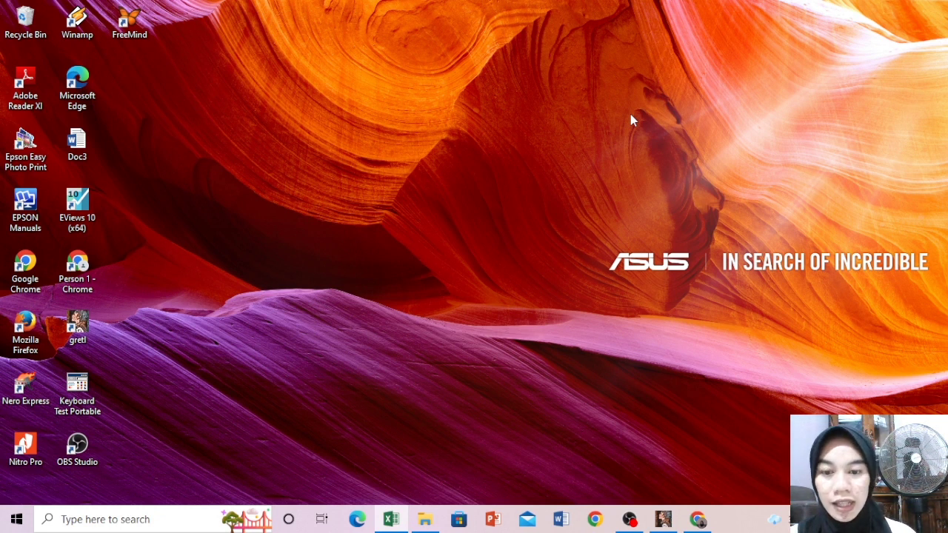
# Switch to the open Excel workbook and enter the heading MA(3) in cell D1
pyautogui.click(393, 521)
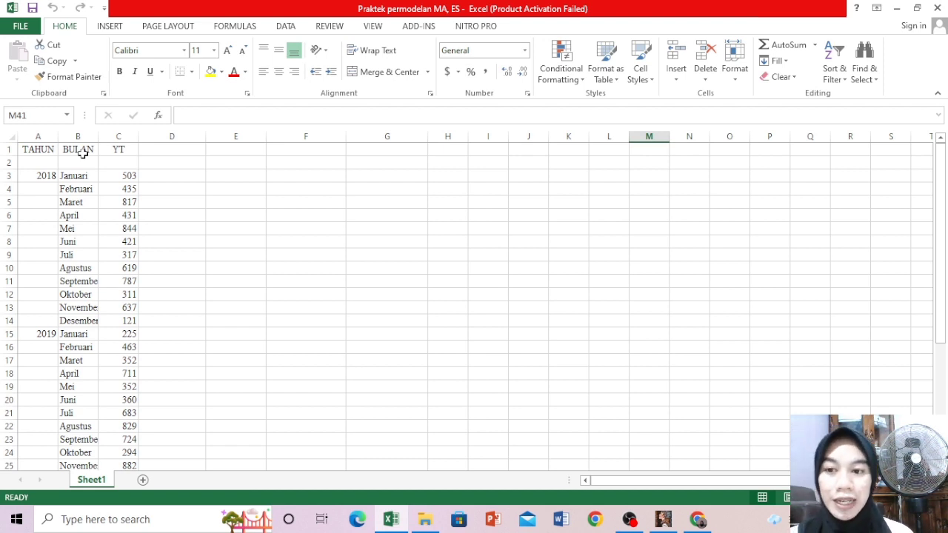
pyautogui.moveTo(28, 149); pyautogui.dragTo(122, 149)
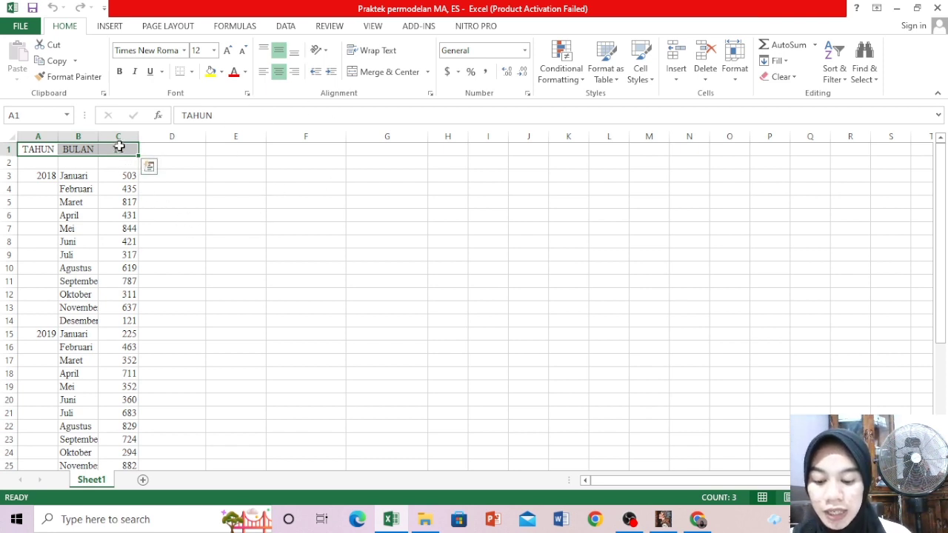
pyautogui.click(167, 148)
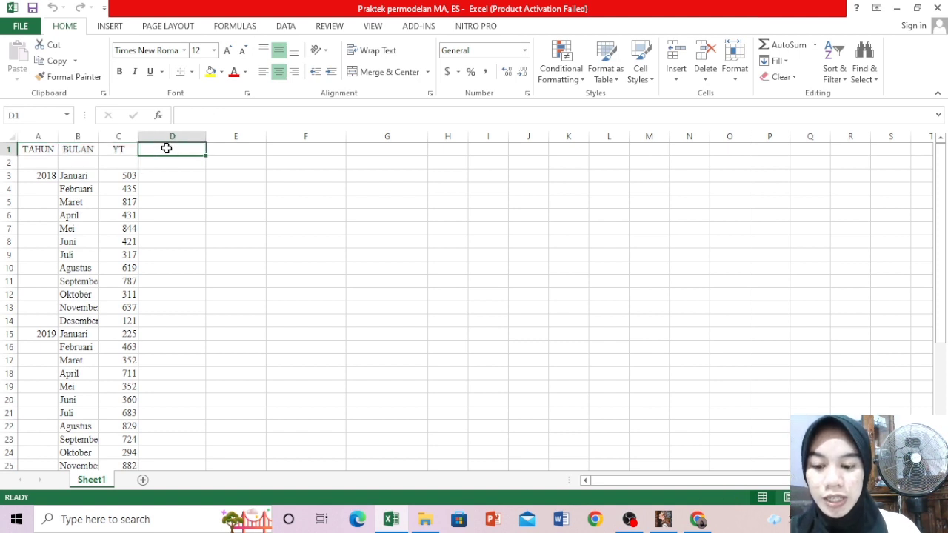
pyautogui.write('ma')
pyautogui.press('BackSpace')
pyautogui.press('BackSpace')
pyautogui.write('MA')
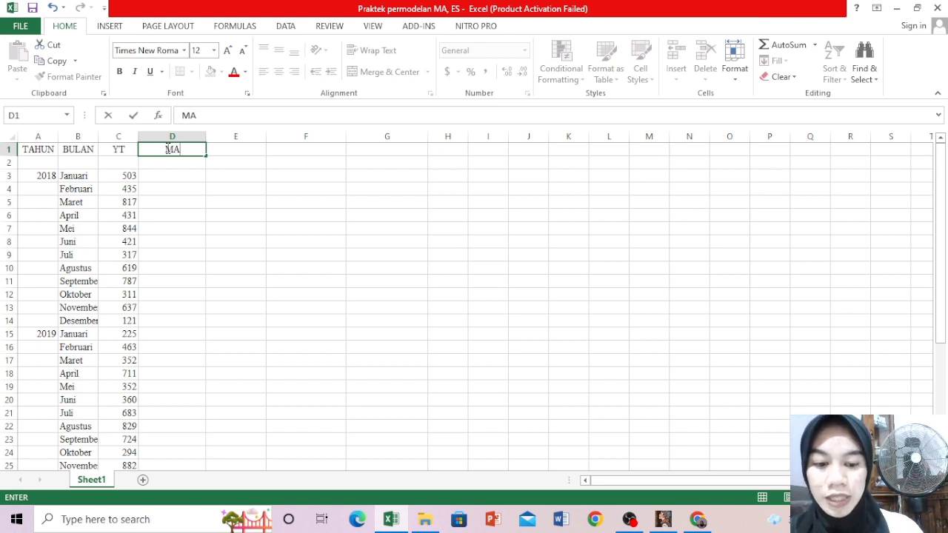
pyautogui.write('(3)')
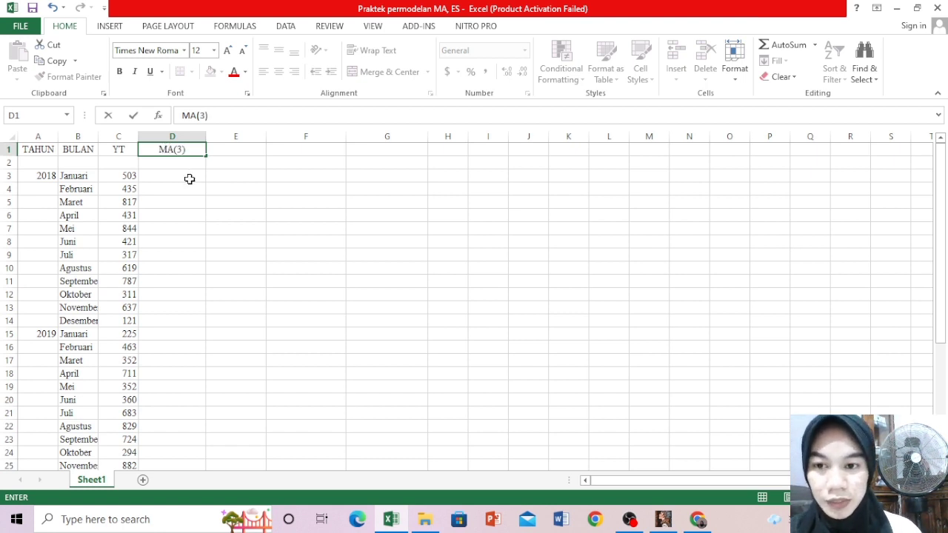
# Delete the empty row 2 beneath the column headings
pyautogui.click(8, 162)
pyautogui.rightClick(8, 163)
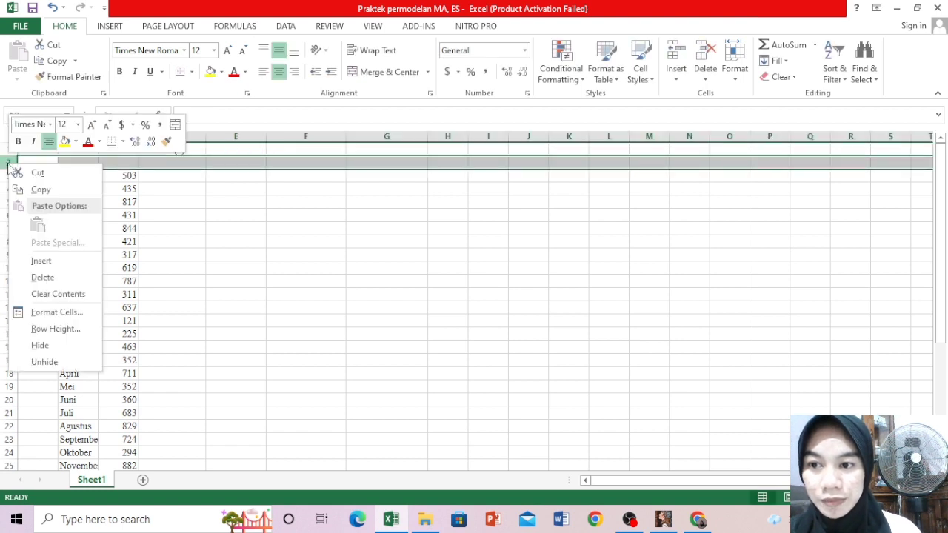
pyautogui.click(43, 277)
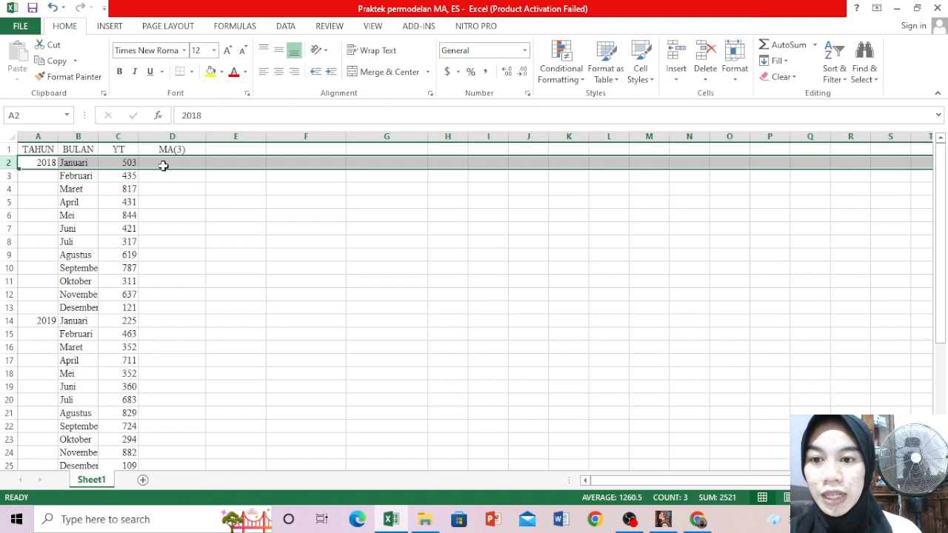
# Enter the formula =AVERAGE(C2:C4) in cell D4, in the row for Maret 2018
pyautogui.click(178, 185)
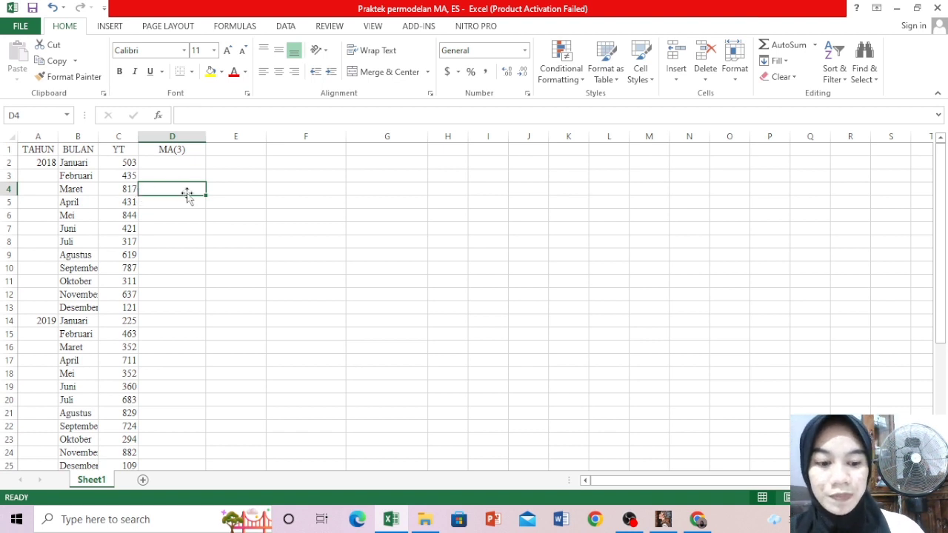
pyautogui.write('=')
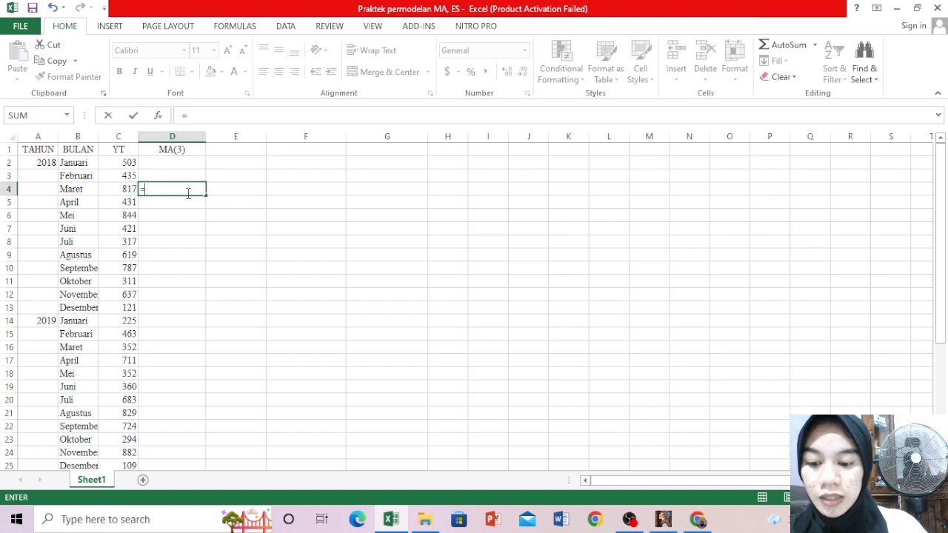
pyautogui.write('AV')
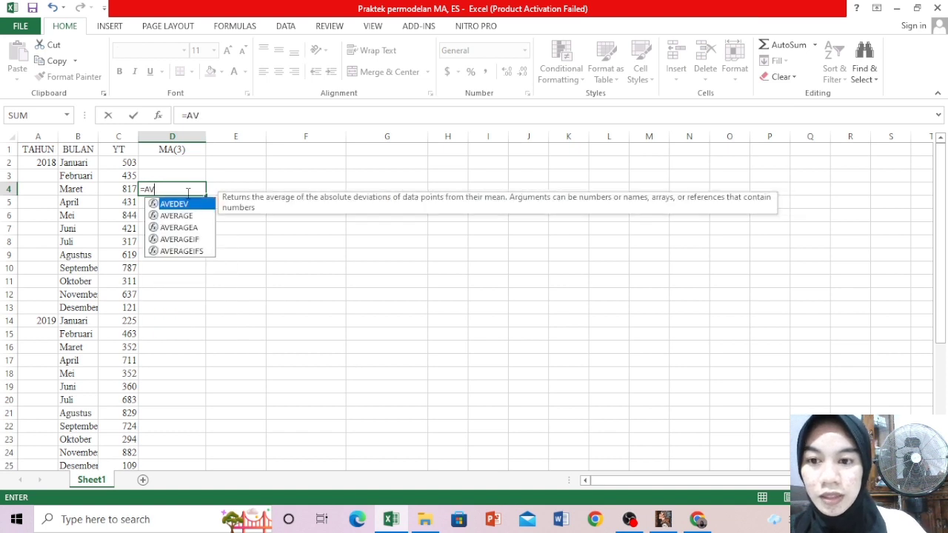
pyautogui.write('ERAGE(')
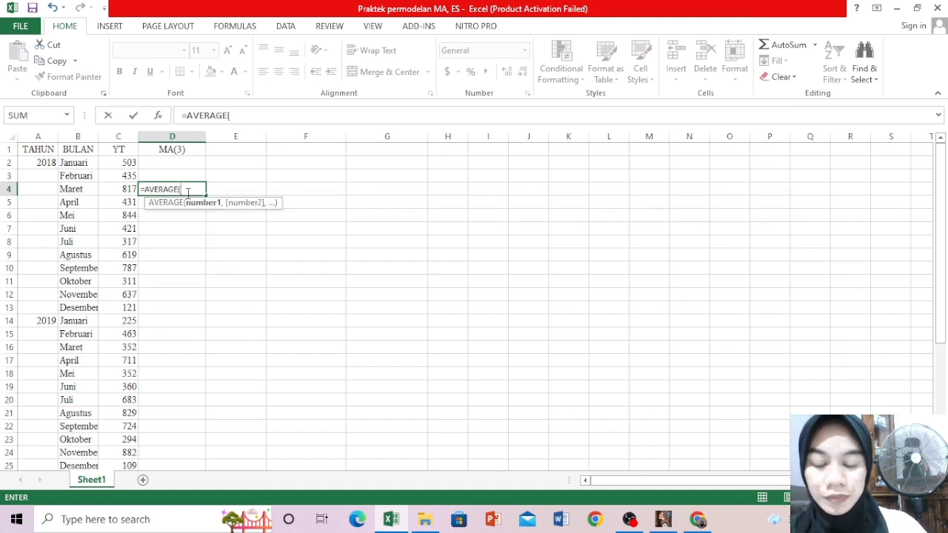
pyautogui.moveTo(126, 163); pyautogui.dragTo(129, 187)
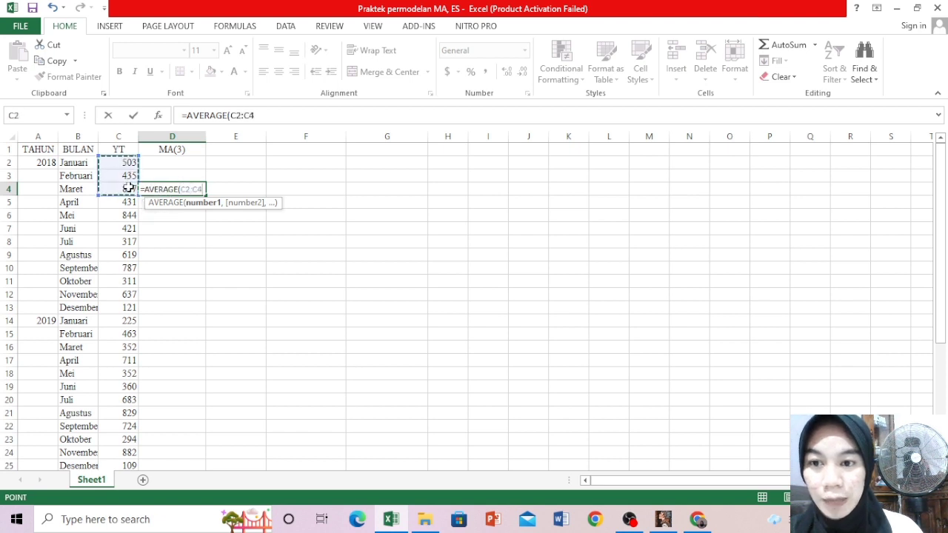
pyautogui.write(')')
pyautogui.press('Return')
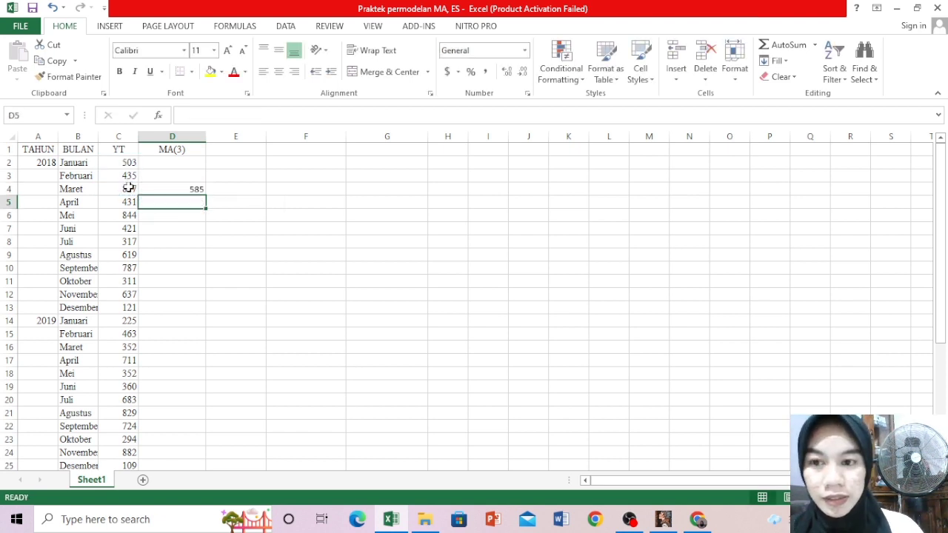
# Fill the moving average formula from D4 down to D37, the row for Desember 2020
pyautogui.click(179, 189)
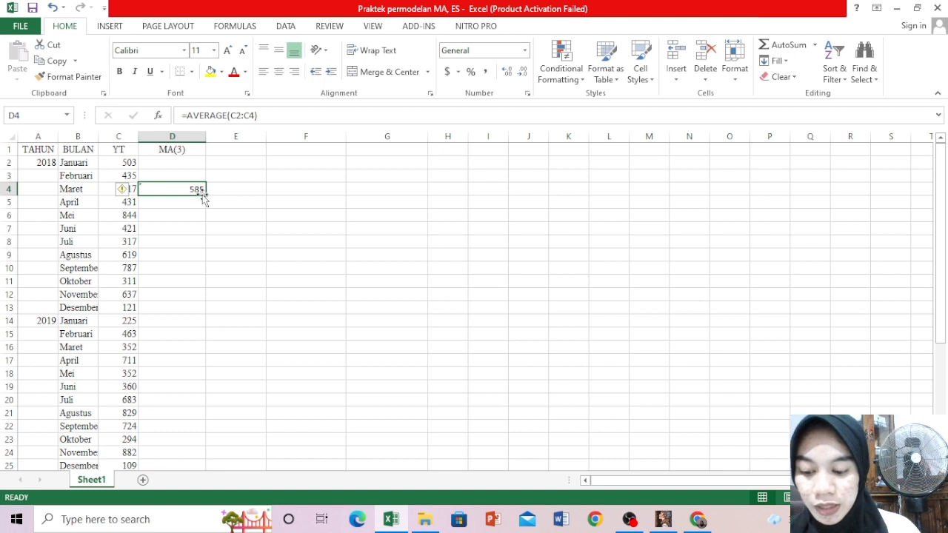
pyautogui.moveTo(204, 194); pyautogui.dragTo(186, 459)
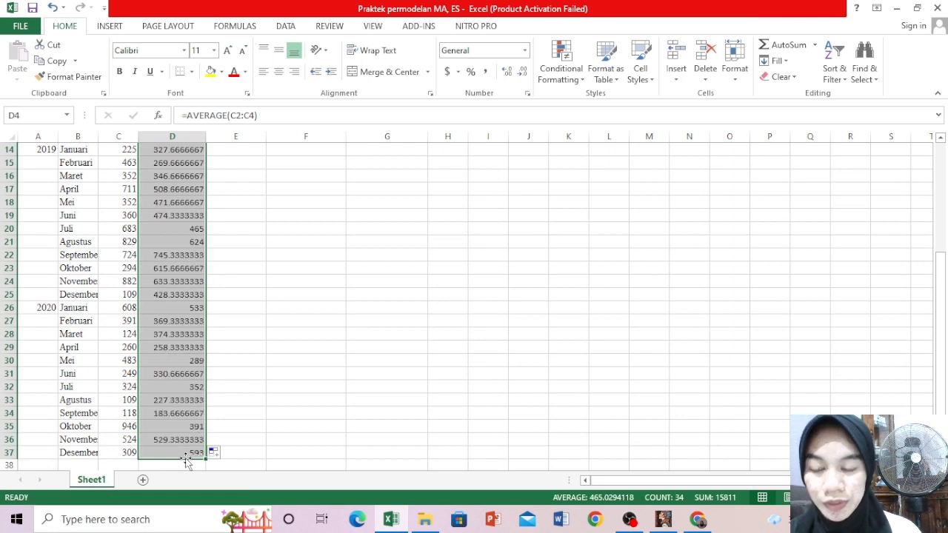
pyautogui.moveTo(942, 255); pyautogui.dragTo(942, 145)
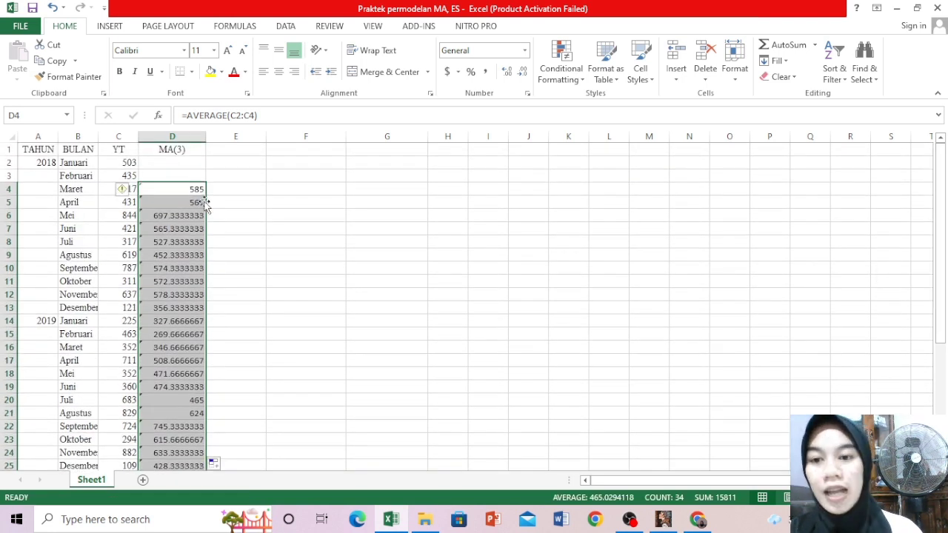
# Enter the heading Forecast in cell E1
pyautogui.click(235, 150)
pyautogui.write('F')
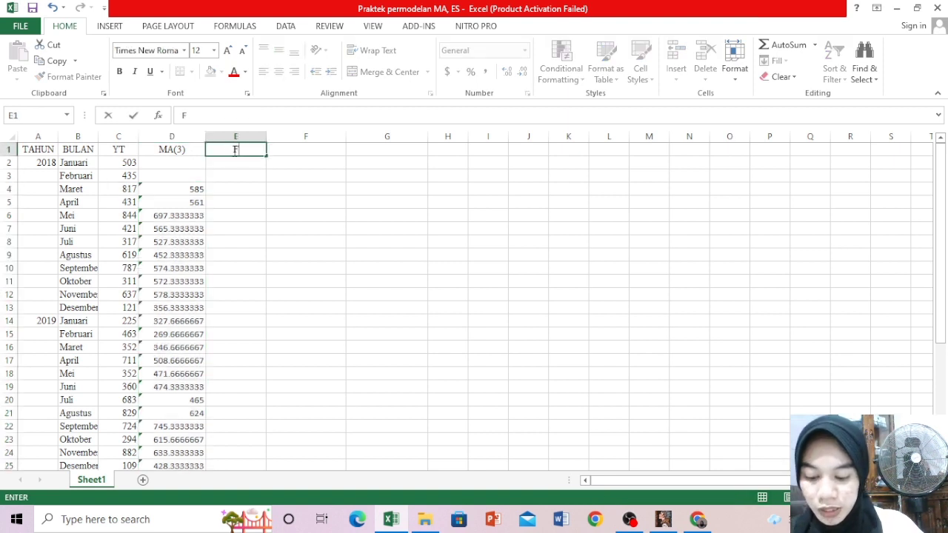
pyautogui.write('o')
pyautogui.press('BackSpace')
pyautogui.write('o')
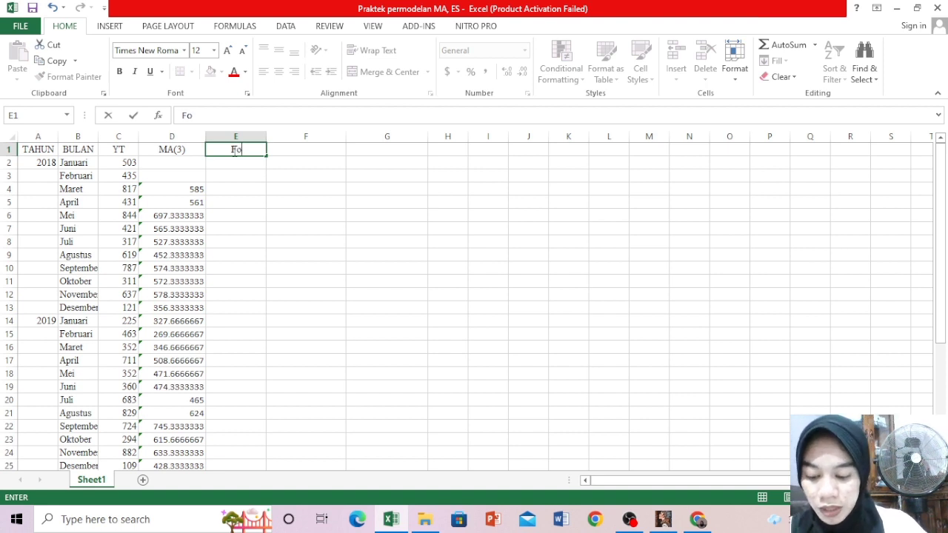
pyautogui.write('reca')
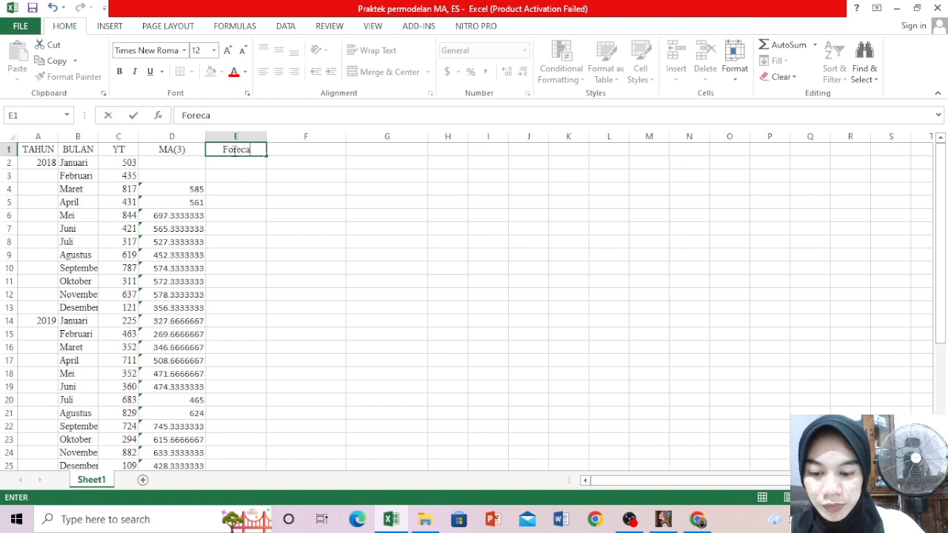
pyautogui.write('st')
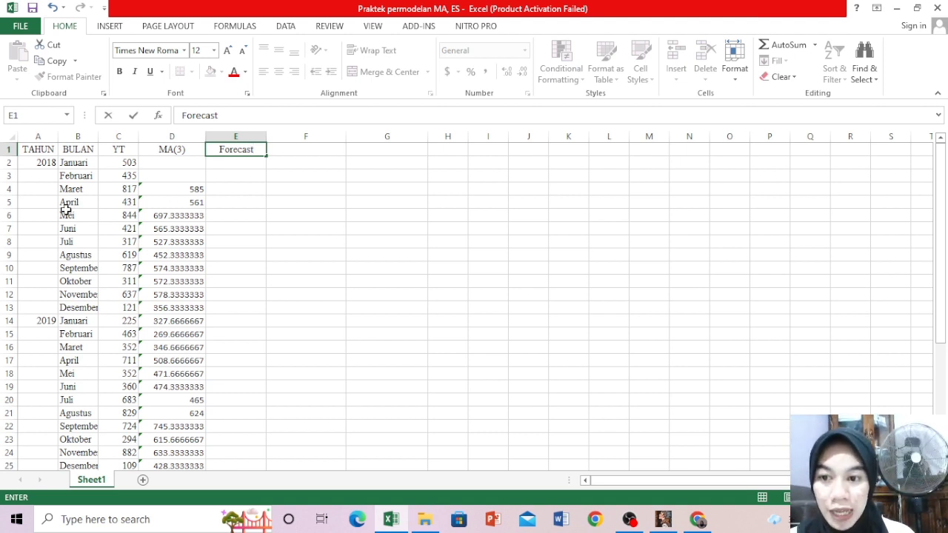
# Enter the formula =D4 in cell E5 and fill it down to E37
pyautogui.click(243, 205)
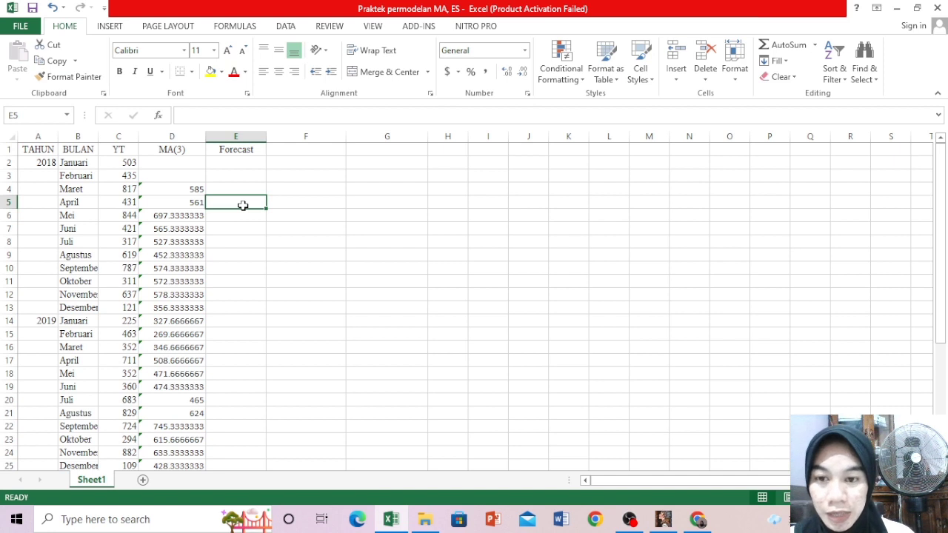
pyautogui.write('=')
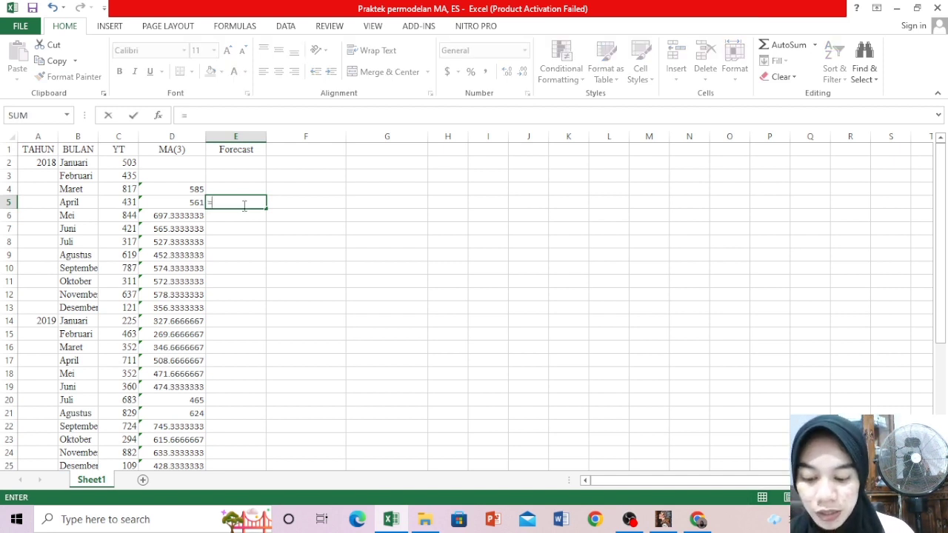
pyautogui.click(192, 191)
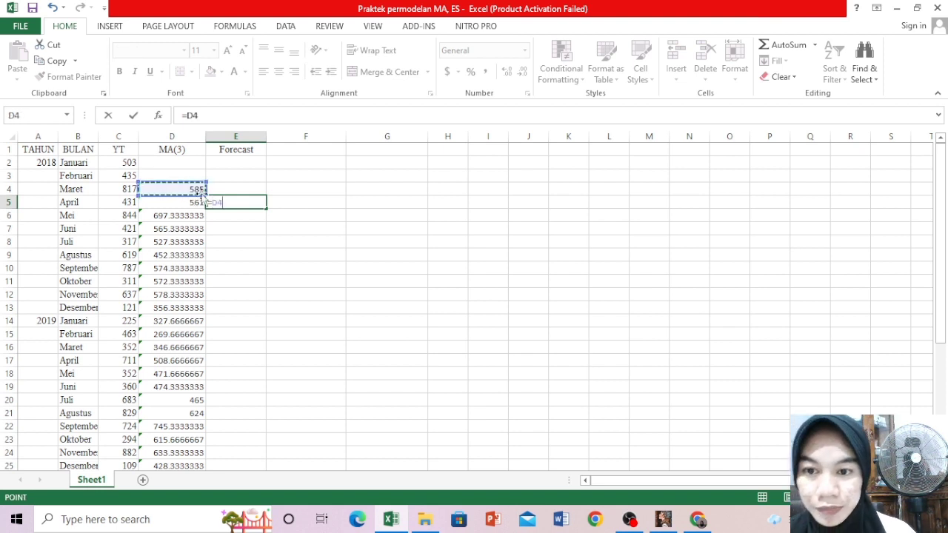
pyautogui.press('Return')
pyautogui.moveTo(238, 200); pyautogui.dragTo(248, 449)
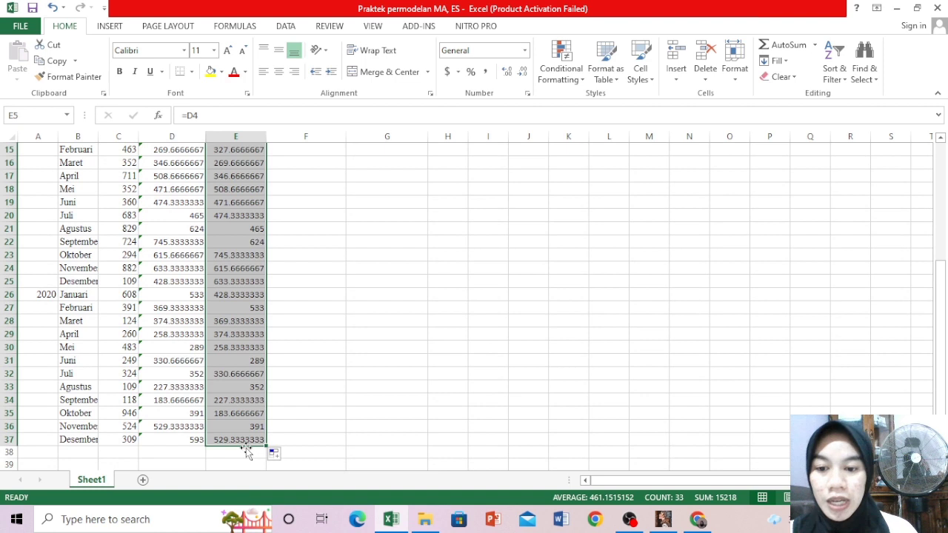
pyautogui.moveTo(943, 305); pyautogui.dragTo(941, 178)
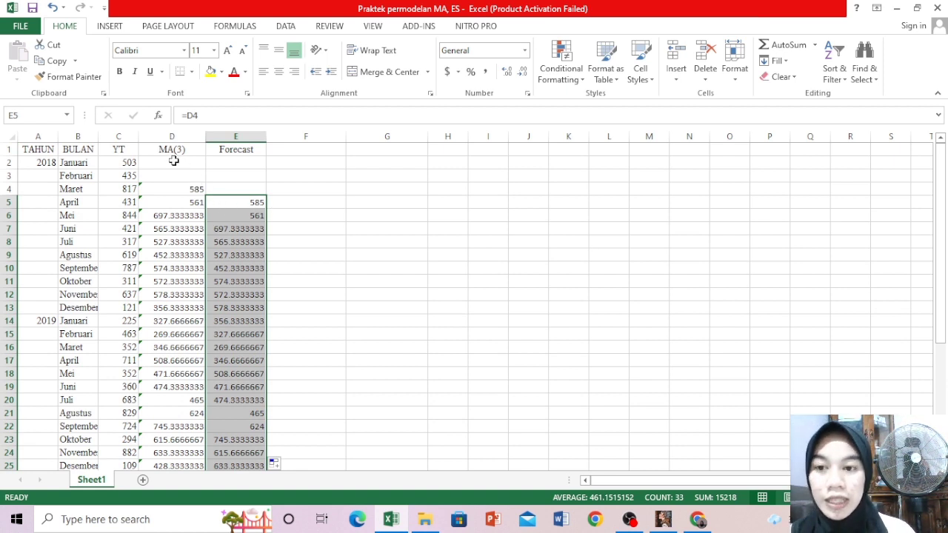
# Insert a 2-D line chart of the YT and MA(3) data in C1:D37 and place it below the data table
pyautogui.moveTo(117, 148); pyautogui.dragTo(171, 489)
pyautogui.moveTo(166, 441); pyautogui.dragTo(166, 441)
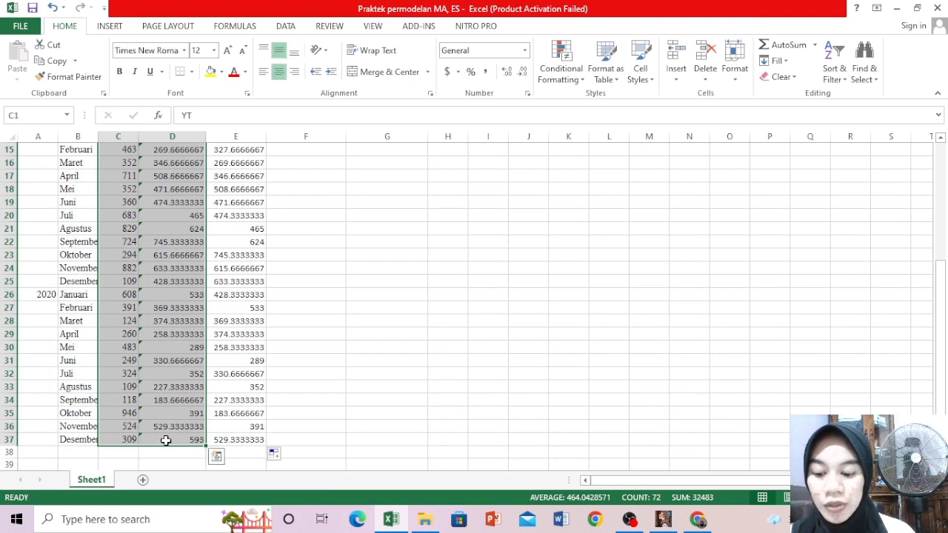
pyautogui.click(108, 26)
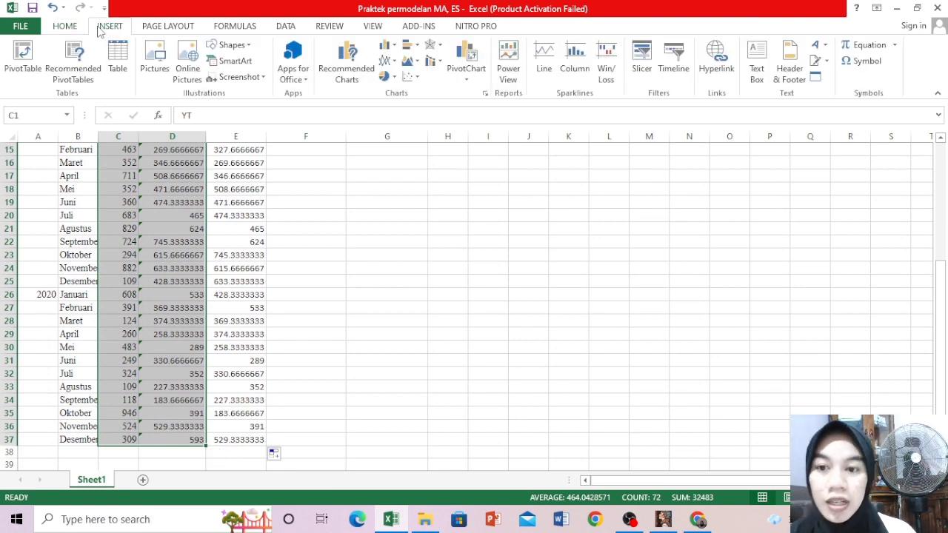
pyautogui.click(390, 63)
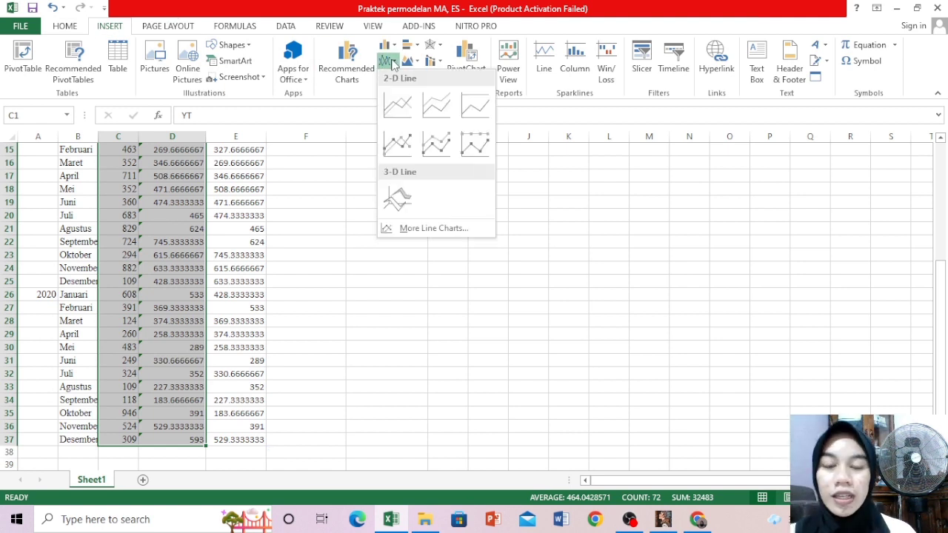
pyautogui.click(398, 105)
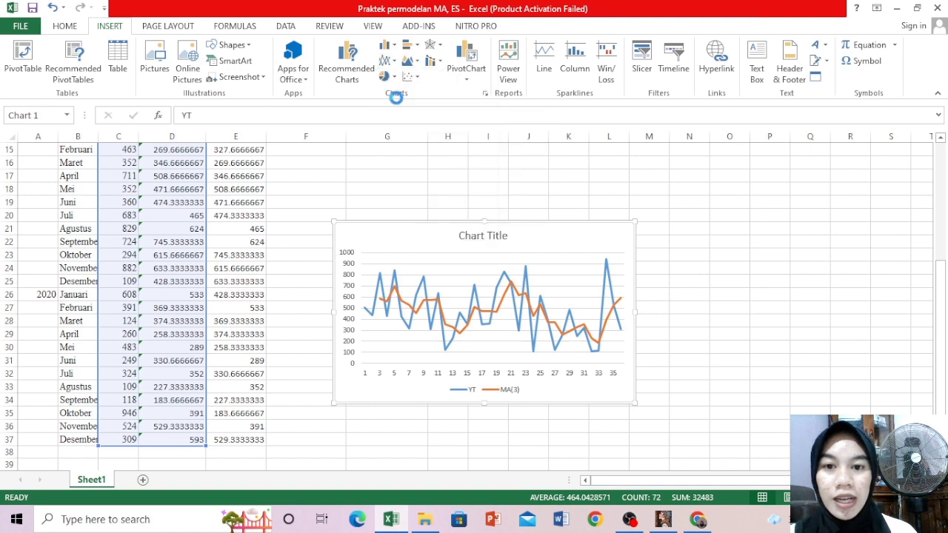
pyautogui.moveTo(540, 239); pyautogui.dragTo(162, 413)
# Change the line chart's title to MA(3)
pyautogui.click(231, 407)
pyautogui.write('m')
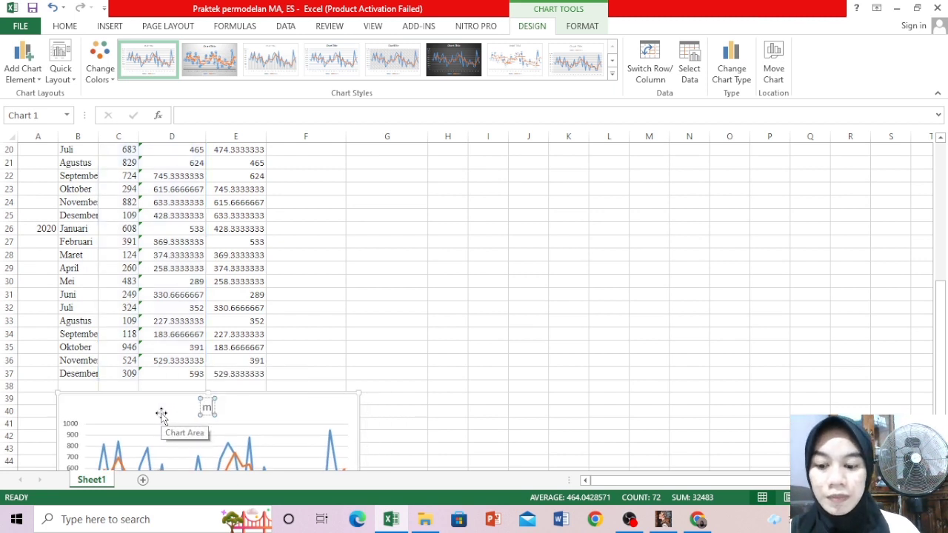
pyautogui.write('A')
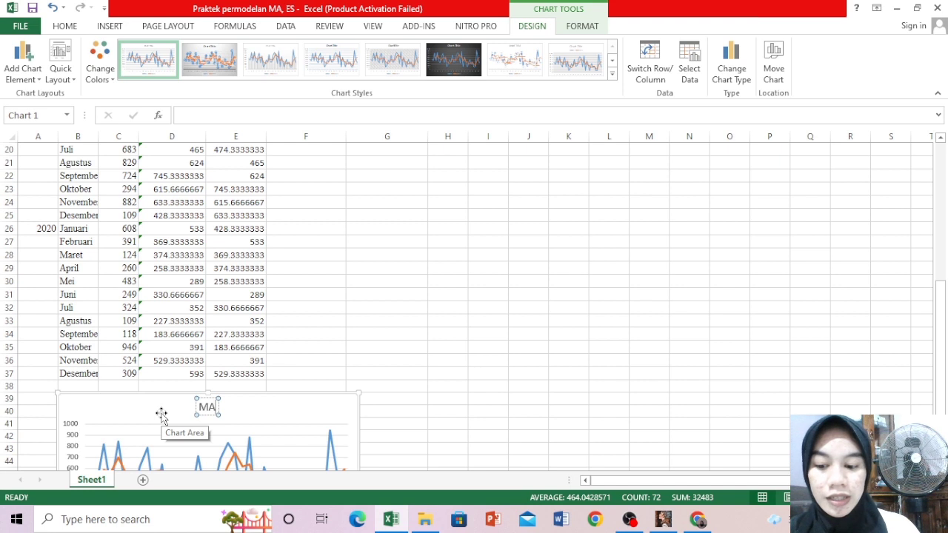
pyautogui.write('93)')
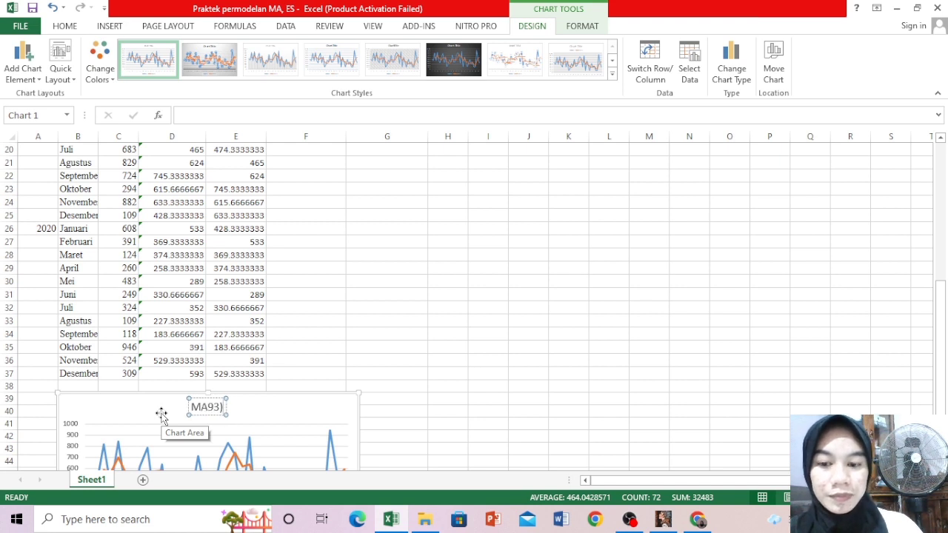
pyautogui.click(214, 407)
pyautogui.press('BackSpace')
pyautogui.write('(')
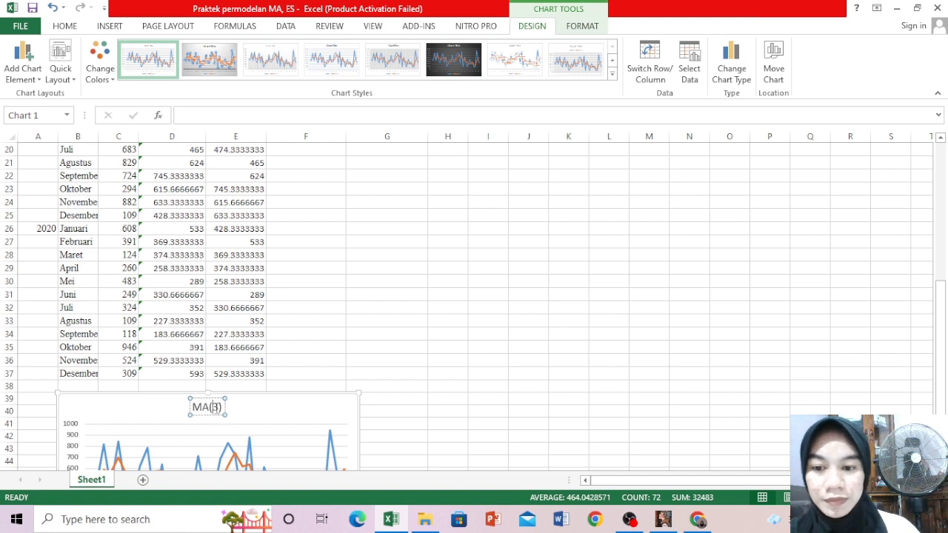
pyautogui.moveTo(939, 296); pyautogui.dragTo(939, 302)
pyautogui.click(396, 452)
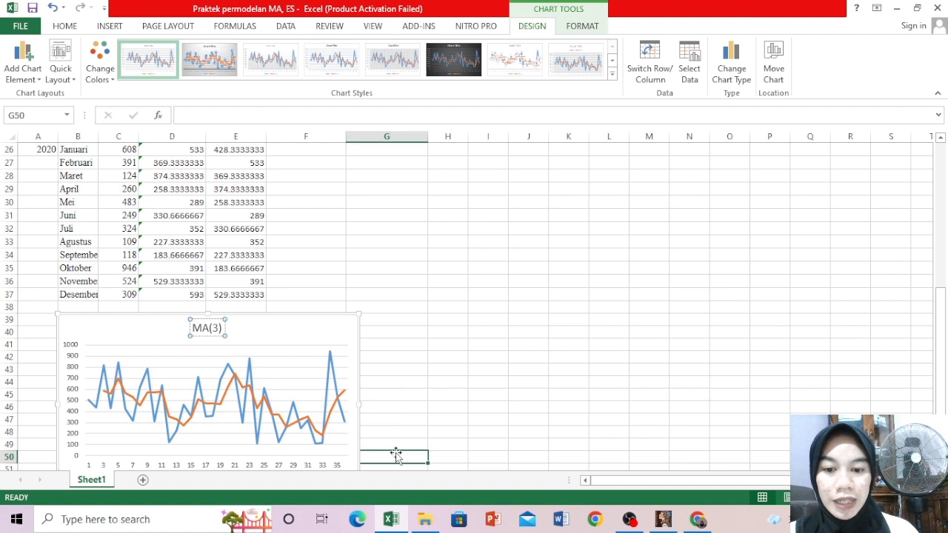
pyautogui.press('Down')
pyautogui.press('Down')
pyautogui.press('Down')
pyautogui.press('Down')
pyautogui.press('Down')
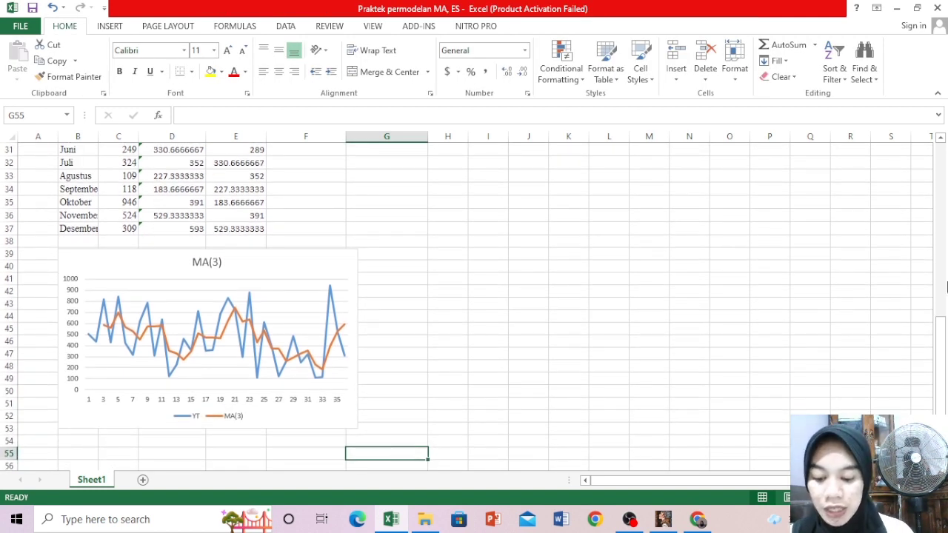
pyautogui.moveTo(944, 370); pyautogui.dragTo(943, 371)
pyautogui.moveTo(290, 262)
pyautogui.mouseDown()
pyautogui.moveTo(265, 262)
pyautogui.moveTo(290, 264)
pyautogui.mouseUp()
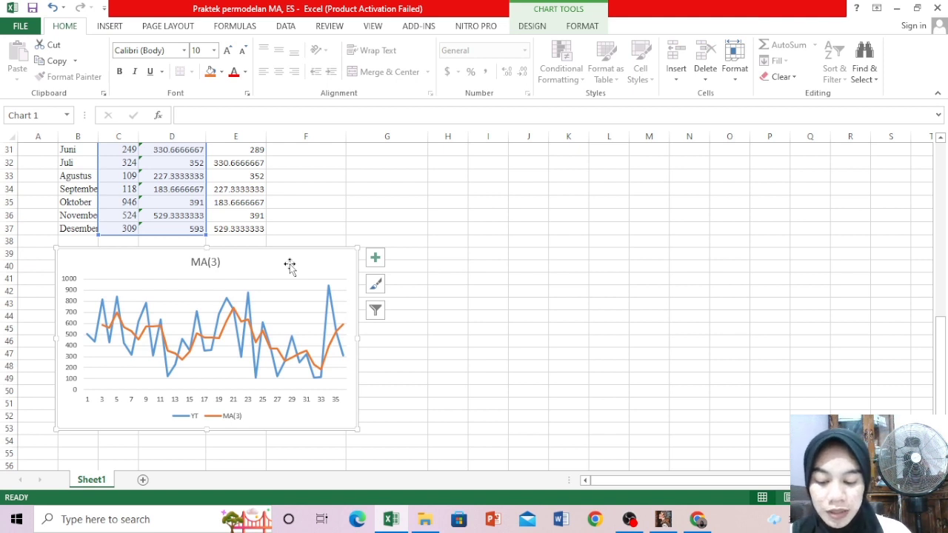
# Switch to gretl and import the workbook Praktek permodelan MA, ES.xlsx, starting at column 1, row 1
pyautogui.click(668, 523)
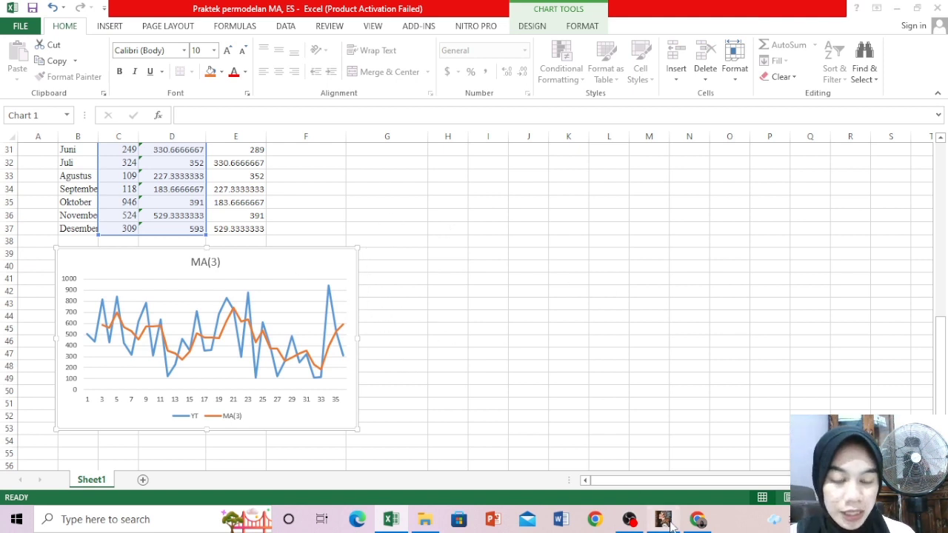
pyautogui.click(269, 141)
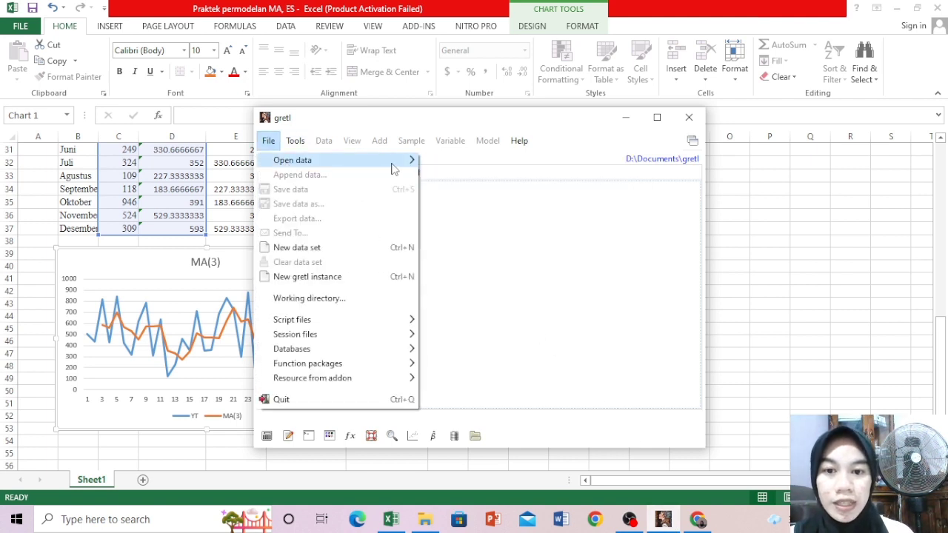
pyautogui.moveTo(345, 164)
pyautogui.click(444, 160)
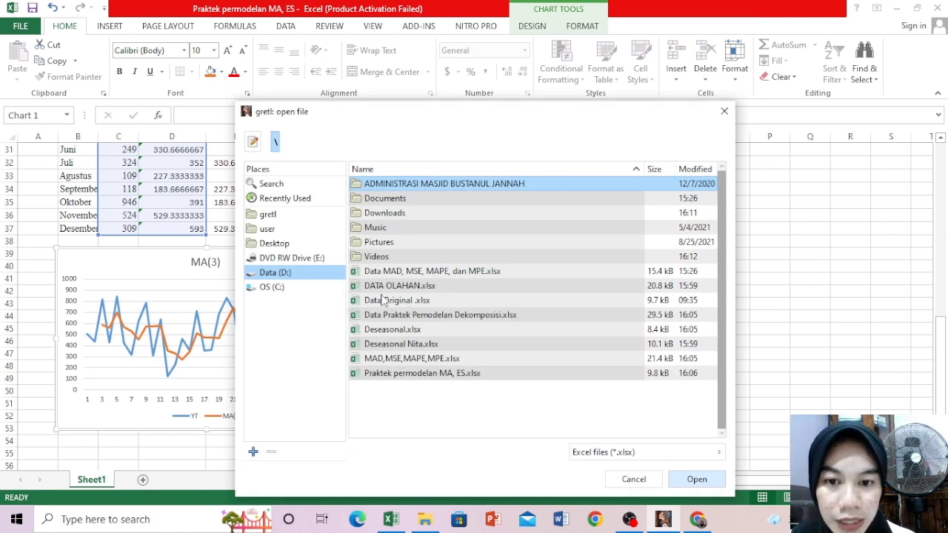
pyautogui.click(428, 377)
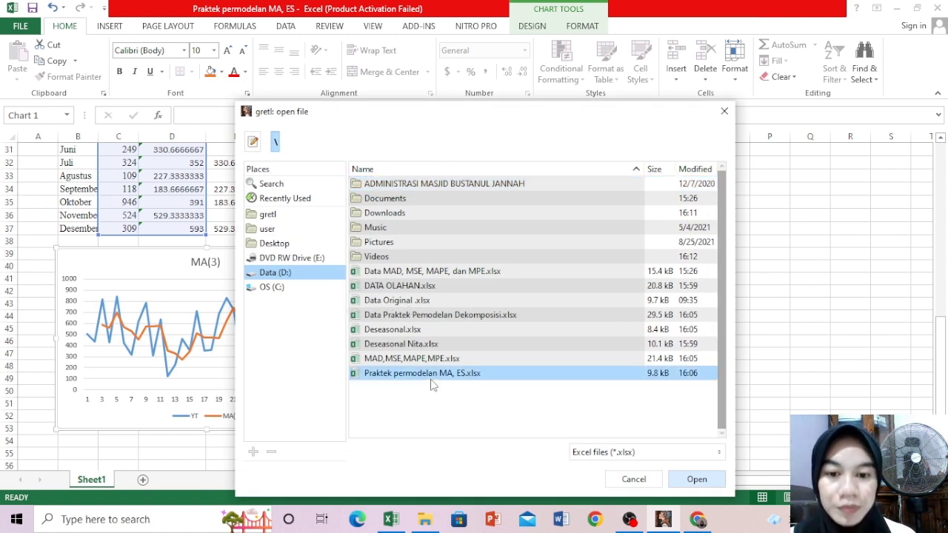
pyautogui.click(697, 479)
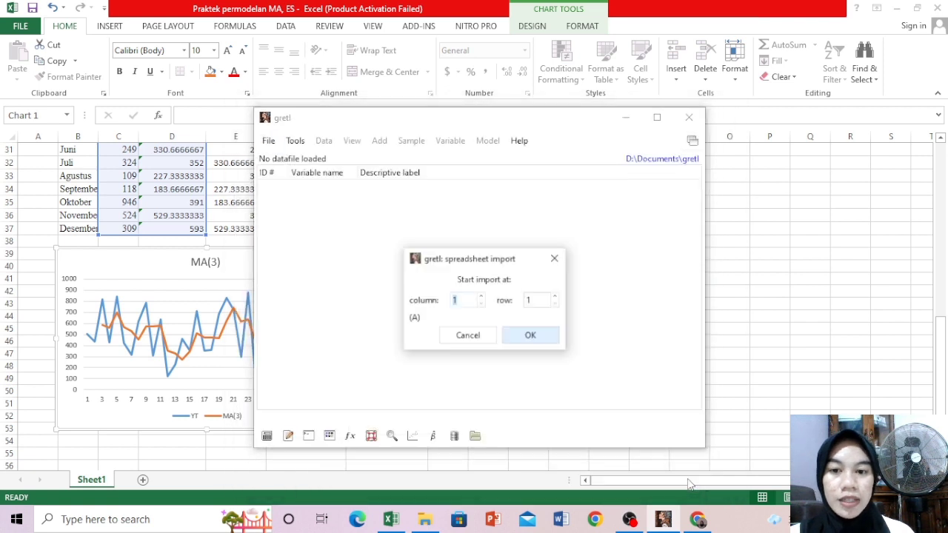
pyautogui.click(523, 338)
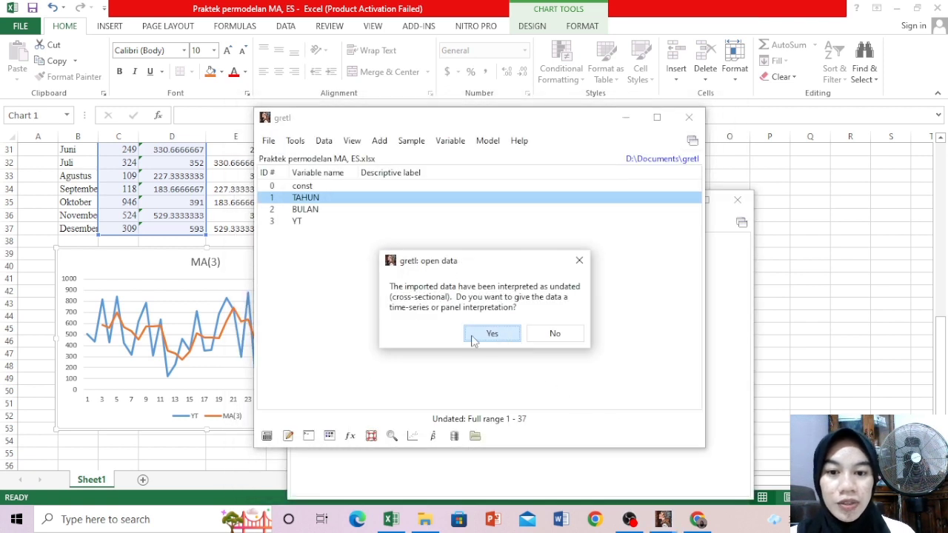
# Give the imported data a time series structure with monthly frequency and starting observation 2018:01
pyautogui.click(493, 337)
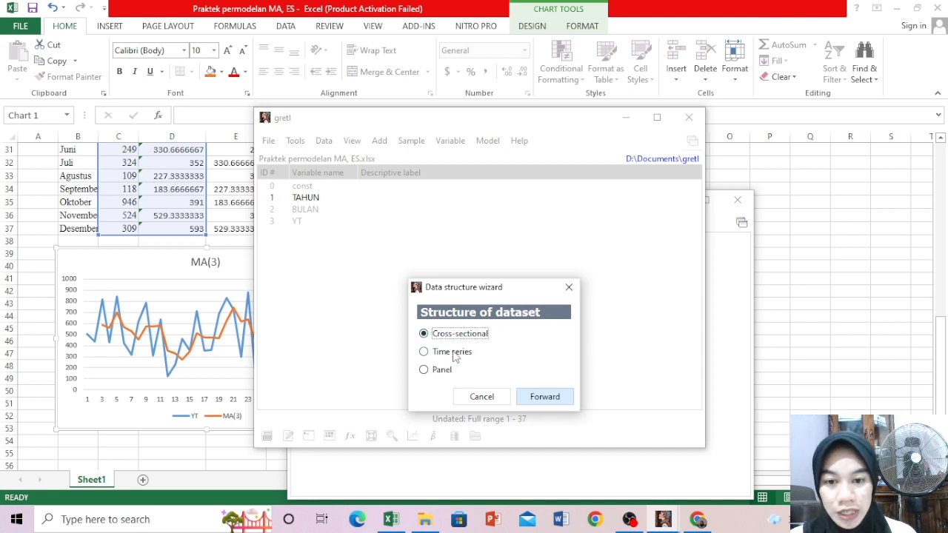
pyautogui.click(423, 352)
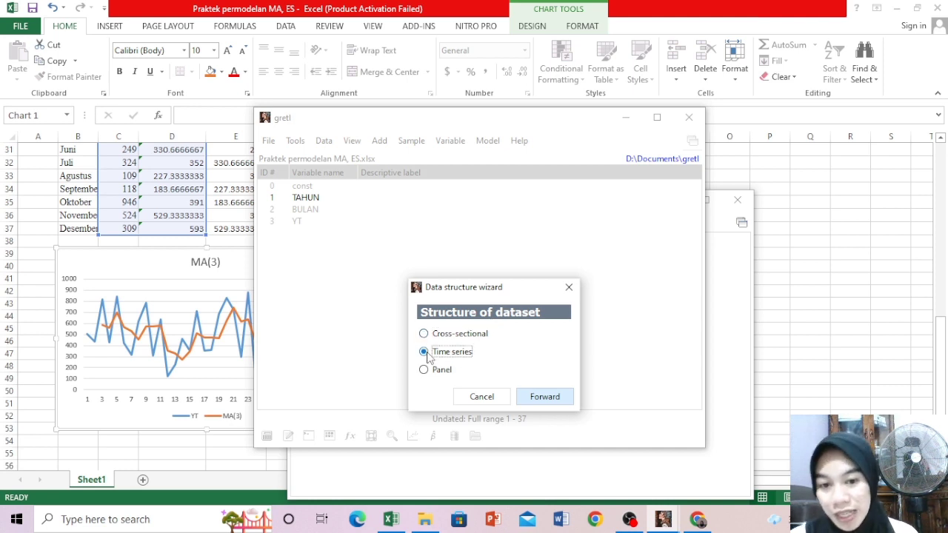
pyautogui.click(550, 400)
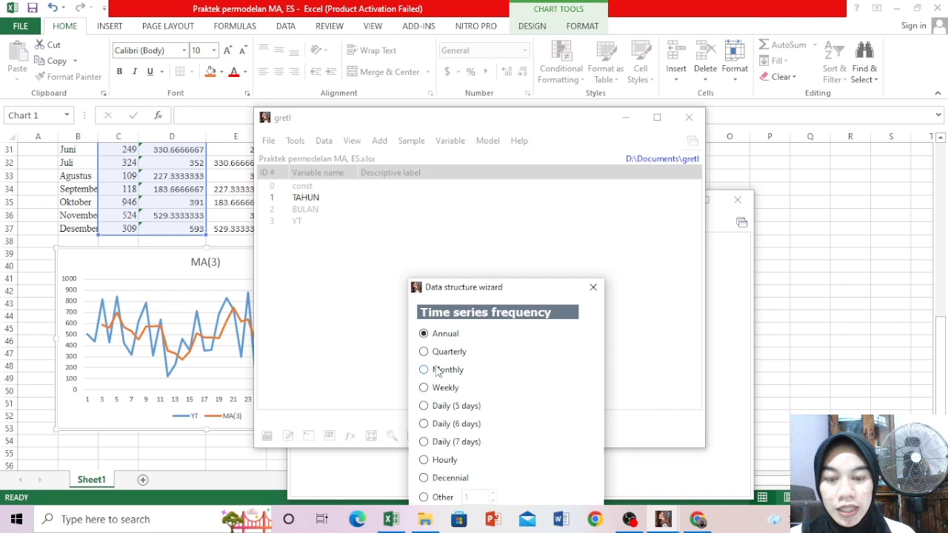
pyautogui.moveTo(543, 287); pyautogui.dragTo(537, 199)
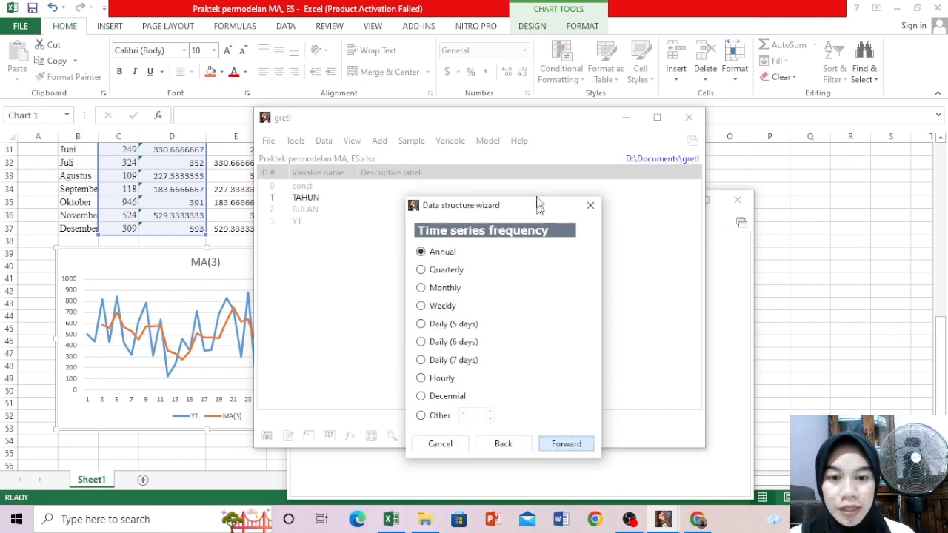
pyautogui.click(432, 287)
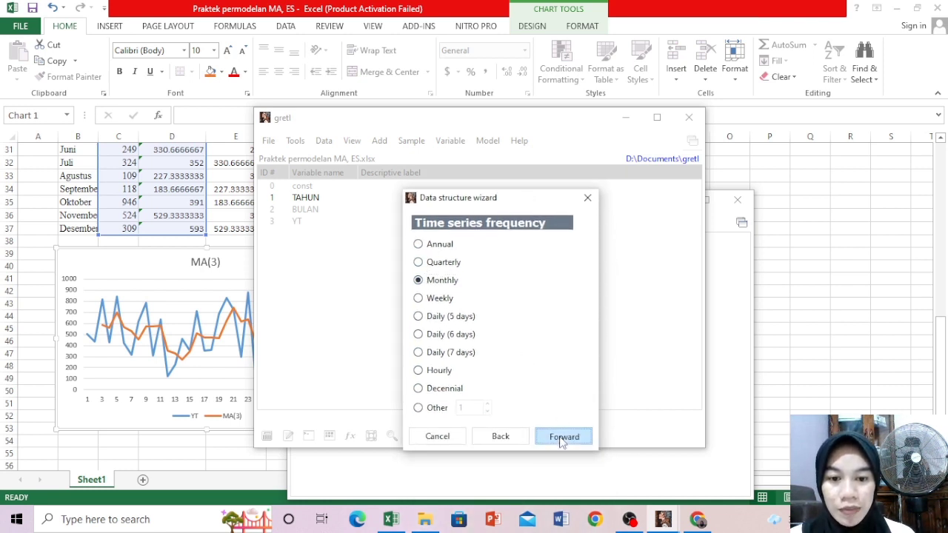
pyautogui.click(563, 438)
pyautogui.moveTo(469, 252); pyautogui.dragTo(457, 252)
pyautogui.write('2018:01')
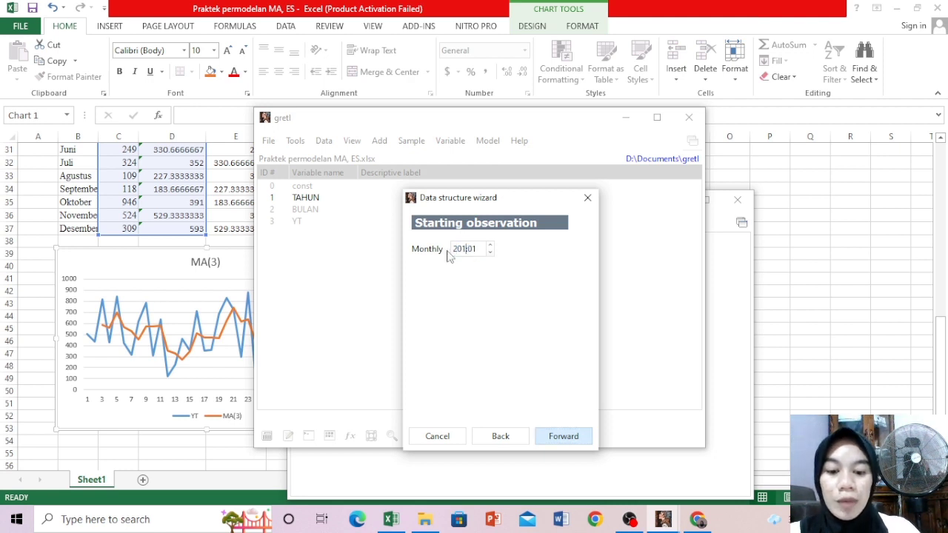
pyautogui.click(560, 439)
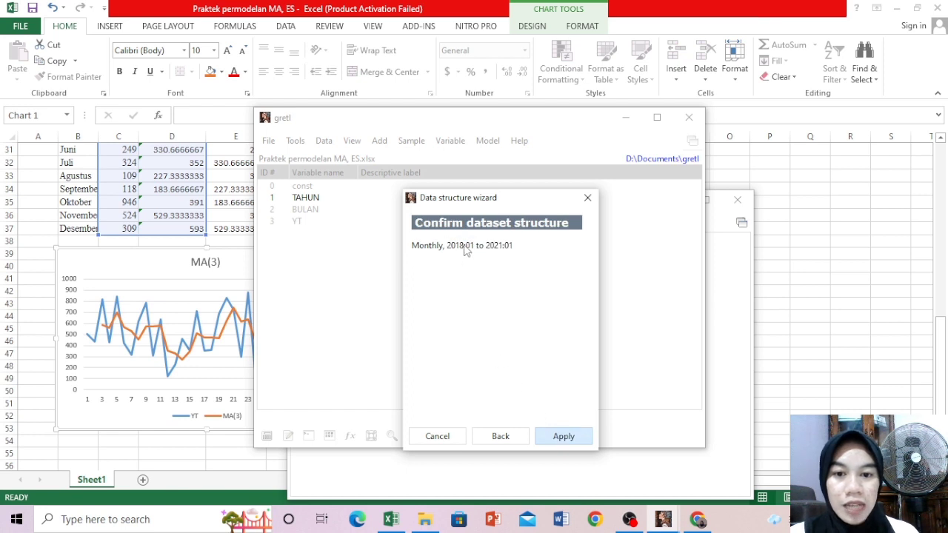
pyautogui.click(563, 436)
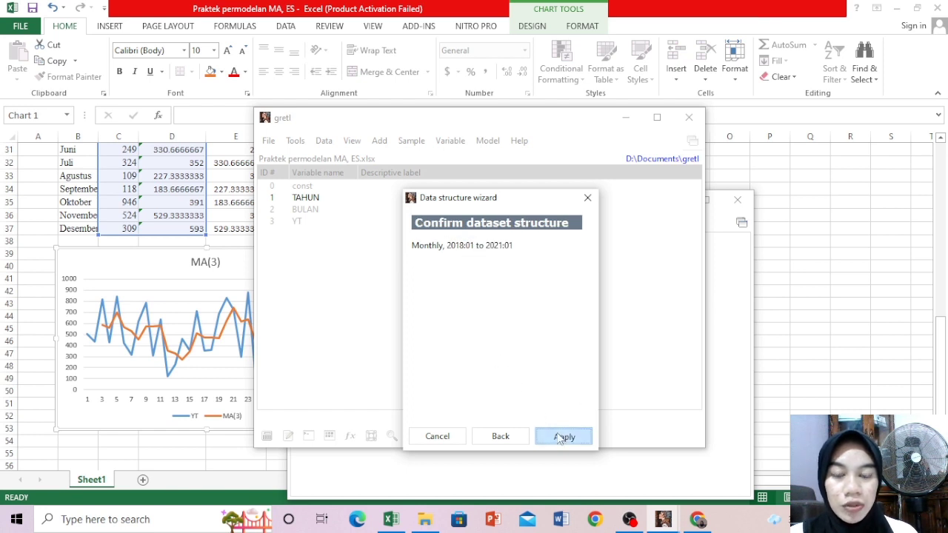
# Apply a 3-observation simple moving average to YT, graphing original, smoothed and residual series, and save the smoothed series as ma_YT and cyclical component as mc_YT
pyautogui.click(308, 225)
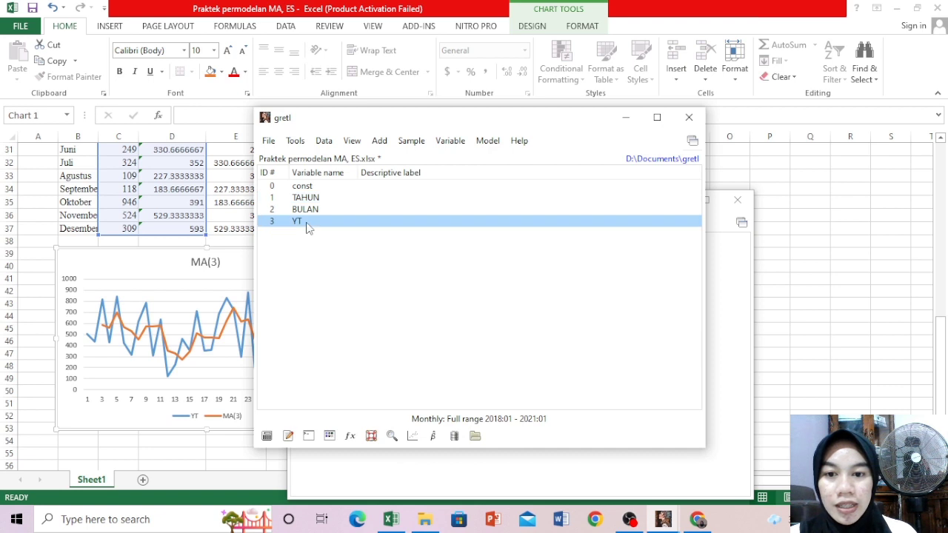
pyautogui.click(452, 142)
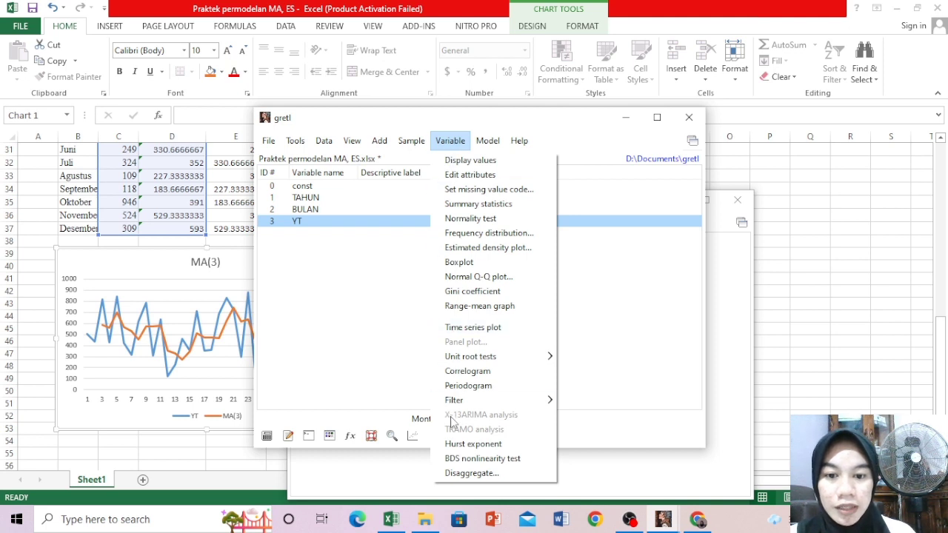
pyautogui.moveTo(454, 400)
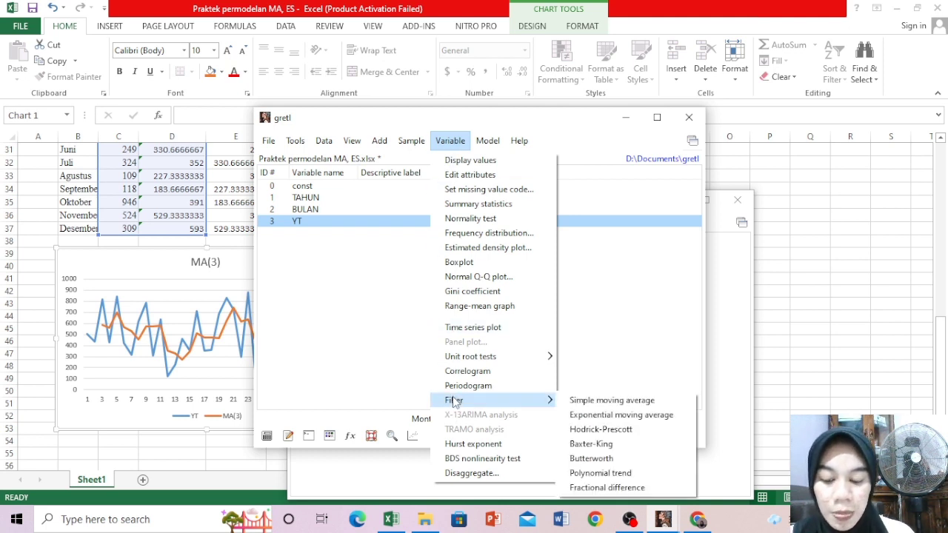
pyautogui.click(454, 401)
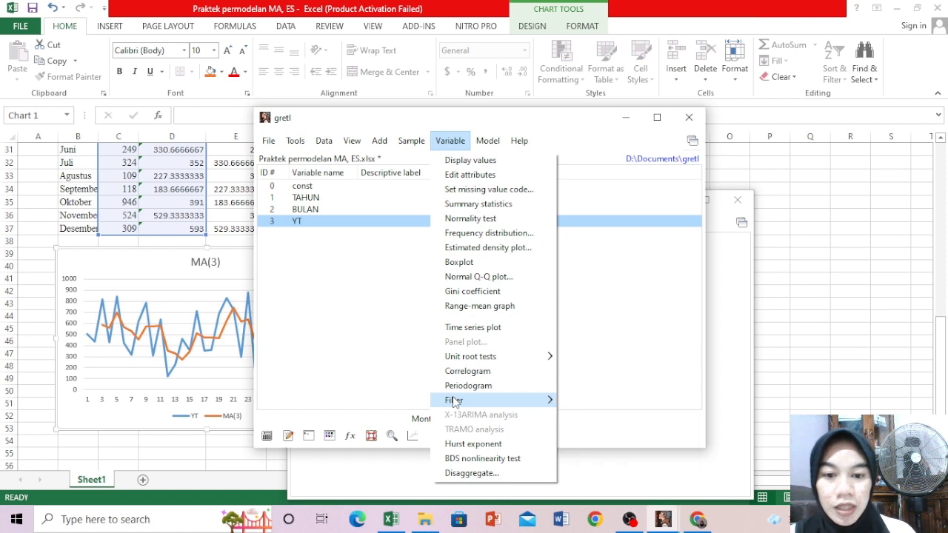
pyautogui.moveTo(496, 403)
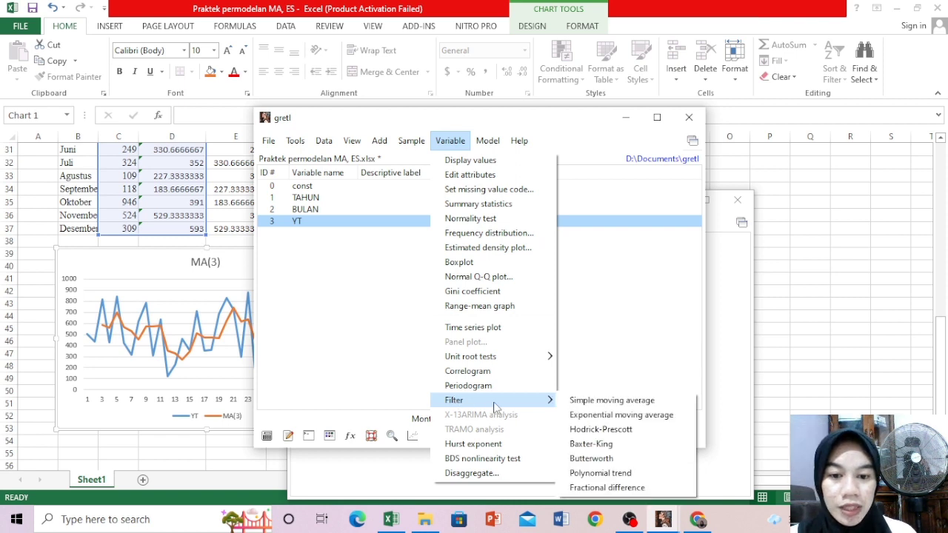
pyautogui.click(598, 405)
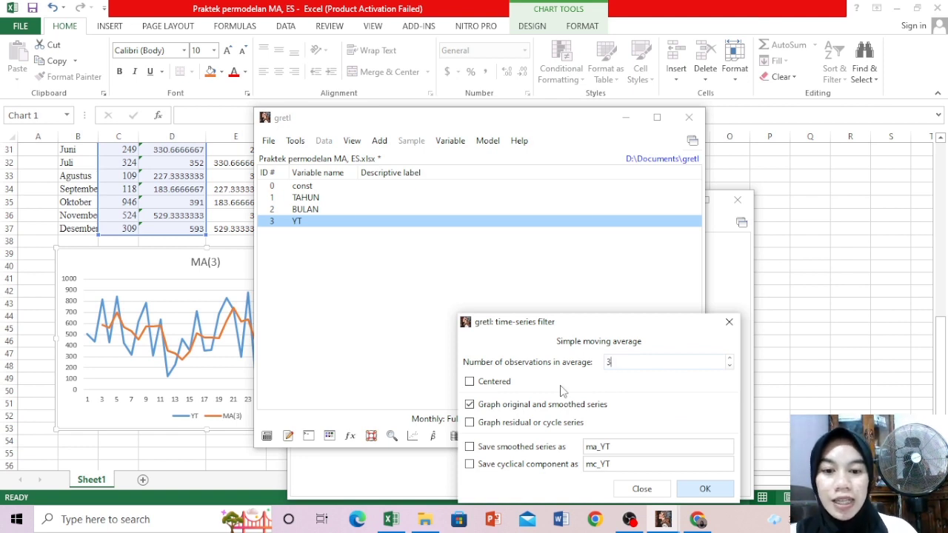
pyautogui.click(469, 424)
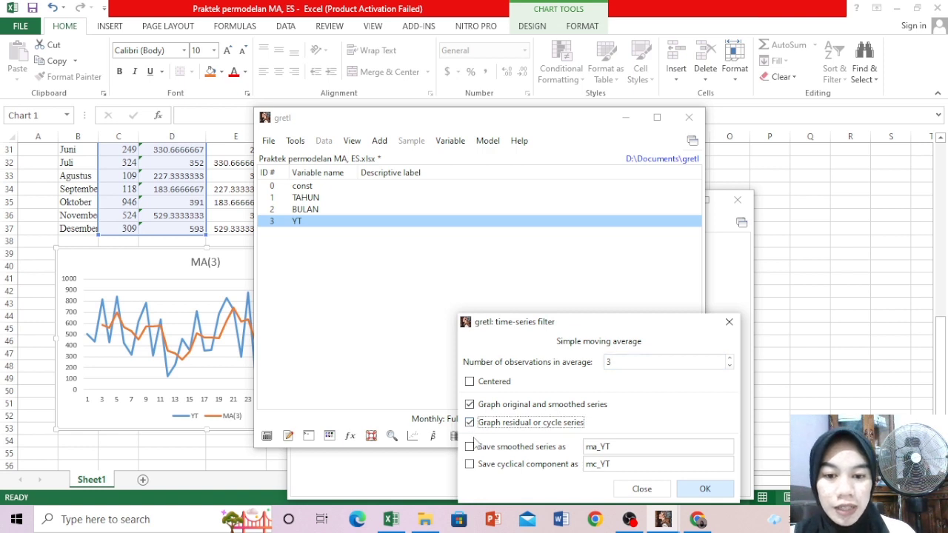
pyautogui.click(469, 447)
pyautogui.click(469, 465)
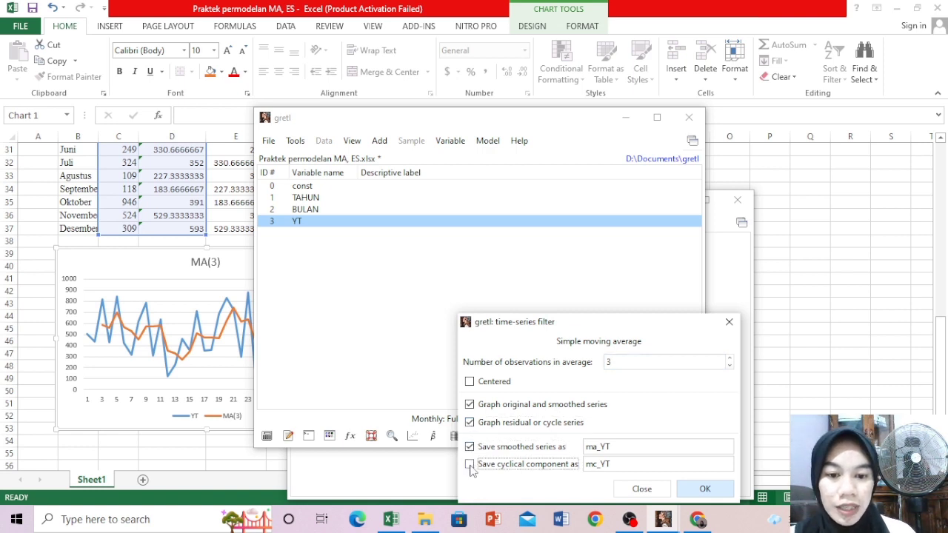
pyautogui.click(716, 490)
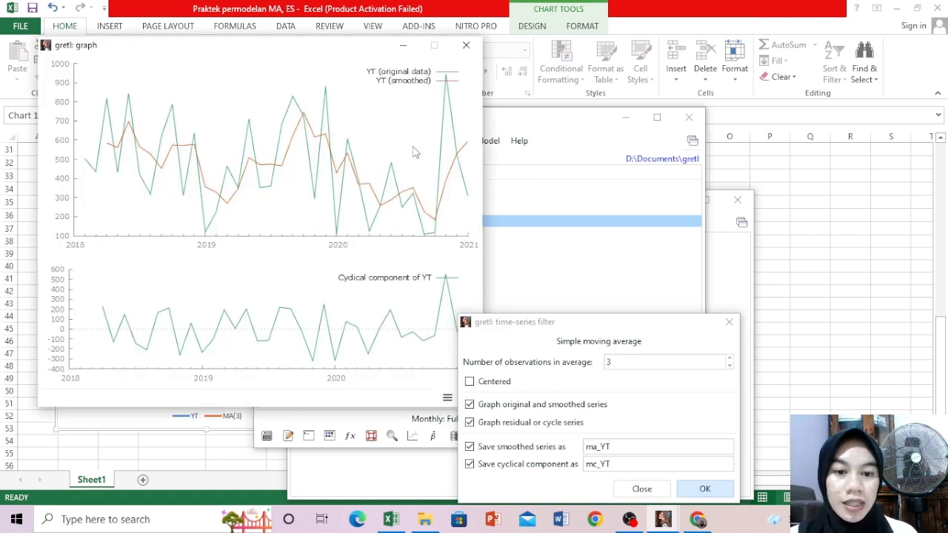
# Copy the moving average graph to the clipboard in color
pyautogui.rightClick(435, 163)
pyautogui.moveTo(515, 234)
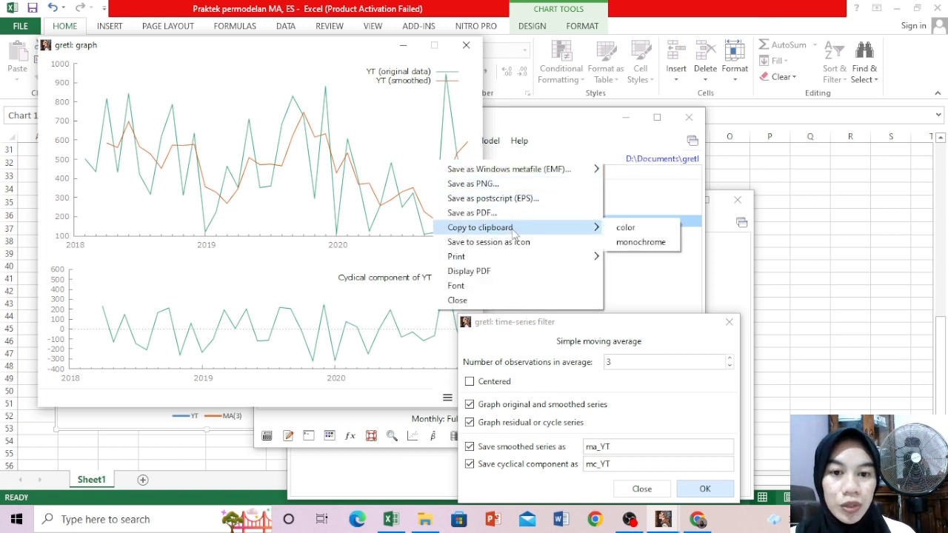
pyautogui.click(624, 229)
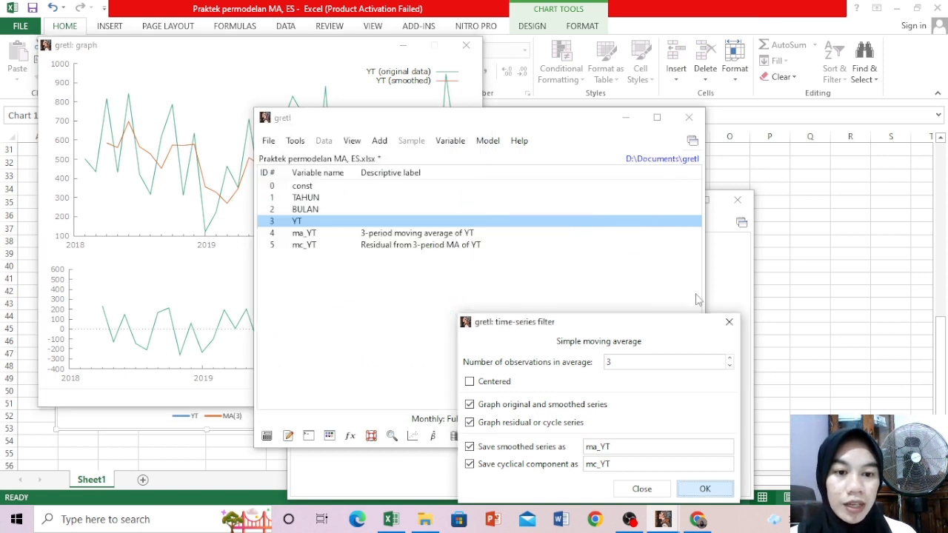
# Close the time-series filter dialog and the import report, and minimize the main gretl window
pyautogui.click(728, 323)
pyautogui.click(625, 117)
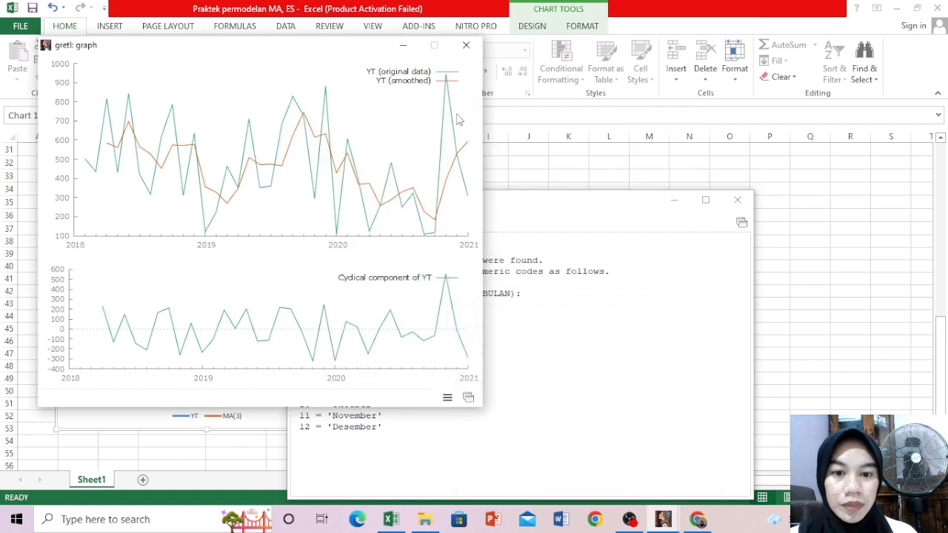
pyautogui.click(737, 200)
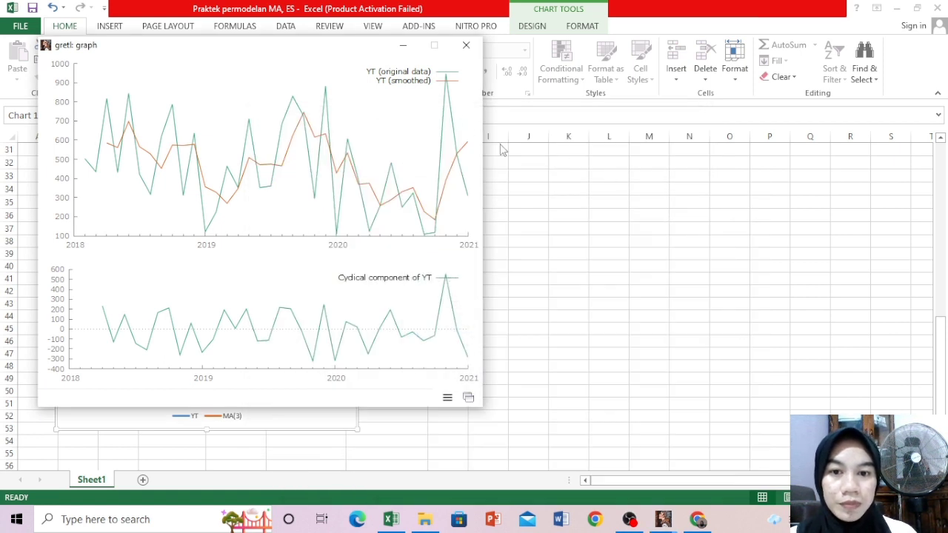
pyautogui.rightClick(416, 169)
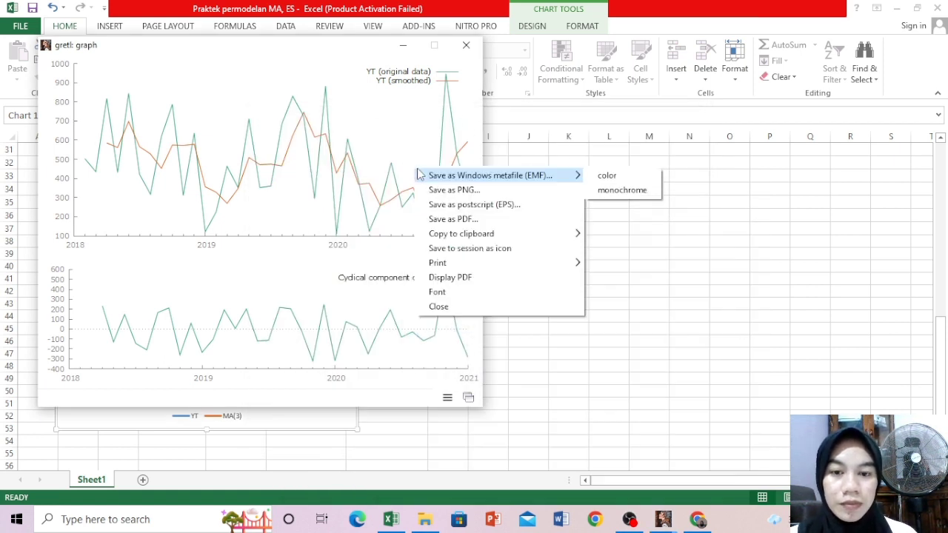
pyautogui.click(428, 190)
pyautogui.click(502, 58)
# Move the gretl graph beside the Excel chart, copy it to the clipboard in color, and minimize the graph window
pyautogui.moveTo(344, 52); pyautogui.dragTo(673, 144)
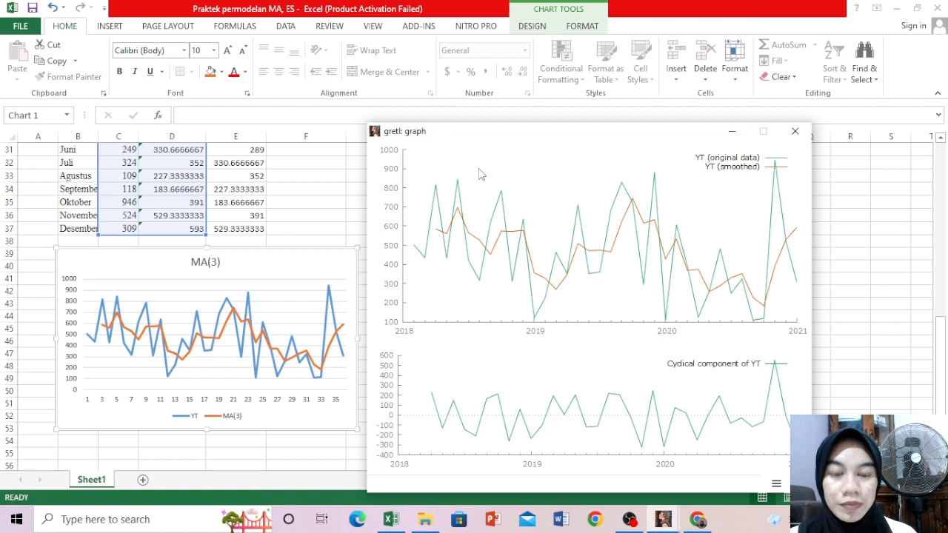
pyautogui.rightClick(534, 233)
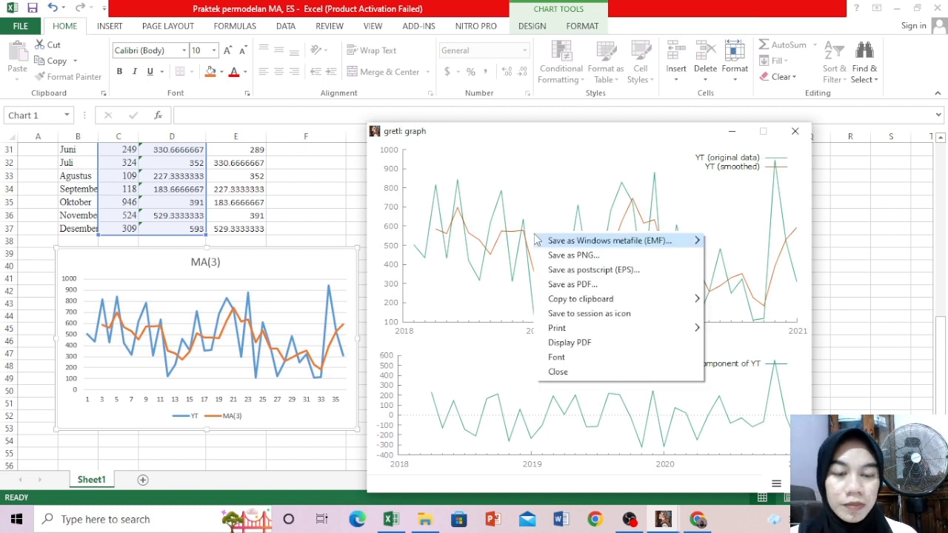
pyautogui.moveTo(602, 299)
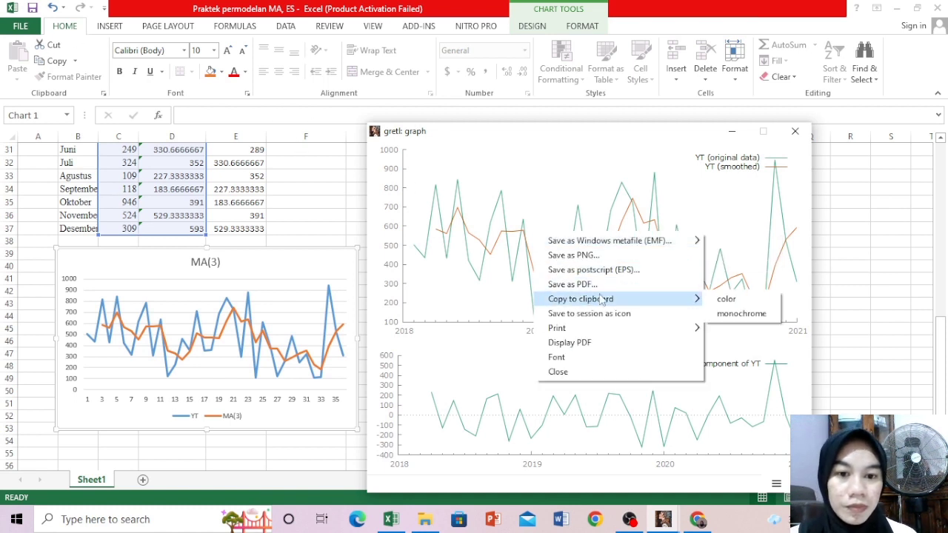
pyautogui.click(725, 300)
pyautogui.click(732, 131)
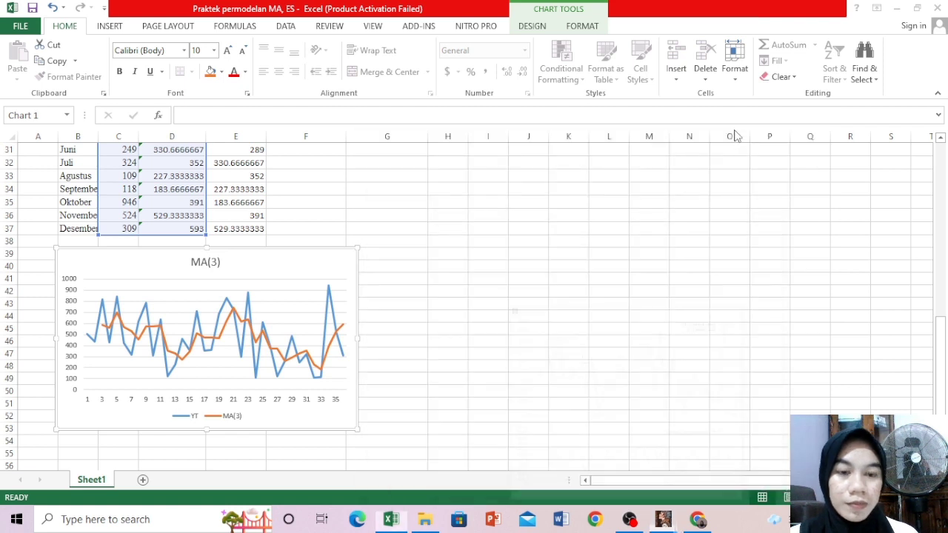
# Paste the copied gretl graph into the worksheet beside the MA(3) chart, aligning it with the chart and shrinking it slightly
pyautogui.click(437, 268)
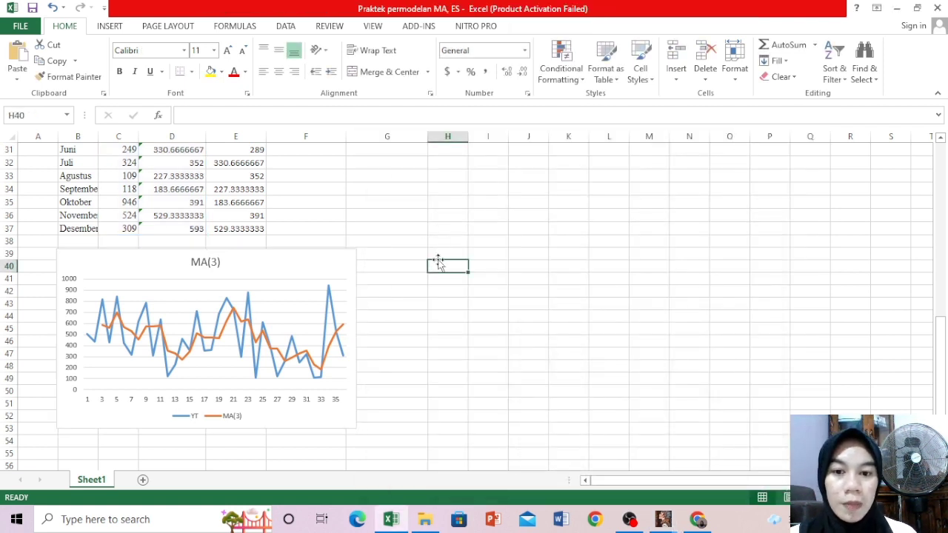
pyautogui.click(437, 255)
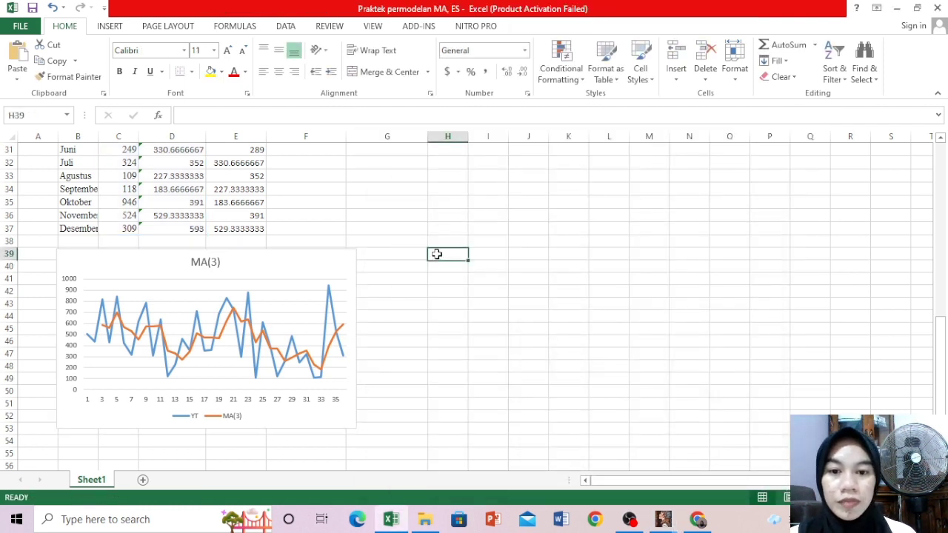
pyautogui.click(17, 58)
pyautogui.moveTo(426, 246); pyautogui.dragTo(506, 274)
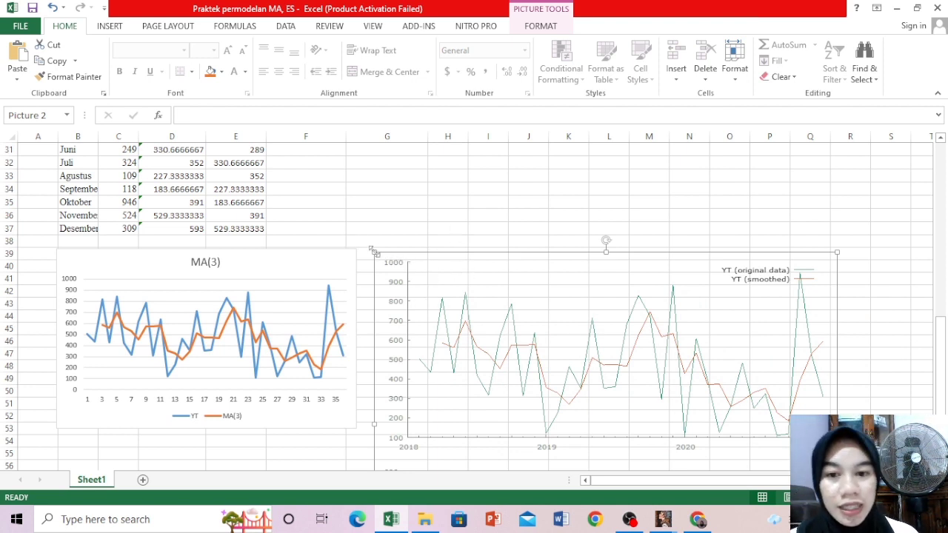
pyautogui.moveTo(430, 262); pyautogui.dragTo(428, 259)
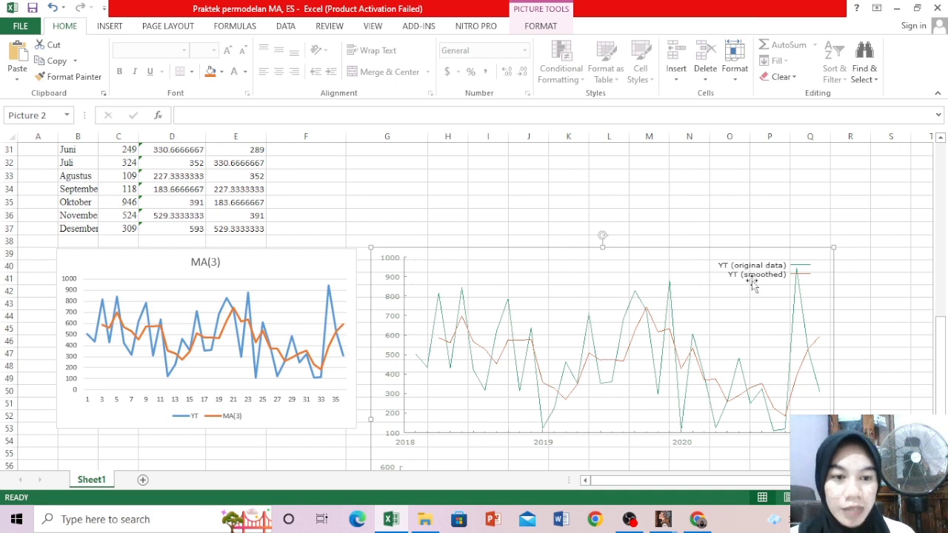
pyautogui.moveTo(831, 247); pyautogui.dragTo(758, 264)
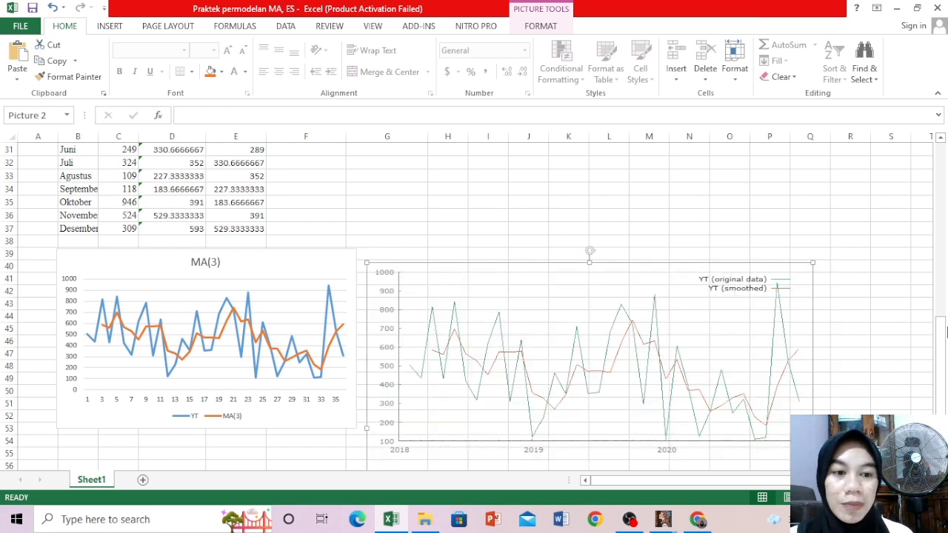
# Insert a blank row directly below the column headers and enter the header ES0.5 in F1
pyautogui.moveTo(941, 330); pyautogui.dragTo(942, 199)
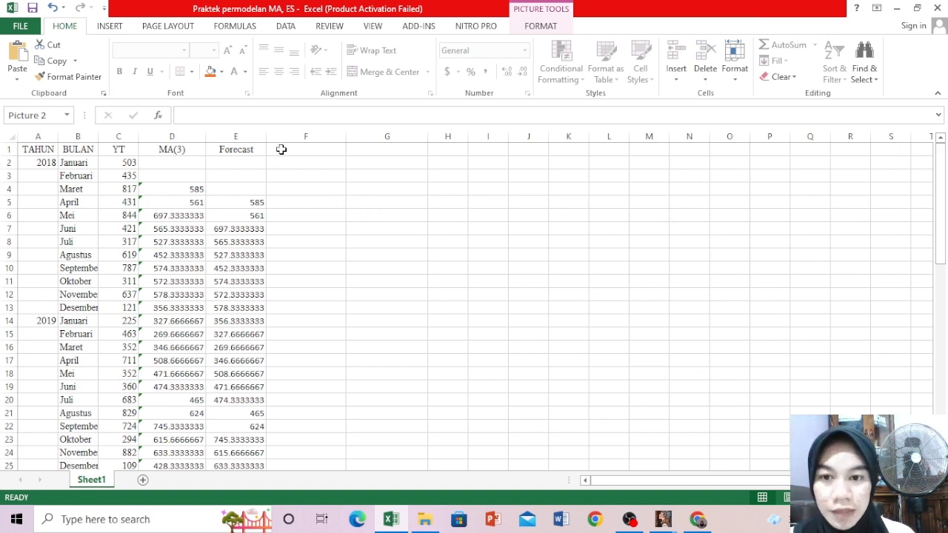
pyautogui.click(282, 149)
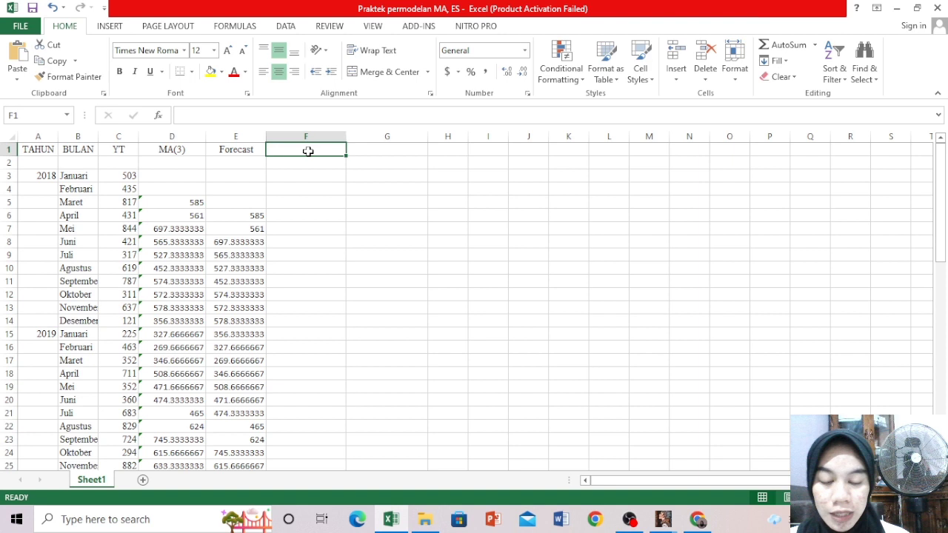
pyautogui.write('E')
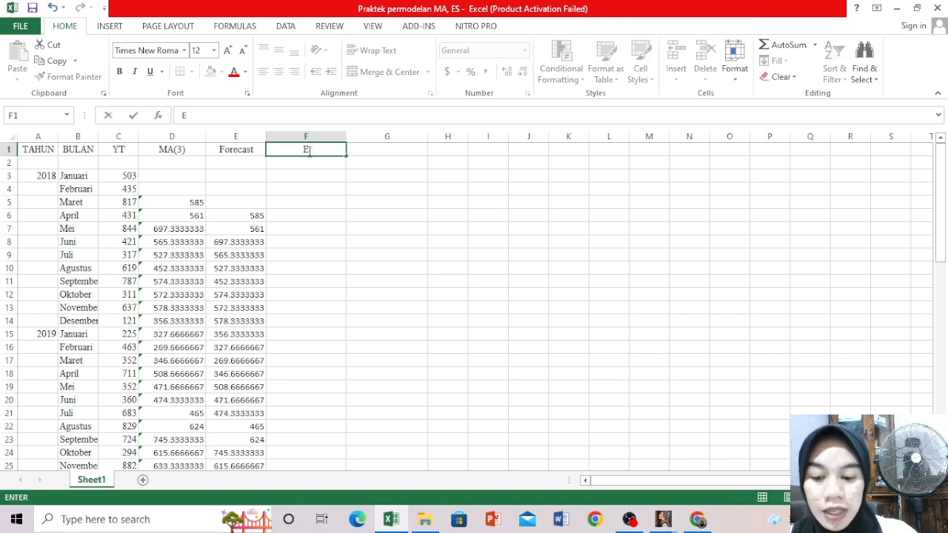
pyautogui.write('S0.5')
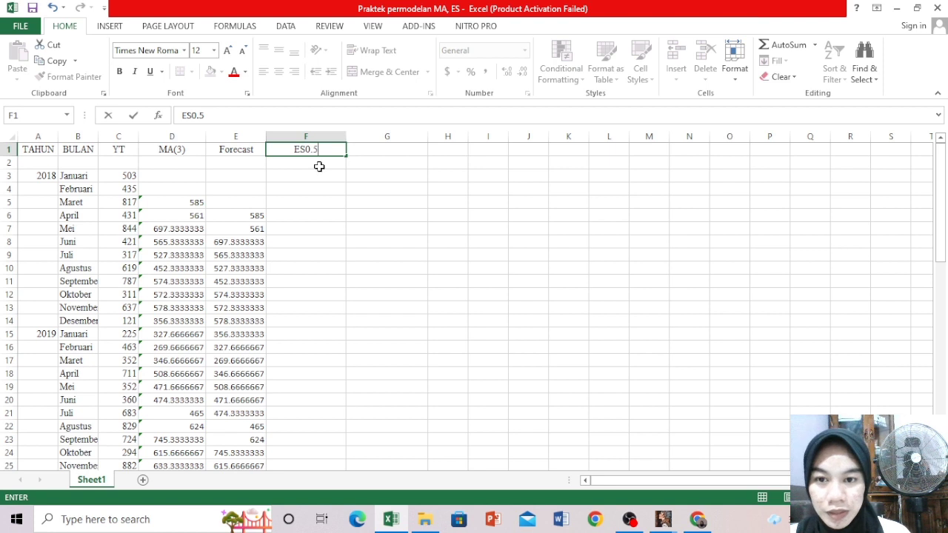
pyautogui.press('Return')
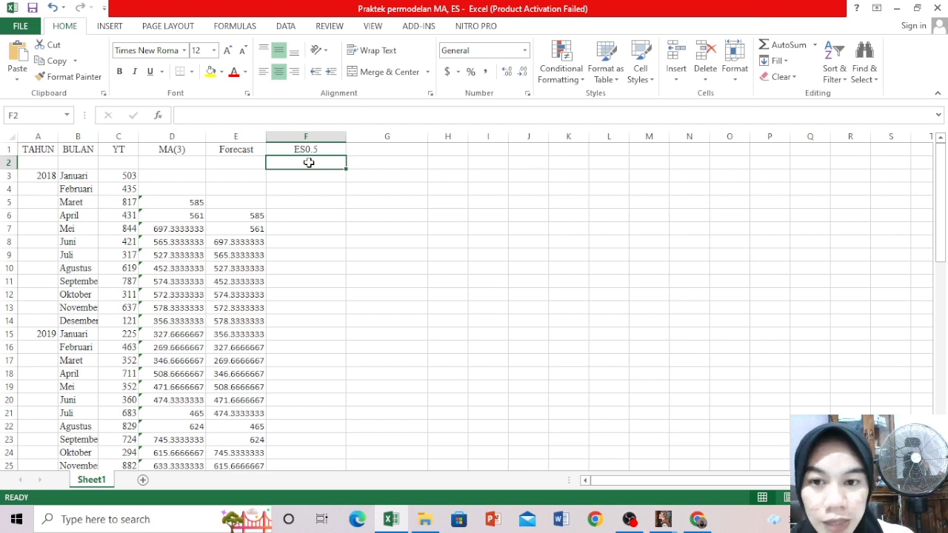
# Enter the starting value in F2 as the average of the first three YT values with =AVERAGE(C3:C5)
pyautogui.write('=')
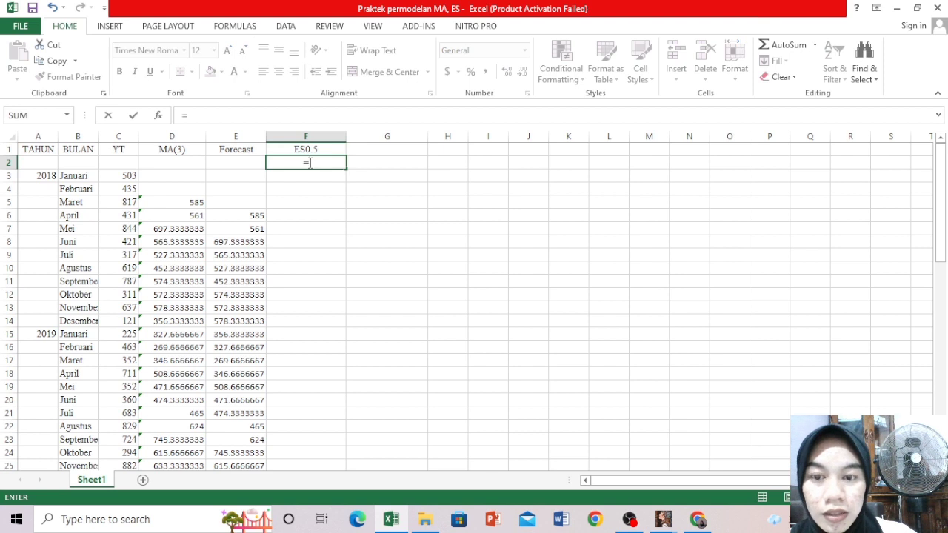
pyautogui.write('AVERA')
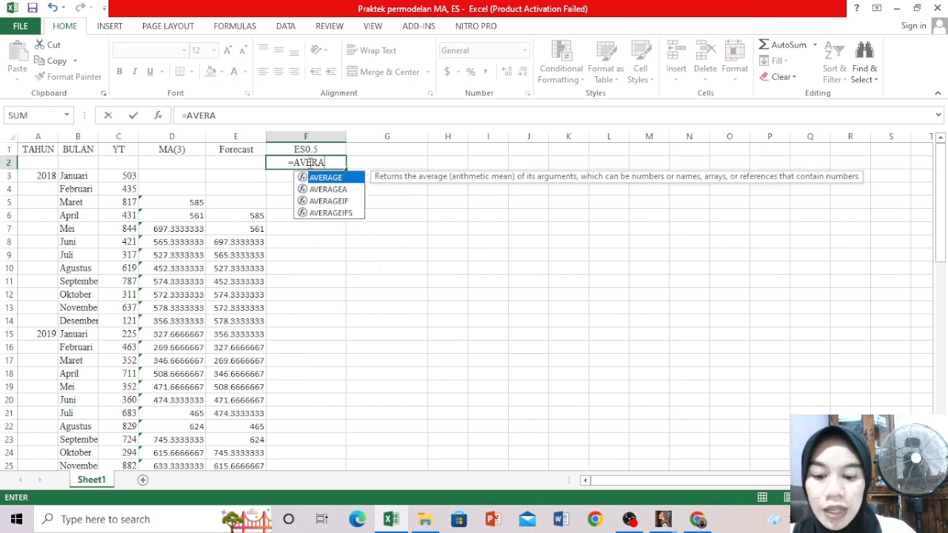
pyautogui.write('GE(')
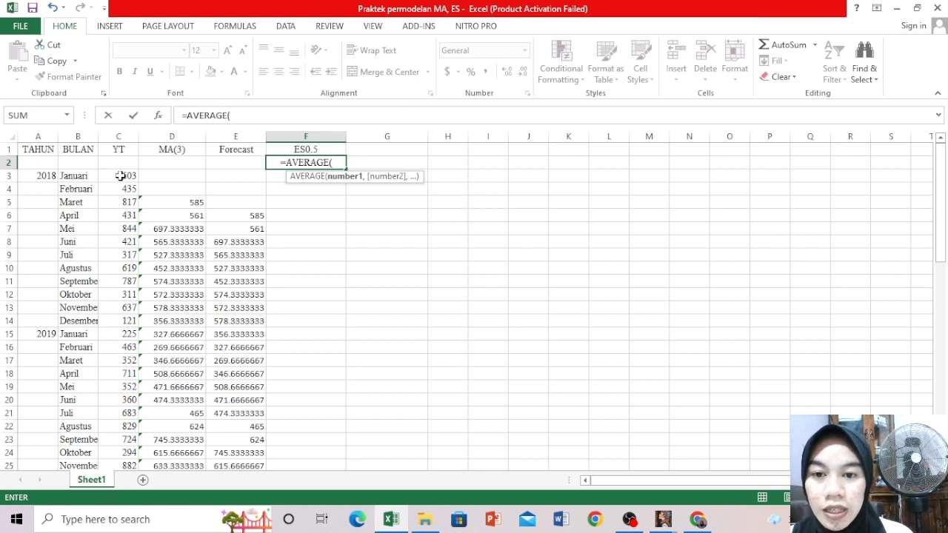
pyautogui.moveTo(120, 176); pyautogui.dragTo(127, 202)
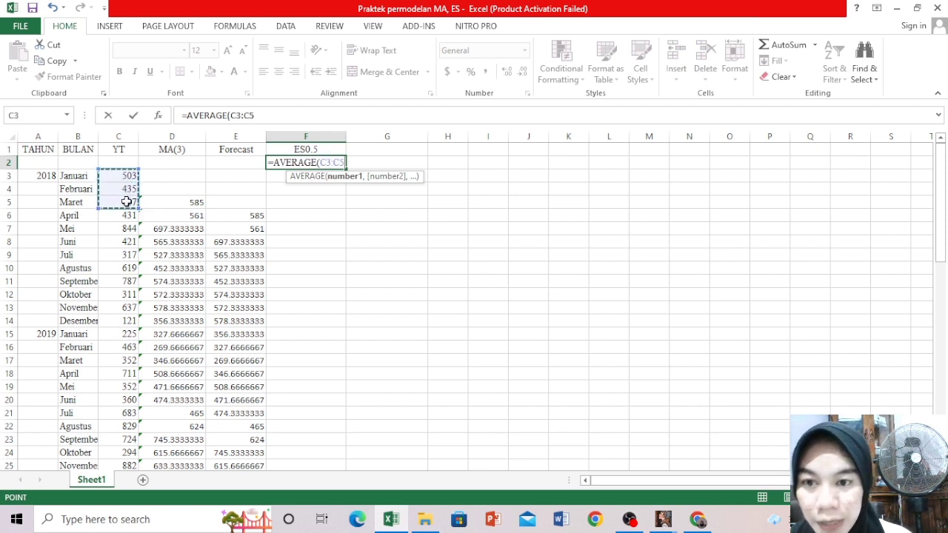
pyautogui.write(')')
pyautogui.press('Return')
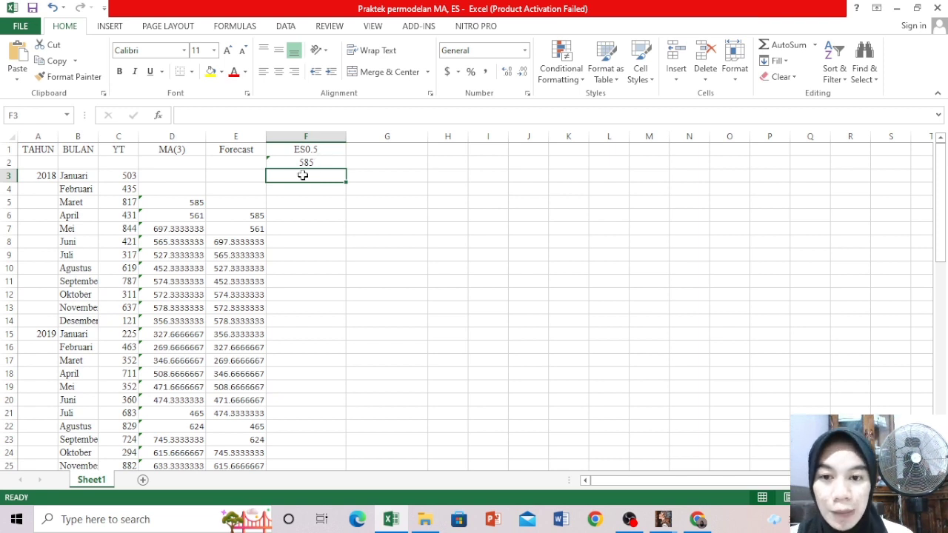
# Enter the exponential smoothing formula =0.5*C3+0.5*F2 in F3 and fill it down to F38
pyautogui.write('+')
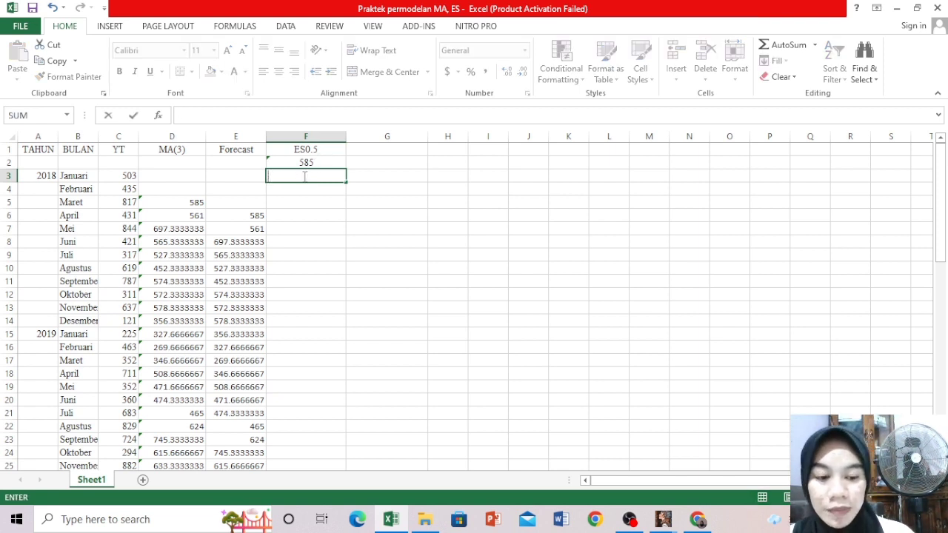
pyautogui.write('=0.5*')
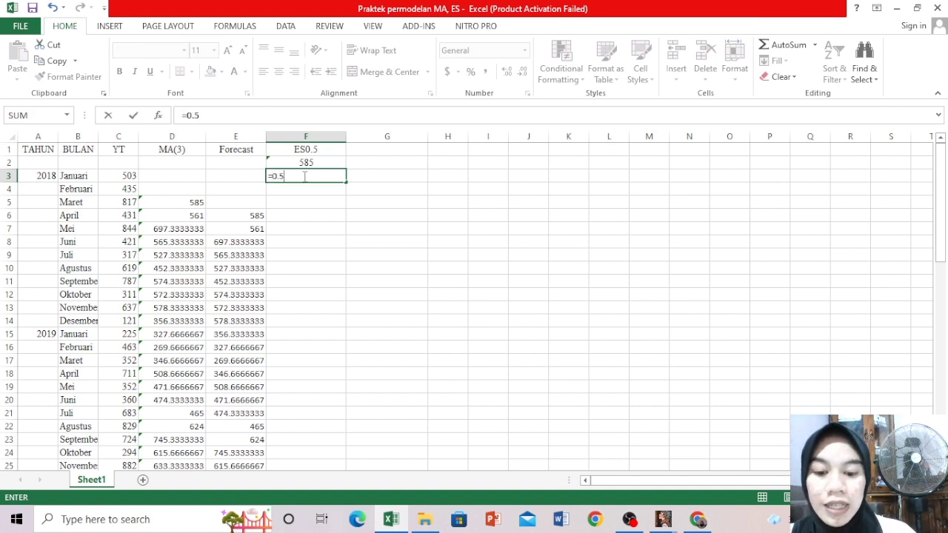
pyautogui.click(125, 175)
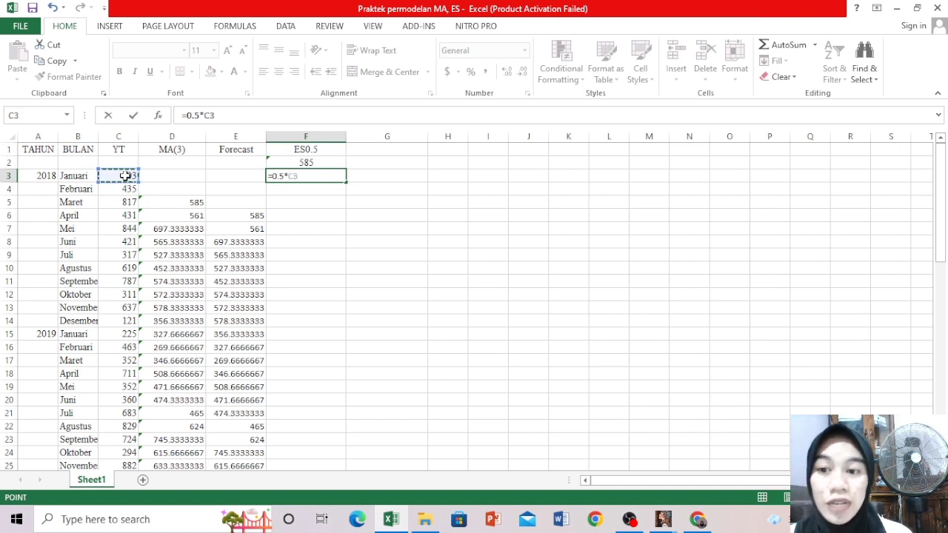
pyautogui.write('+0.5*')
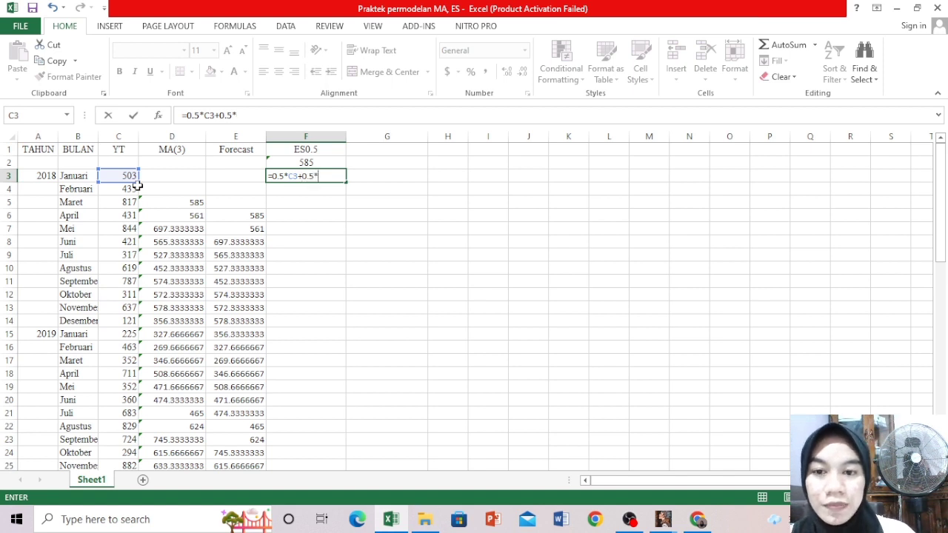
pyautogui.click(303, 162)
pyautogui.press('Return')
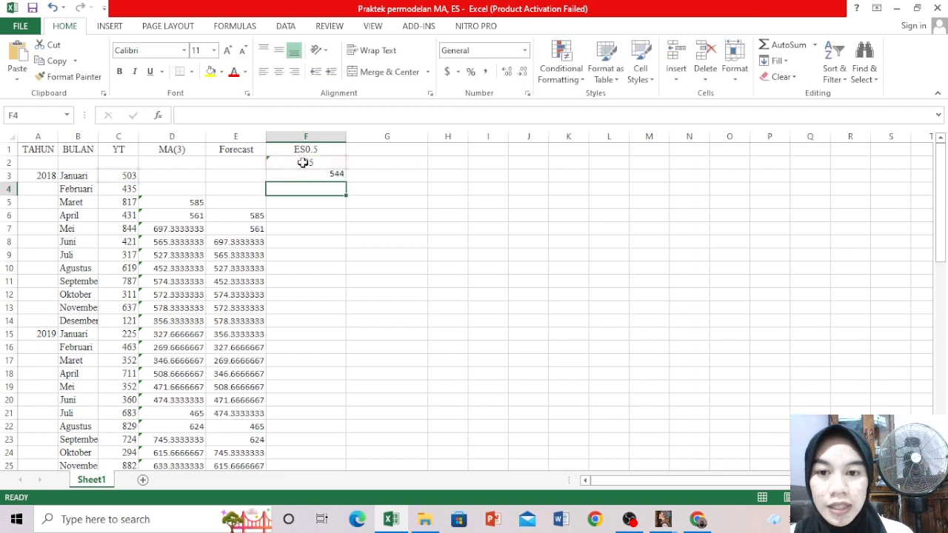
pyautogui.moveTo(323, 175); pyautogui.dragTo(325, 441)
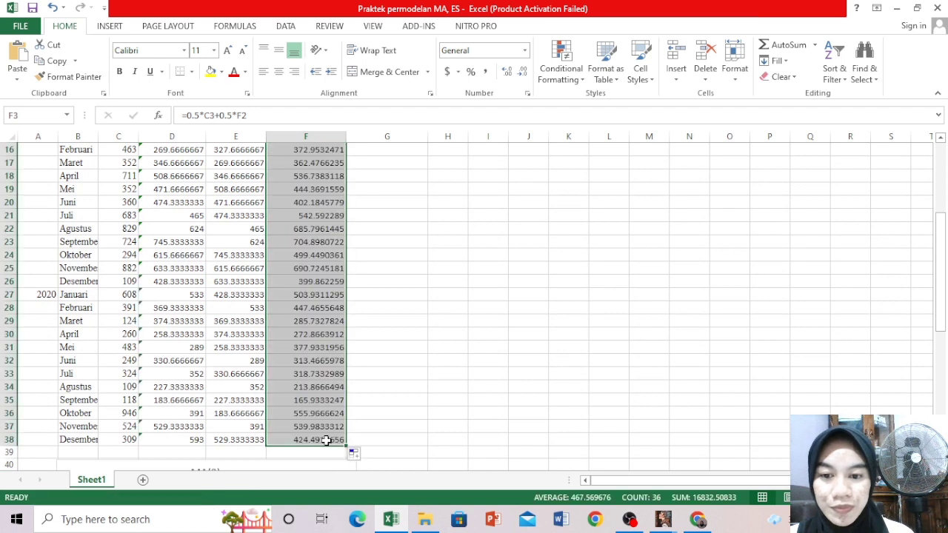
# Add the header Forecast in G1, next to the ES0.5 column
pyautogui.moveTo(939, 278); pyautogui.dragTo(933, 126)
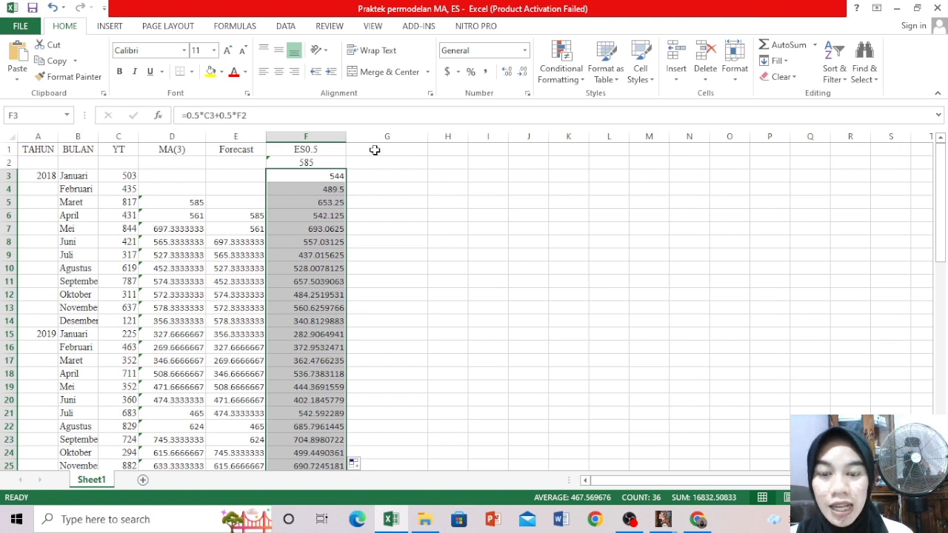
pyautogui.click(387, 150)
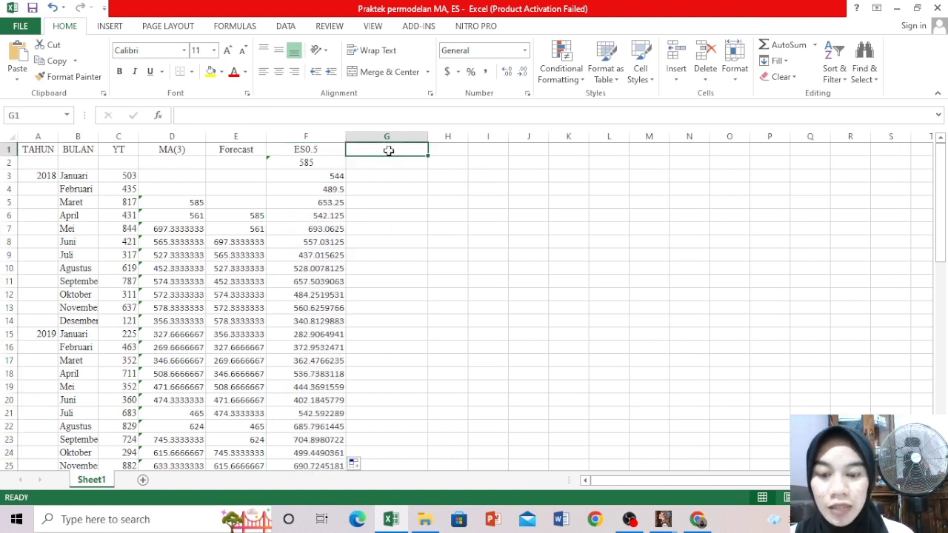
pyautogui.write('f')
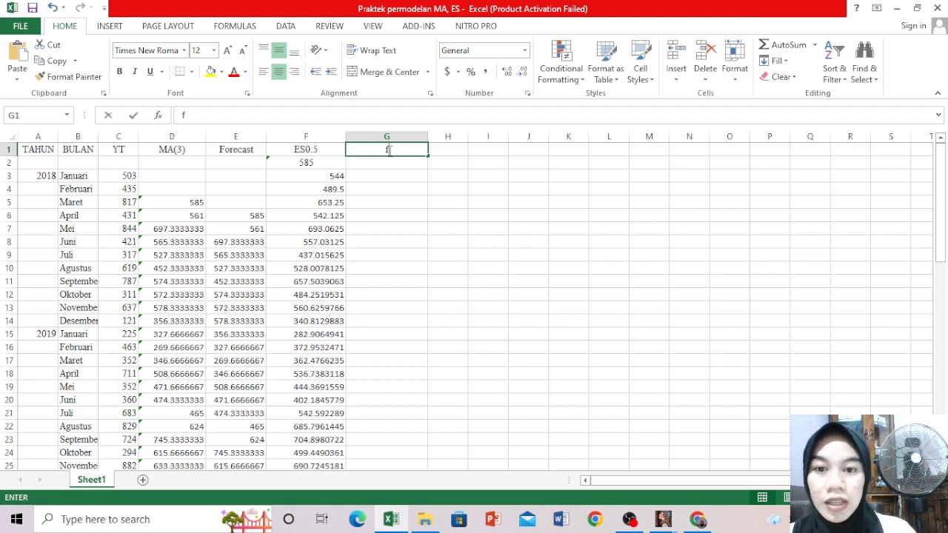
pyautogui.write('o')
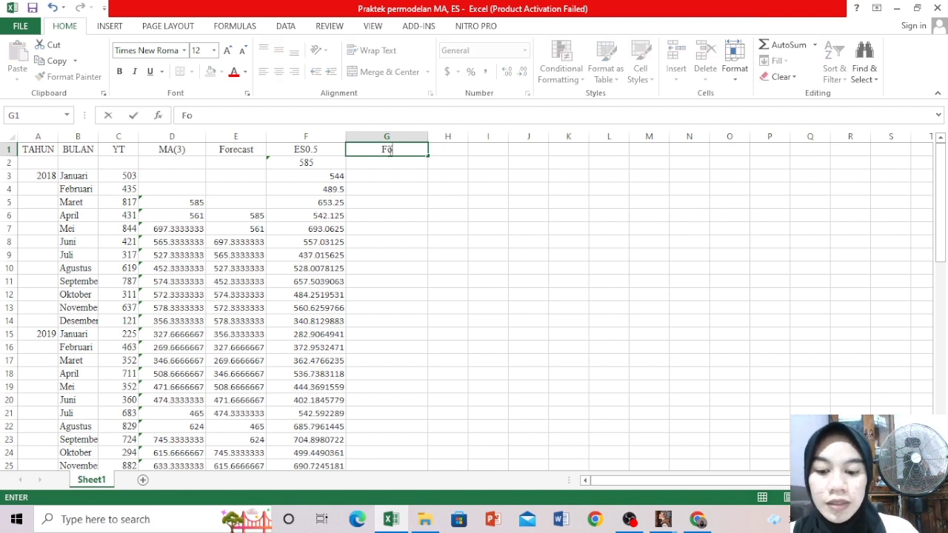
pyautogui.write('recast')
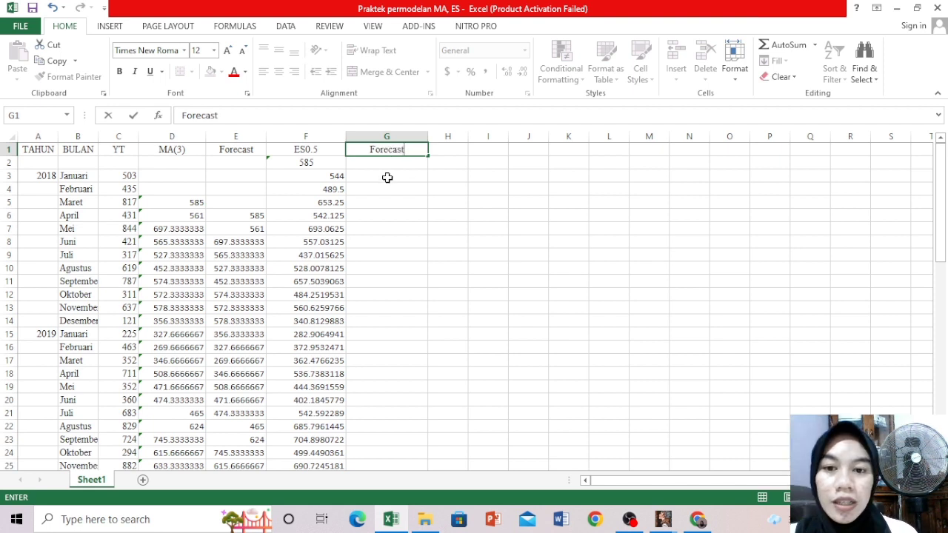
pyautogui.click(387, 175)
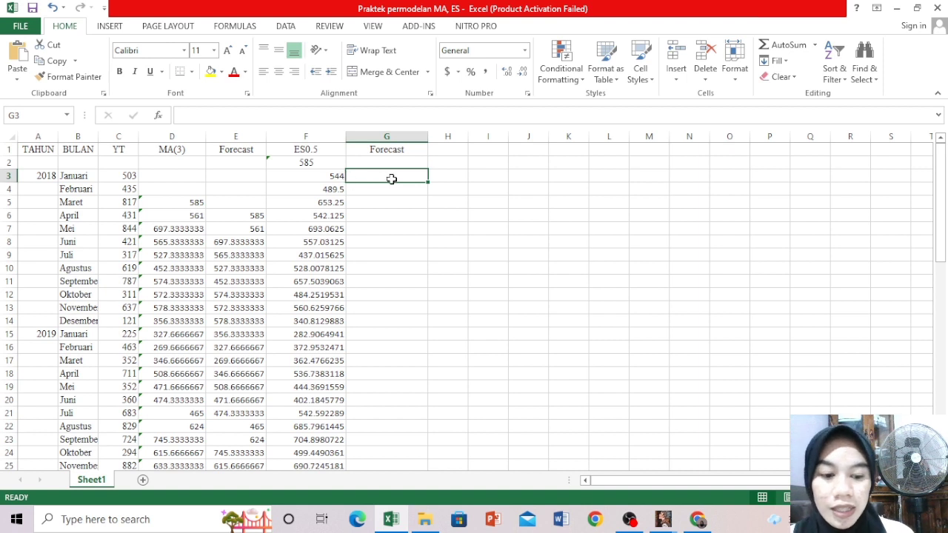
pyautogui.write('=')
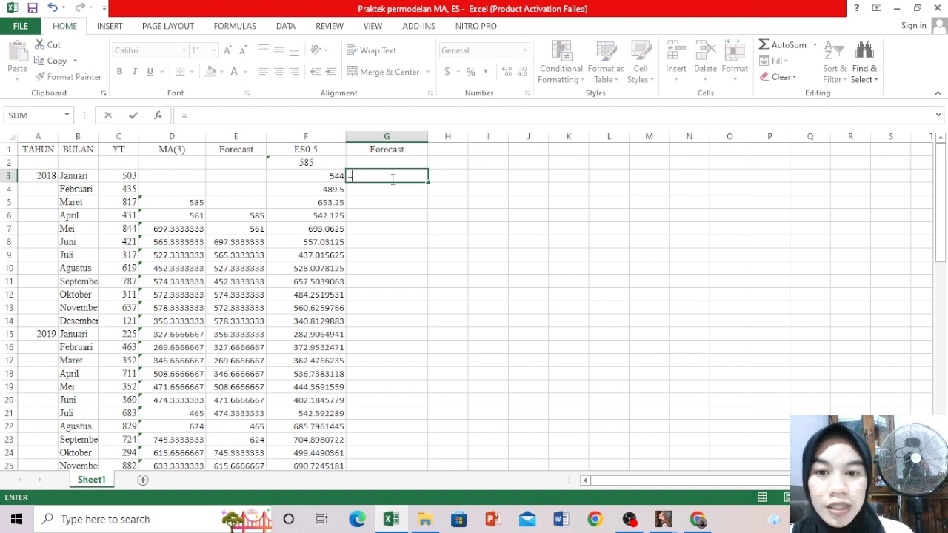
pyautogui.click(308, 163)
pyautogui.press('Return')
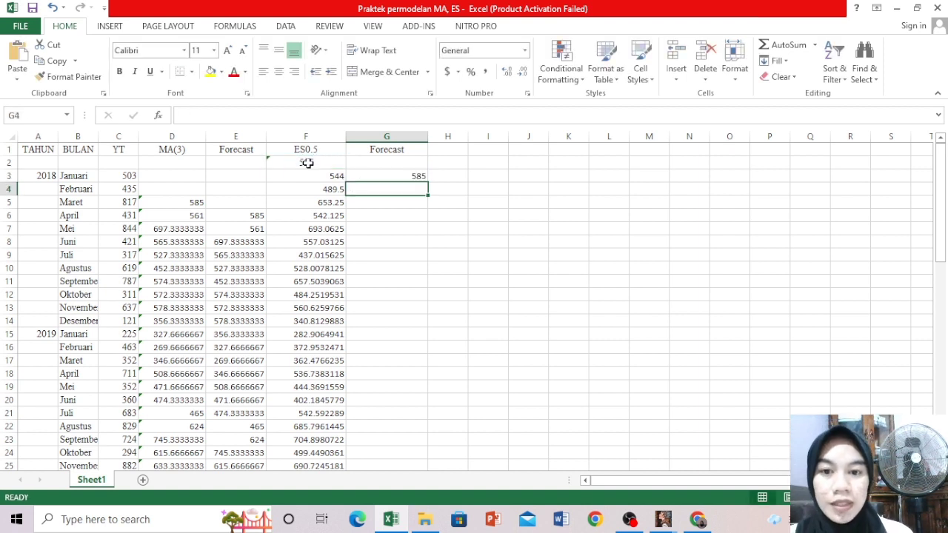
pyautogui.click(381, 175)
pyautogui.moveTo(428, 181)
pyautogui.mouseDown()
pyautogui.moveTo(407, 453)
pyautogui.moveTo(418, 177)
pyautogui.mouseUp()
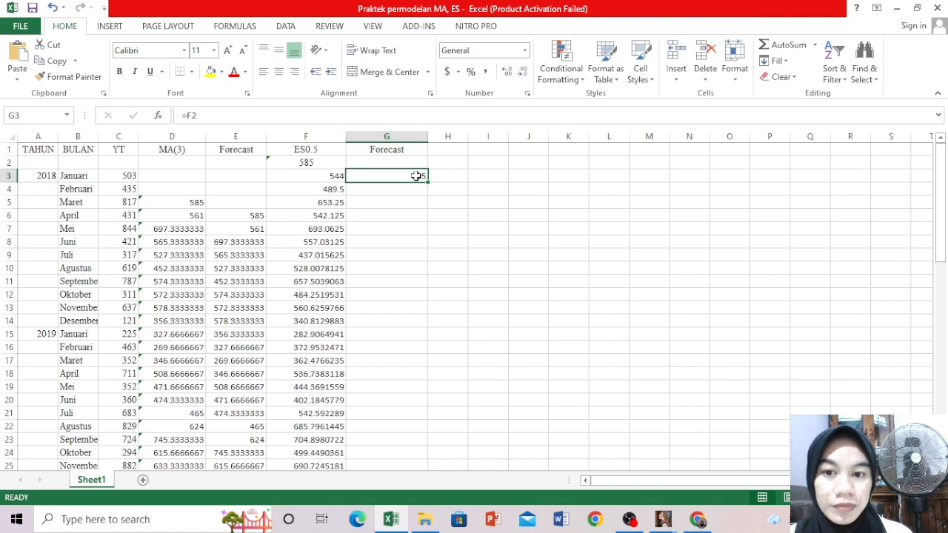
pyautogui.press('BackSpace')
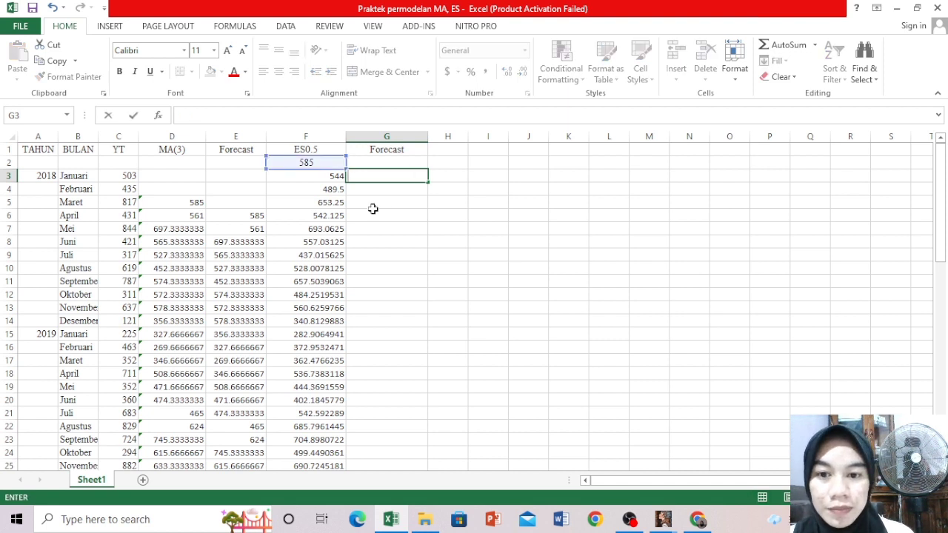
pyautogui.click(373, 211)
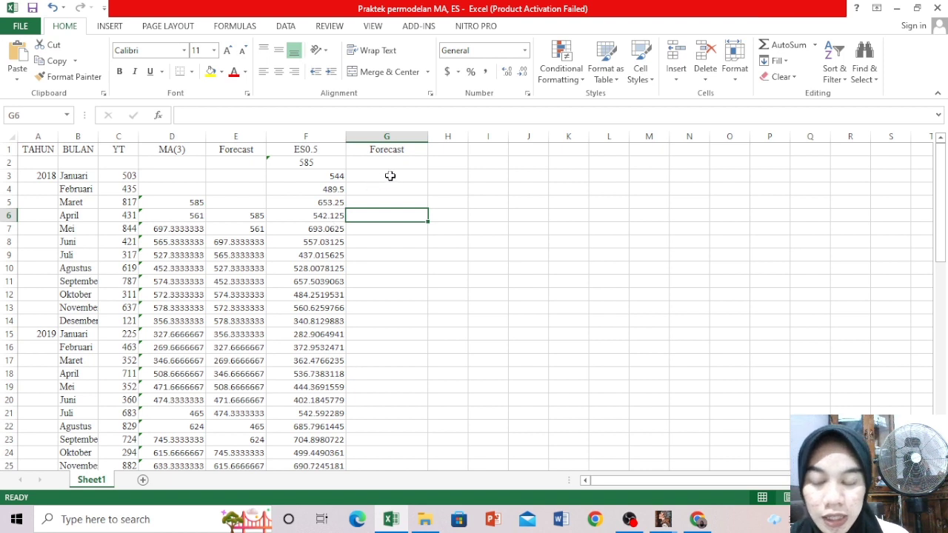
# Enter the forecast formula =F2 in G3 and fill it down to G38
pyautogui.click(387, 176)
pyautogui.write('=')
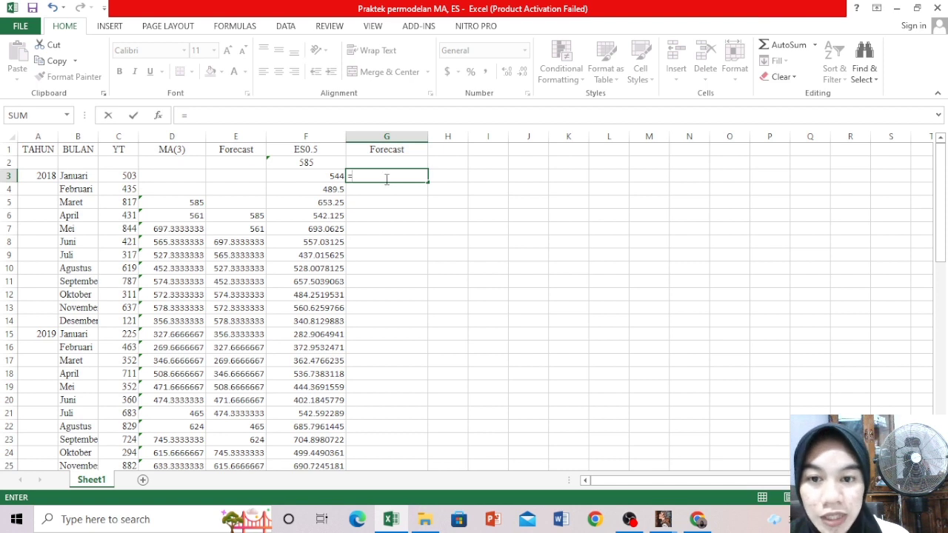
pyautogui.click(307, 162)
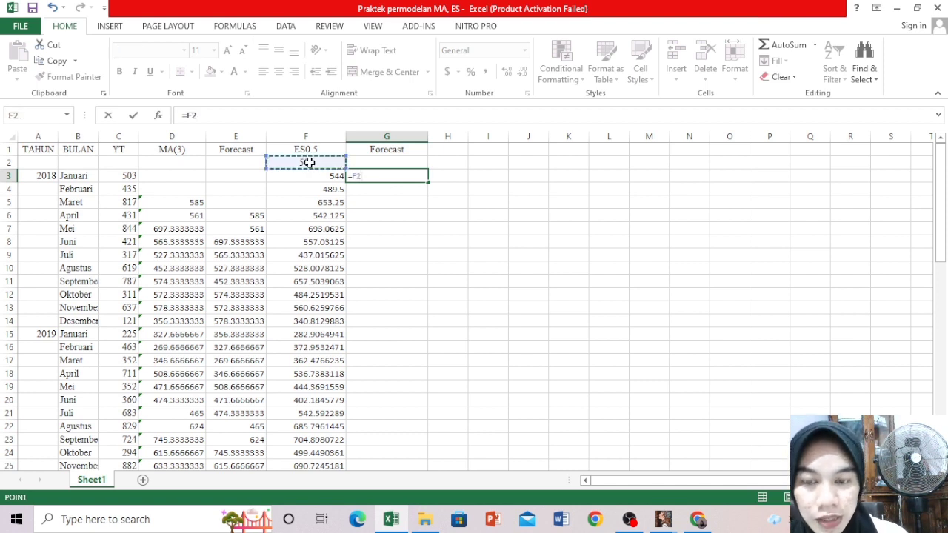
pyautogui.press('Return')
pyautogui.click(415, 177)
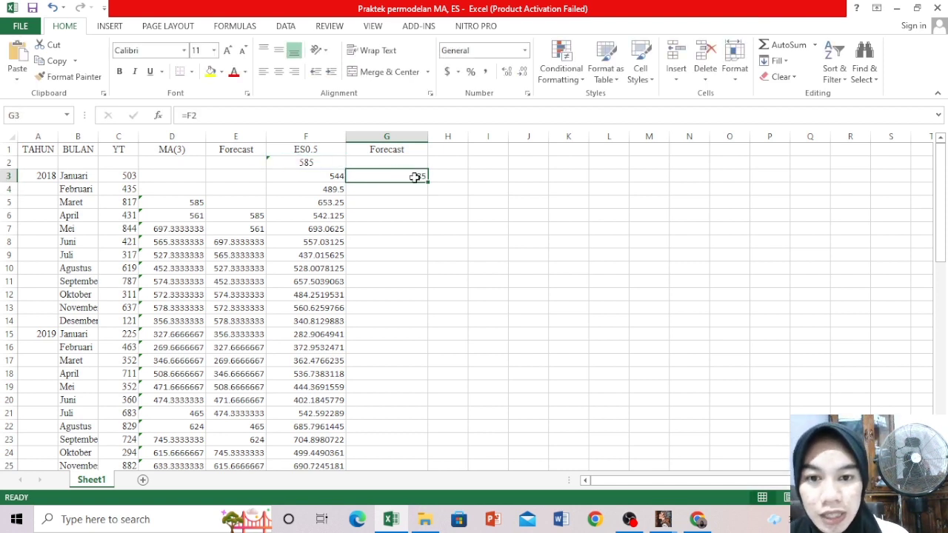
pyautogui.moveTo(428, 182); pyautogui.dragTo(393, 442)
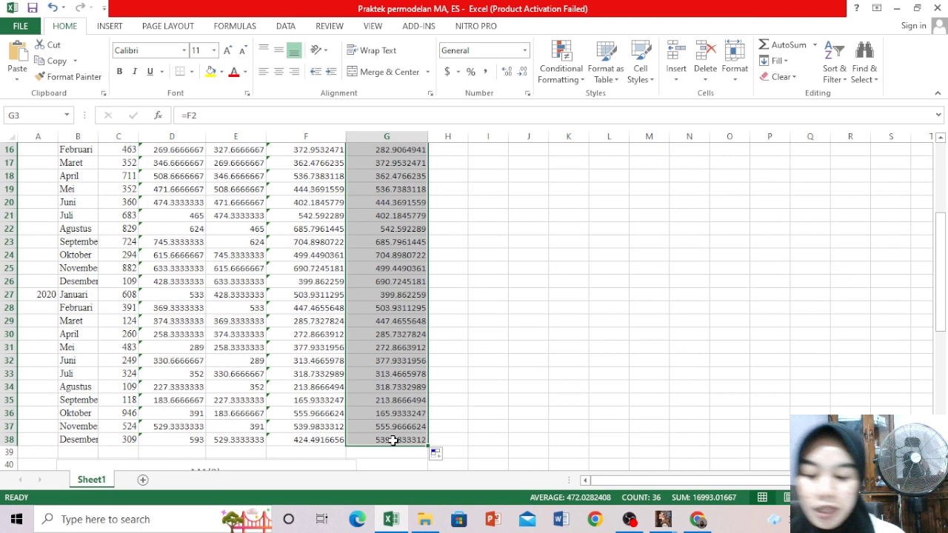
# Insert a 2-D line chart of the ES0.5 and Forecast columns, F1:G38, and move it below the data beside the MA(3) chart
pyautogui.moveTo(941, 311); pyautogui.dragTo(944, 219)
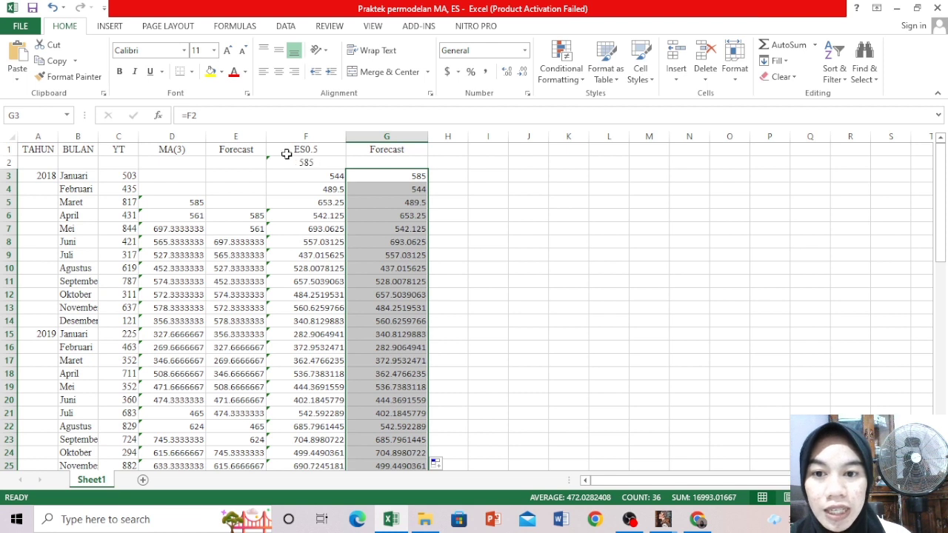
pyautogui.moveTo(282, 150); pyautogui.dragTo(376, 412)
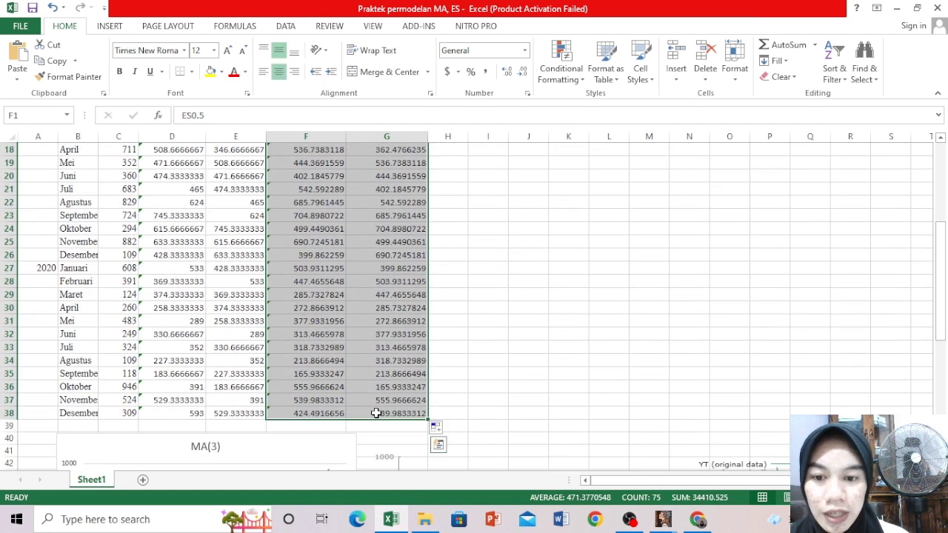
pyautogui.click(109, 26)
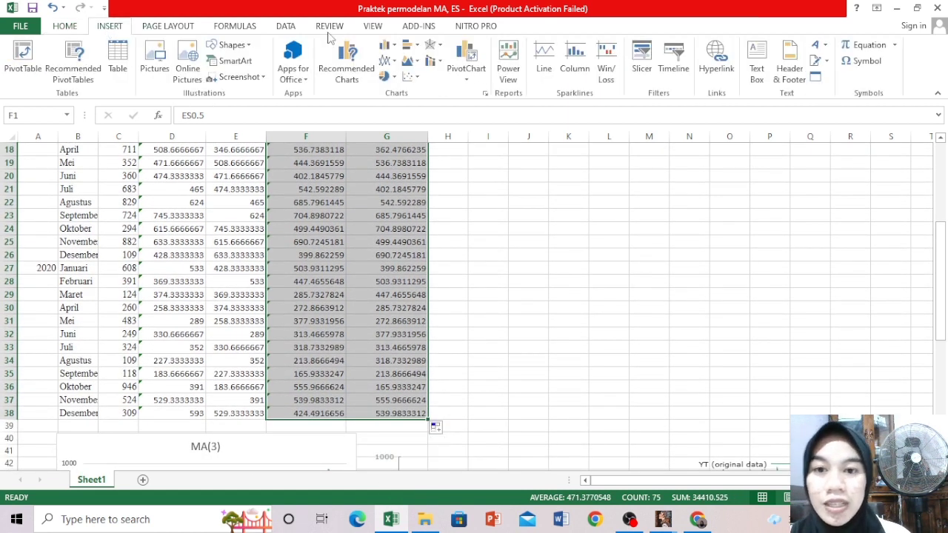
pyautogui.click(386, 62)
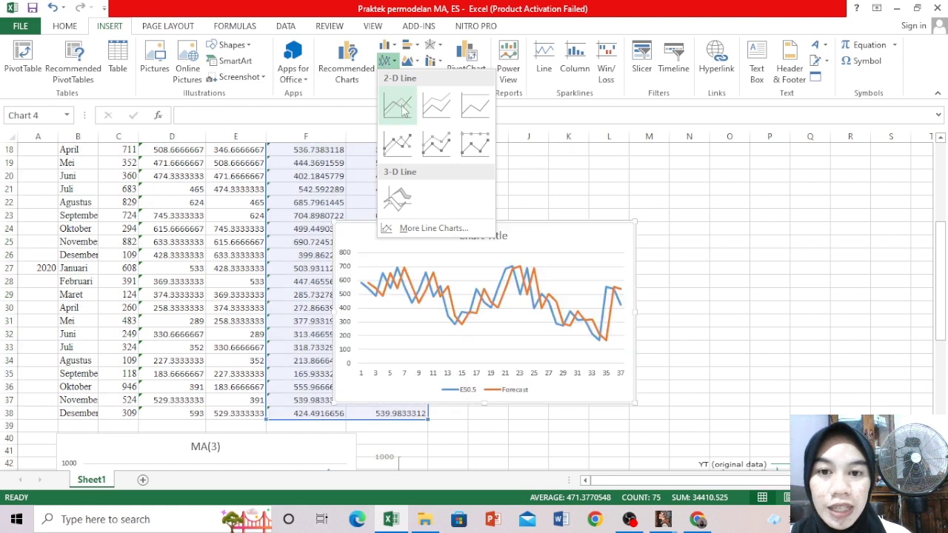
pyautogui.click(397, 106)
pyautogui.moveTo(554, 237); pyautogui.dragTo(687, 434)
pyautogui.moveTo(945, 251); pyautogui.dragTo(946, 352)
pyautogui.click(642, 237)
pyautogui.press('Delete')
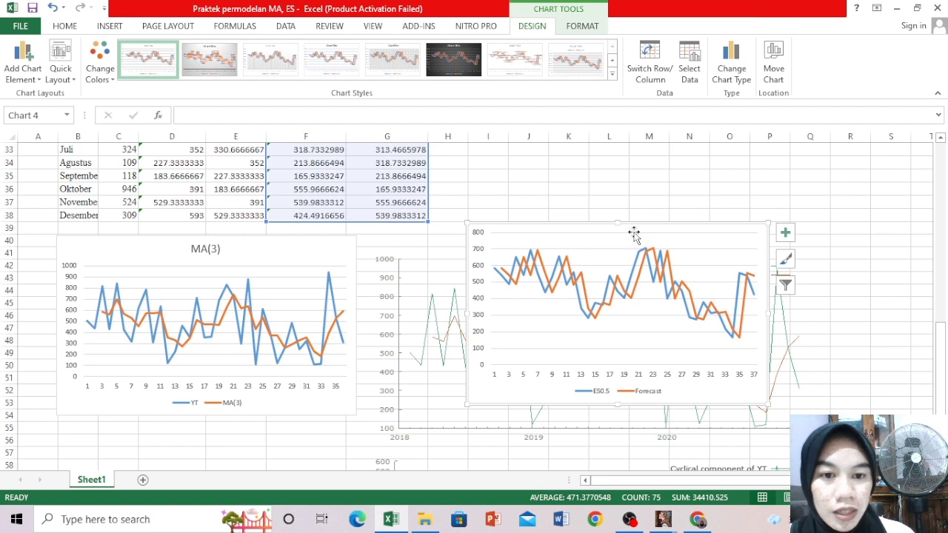
pyautogui.click(52, 8)
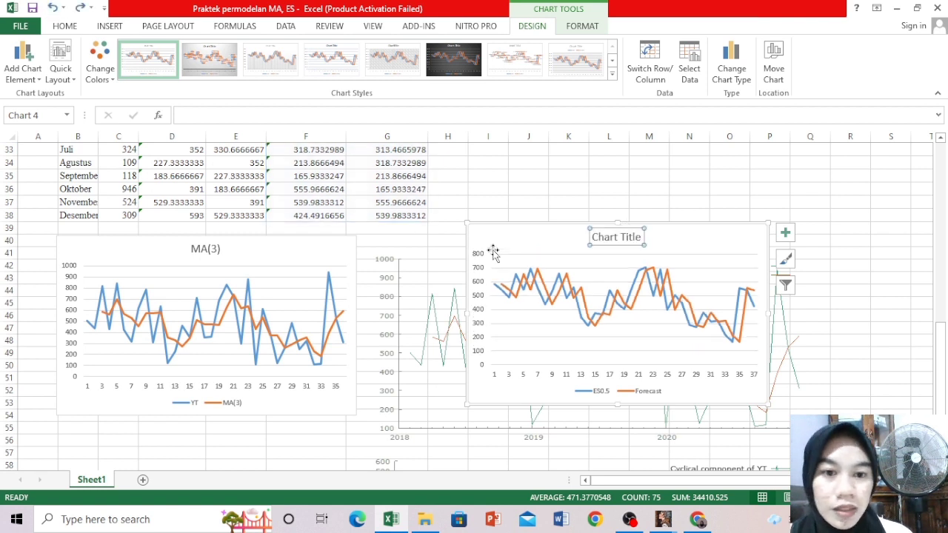
# Replace the new line chart's placeholder title with ES
pyautogui.moveTo(594, 238); pyautogui.dragTo(662, 237)
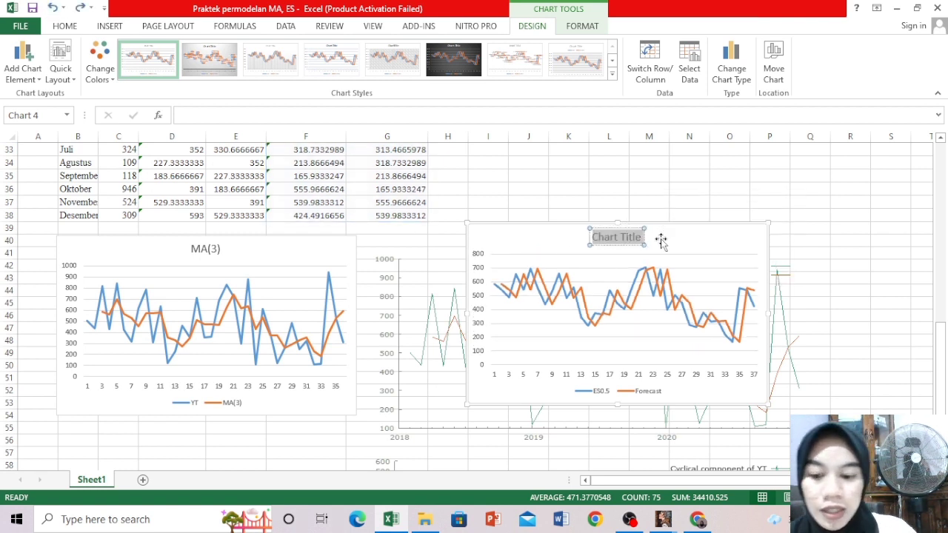
pyautogui.press('Delete')
pyautogui.write('ES')
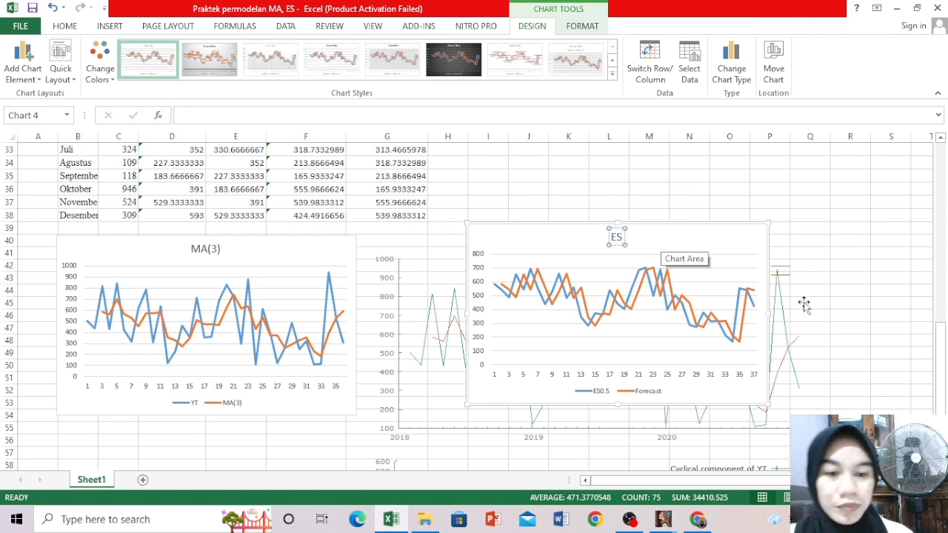
# Move the gretl plot of original and smoothed YT away from beside the MA(3) chart and place the ES chart there
pyautogui.moveTo(679, 243); pyautogui.dragTo(669, 178)
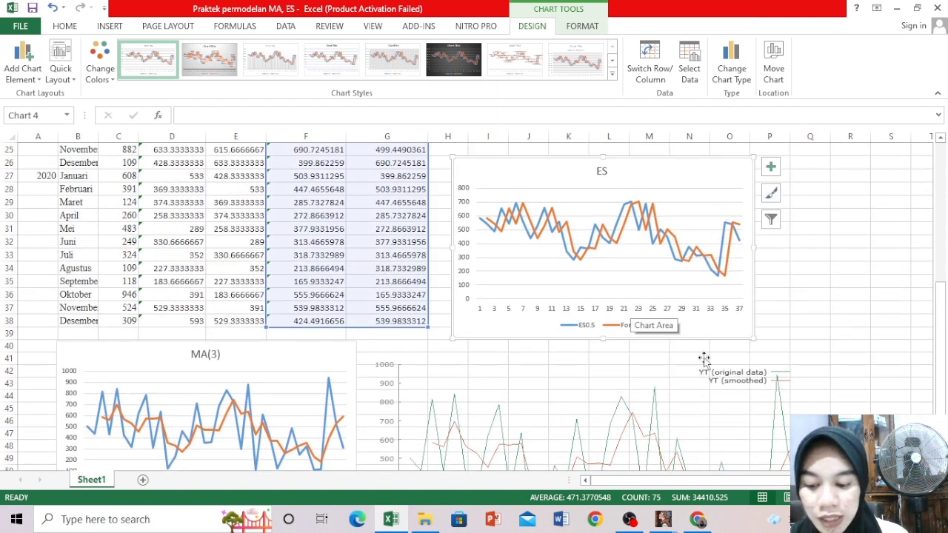
pyautogui.moveTo(942, 307); pyautogui.dragTo(945, 331)
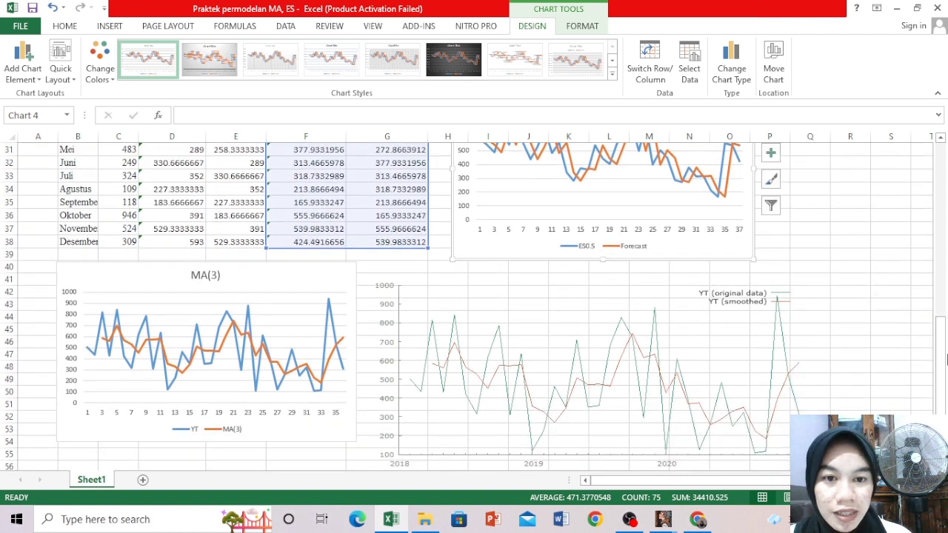
pyautogui.moveTo(567, 377); pyautogui.dragTo(232, 355)
pyautogui.moveTo(943, 378); pyautogui.dragTo(945, 210)
pyautogui.scroll(-6, 666, 191)
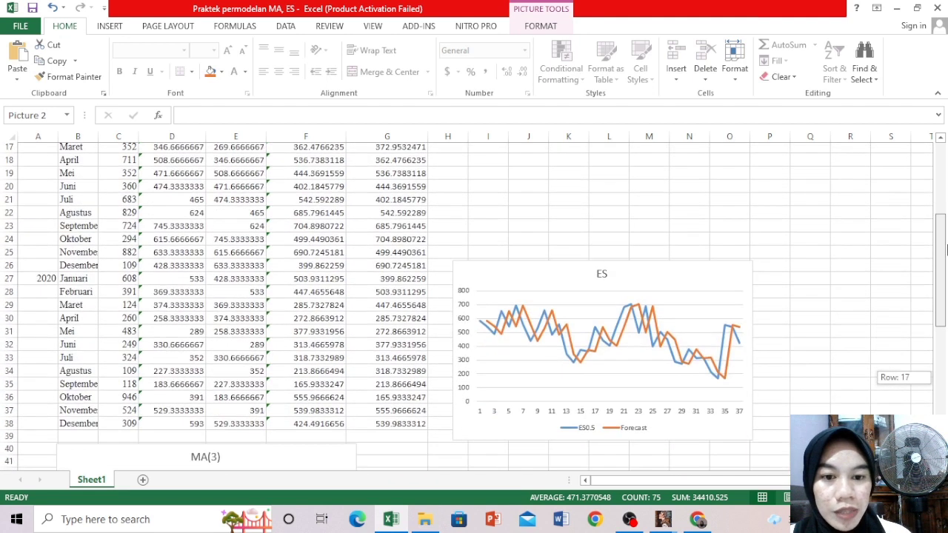
pyautogui.moveTo(666, 185); pyautogui.dragTo(617, 371)
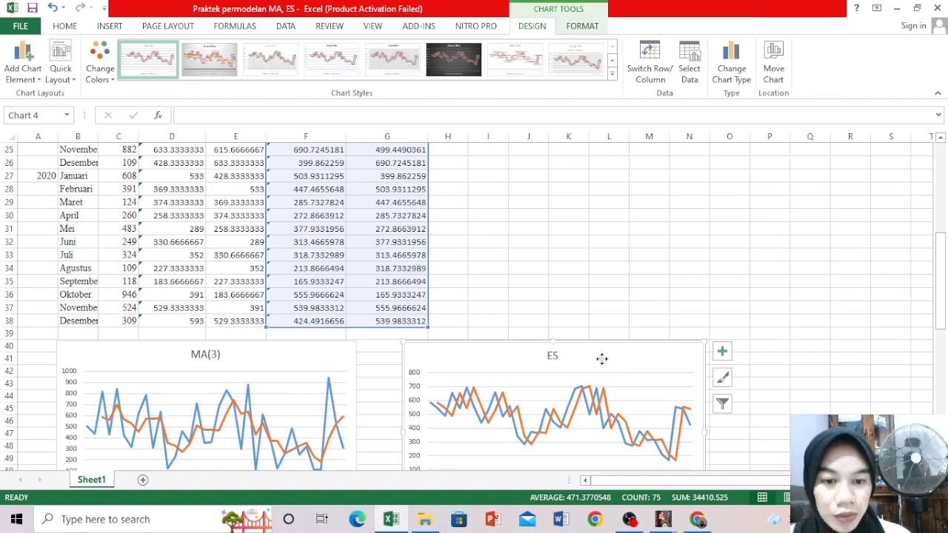
# Add a YT series to the ES chart's data source, named from C1 with values from C3:C38
pyautogui.rightClick(602, 359)
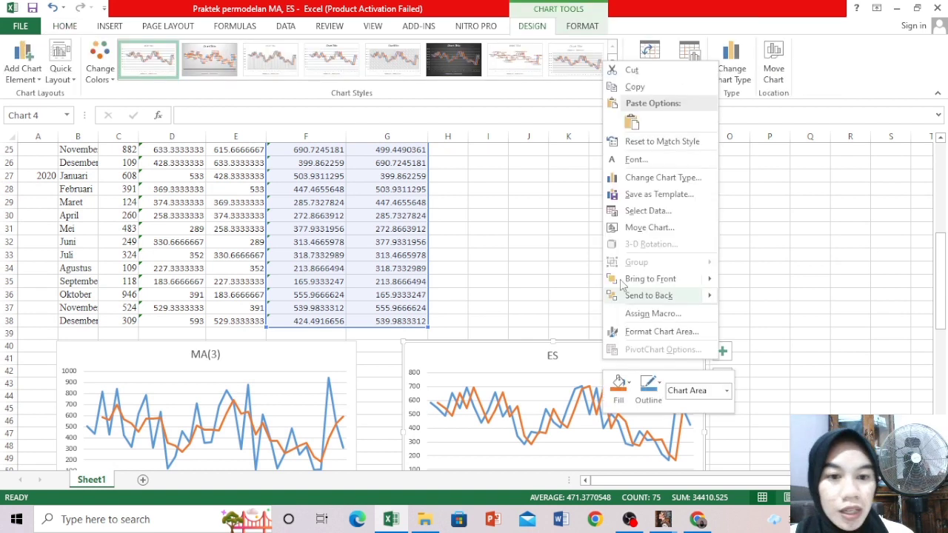
pyautogui.click(641, 211)
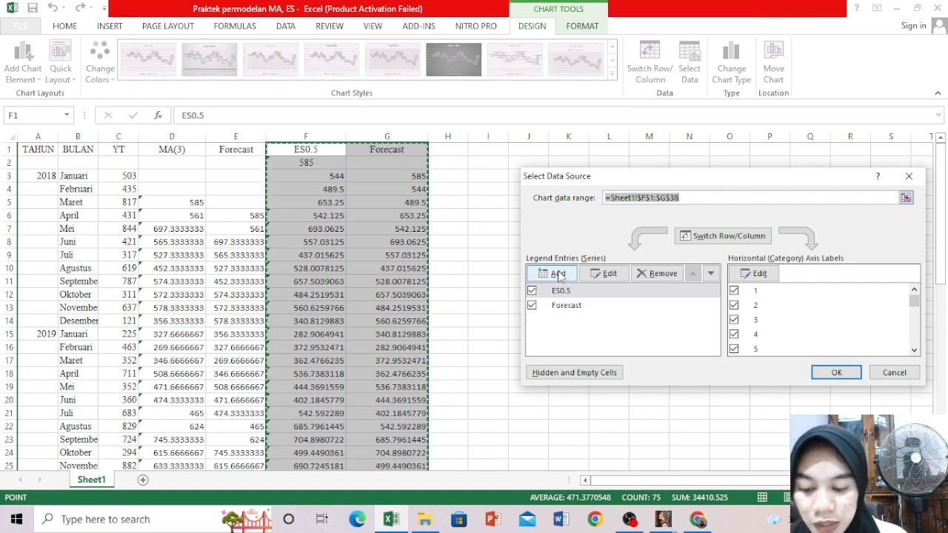
pyautogui.click(558, 274)
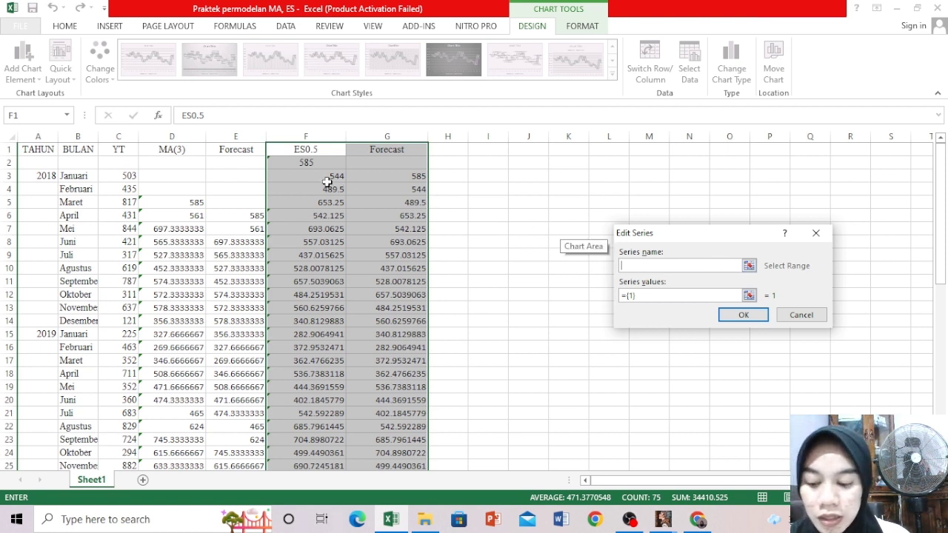
pyautogui.click(123, 151)
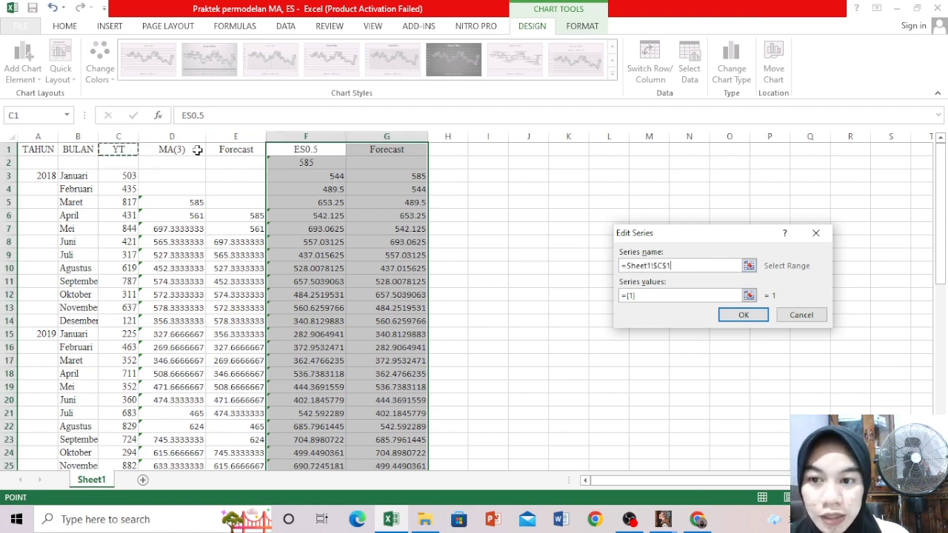
pyautogui.click(750, 296)
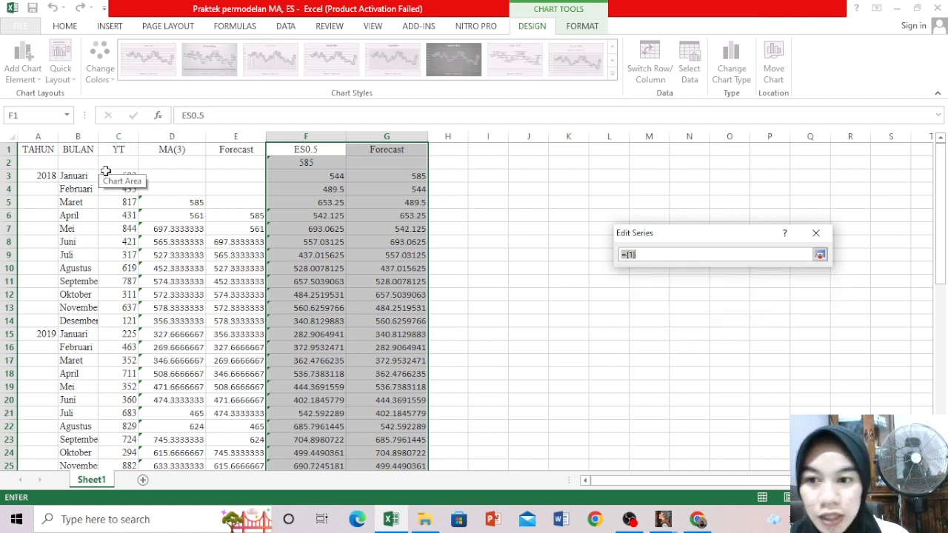
pyautogui.moveTo(118, 176)
pyautogui.mouseDown()
pyautogui.moveTo(151, 344)
pyautogui.moveTo(151, 435)
pyautogui.moveTo(122, 463)
pyautogui.moveTo(114, 443)
pyautogui.mouseUp()
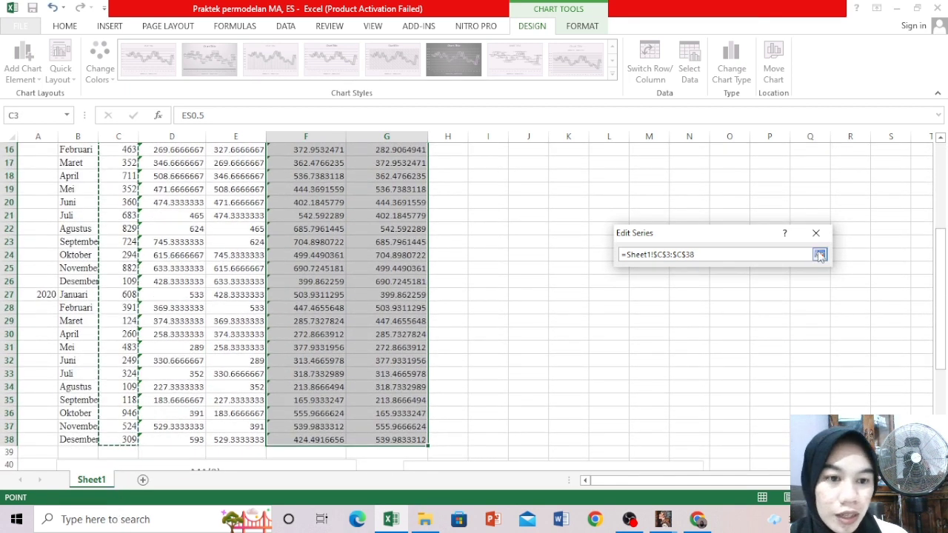
pyautogui.click(820, 254)
pyautogui.click(743, 315)
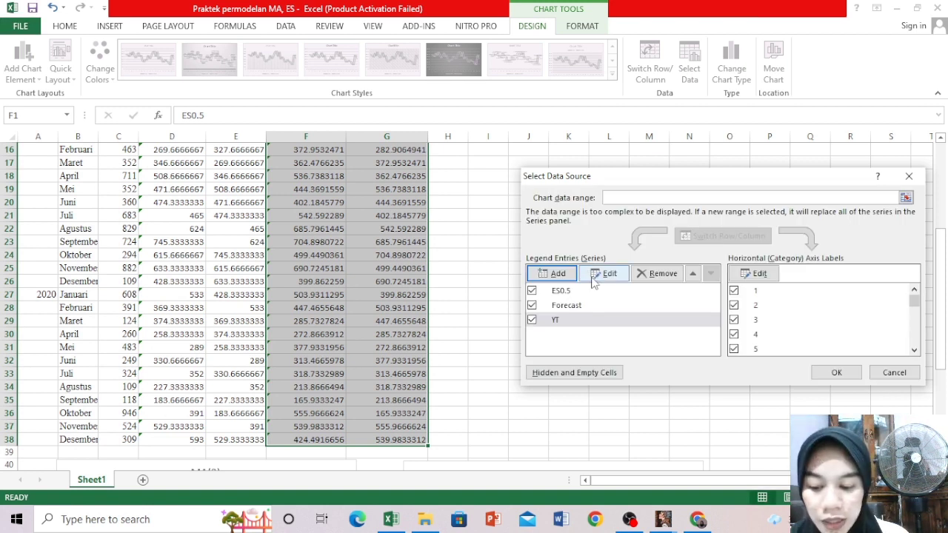
pyautogui.click(758, 274)
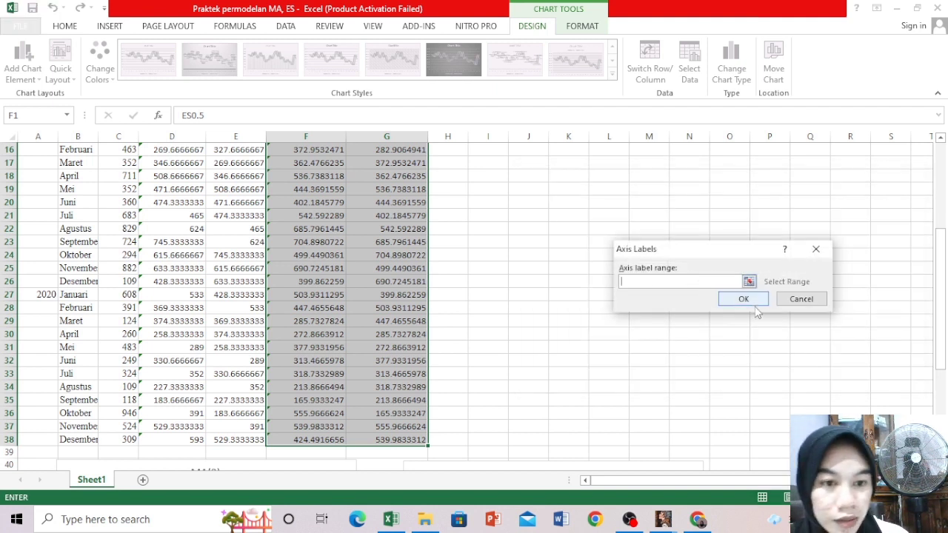
pyautogui.click(801, 300)
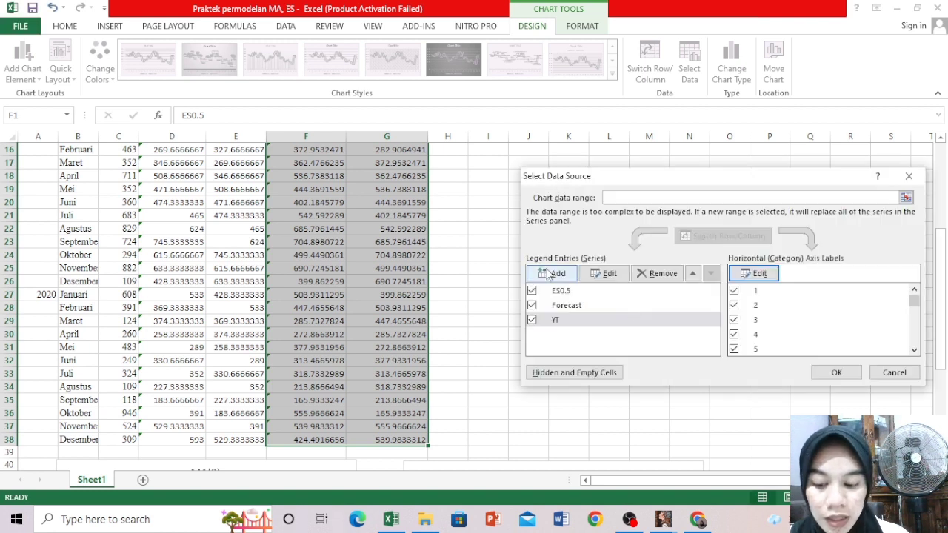
# Add another ES0.5 series to the ES chart's data source, named from F1 with values from F2:F38
pyautogui.click(549, 274)
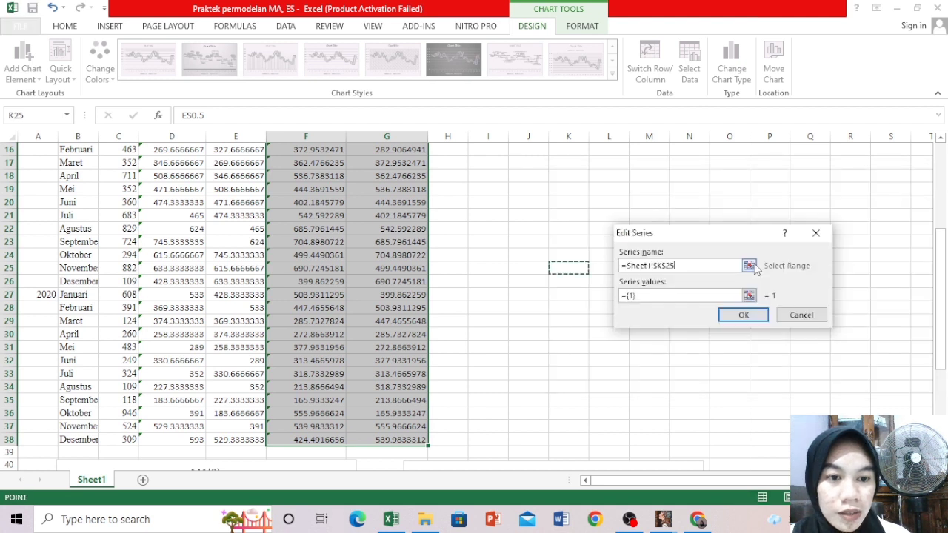
pyautogui.click(568, 267)
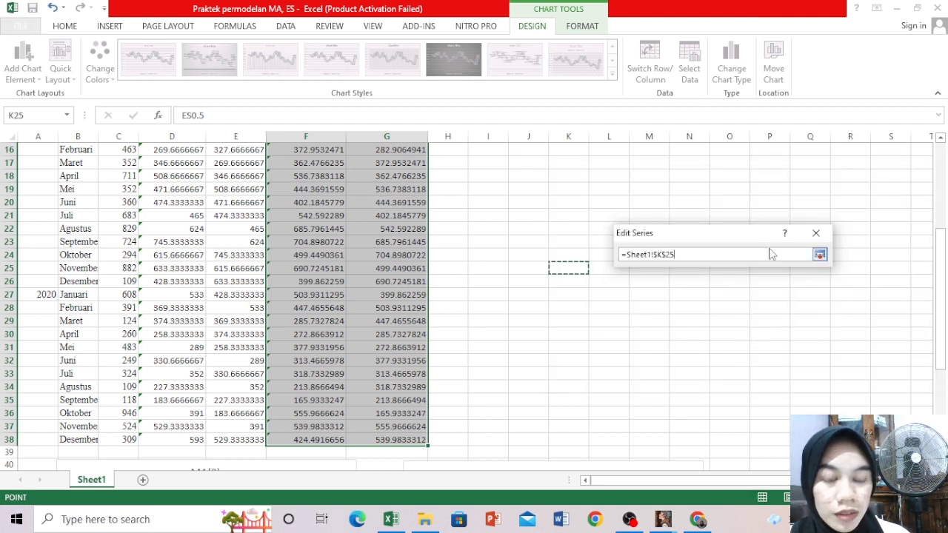
pyautogui.moveTo(944, 259); pyautogui.dragTo(939, 177)
pyautogui.click(295, 150)
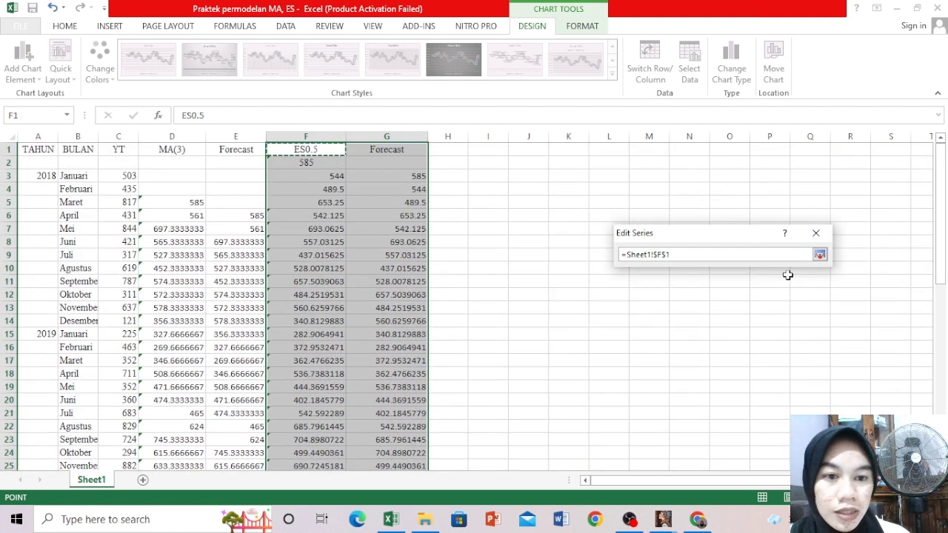
pyautogui.click(820, 254)
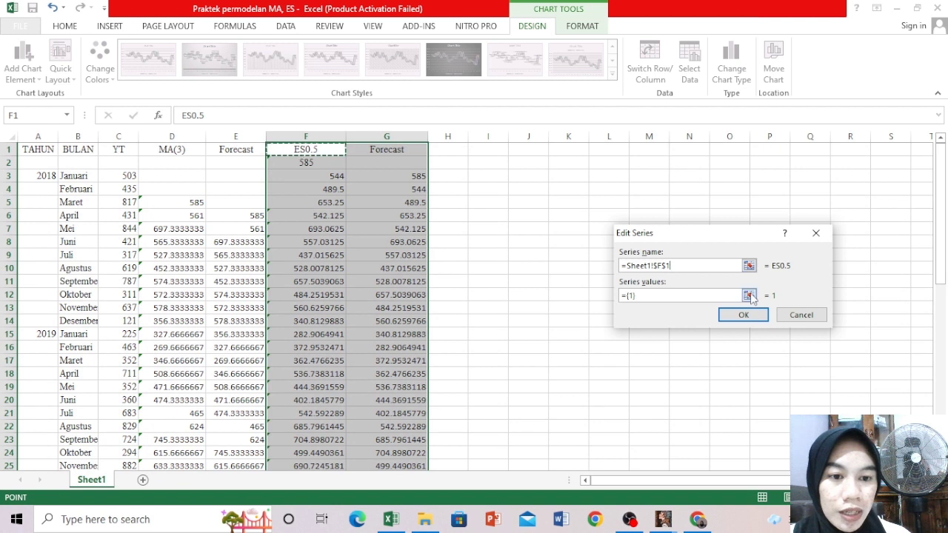
pyautogui.click(749, 295)
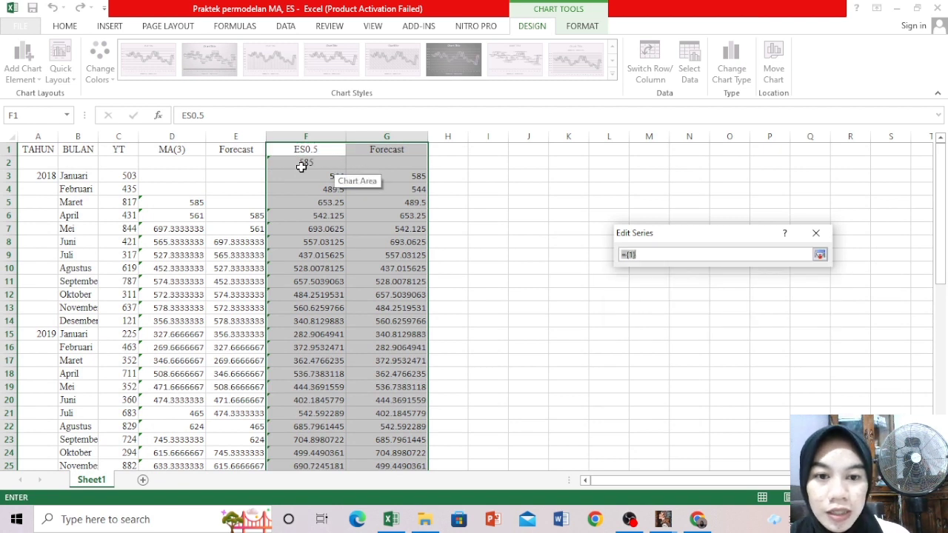
pyautogui.moveTo(296, 163); pyautogui.dragTo(317, 442)
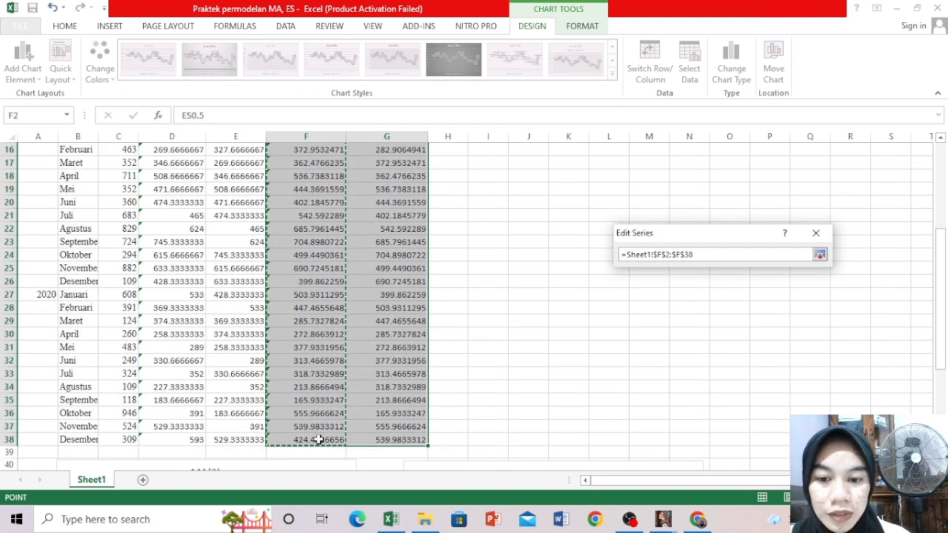
pyautogui.click(819, 255)
pyautogui.click(743, 314)
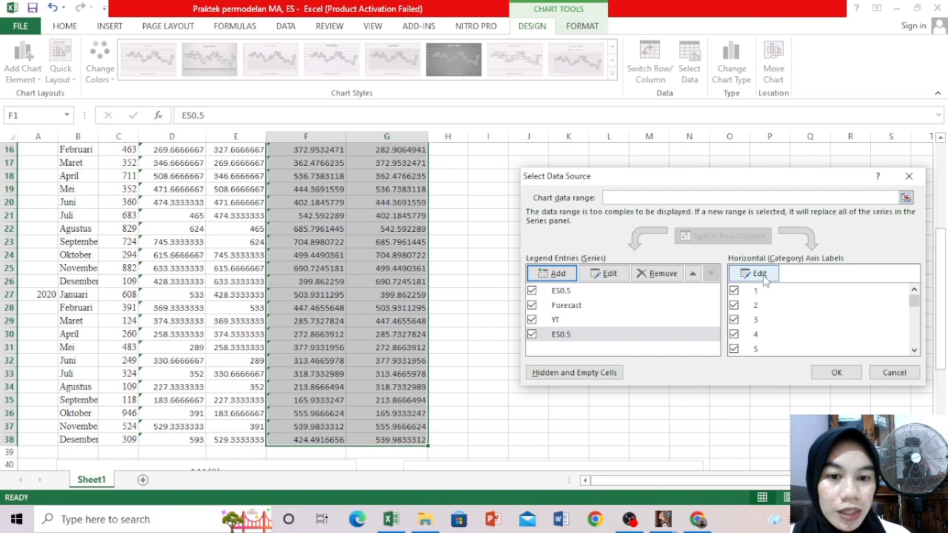
# Set the ES chart's horizontal axis labels to the range A1:B38 and apply the data source changes
pyautogui.click(767, 272)
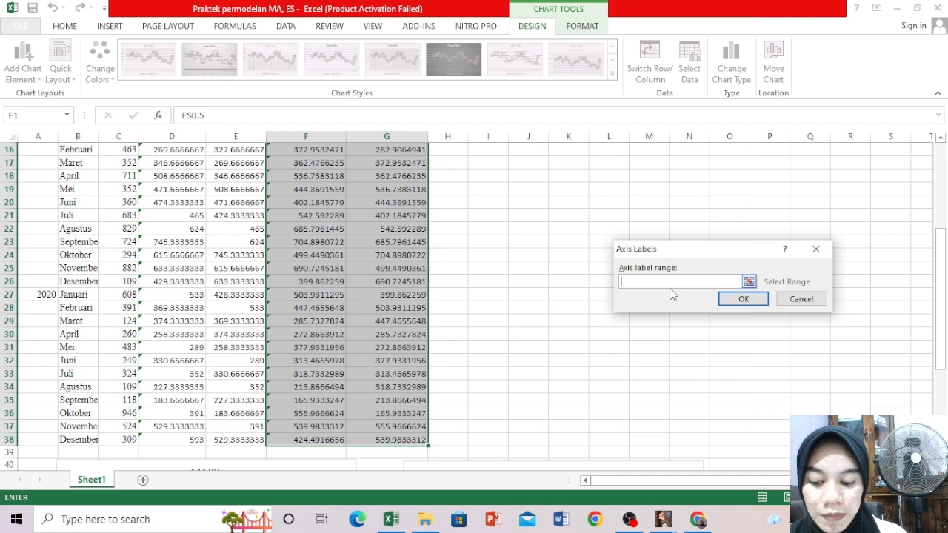
pyautogui.moveTo(942, 244); pyautogui.dragTo(942, 157)
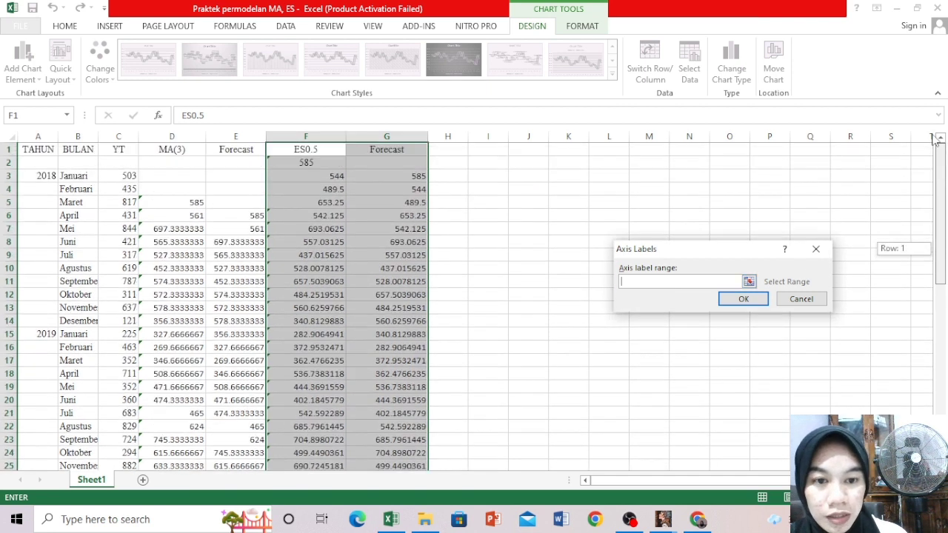
pyautogui.moveTo(30, 149); pyautogui.dragTo(77, 434)
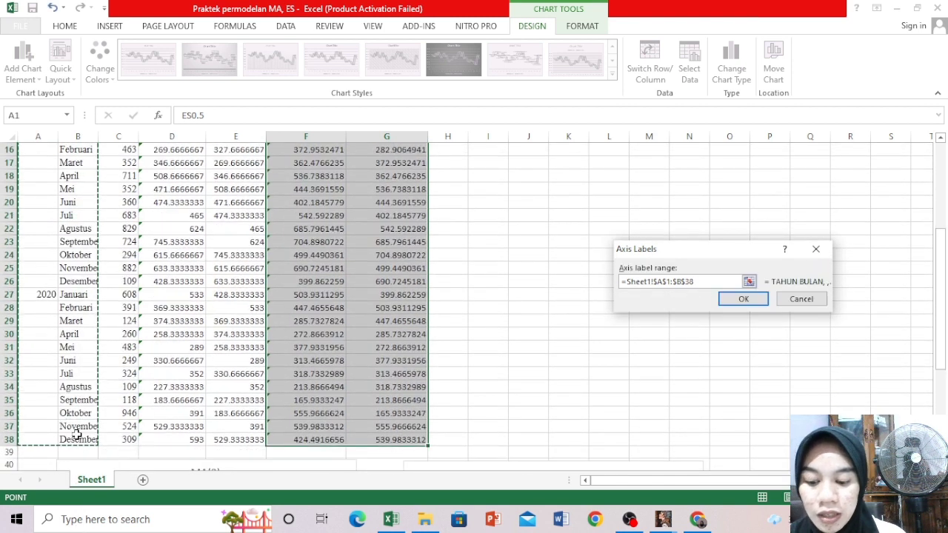
pyautogui.click(728, 301)
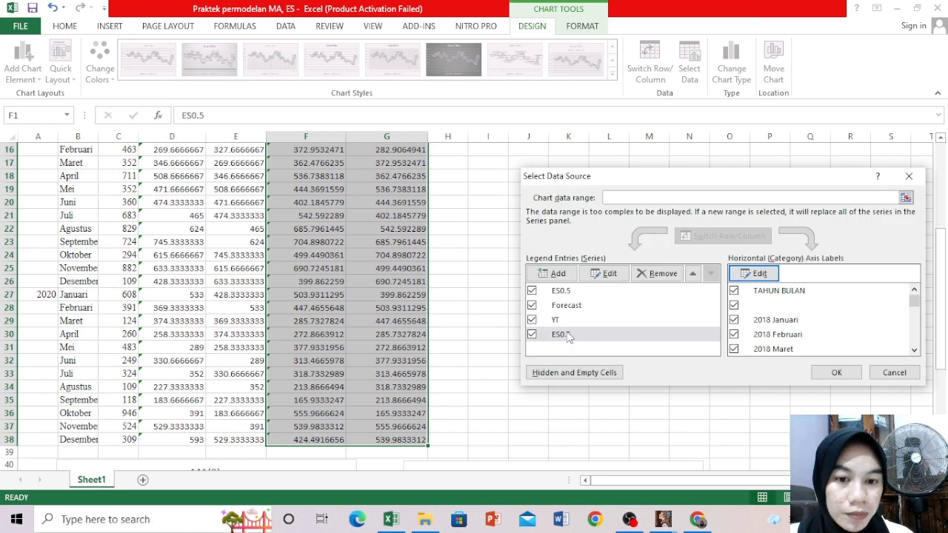
pyautogui.click(568, 335)
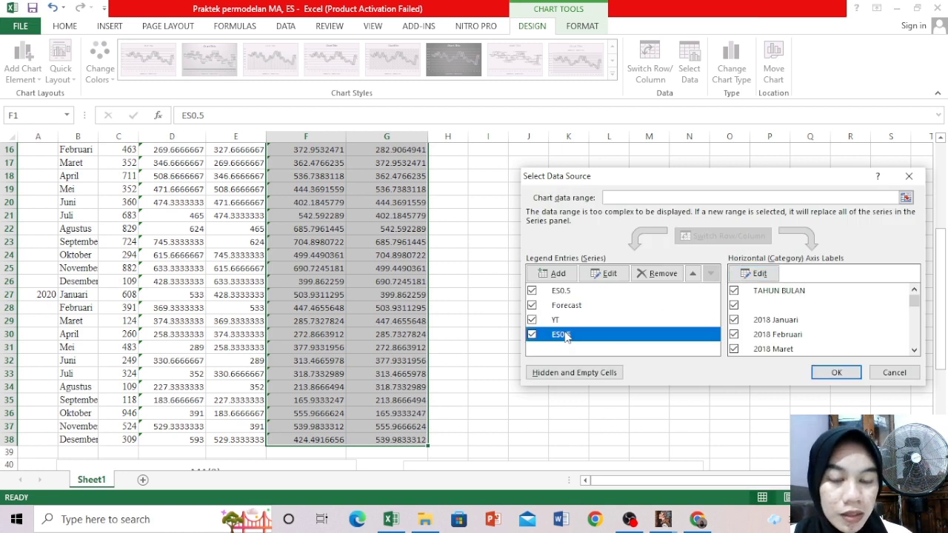
pyautogui.click(835, 371)
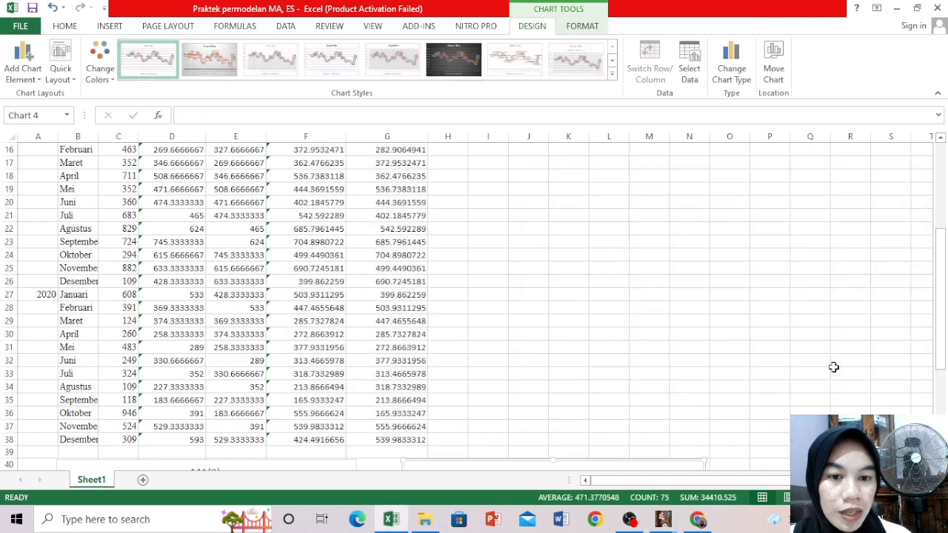
# Examine the ES chart's smoothed, forecast and YT lines beside the MA(3) chart, including the ES0.5 series
pyautogui.moveTo(941, 274); pyautogui.dragTo(641, 289)
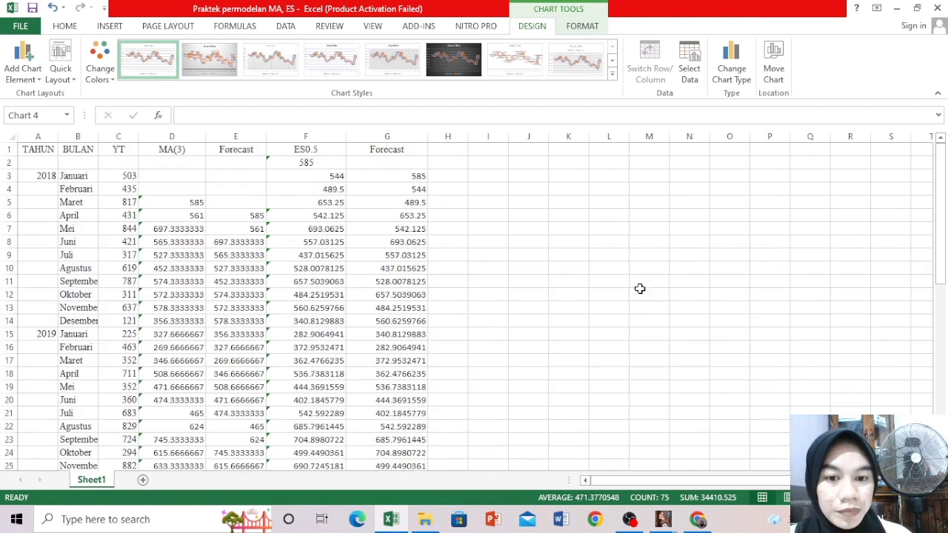
pyautogui.moveTo(946, 273); pyautogui.dragTo(944, 407)
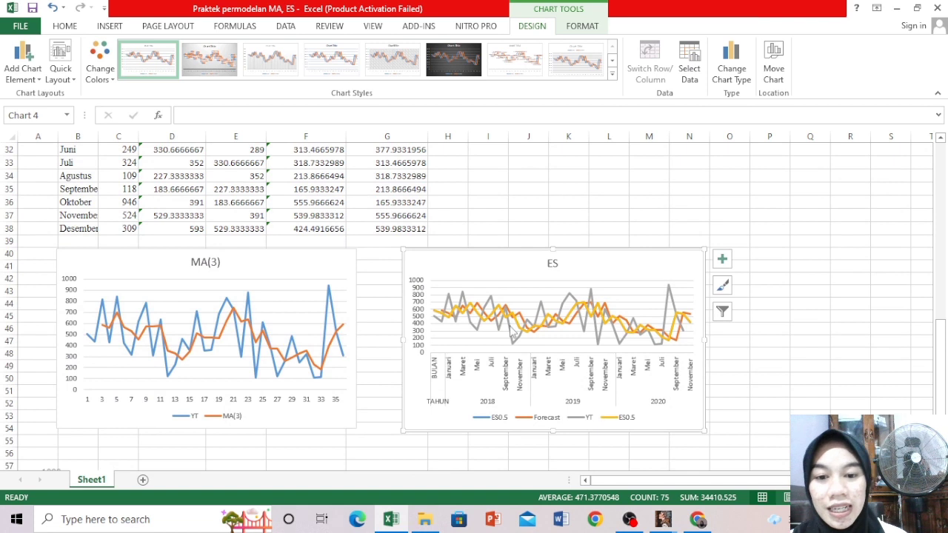
pyautogui.moveTo(511, 333)
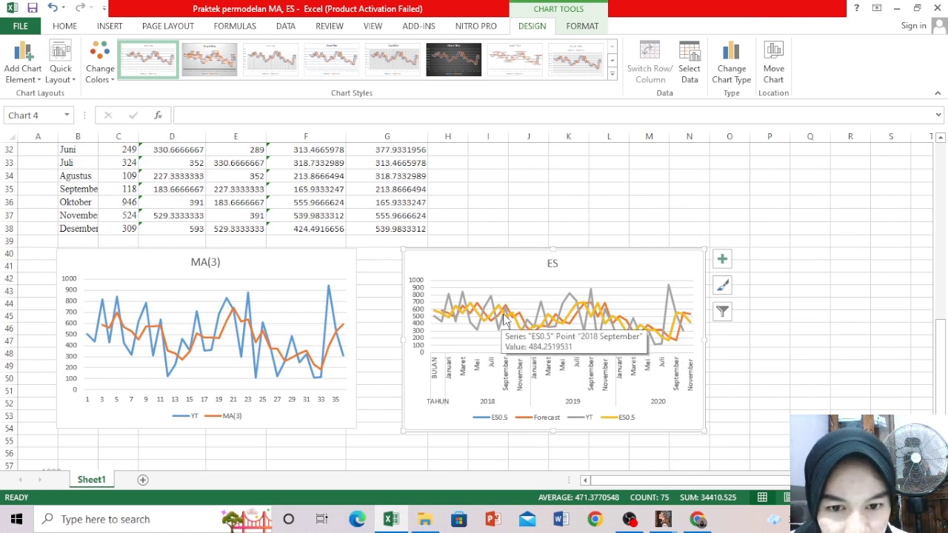
pyautogui.click(503, 318)
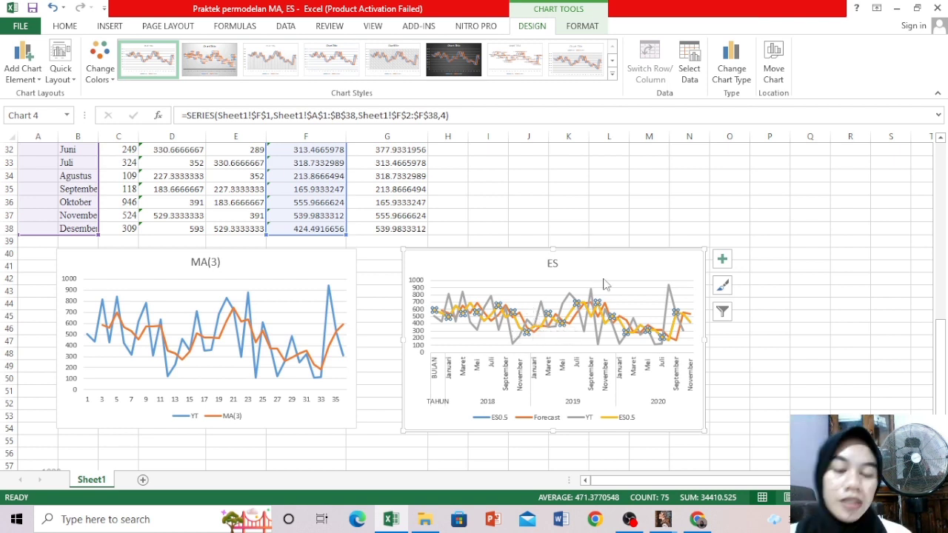
pyautogui.moveTo(521, 330)
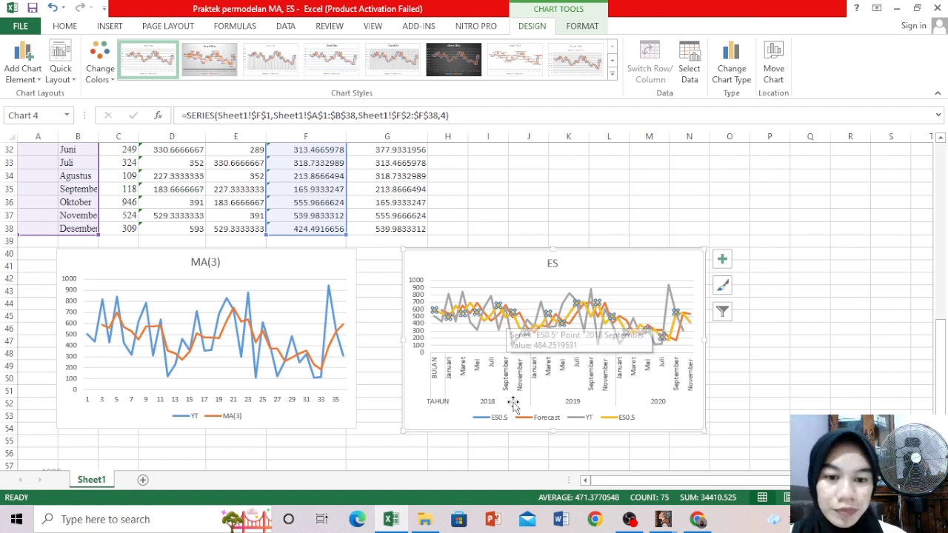
pyautogui.click(569, 213)
pyautogui.click(651, 215)
pyautogui.moveTo(939, 348); pyautogui.dragTo(929, 166)
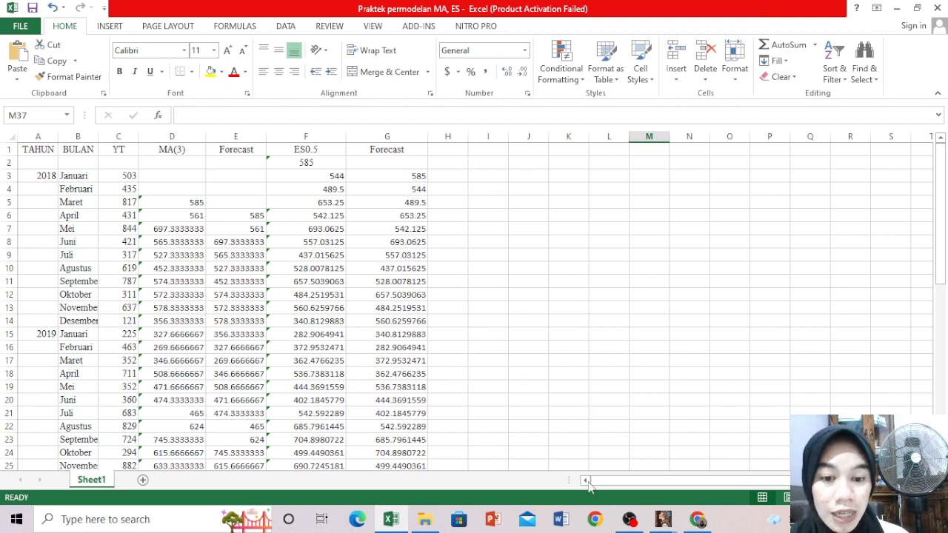
# Switch to gretl, clear the loaded moving-average dataset and minimize the main window
pyautogui.click(663, 519)
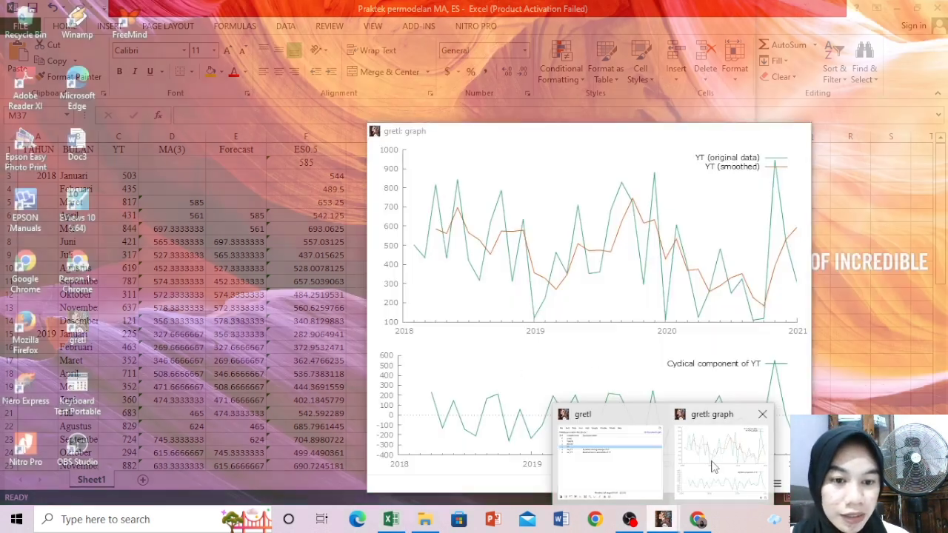
pyautogui.click(683, 489)
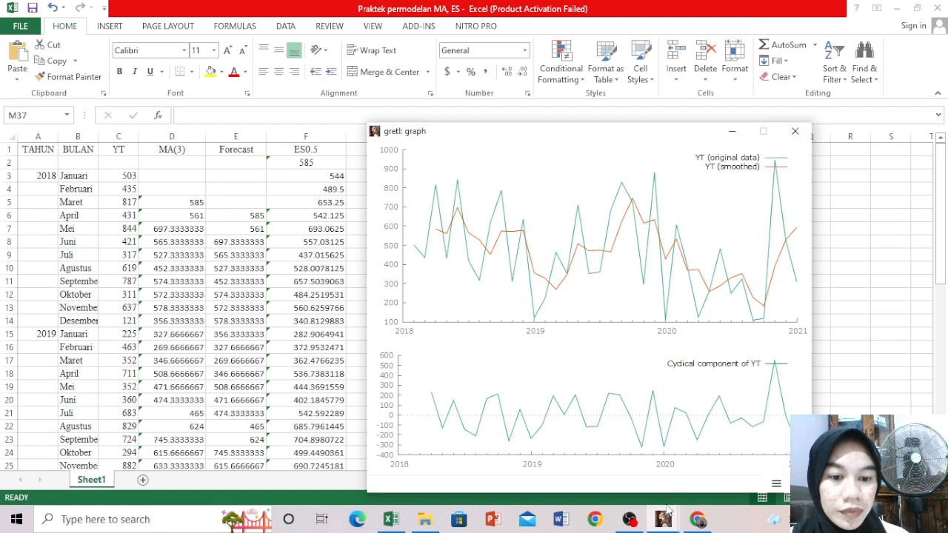
pyautogui.moveTo(669, 521)
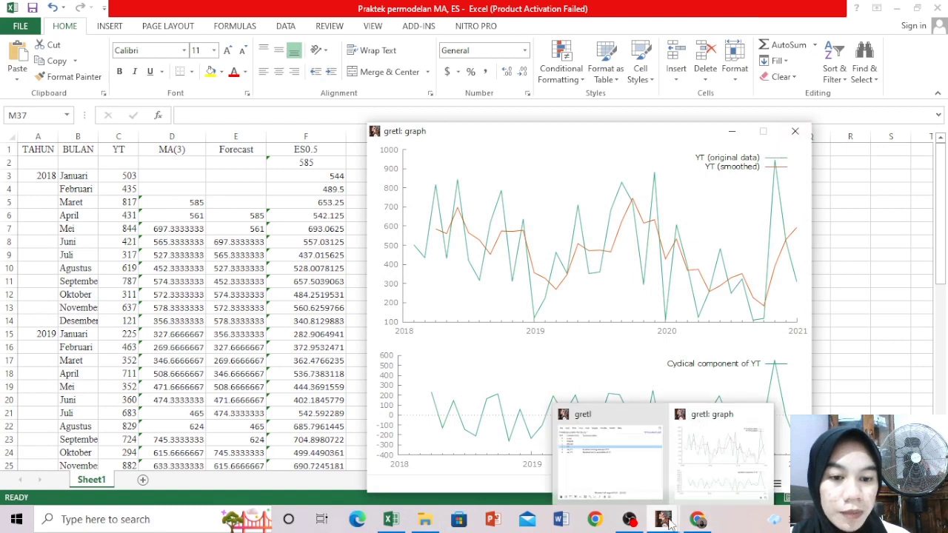
pyautogui.click(622, 437)
pyautogui.keyDown('shift'); pyautogui.click(404, 250); pyautogui.keyUp('shift')
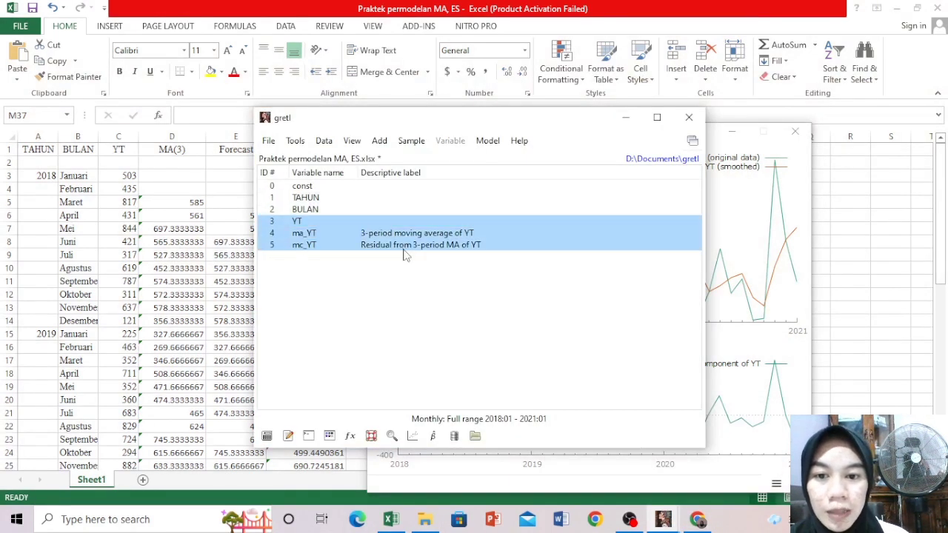
pyautogui.click(268, 141)
pyautogui.click(307, 265)
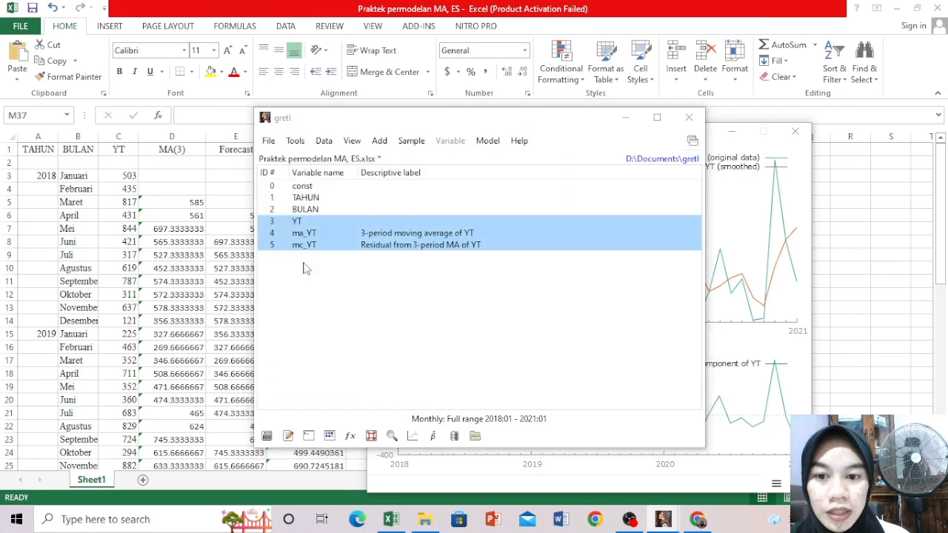
pyautogui.click(455, 328)
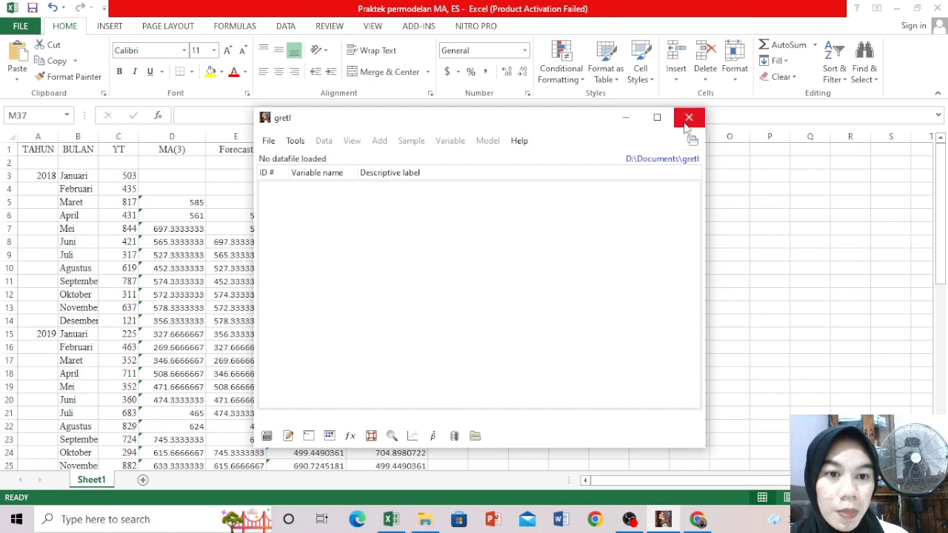
pyautogui.click(627, 118)
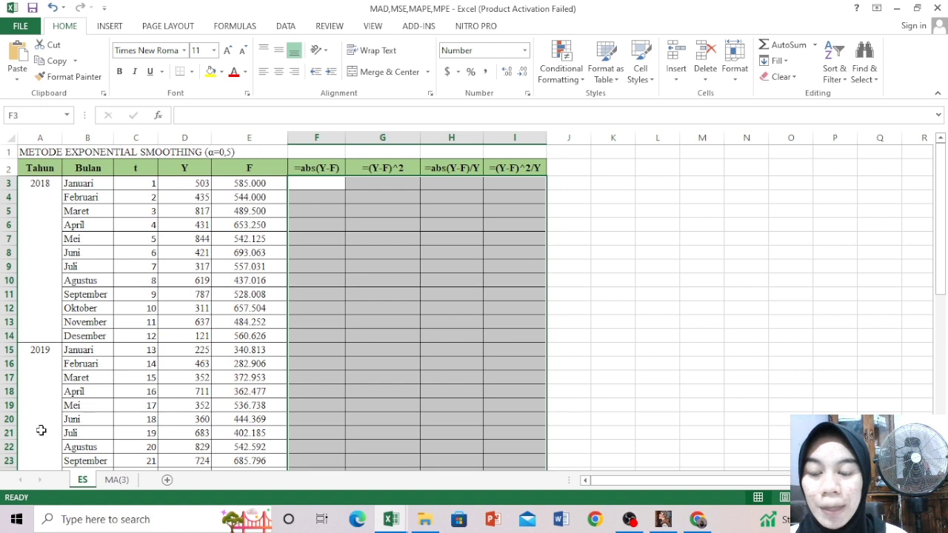
# Calculate the absolute forecast error in F3 of the ES sheet as =ABS(D3-E3) and fill it down to F38
pyautogui.click(600, 279)
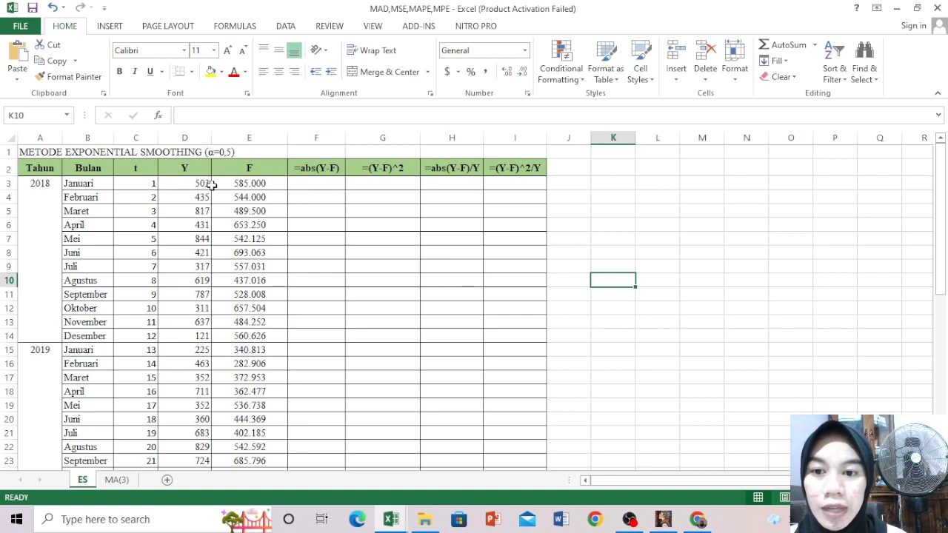
pyautogui.click(313, 186)
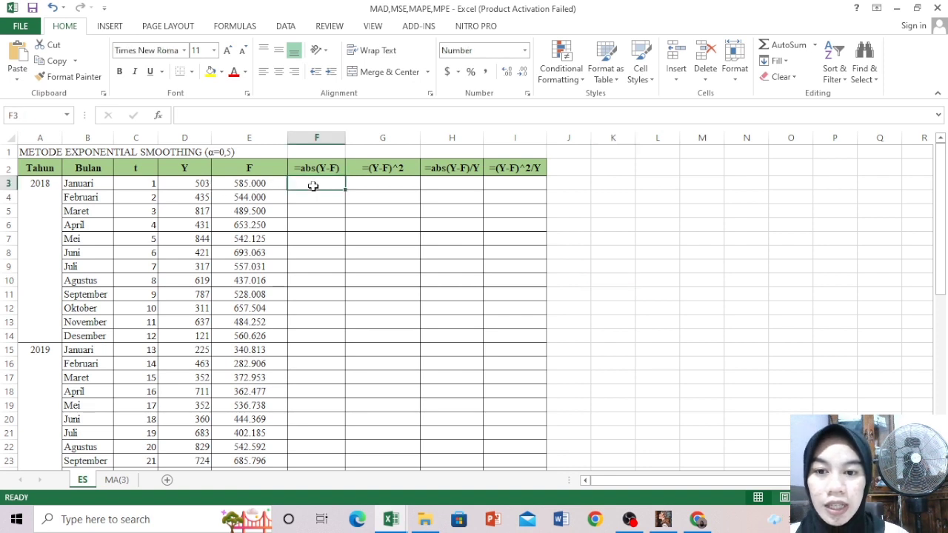
pyautogui.write('=A')
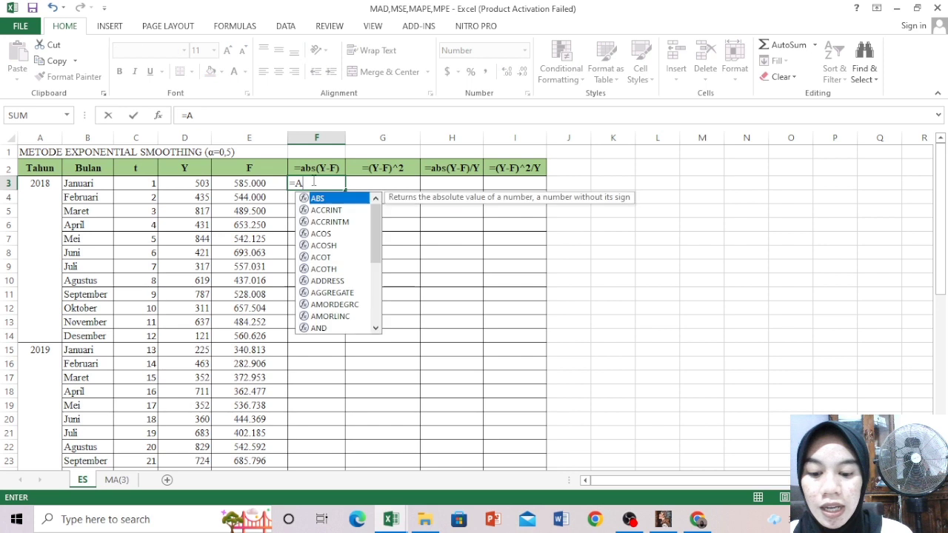
pyautogui.press('BackSpace')
pyautogui.write('abs')
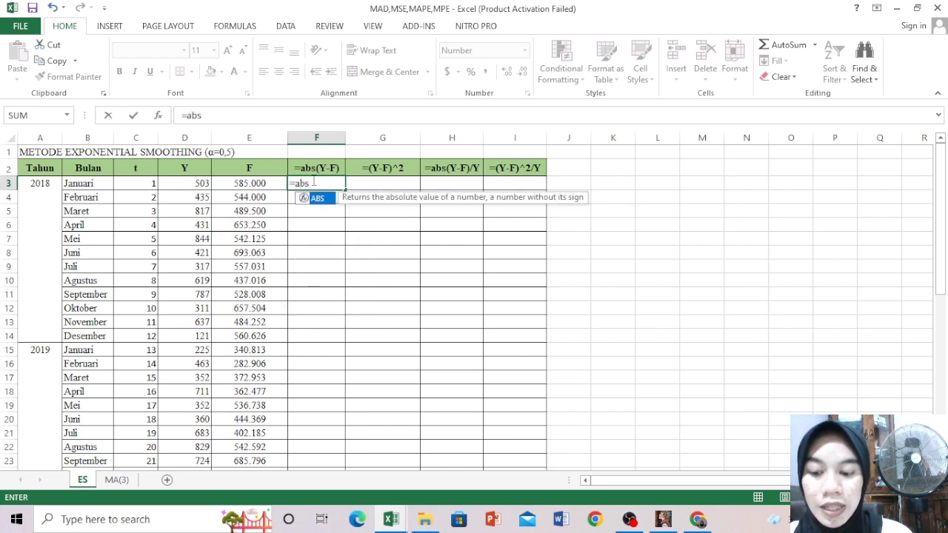
pyautogui.write('(Y')
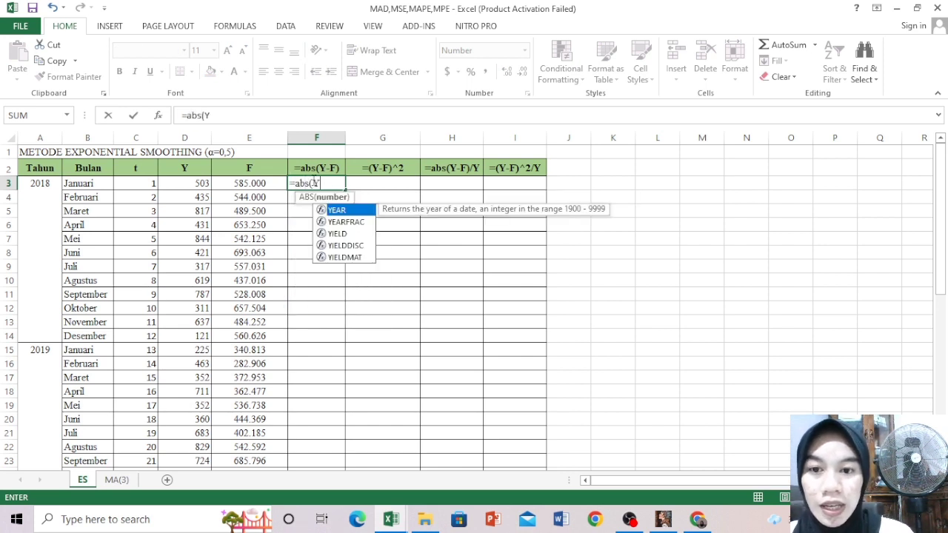
pyautogui.write('_')
pyautogui.press('BackSpace')
pyautogui.press('BackSpace')
pyautogui.click(196, 183)
pyautogui.write('-')
pyautogui.click(243, 185)
pyautogui.write(')')
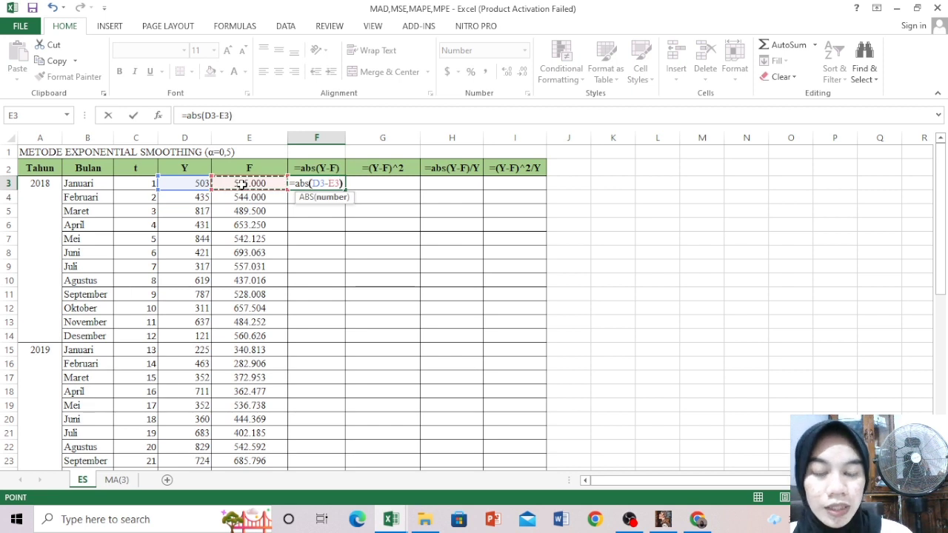
pyautogui.press('Return')
pyautogui.click(329, 183)
pyautogui.moveTo(346, 190); pyautogui.dragTo(317, 437)
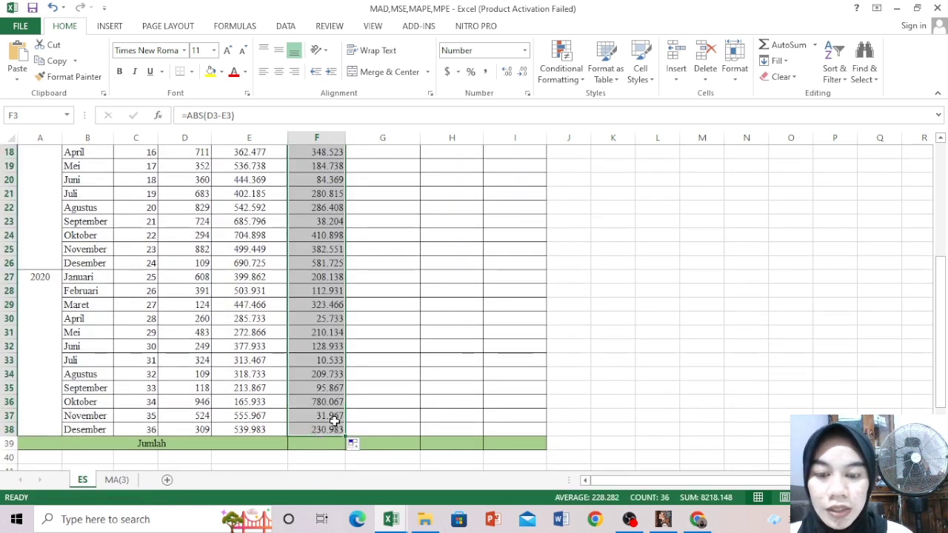
# Total the absolute errors in the Jumlah row by summing F3:F38 in F39
pyautogui.click(324, 445)
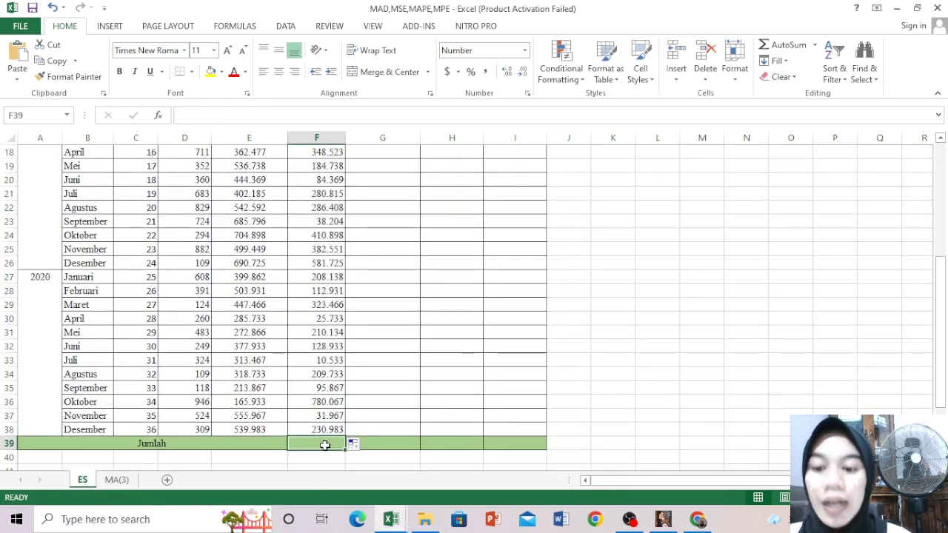
pyautogui.write('=SUM')
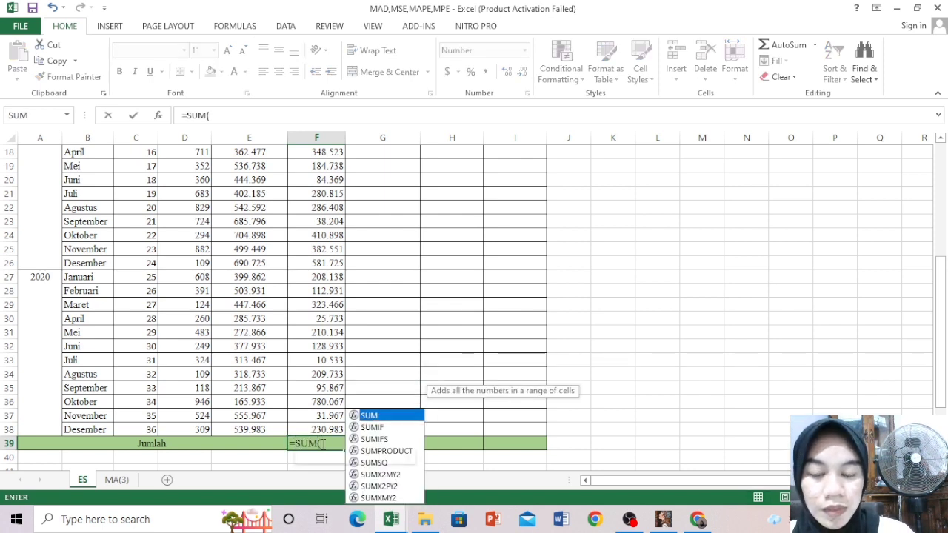
pyautogui.write('(')
pyautogui.moveTo(315, 429); pyautogui.dragTo(314, 188)
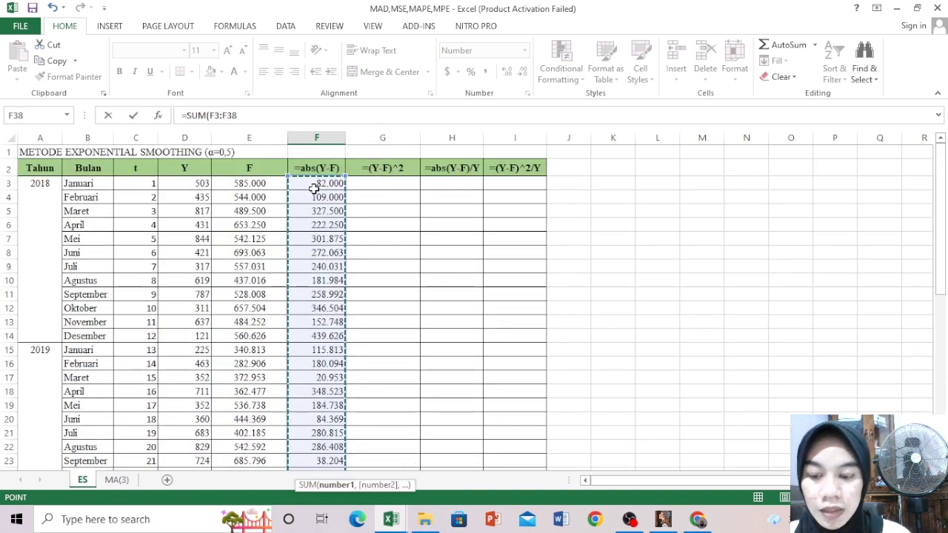
pyautogui.press('Return')
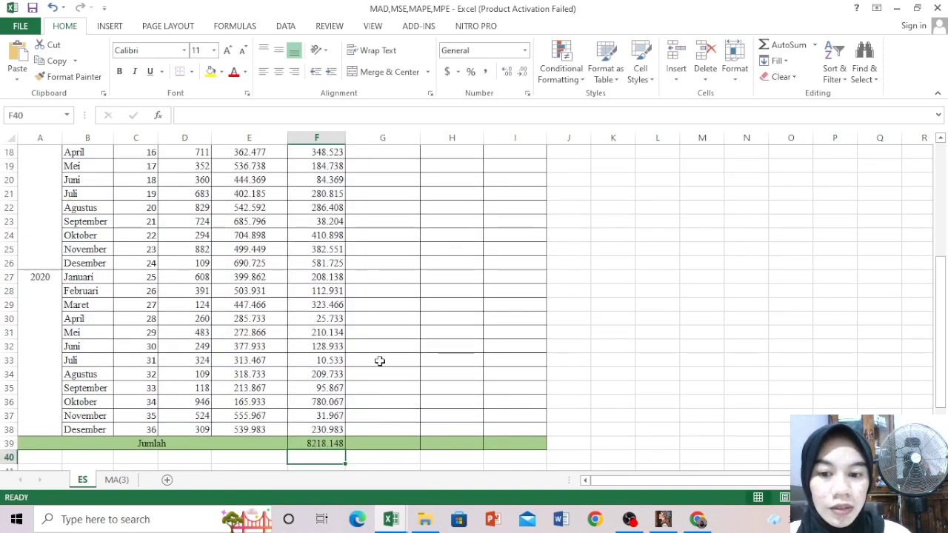
# Re-enter the MAD formula in D42 as the absolute-error total divided by the last period number, =F39/C38
pyautogui.scroll(-2, 300, 449)
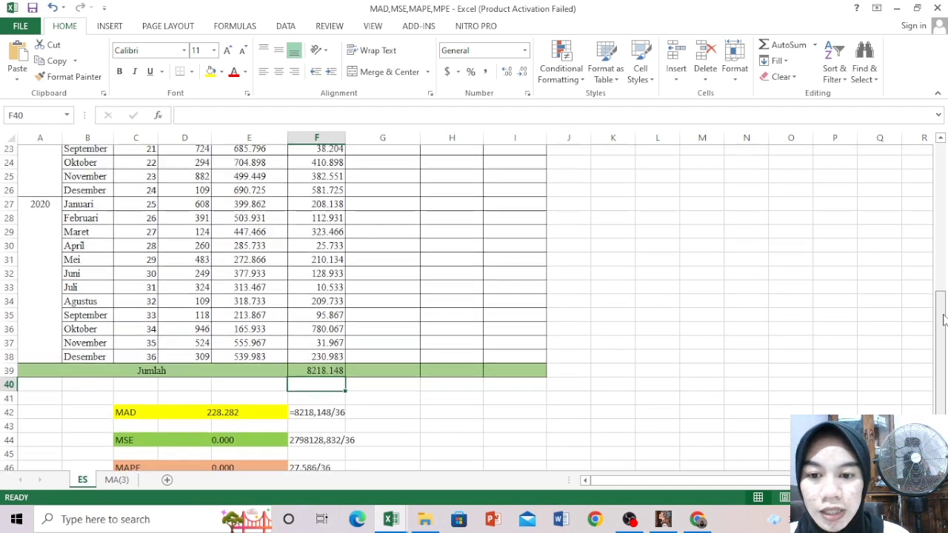
pyautogui.click(232, 417)
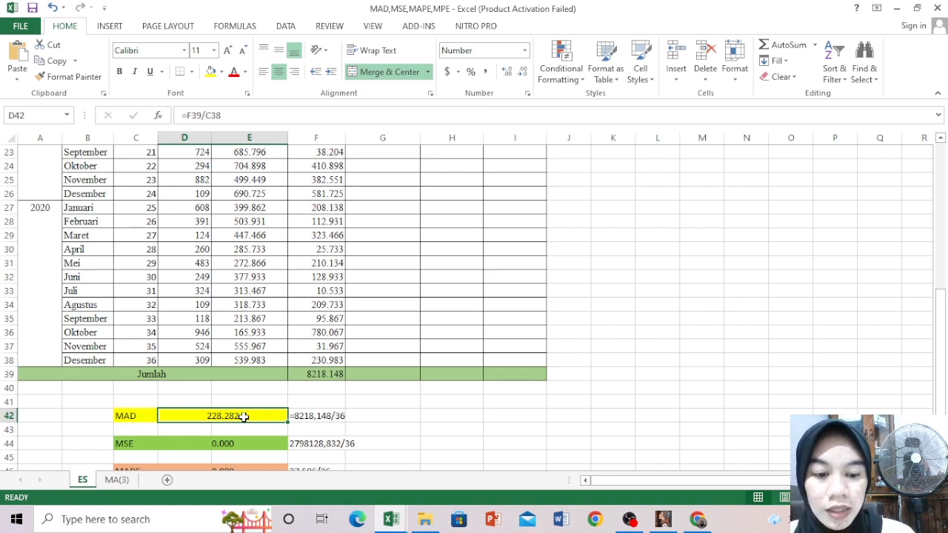
pyautogui.press('BackSpace')
pyautogui.write('=')
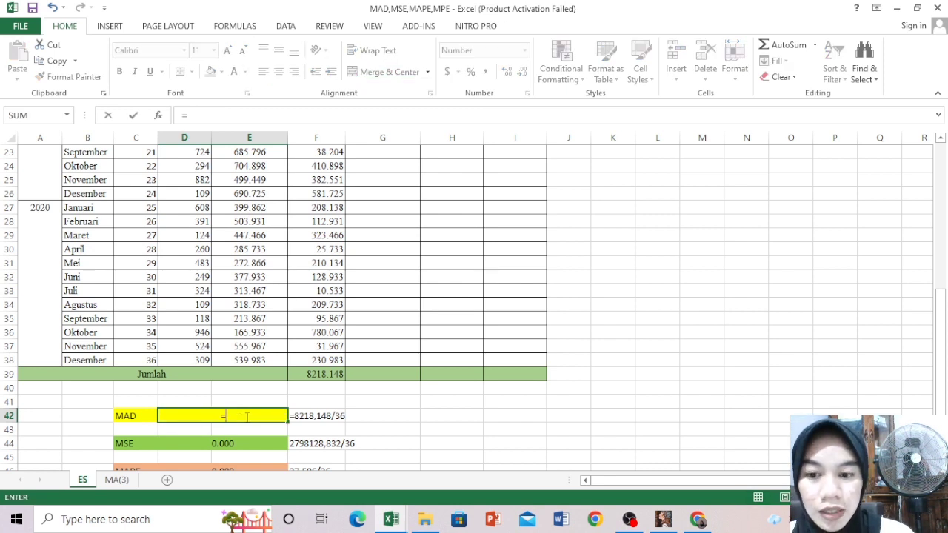
pyautogui.click(304, 376)
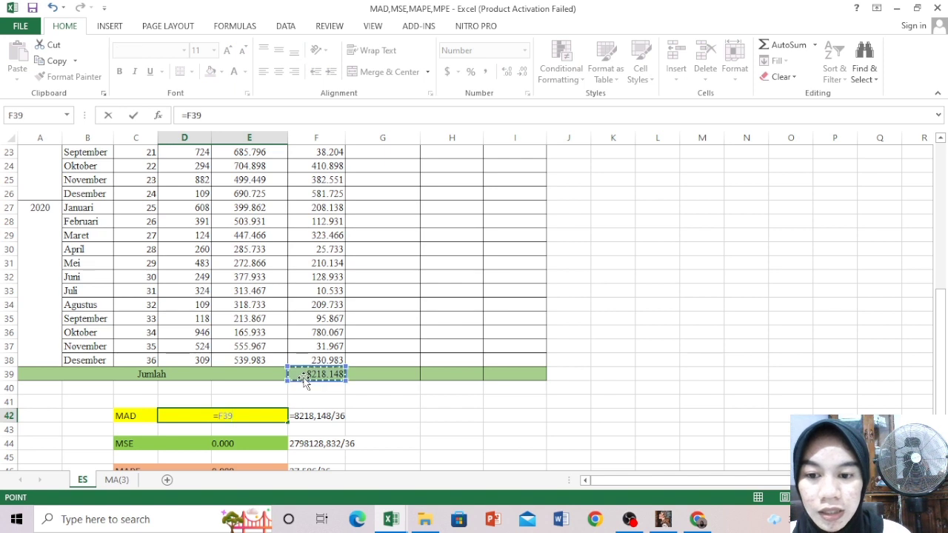
pyautogui.write('/')
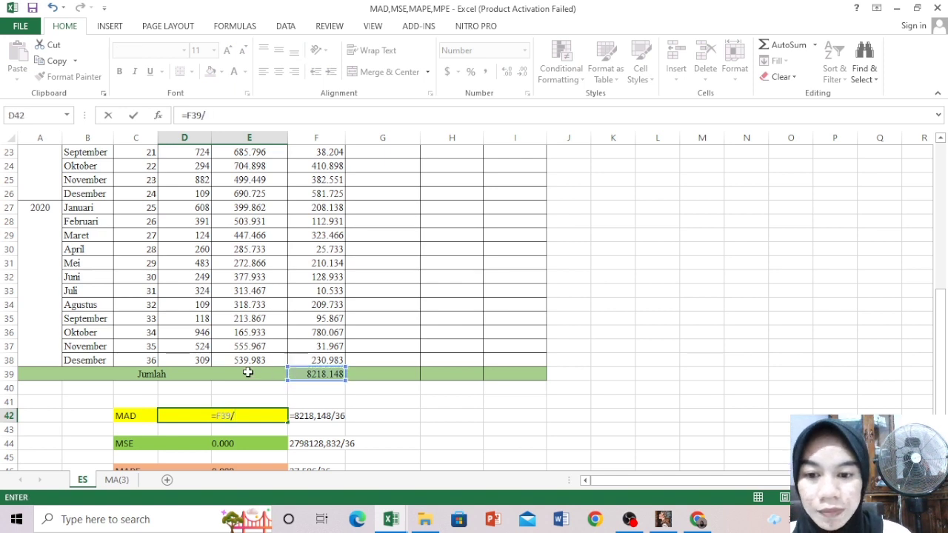
pyautogui.write('36')
pyautogui.press('Up')
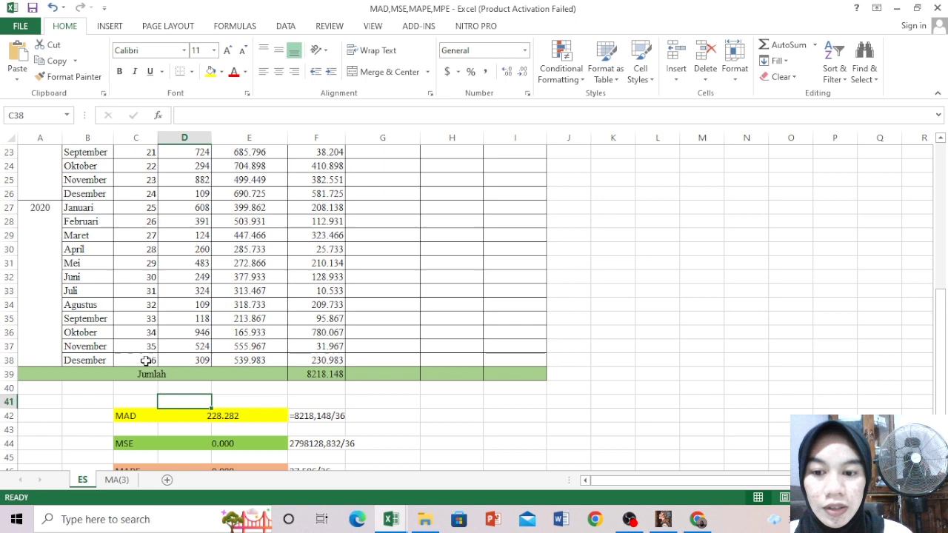
# Replace the calculation note beside MAD in F42 with =8218.148/36
pyautogui.keyDown('shift'); pyautogui.click(319, 415); pyautogui.keyUp('shift')
pyautogui.click(320, 416)
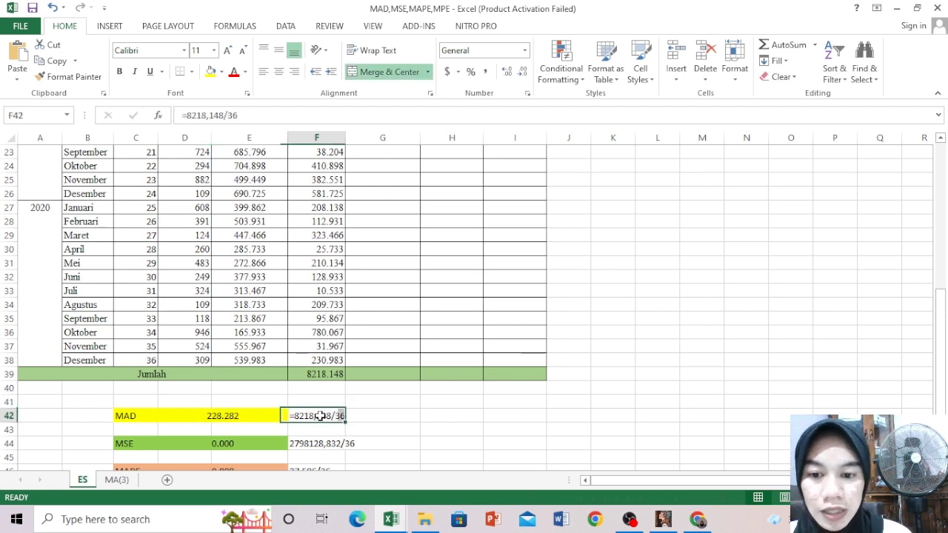
pyautogui.write('=8')
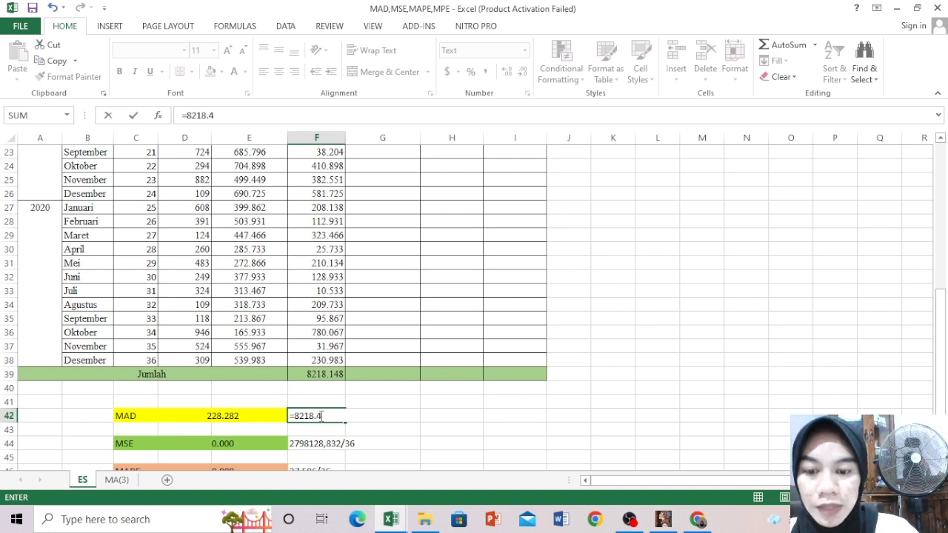
pyautogui.write('218.148/36')
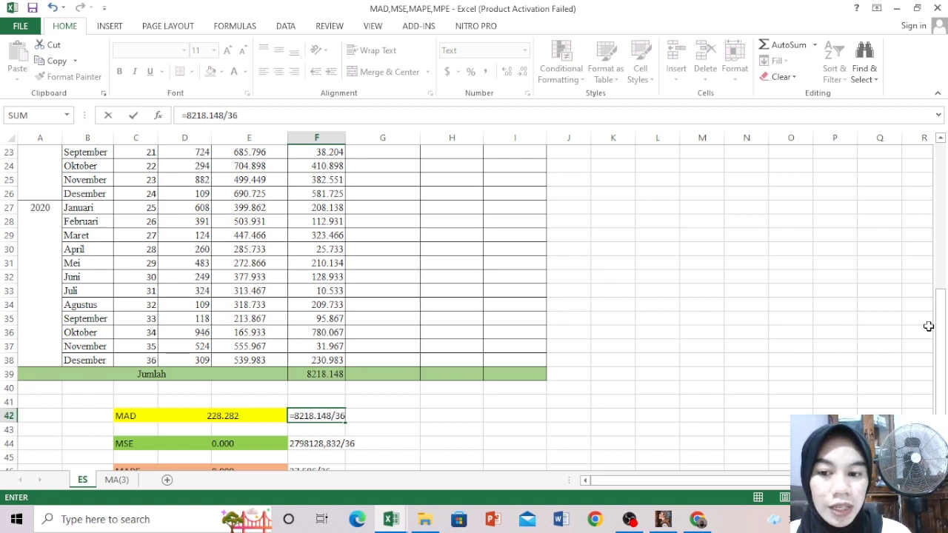
# Calculate the squared forecast error in G3 as =(D3-E3)^2 and fill it down to G38
pyautogui.moveTo(943, 364); pyautogui.dragTo(939, 215)
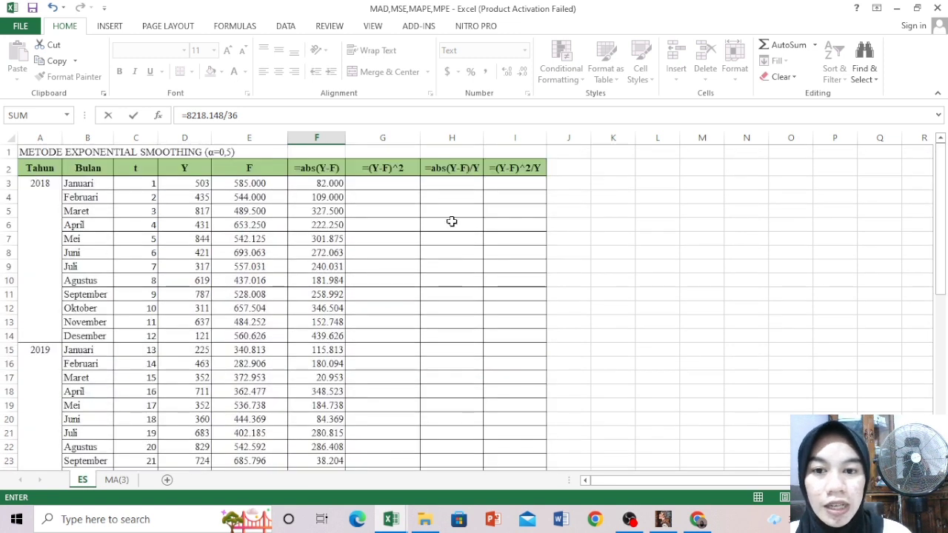
pyautogui.click(375, 184)
pyautogui.write('=(')
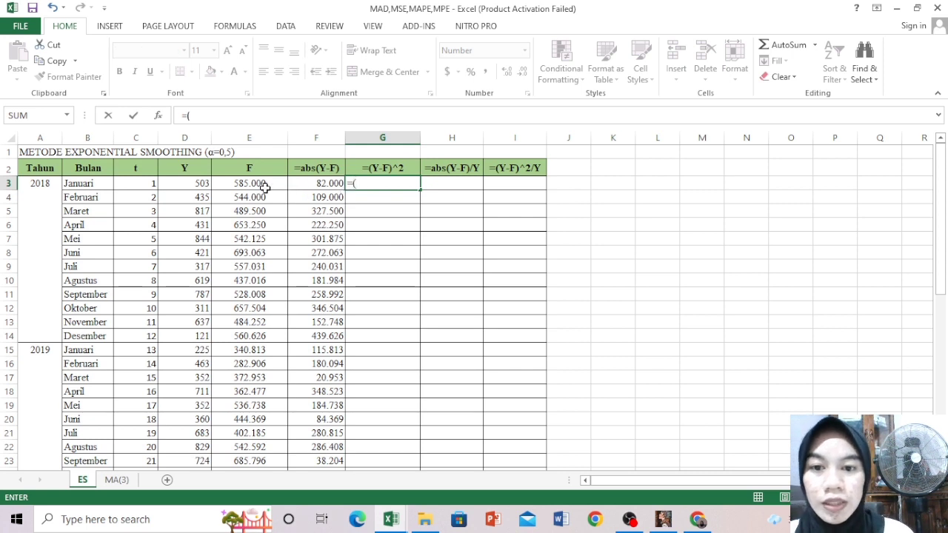
pyautogui.click(191, 184)
pyautogui.write('-')
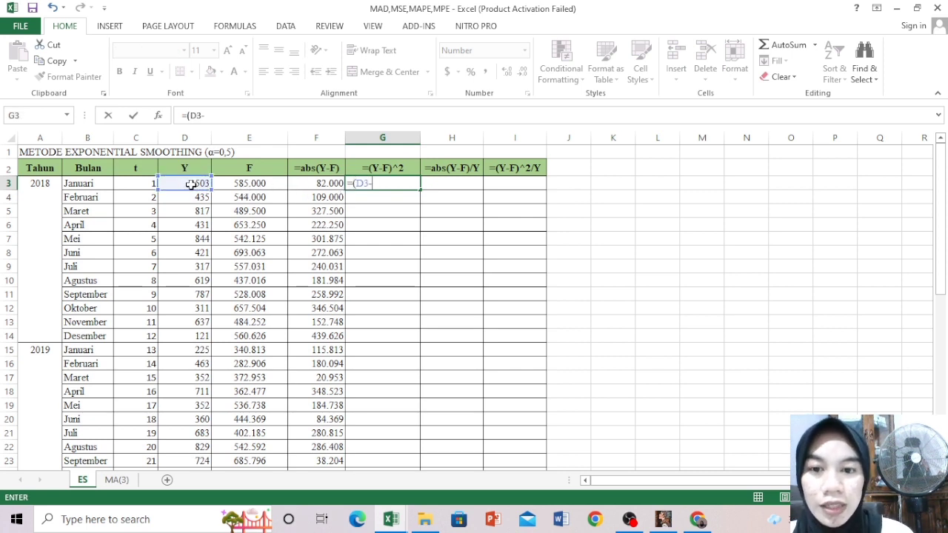
pyautogui.click(241, 187)
pyautogui.write(')^2')
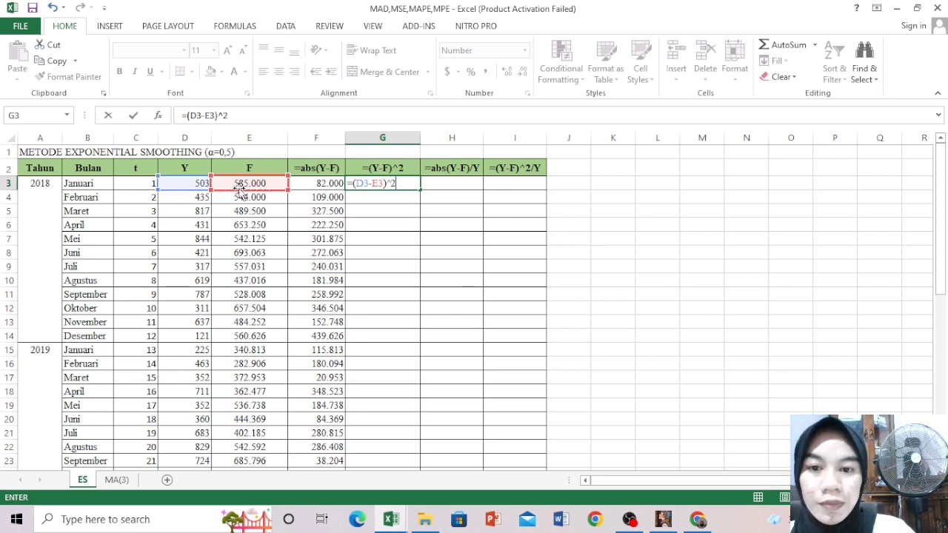
pyautogui.press('Return')
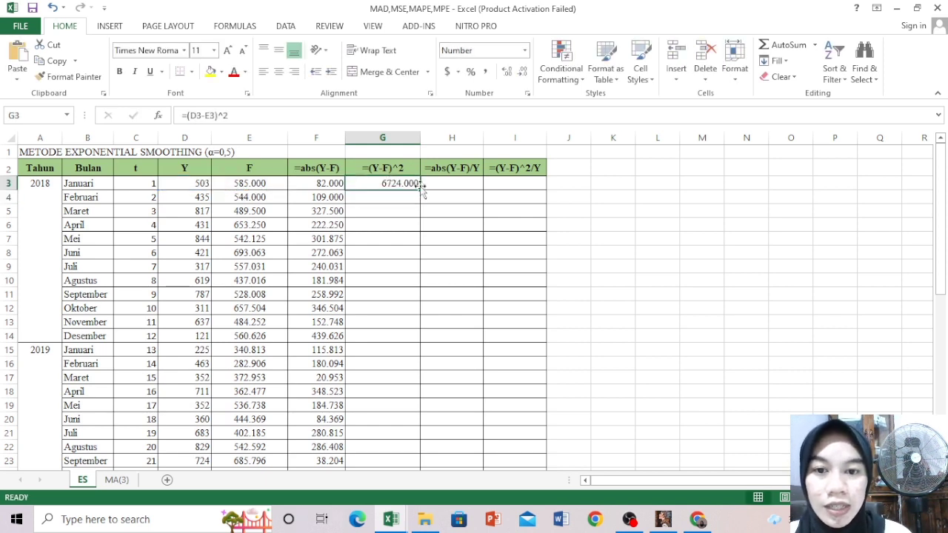
pyautogui.moveTo(417, 191); pyautogui.dragTo(388, 448)
# Total the squared errors in the Jumlah row by summing G3:G38 in G39
pyautogui.click(390, 459)
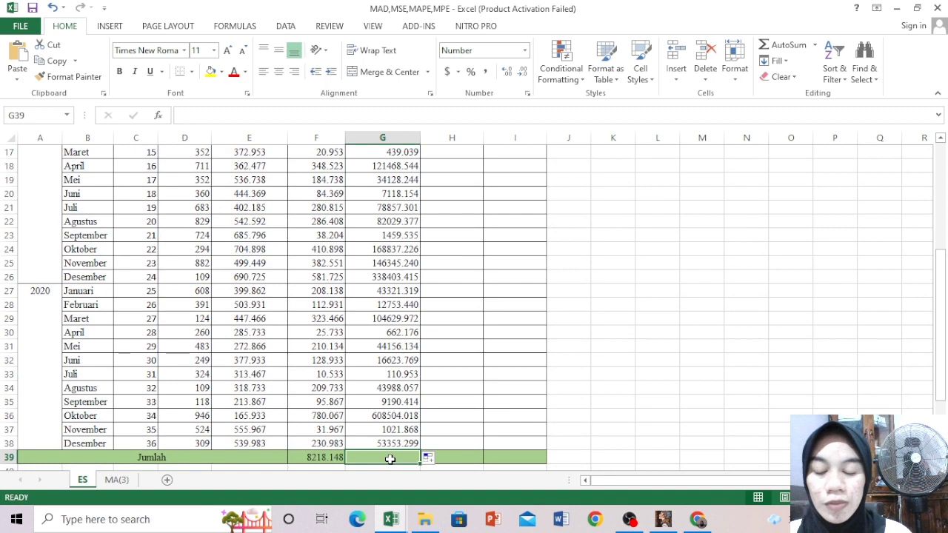
pyautogui.write('=SUM')
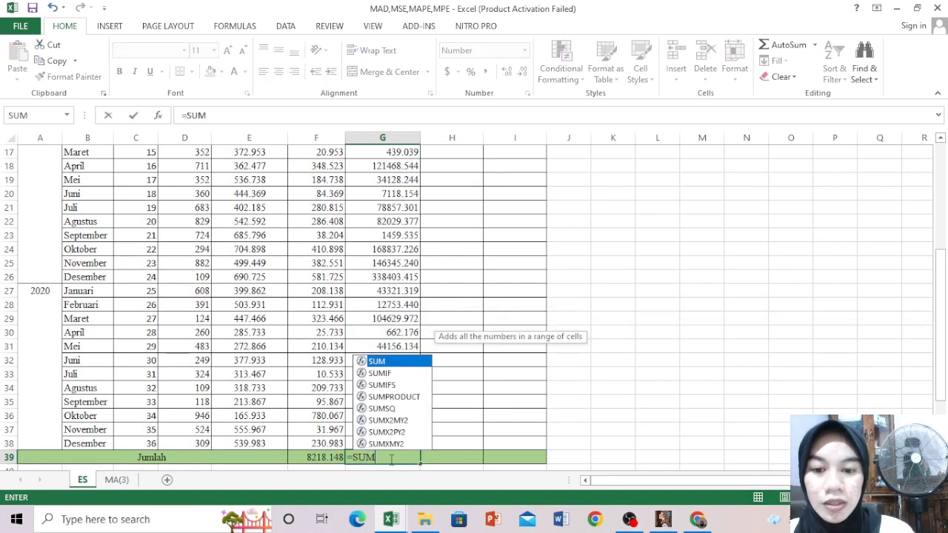
pyautogui.write('(')
pyautogui.moveTo(398, 442); pyautogui.dragTo(385, 182)
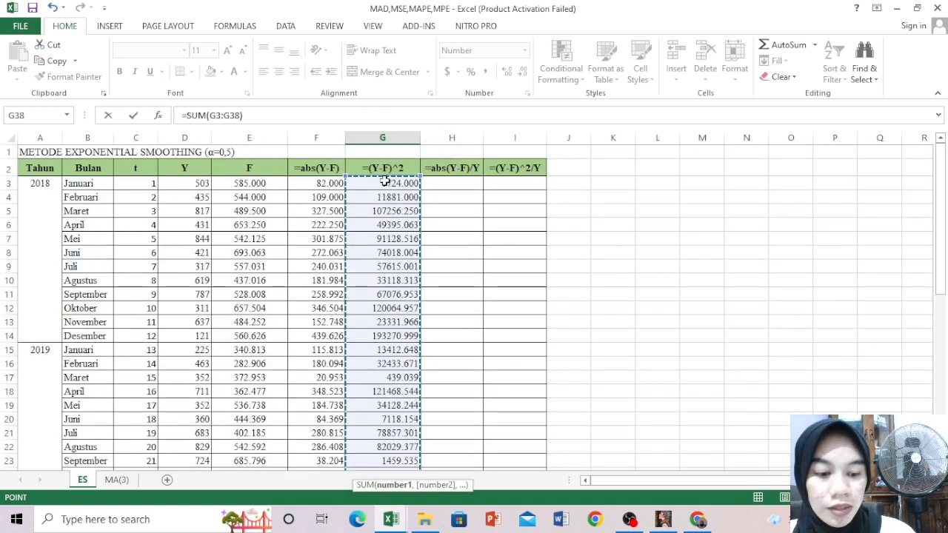
pyautogui.press('Return')
# Re-enter the MSE formula in D44 as the squared-error total divided by the last period number, =G39/C38
pyautogui.moveTo(943, 271); pyautogui.dragTo(943, 328)
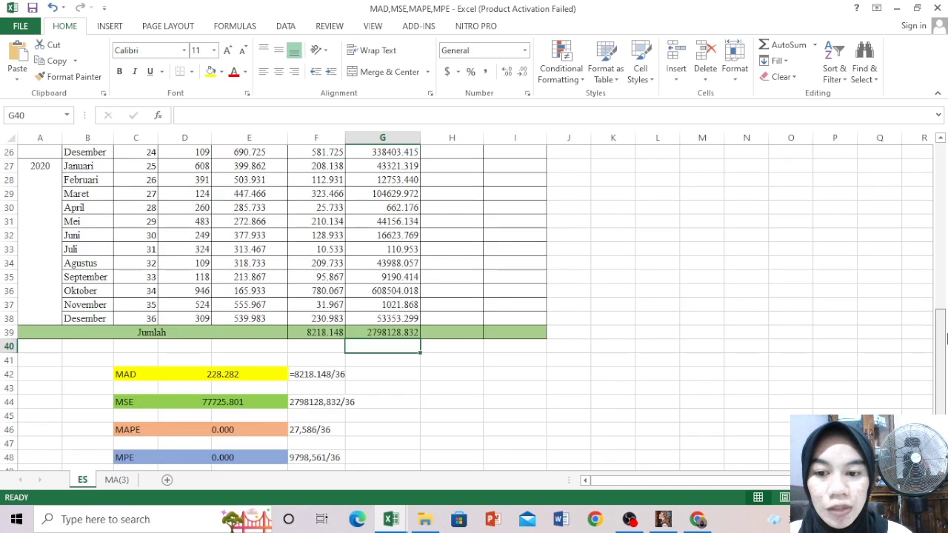
pyautogui.click(222, 402)
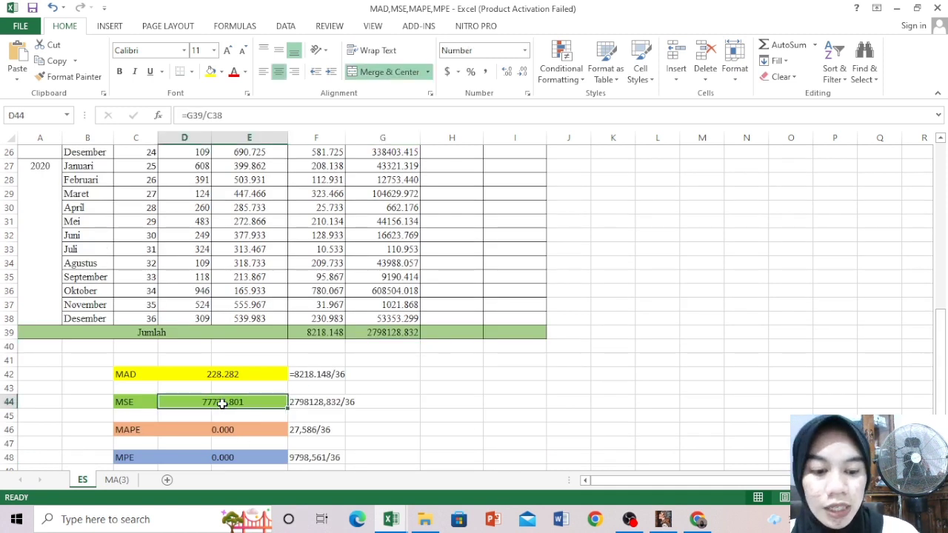
pyautogui.write('=')
pyautogui.click(378, 333)
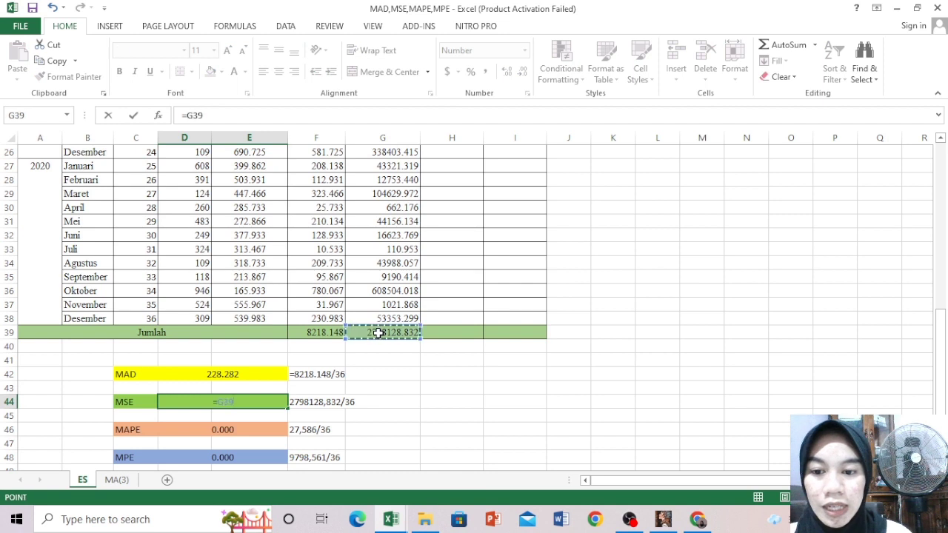
pyautogui.write('/')
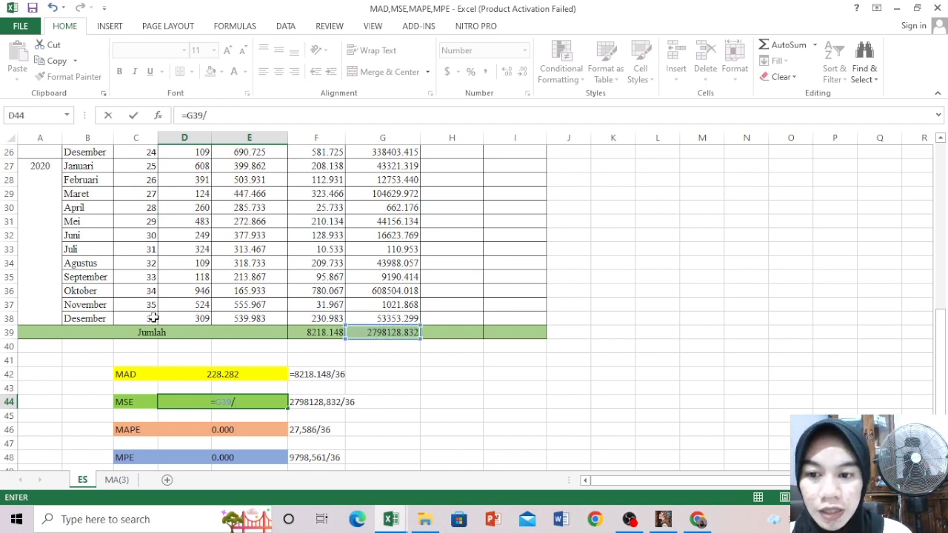
pyautogui.click(140, 318)
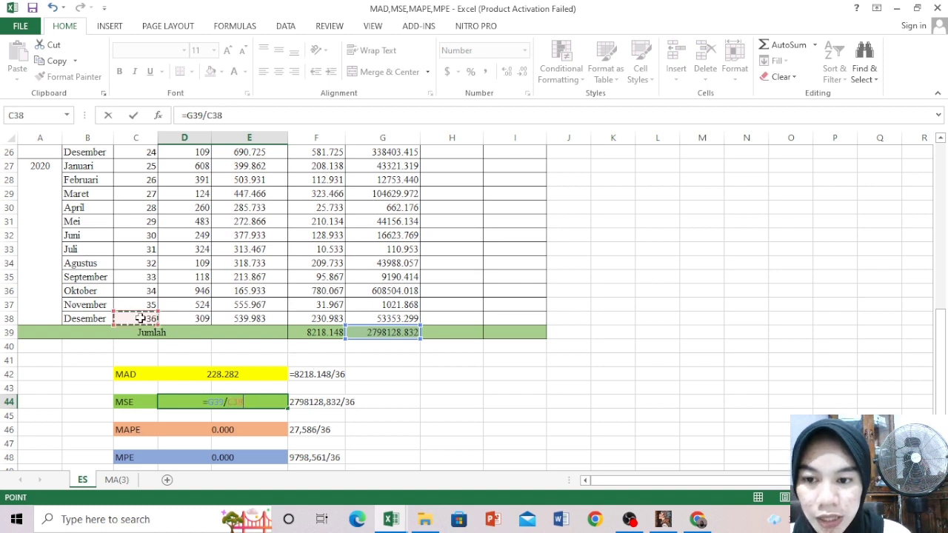
pyautogui.press('Return')
# Replace the calculation note beside MSE in F44 with =279821.832/36
pyautogui.click(310, 404)
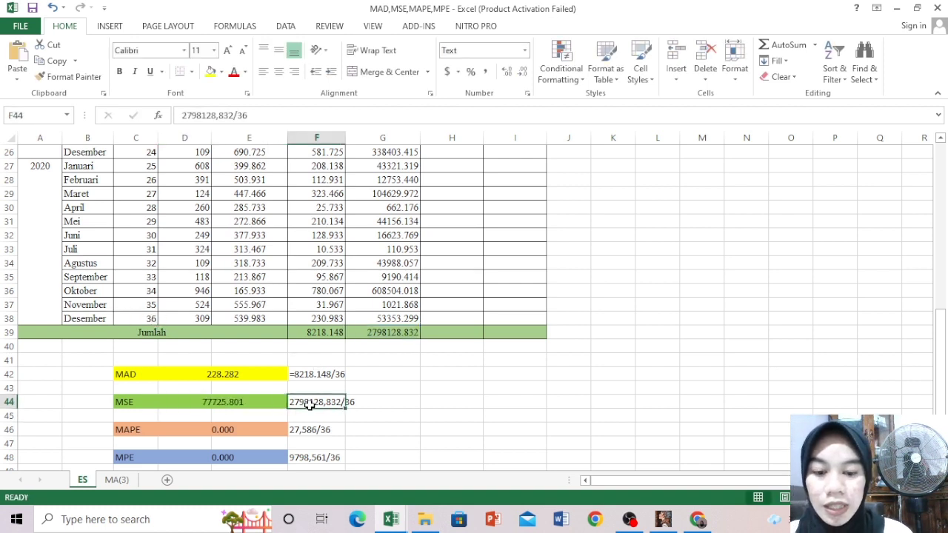
pyautogui.write('=')
pyautogui.write('21.')
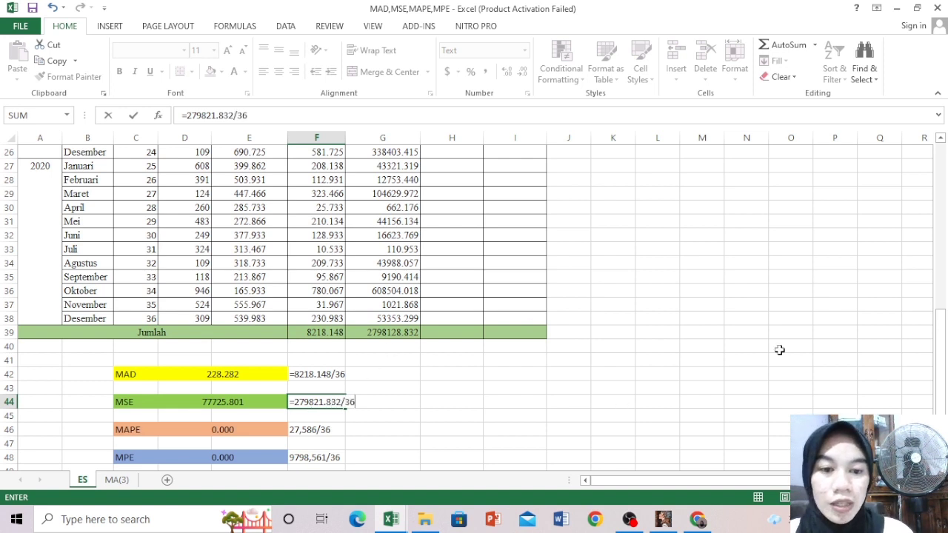
# Calculate the absolute percentage error in H3 as =ABS(D3-E3)/D3 and fill it down to H38
pyautogui.moveTo(945, 361); pyautogui.dragTo(943, 222)
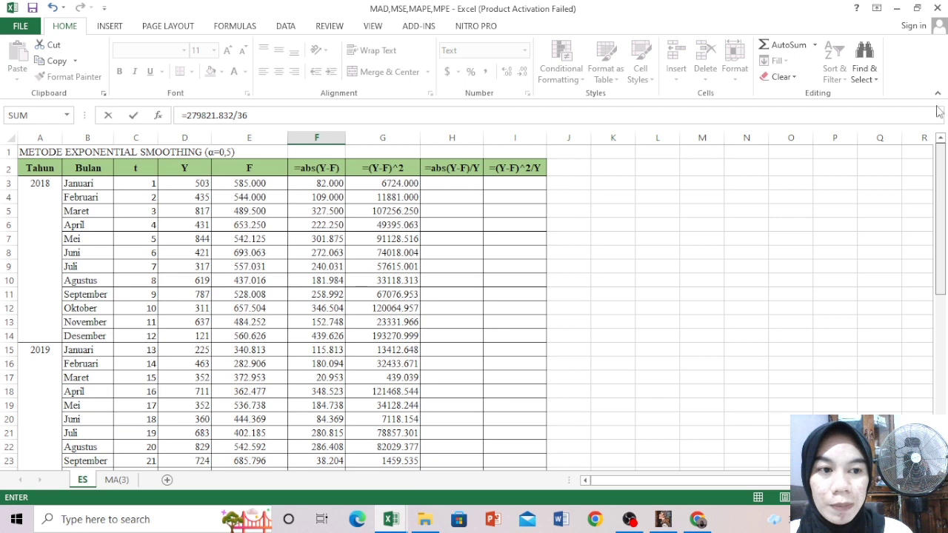
pyautogui.click(440, 183)
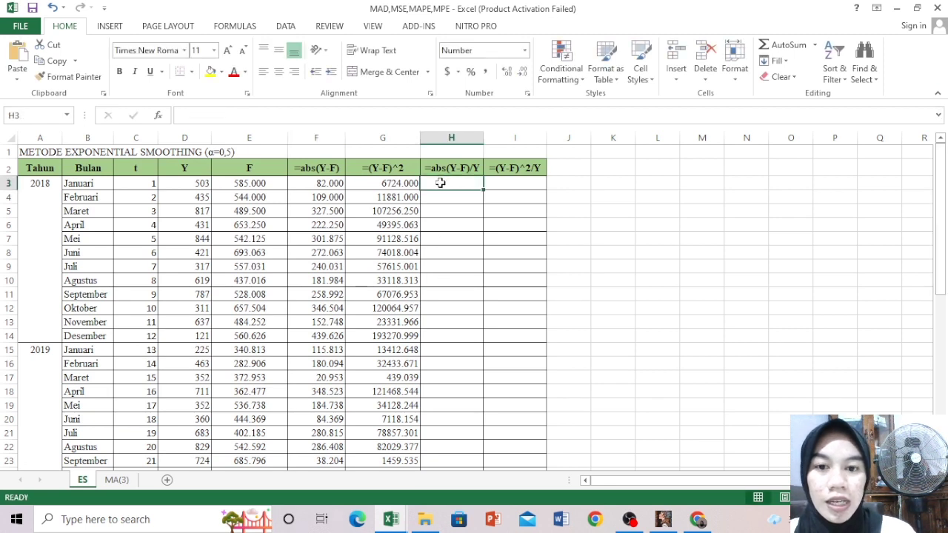
pyautogui.write('=a')
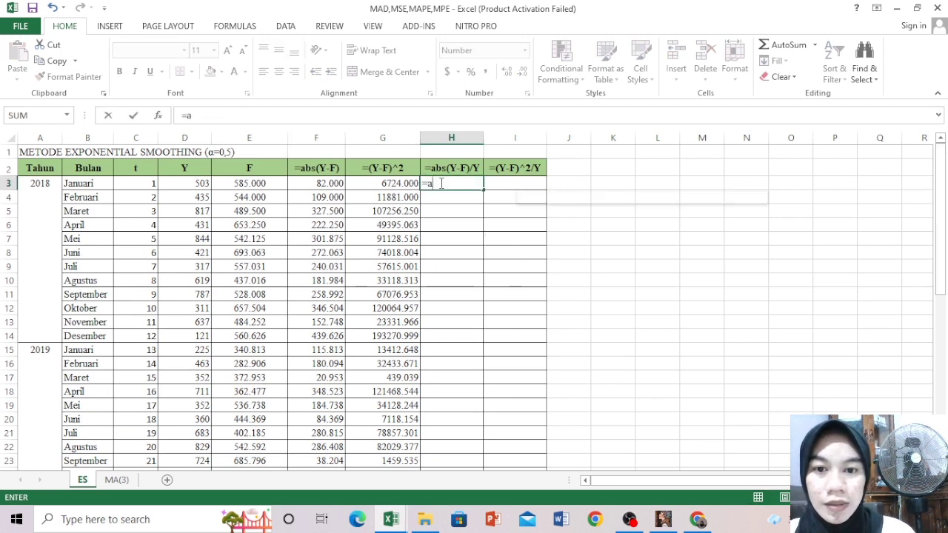
pyautogui.write('bs(')
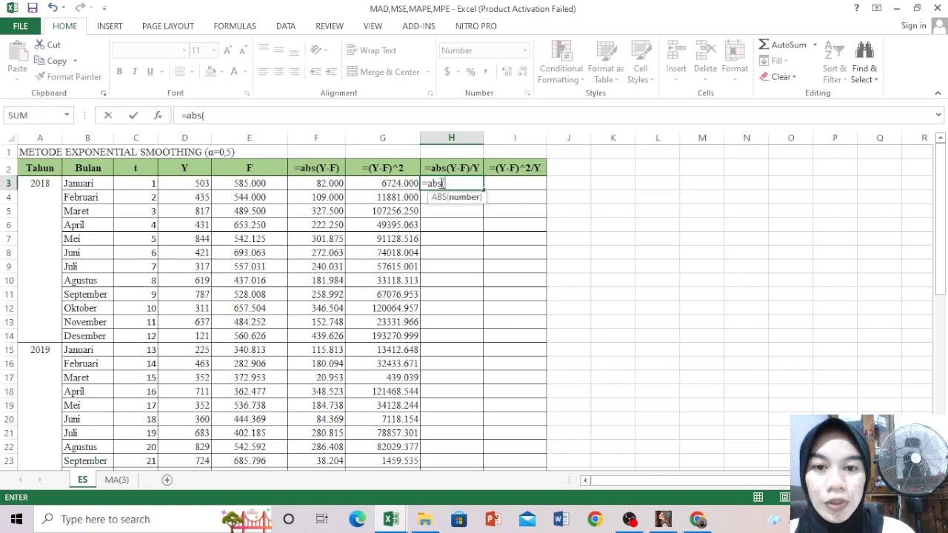
pyautogui.click(187, 186)
pyautogui.write('/')
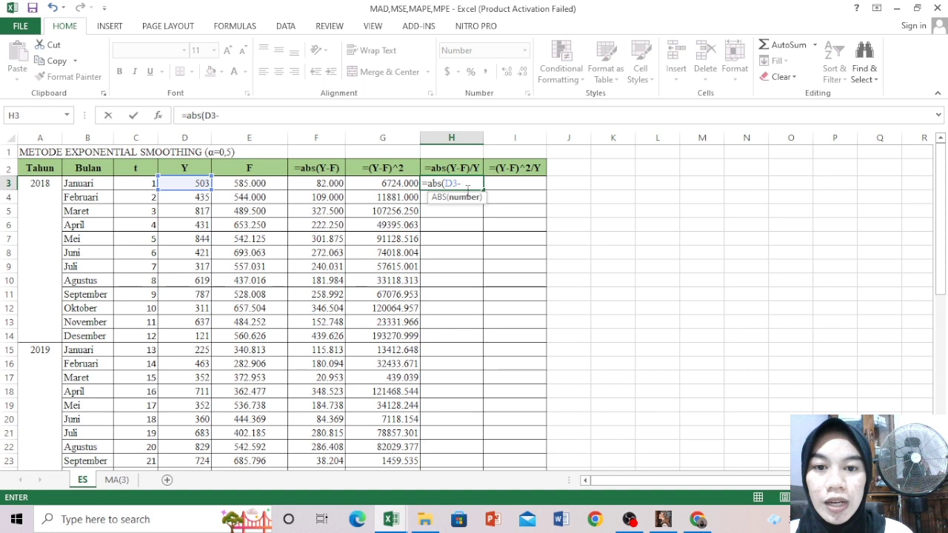
pyautogui.click(245, 184)
pyautogui.write(')/')
pyautogui.click(196, 183)
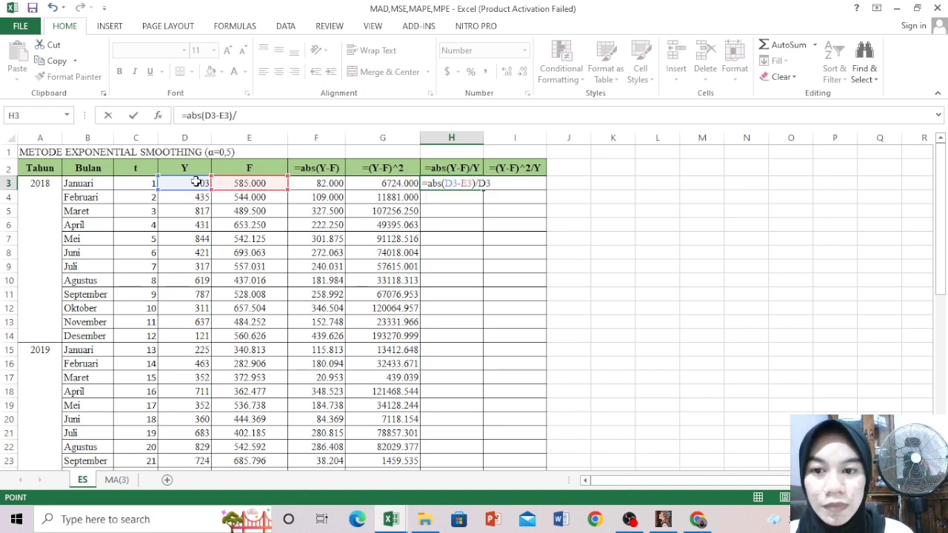
pyautogui.press('Return')
pyautogui.click(471, 184)
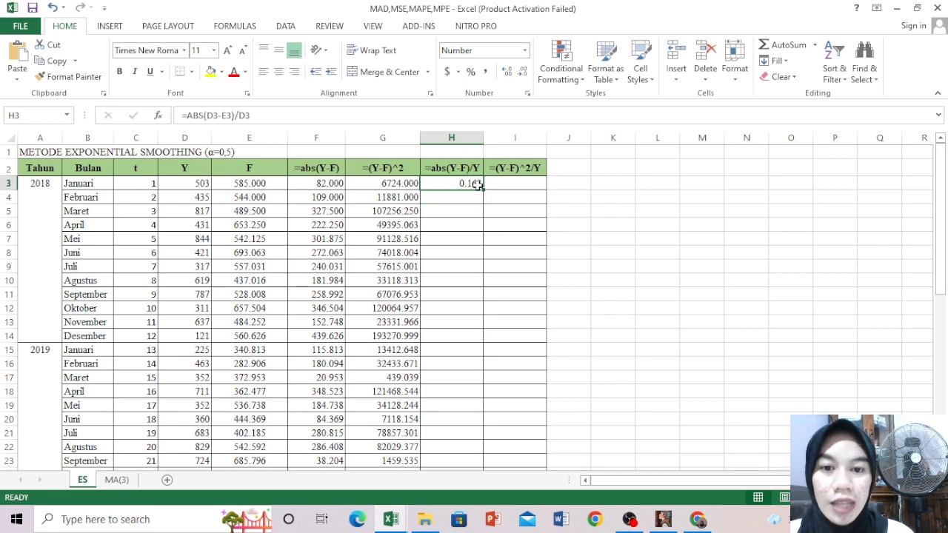
pyautogui.moveTo(481, 188); pyautogui.dragTo(451, 435)
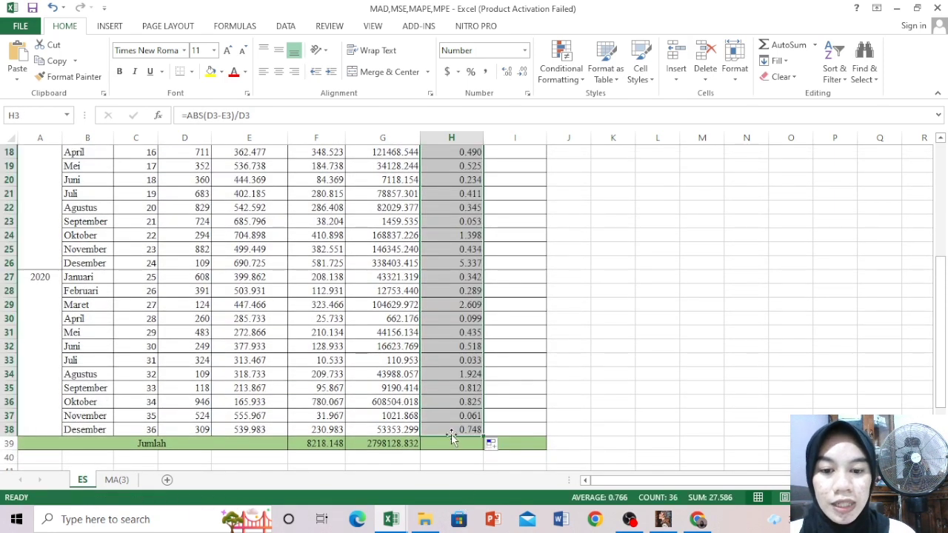
# Total the absolute percentage errors in the Jumlah row by summing H3:H38 in H39
pyautogui.click(459, 444)
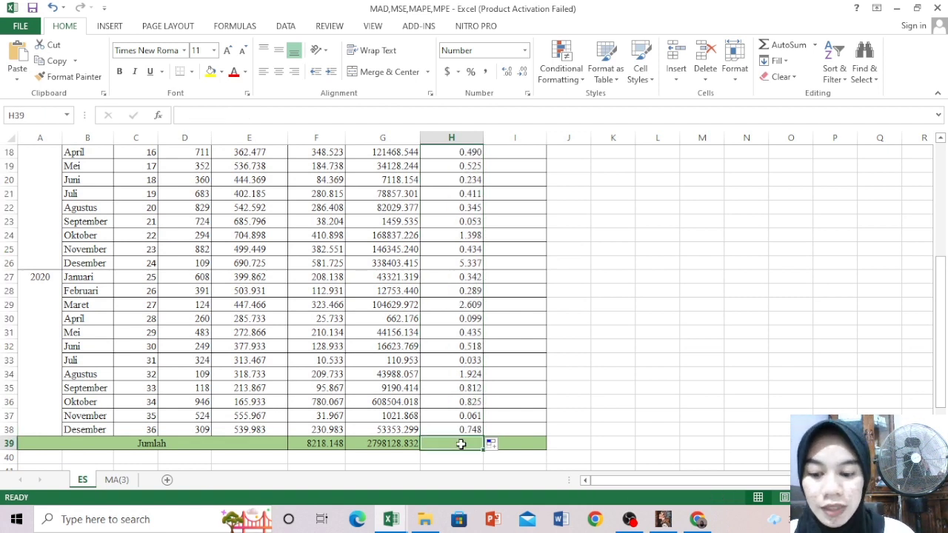
pyautogui.write('=sum')
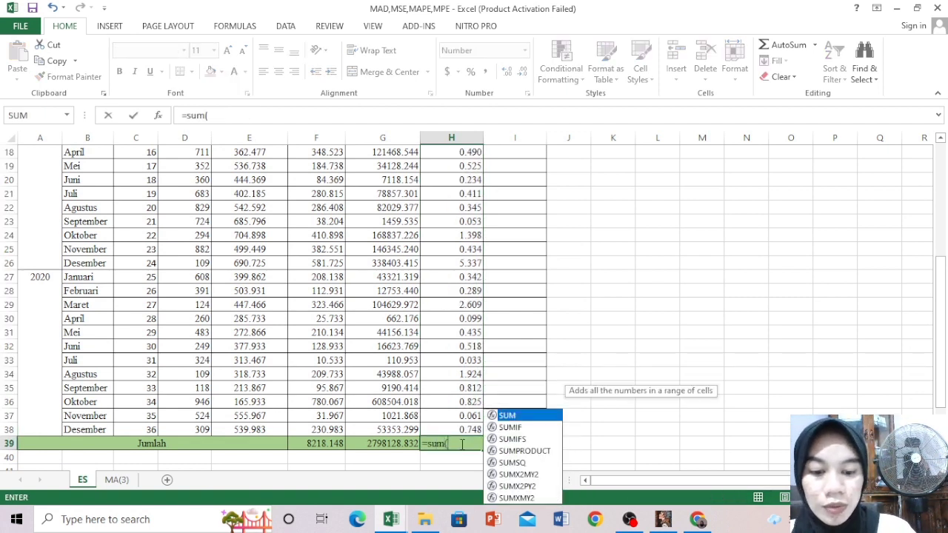
pyautogui.write('(')
pyautogui.moveTo(453, 432); pyautogui.dragTo(448, 169)
pyautogui.write(')')
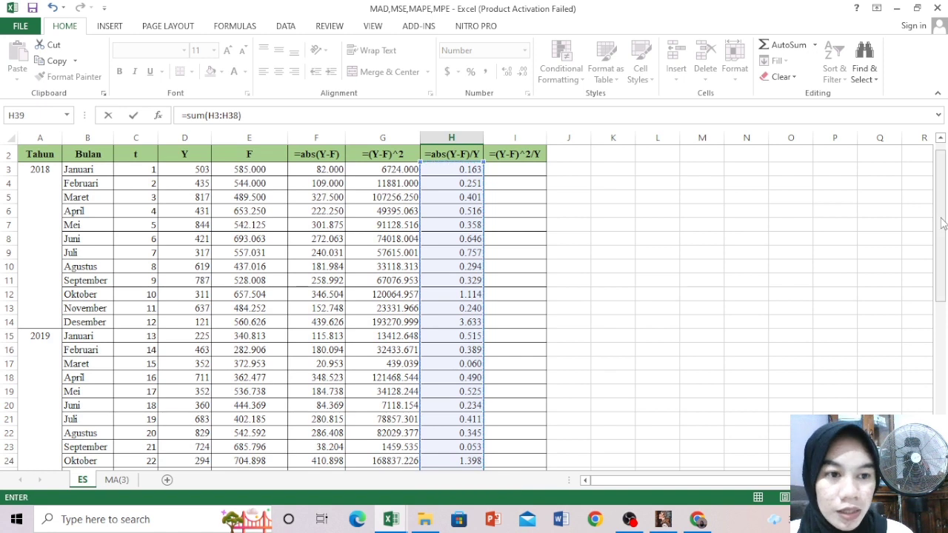
pyautogui.scroll(-8, 943, 224)
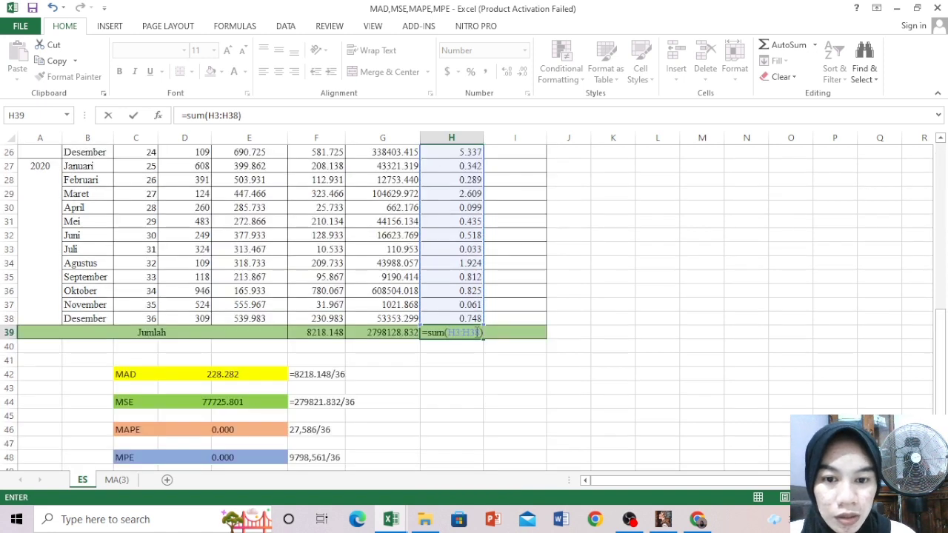
pyautogui.click(480, 332)
pyautogui.press('BackSpace')
pyautogui.press('BackSpace')
pyautogui.press('BackSpace')
pyautogui.press('BackSpace')
pyautogui.press('BackSpace')
pyautogui.press('BackSpace')
pyautogui.write('H')
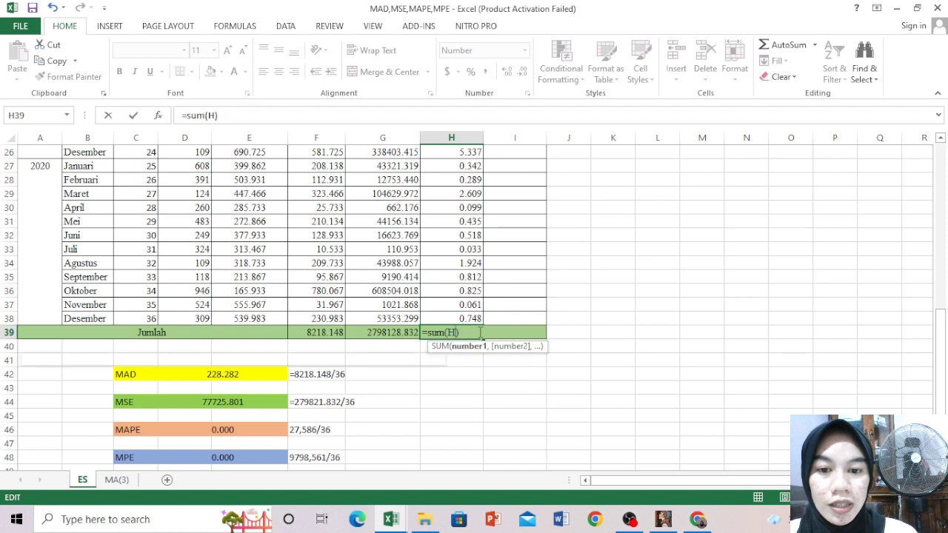
pyautogui.press('BackSpace')
pyautogui.press('BackSpace')
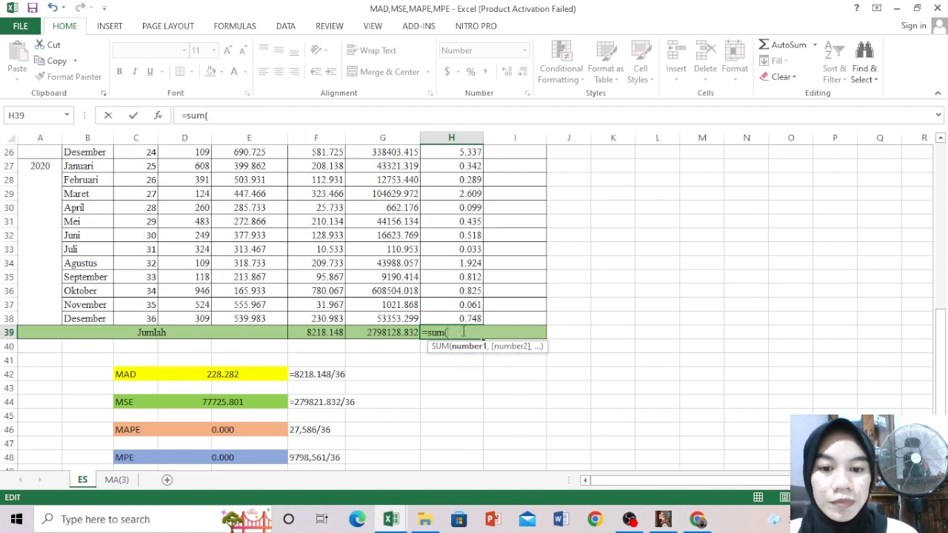
pyautogui.moveTo(457, 319); pyautogui.dragTo(462, 186)
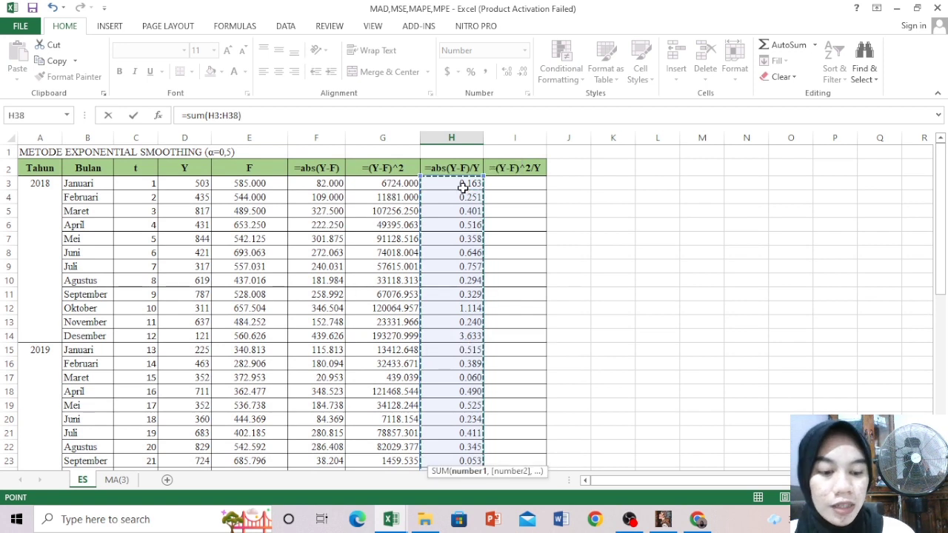
pyautogui.press('Return')
# Re-enter the MAPE formula in D46 as the percentage-error total divided by the last period number, =H39/C38
pyautogui.moveTo(945, 337); pyautogui.dragTo(945, 389)
pyautogui.click(233, 431)
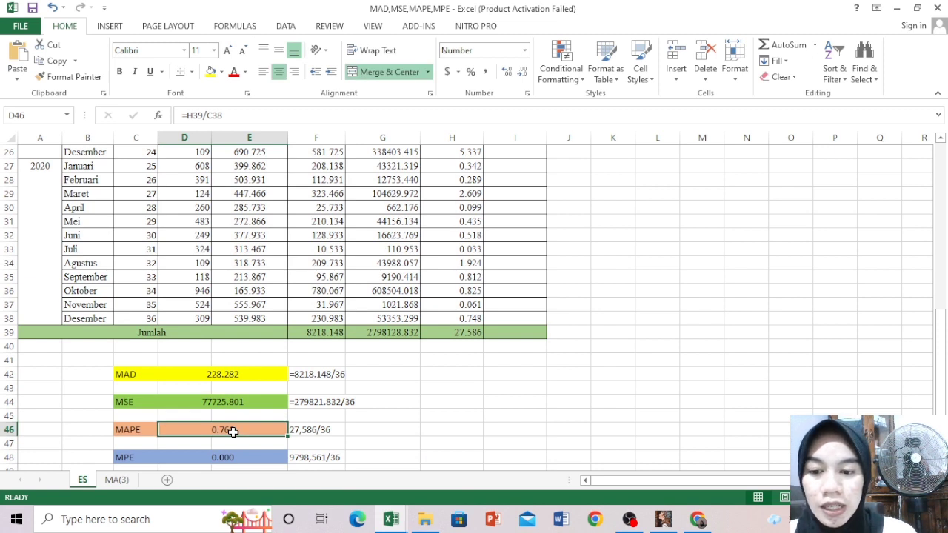
pyautogui.write('=')
pyautogui.click(454, 333)
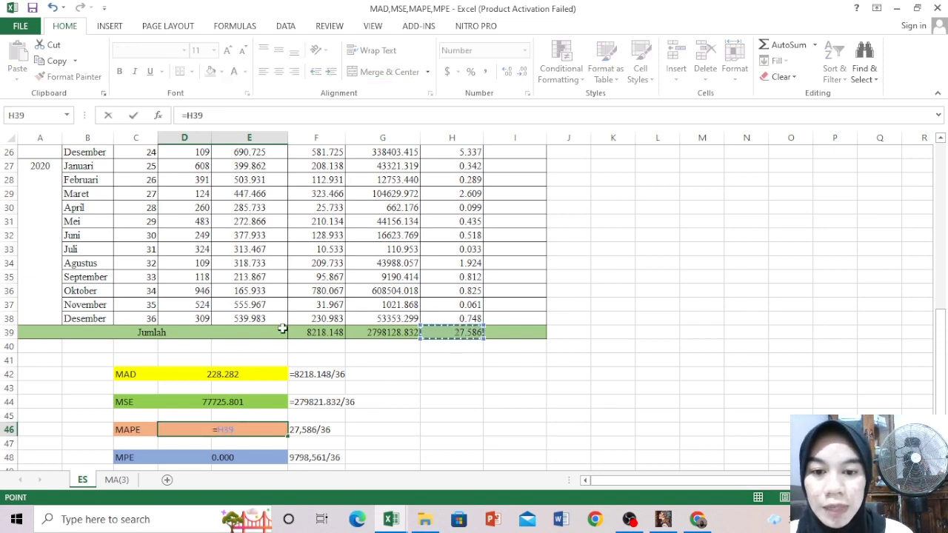
pyautogui.write('/')
pyautogui.click(141, 319)
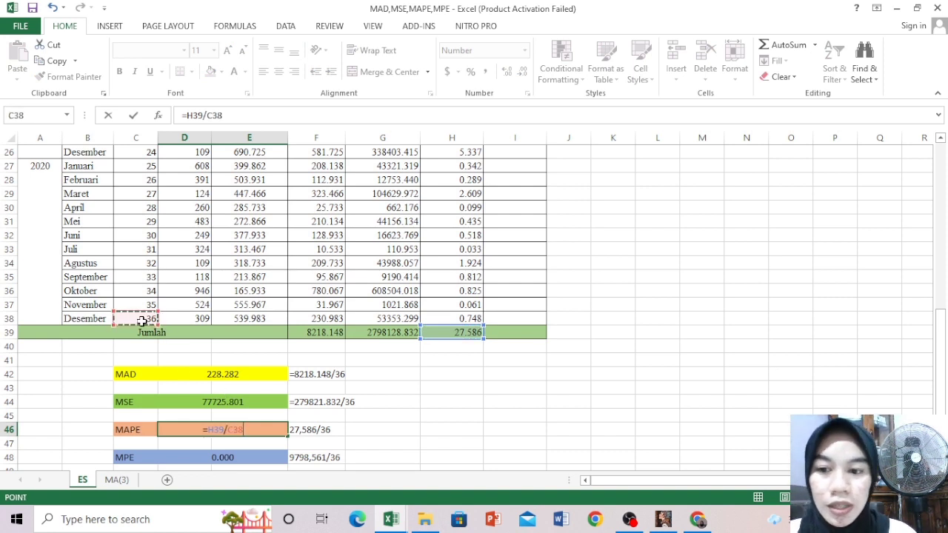
pyautogui.press('Return')
# Replace the calculation note beside MAPE in F46 with =27.586/36
pyautogui.click(329, 429)
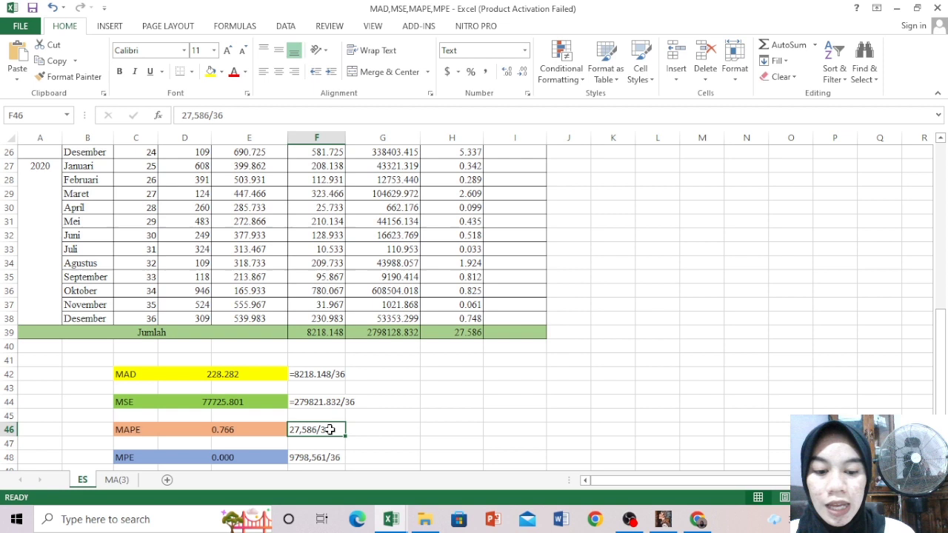
pyautogui.write('=27.')
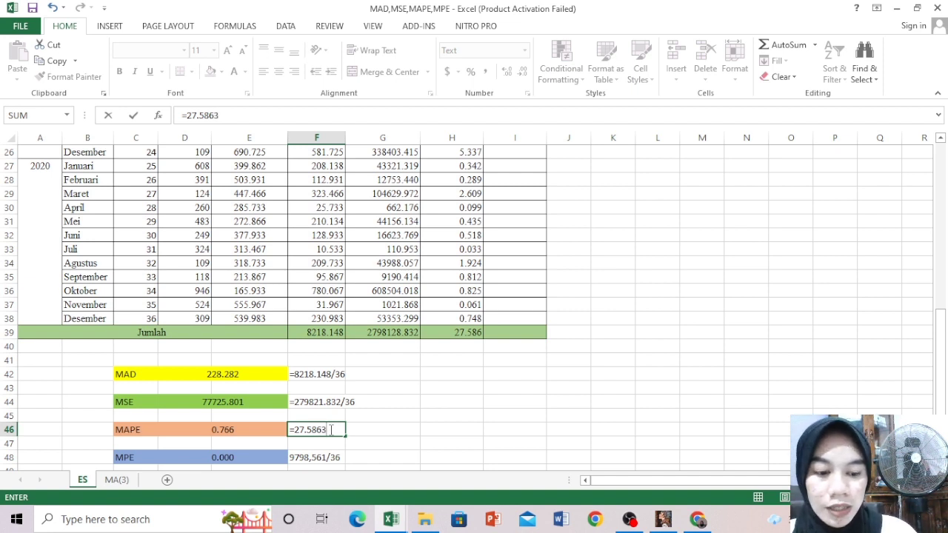
pyautogui.write('586/36')
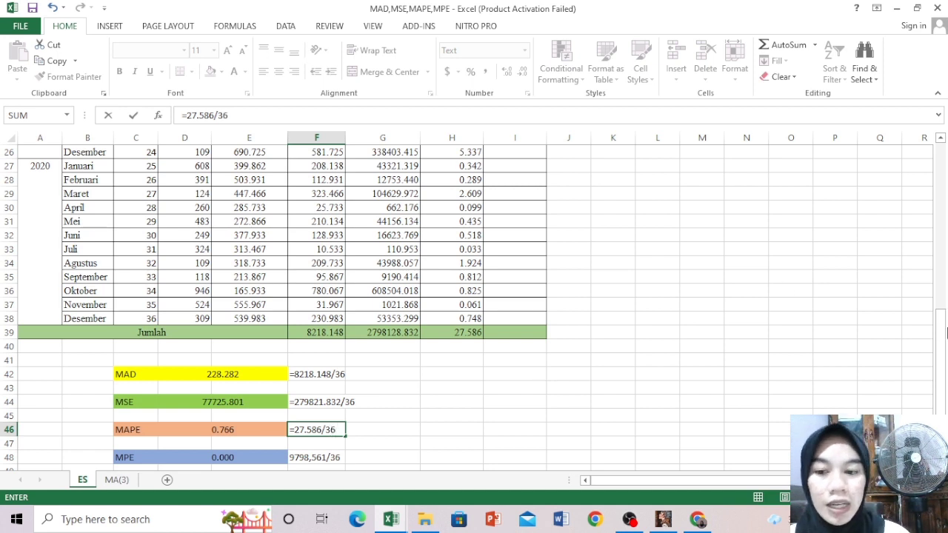
# Calculate the squared error relative to the actual value in I3 as =(D3-E3)^2/D3 and fill it down to I38
pyautogui.click(941, 169)
pyautogui.moveTo(944, 243); pyautogui.dragTo(945, 231)
pyautogui.click(513, 187)
pyautogui.write('=(')
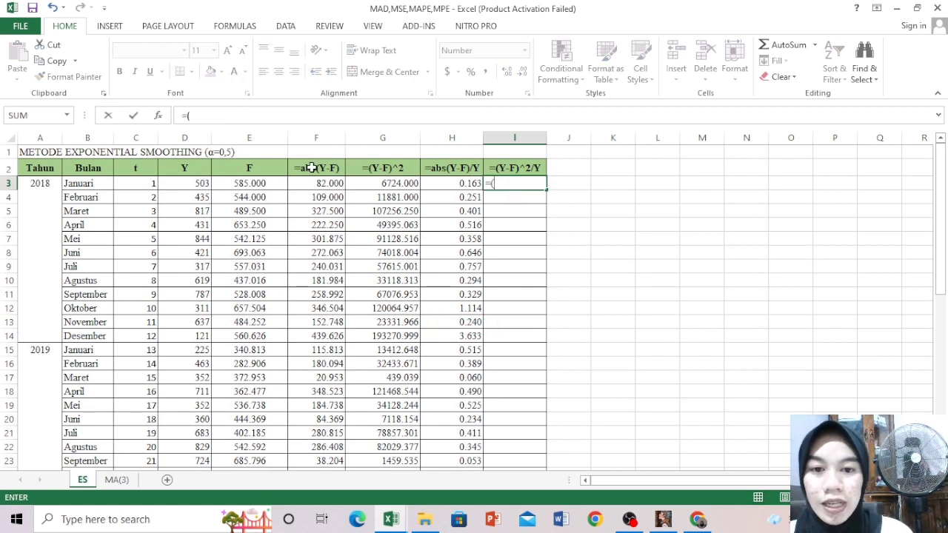
pyautogui.click(196, 186)
pyautogui.write('-')
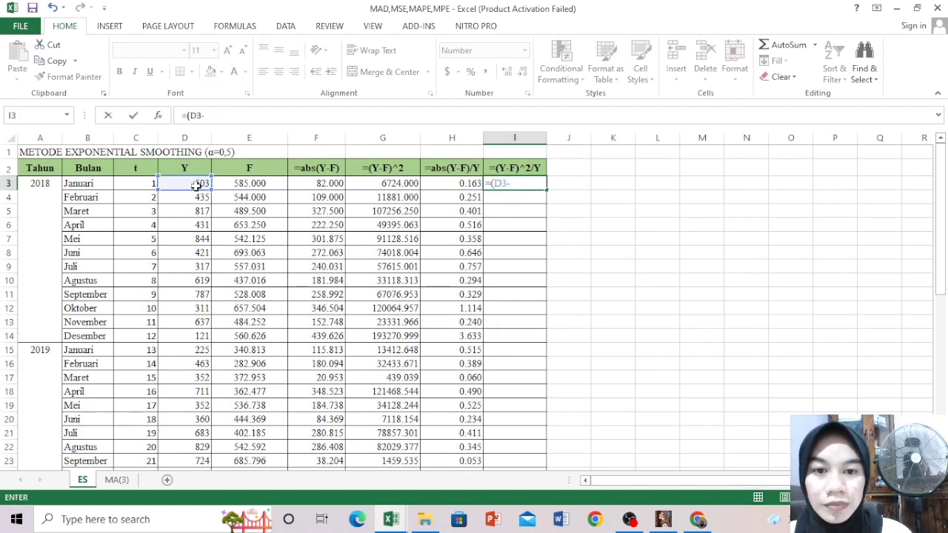
pyautogui.click(236, 185)
pyautogui.write(')^2/')
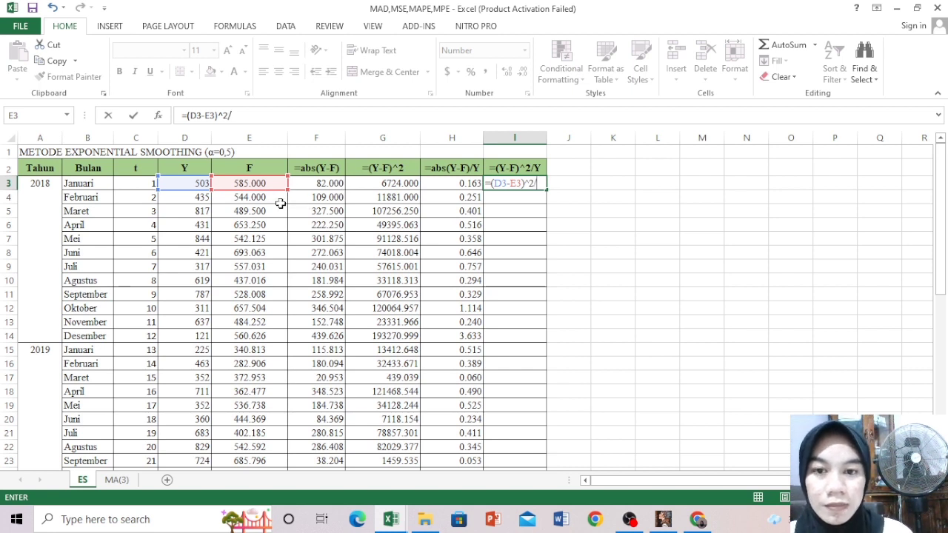
pyautogui.click(194, 185)
pyautogui.press('Return')
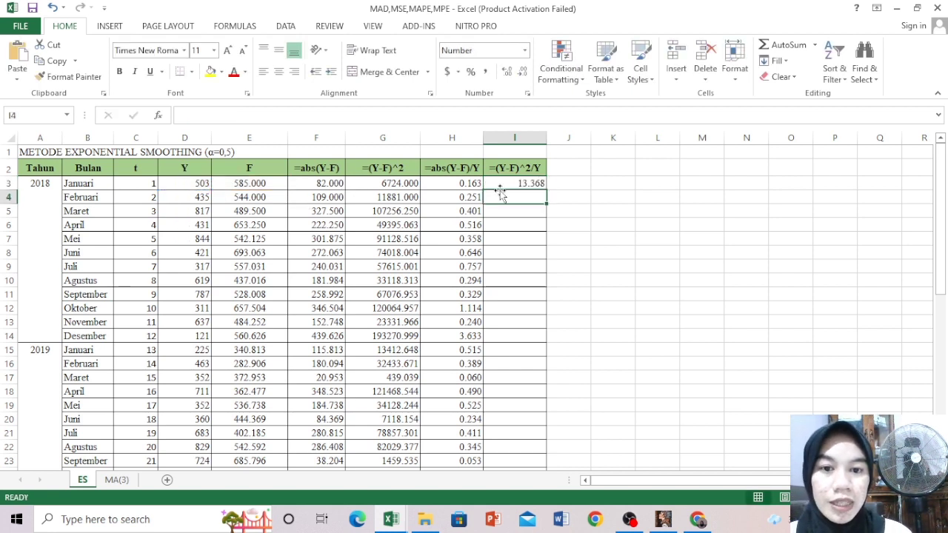
pyautogui.click(527, 183)
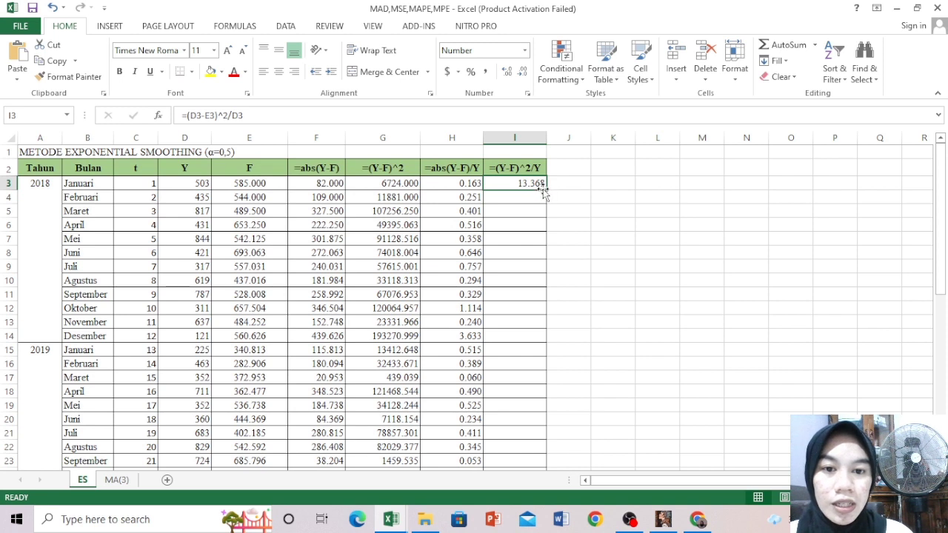
pyautogui.moveTo(546, 190); pyautogui.dragTo(521, 449)
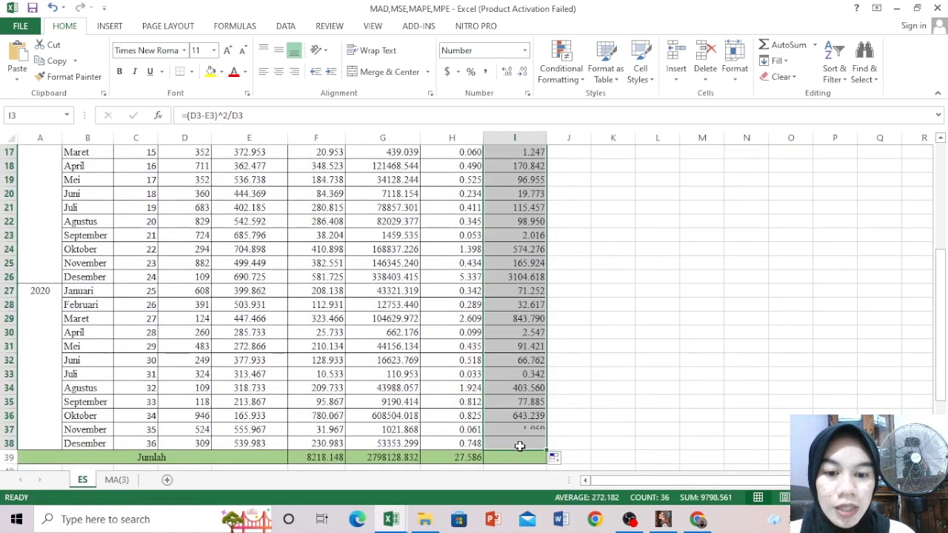
# Total the relative squared errors in the Jumlah row by summing I3:I38 in I39
pyautogui.click(522, 459)
pyautogui.write('=s')
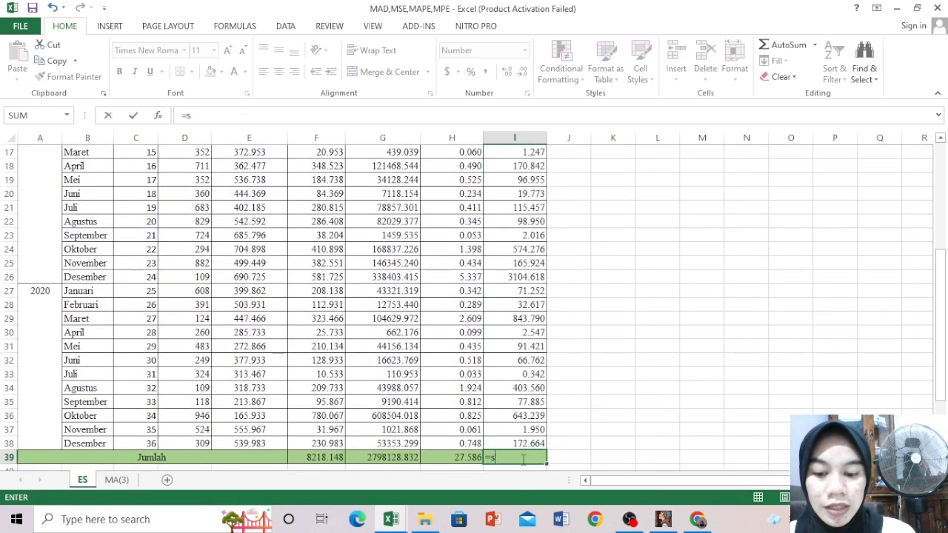
pyautogui.write('um(')
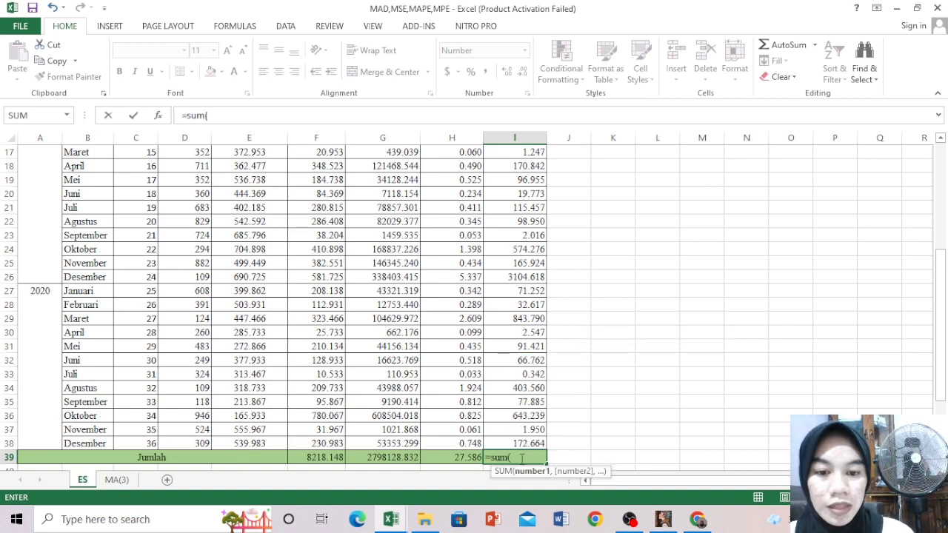
pyautogui.moveTo(509, 444); pyautogui.dragTo(504, 168)
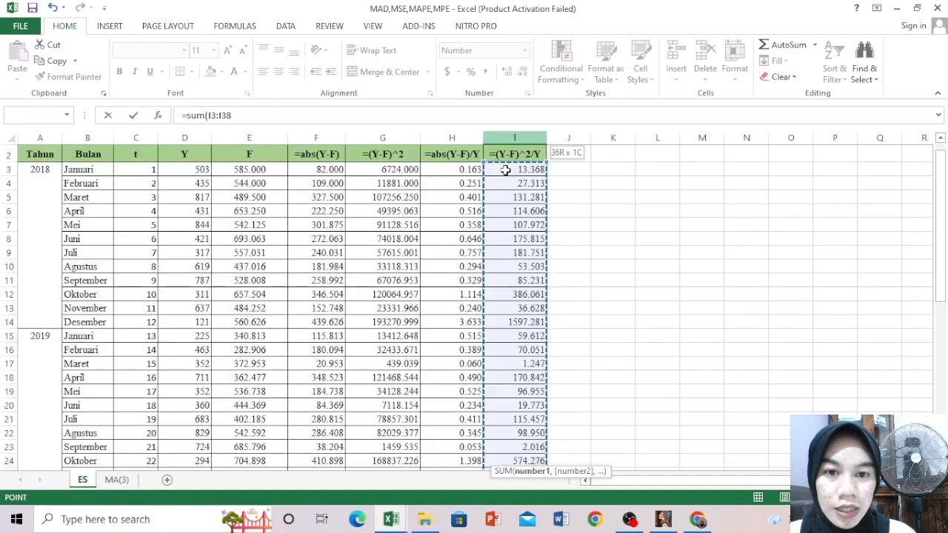
pyautogui.press('Return')
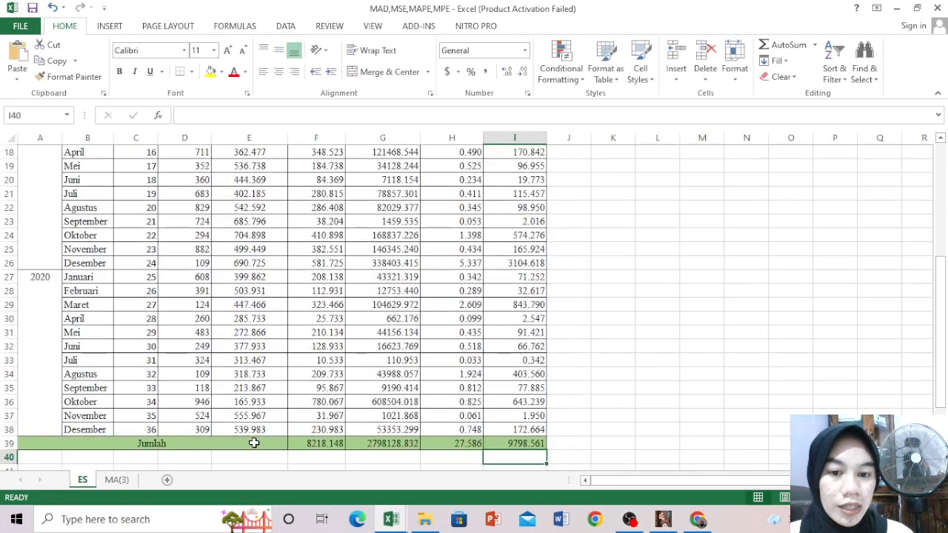
# Re-enter the MPE formula in D48 as the I39 total divided by the 36 periods
pyautogui.moveTo(943, 326); pyautogui.dragTo(945, 380)
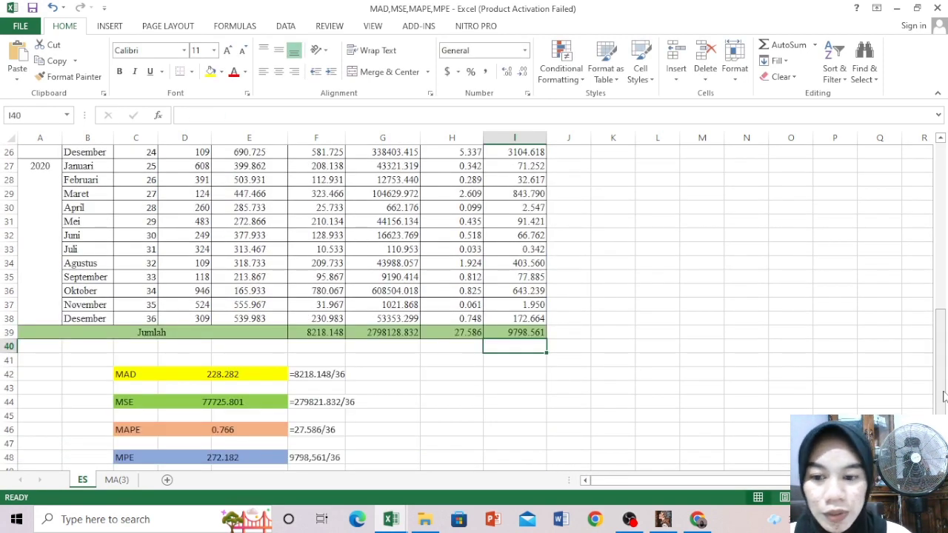
pyautogui.click(227, 459)
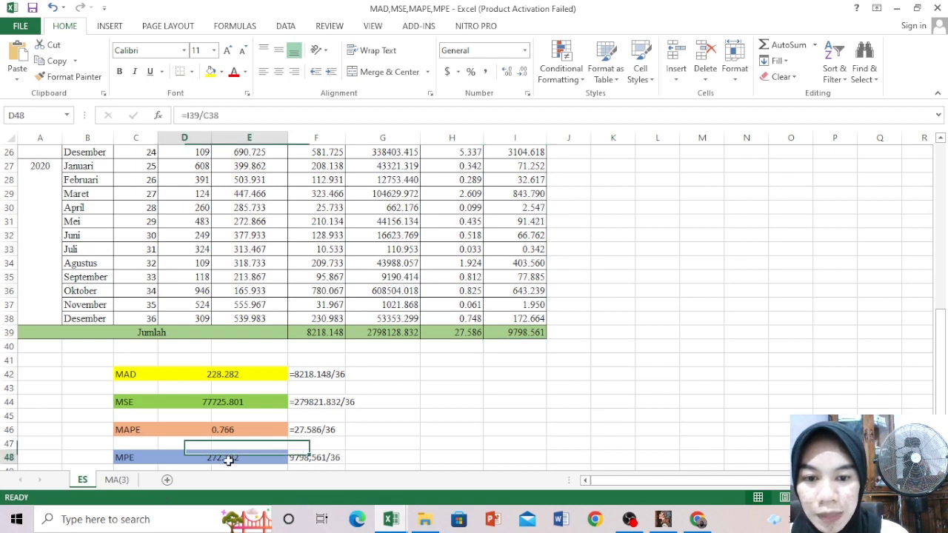
pyautogui.write('=')
pyautogui.click(528, 332)
pyautogui.write('/')
pyautogui.write('36')
pyautogui.press('Return')
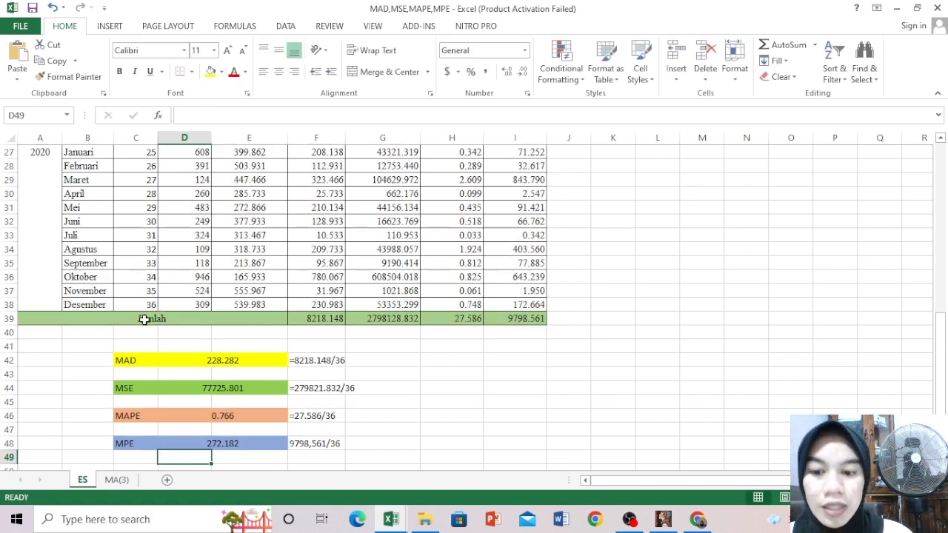
pyautogui.click(318, 450)
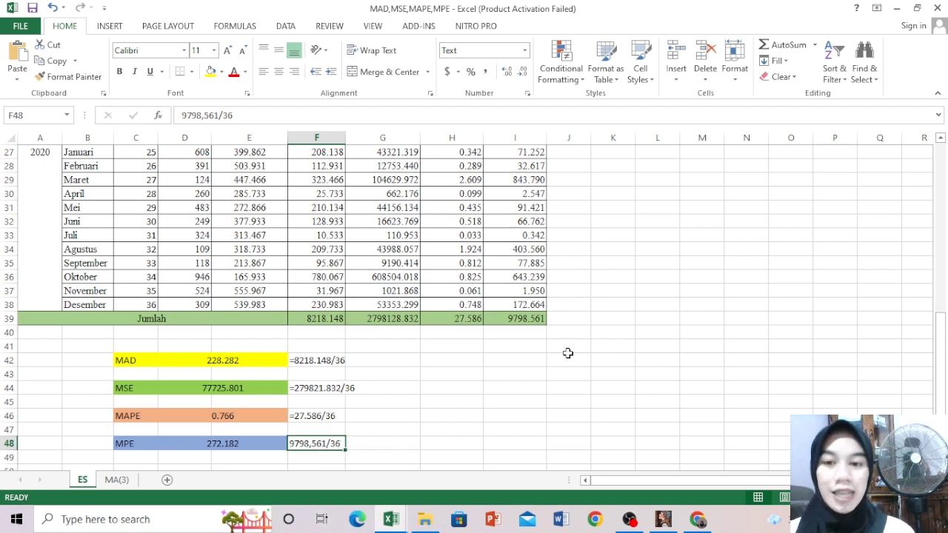
# Switch to the MA(3) worksheet and clear the existing range selection
pyautogui.click(118, 480)
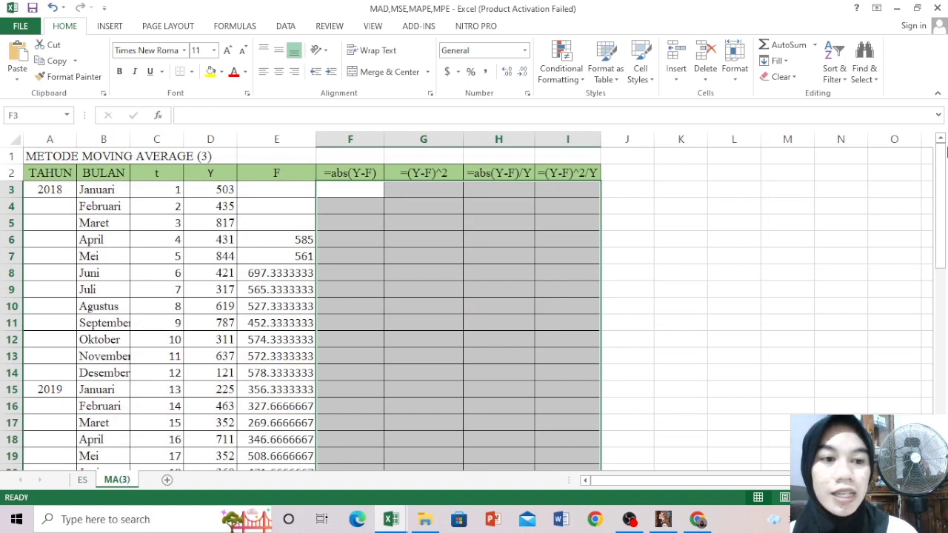
pyautogui.click(417, 214)
pyautogui.click(341, 187)
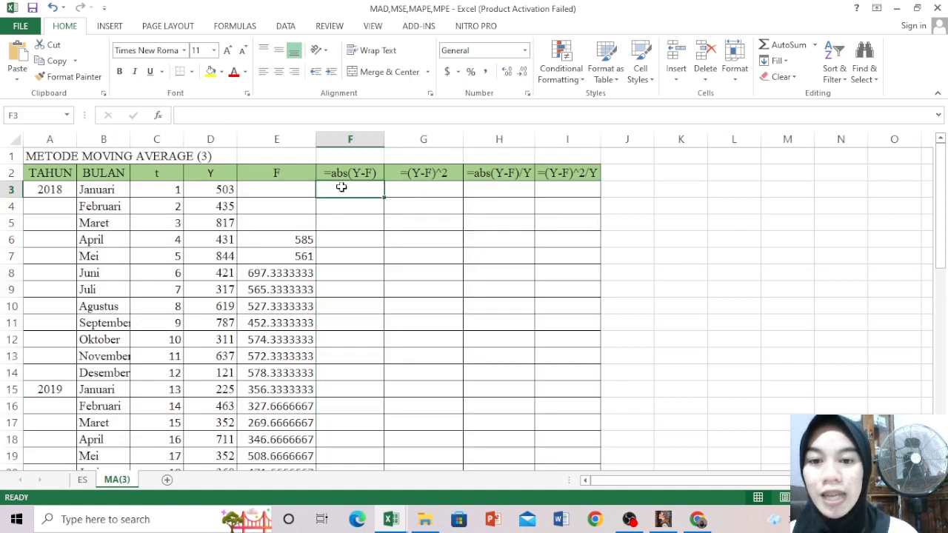
pyautogui.write('=')
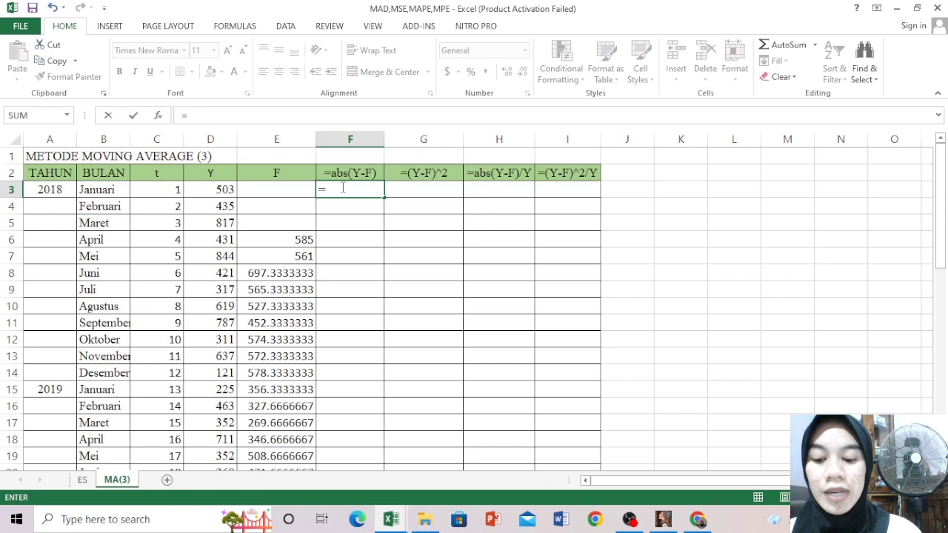
pyautogui.write('abs(')
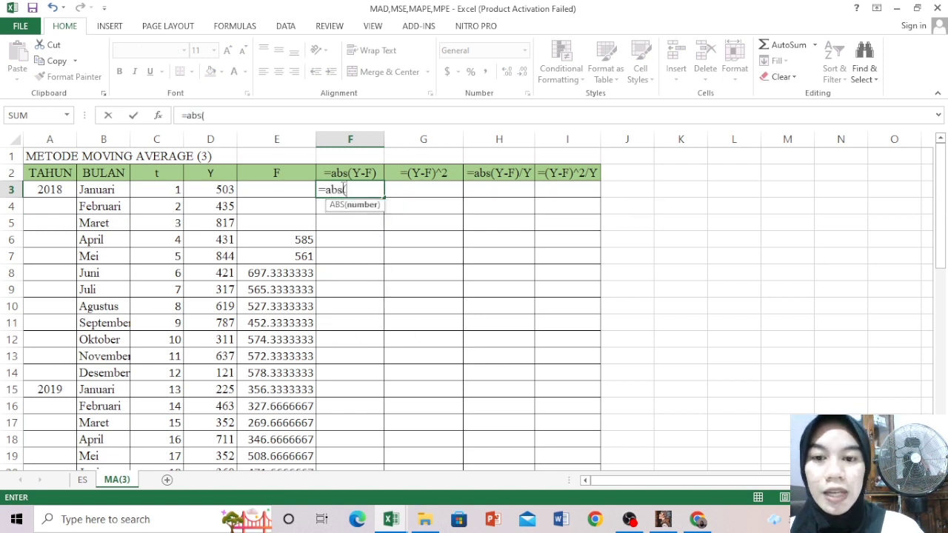
pyautogui.click(211, 190)
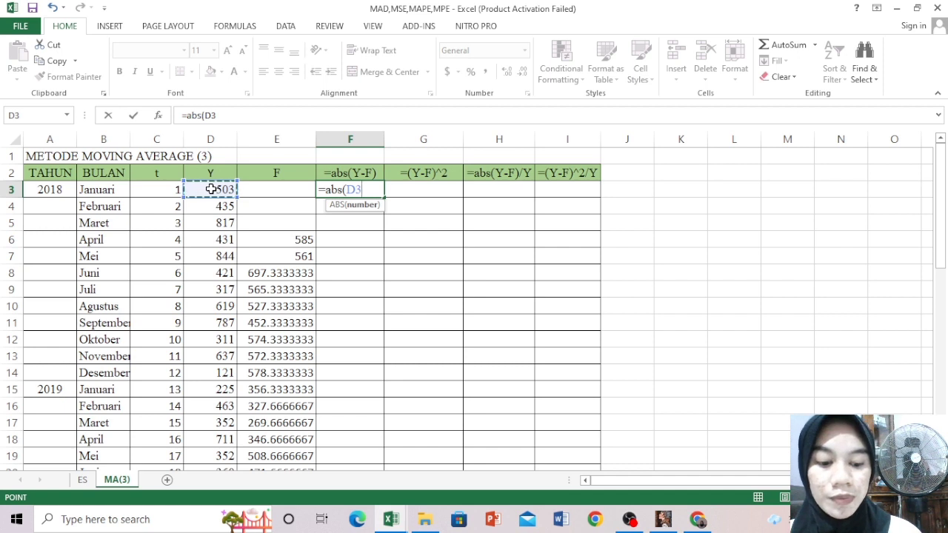
pyautogui.write('-')
pyautogui.click(263, 192)
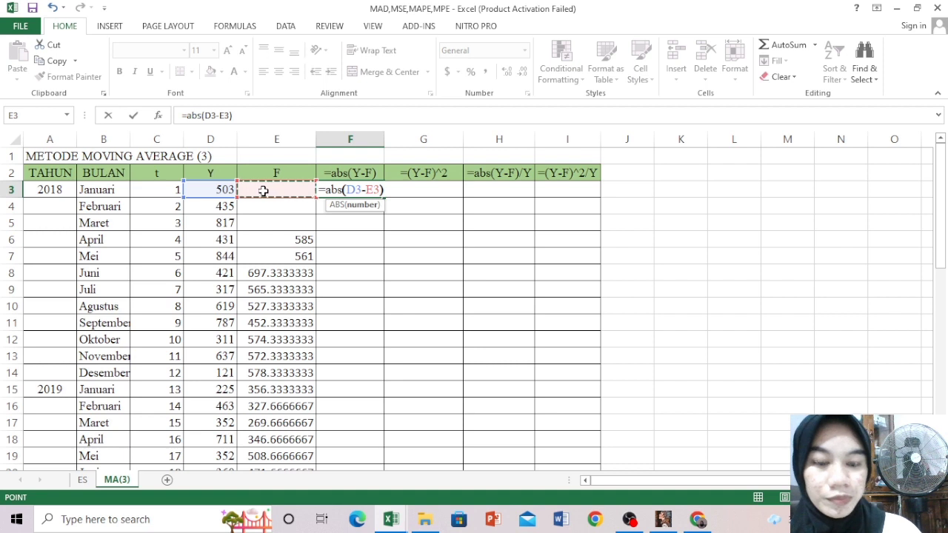
pyautogui.write(')')
pyautogui.press('Return')
pyautogui.click(359, 189)
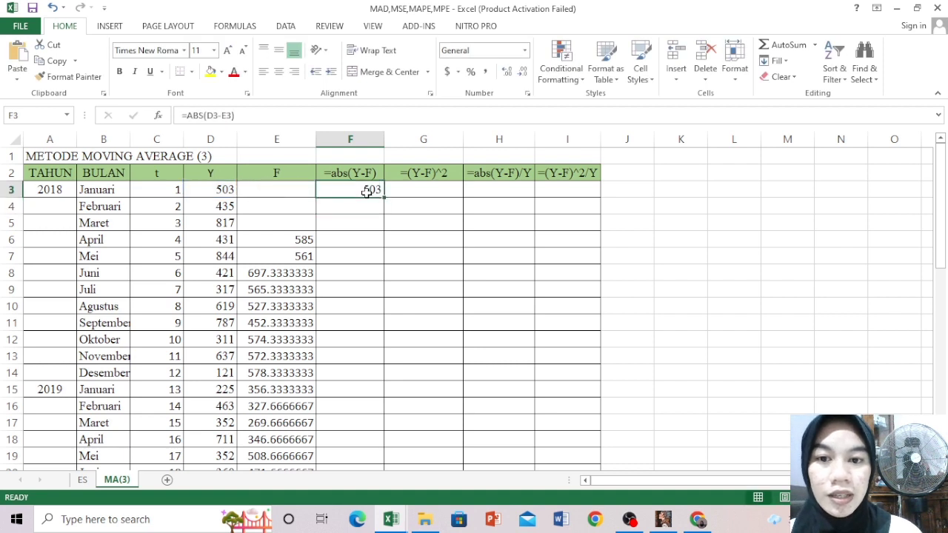
pyautogui.doubleClick(362, 191)
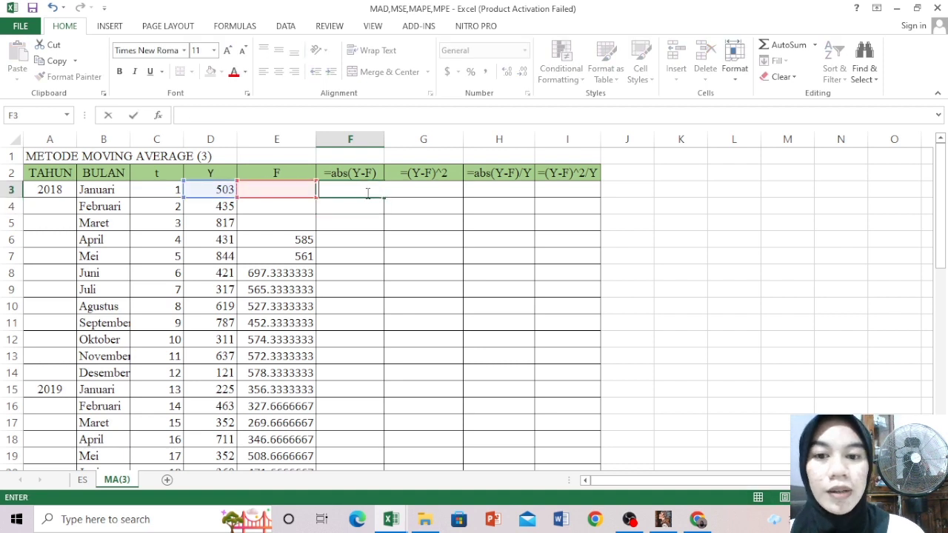
# Calculate the absolute error for April 2018 in F6 as =ABS(D6-E6) and fill it down to F38
pyautogui.click(345, 243)
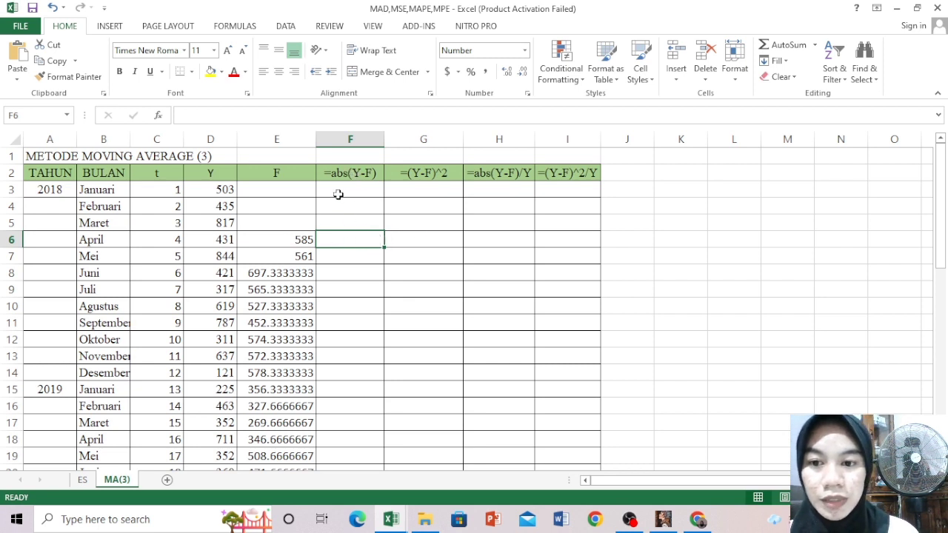
pyautogui.write('=abs(')
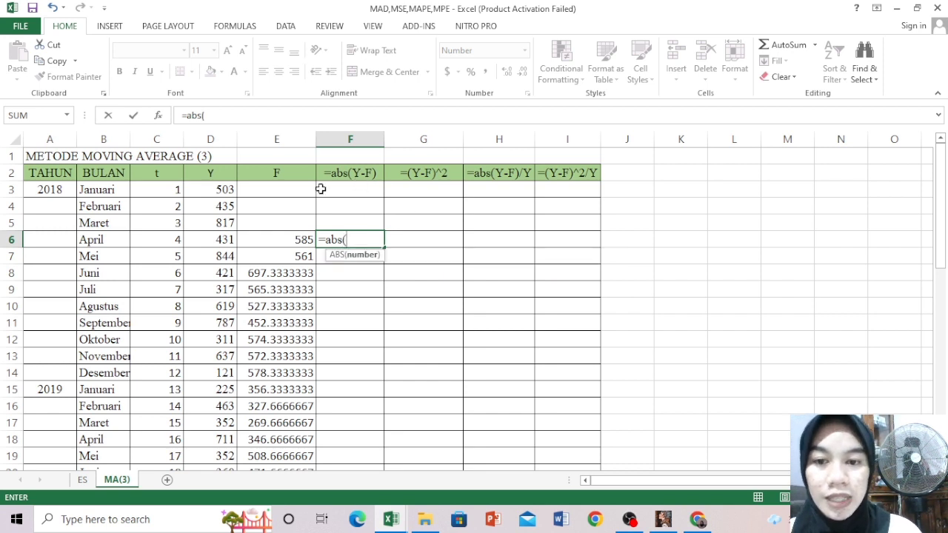
pyautogui.click(220, 243)
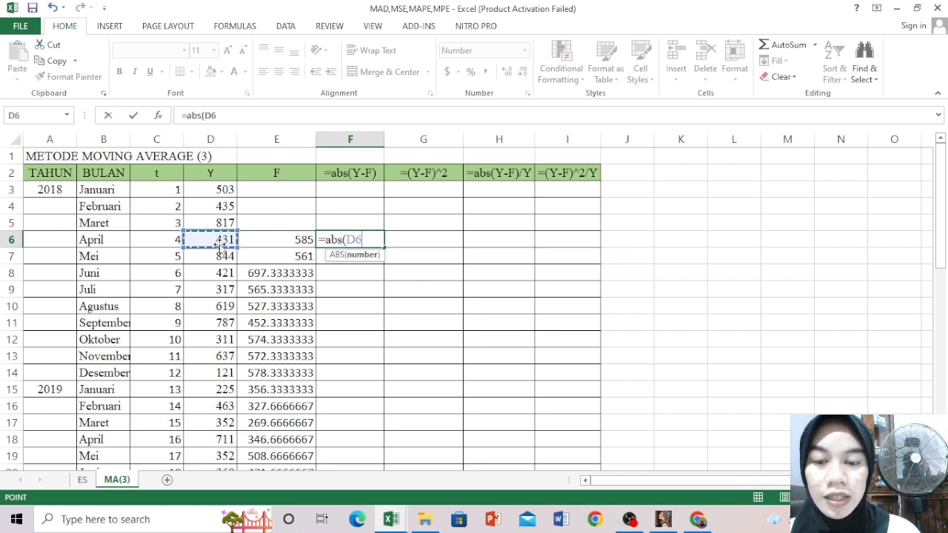
pyautogui.write('-')
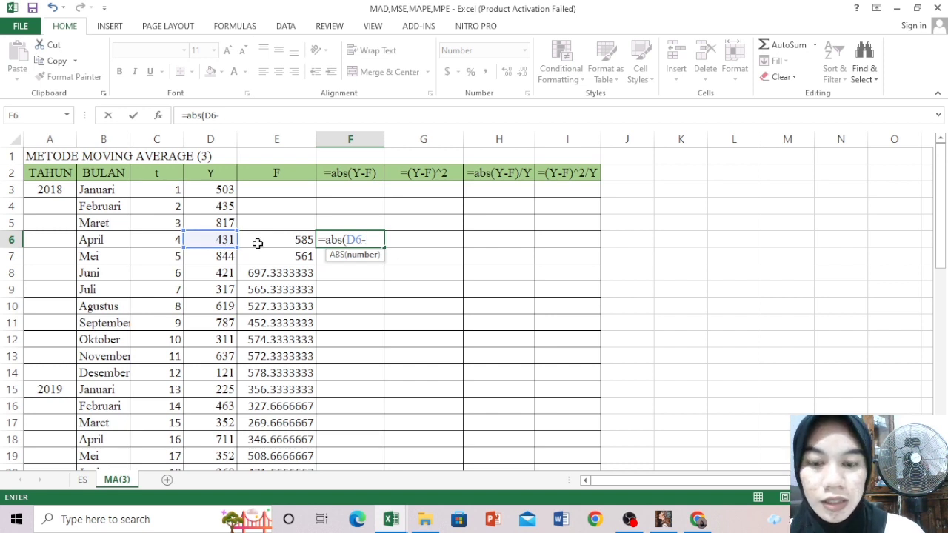
pyautogui.click(263, 243)
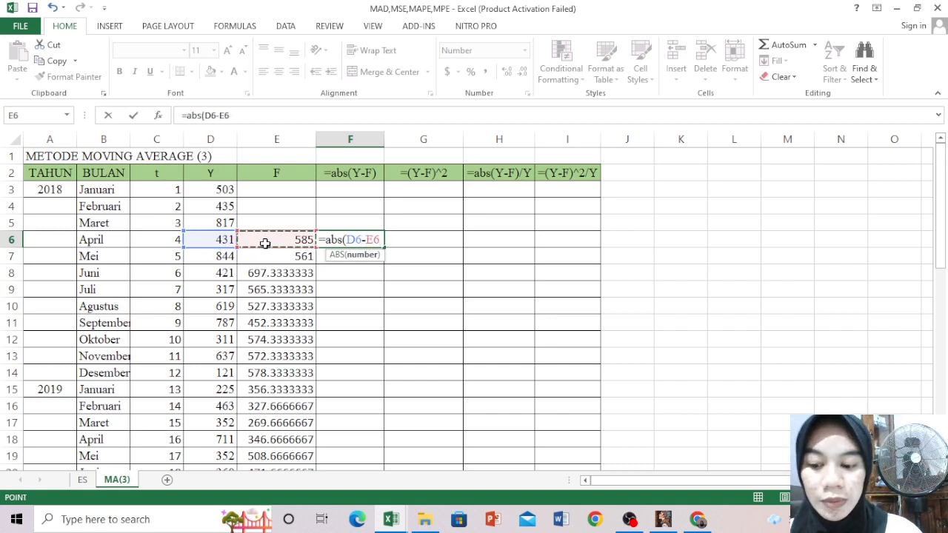
pyautogui.press('Return')
pyautogui.click(340, 241)
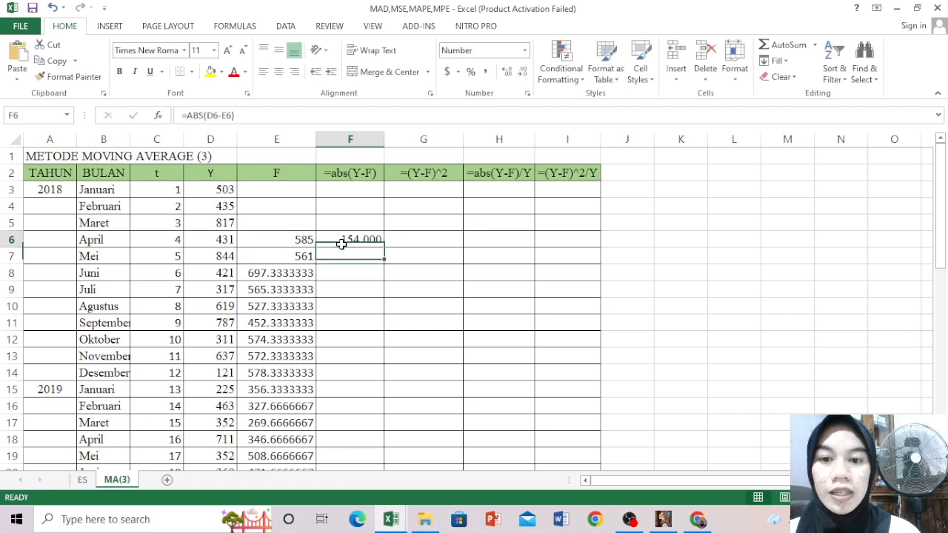
pyautogui.moveTo(382, 248); pyautogui.dragTo(355, 423)
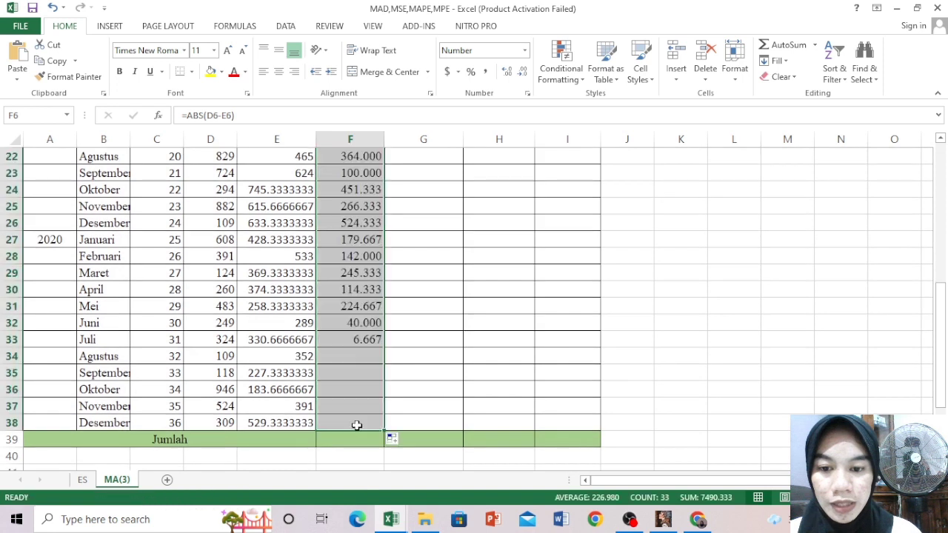
# Total the absolute errors in the Jumlah row by summing F6:F38 in F39
pyautogui.click(362, 440)
pyautogui.write('=')
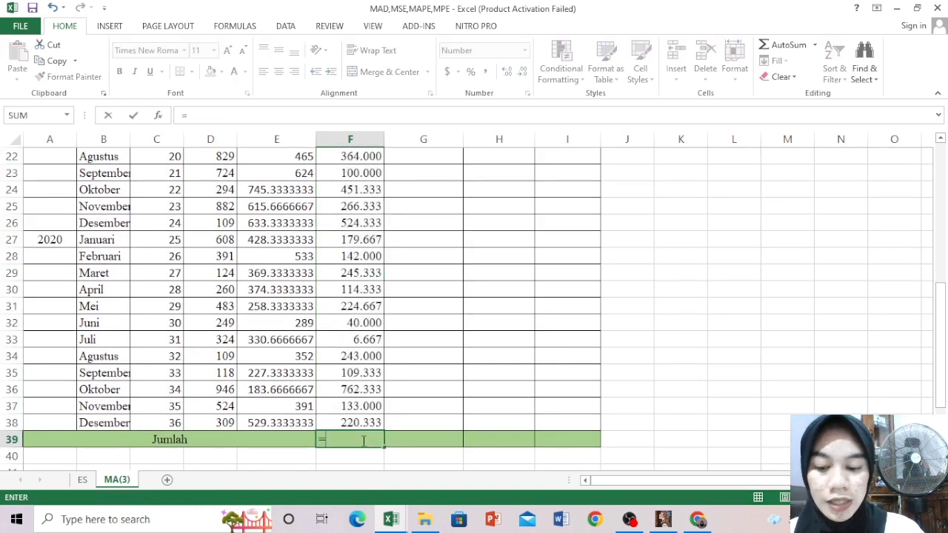
pyautogui.write('sum(')
pyautogui.moveTo(345, 423); pyautogui.dragTo(355, 230)
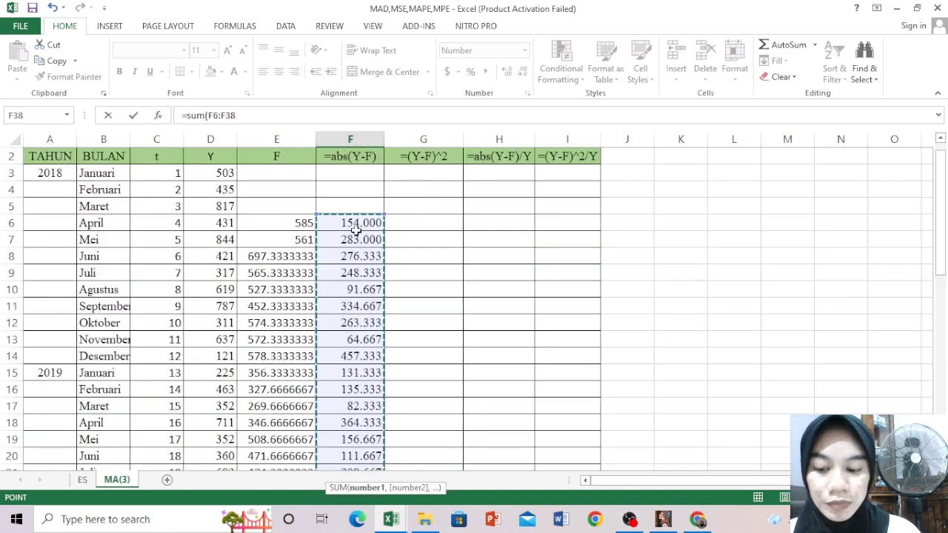
pyautogui.press('Return')
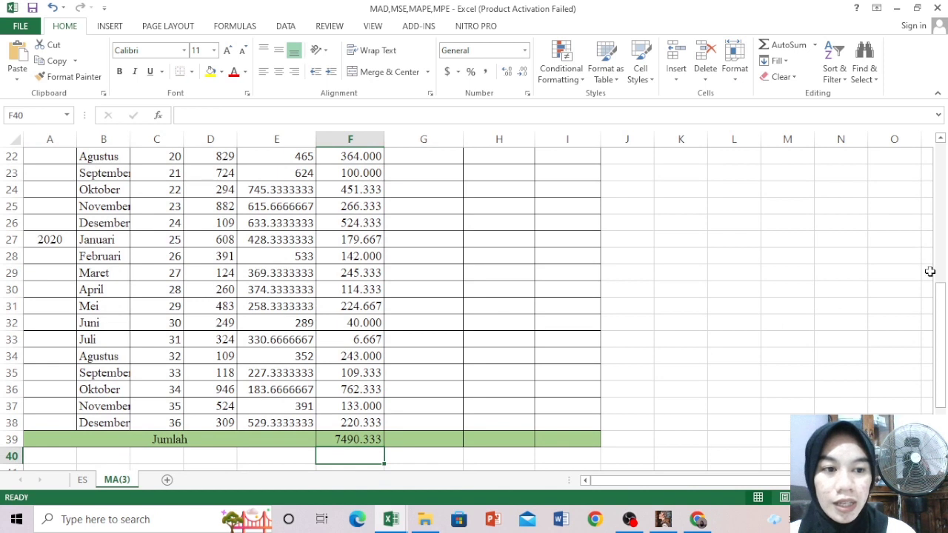
# Re-enter the MAD formula in D42 as =F39/C38, dividing the absolute error total by the 36 periods
pyautogui.moveTo(943, 300); pyautogui.dragTo(943, 346)
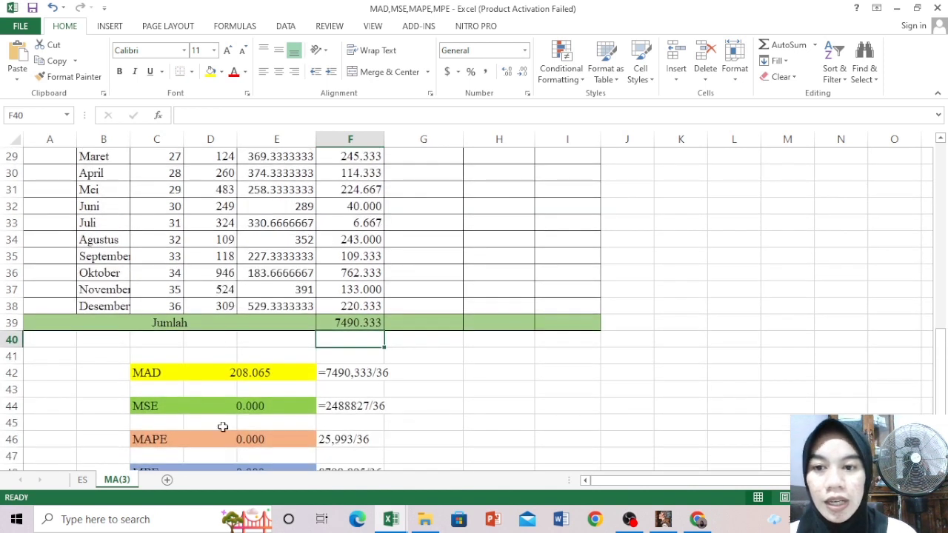
pyautogui.click(243, 376)
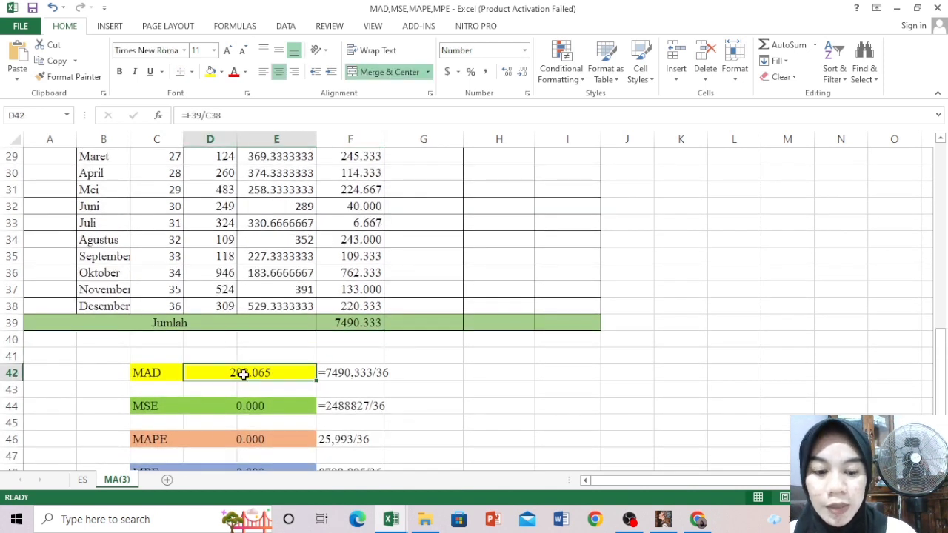
pyautogui.write('=')
pyautogui.click(369, 320)
pyautogui.write('/')
pyautogui.write('36')
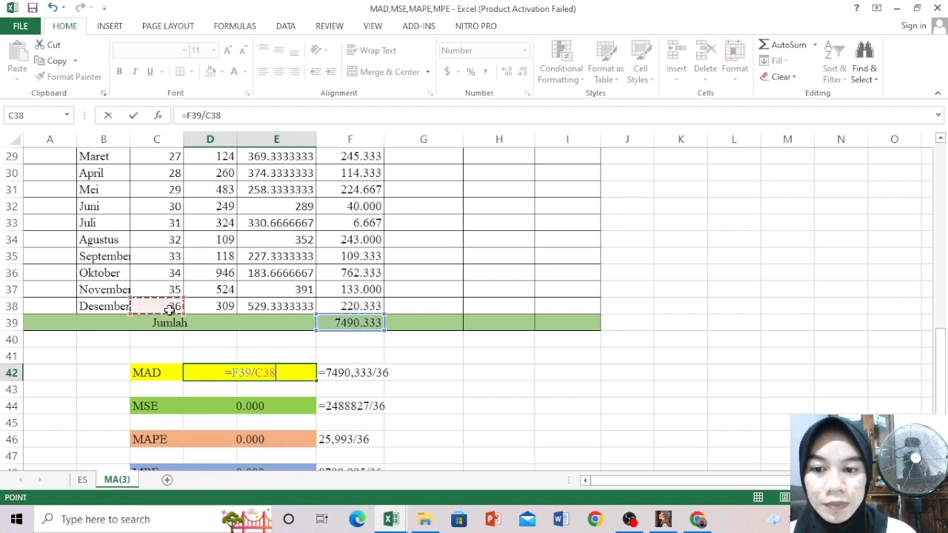
pyautogui.press('Return')
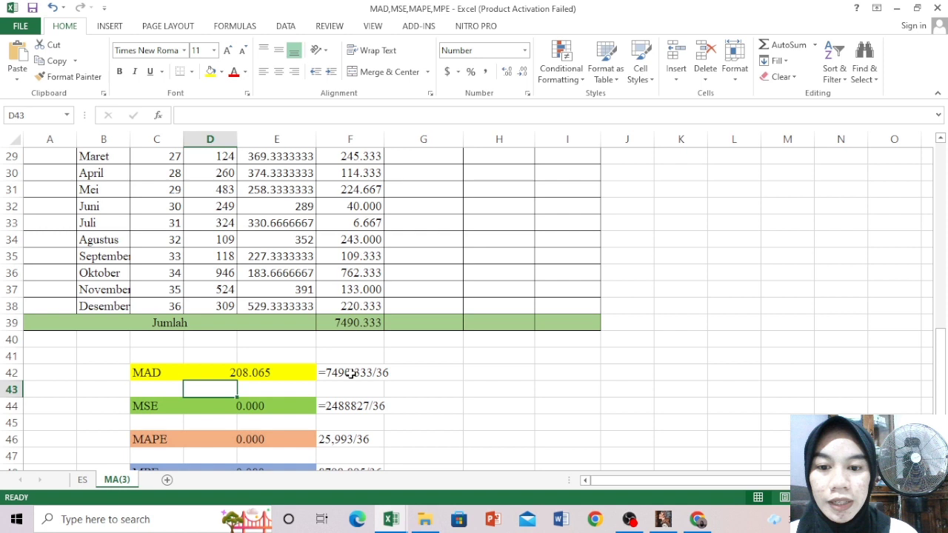
# Calculate the squared error for April 2018 in G6 of the MA(3) sheet as =ABS(D6-E6)^2
pyautogui.moveTo(943, 337); pyautogui.dragTo(930, 155)
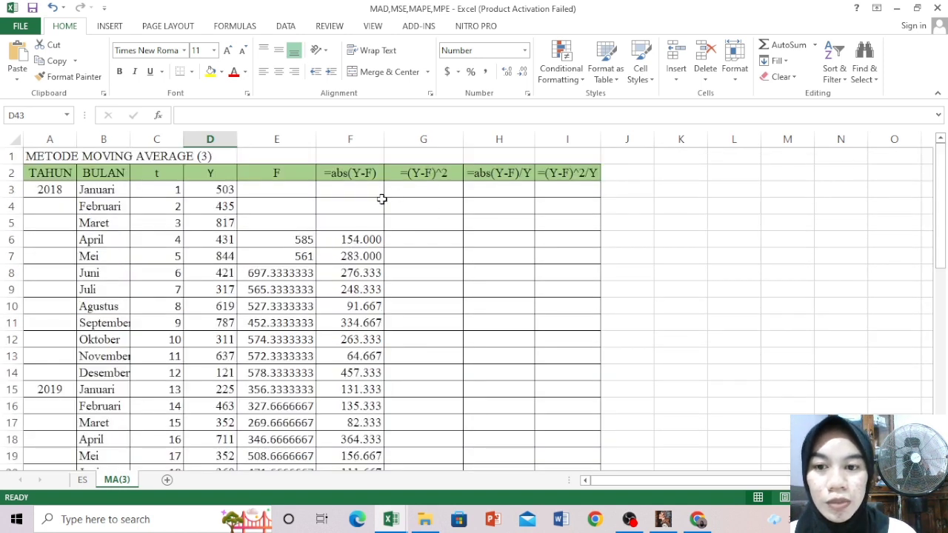
pyautogui.click(426, 241)
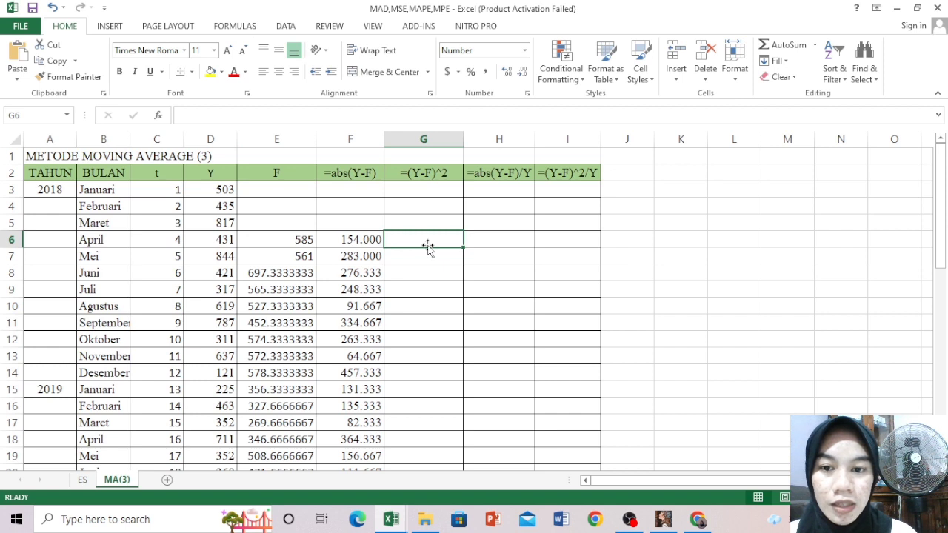
pyautogui.click(356, 189)
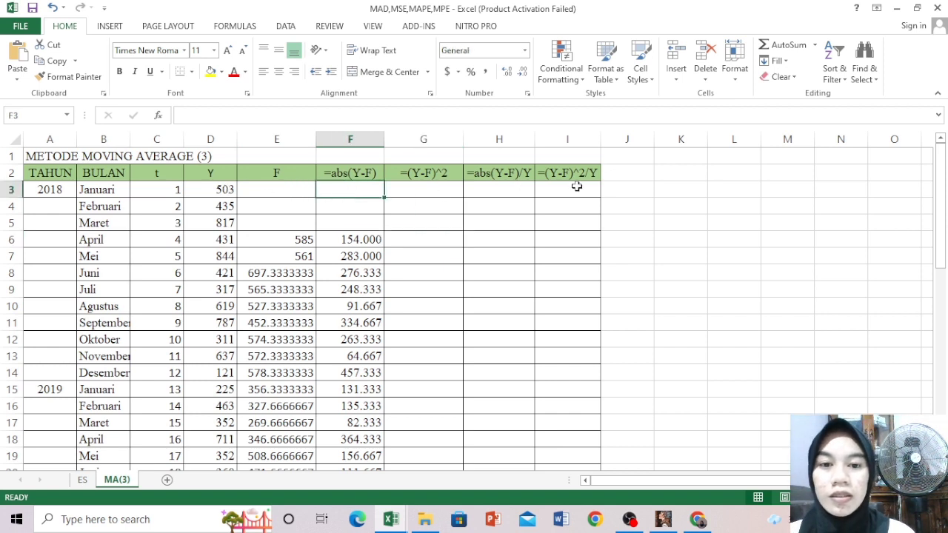
pyautogui.click(83, 480)
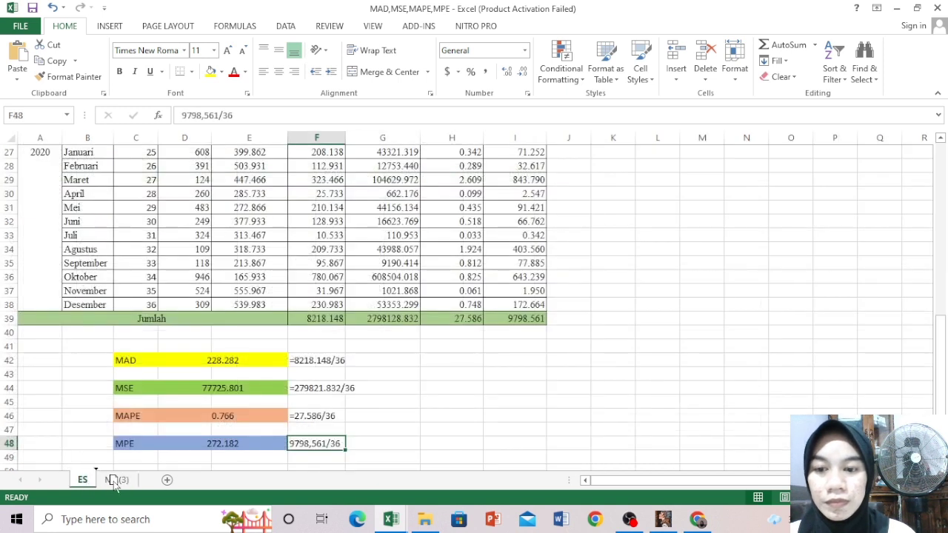
pyautogui.click(116, 480)
pyautogui.click(417, 241)
pyautogui.write('=abs(')
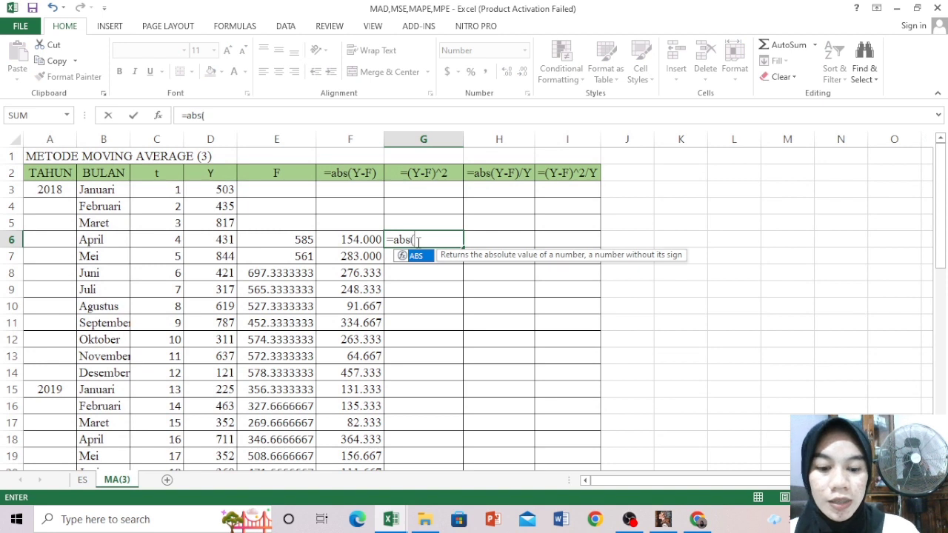
pyautogui.click(211, 243)
pyautogui.write('-')
pyautogui.click(282, 241)
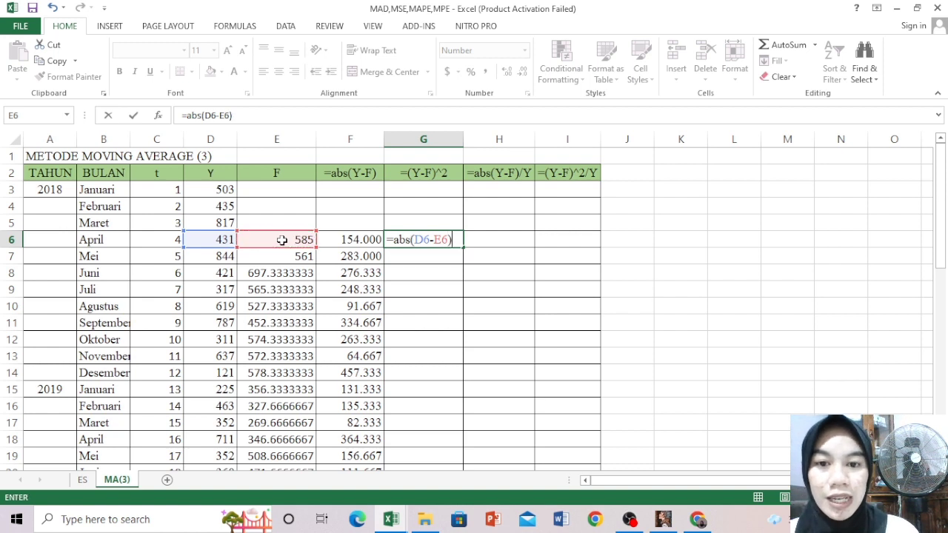
pyautogui.hotkey('shift', 'Return')
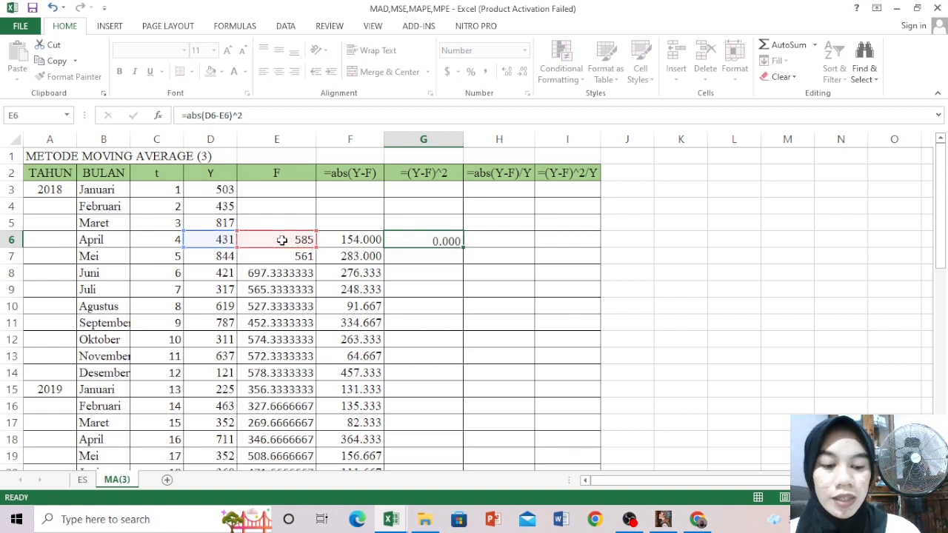
pyautogui.keyDown('shift'); pyautogui.click(454, 242); pyautogui.keyUp('shift')
pyautogui.moveTo(460, 246); pyautogui.dragTo(434, 443)
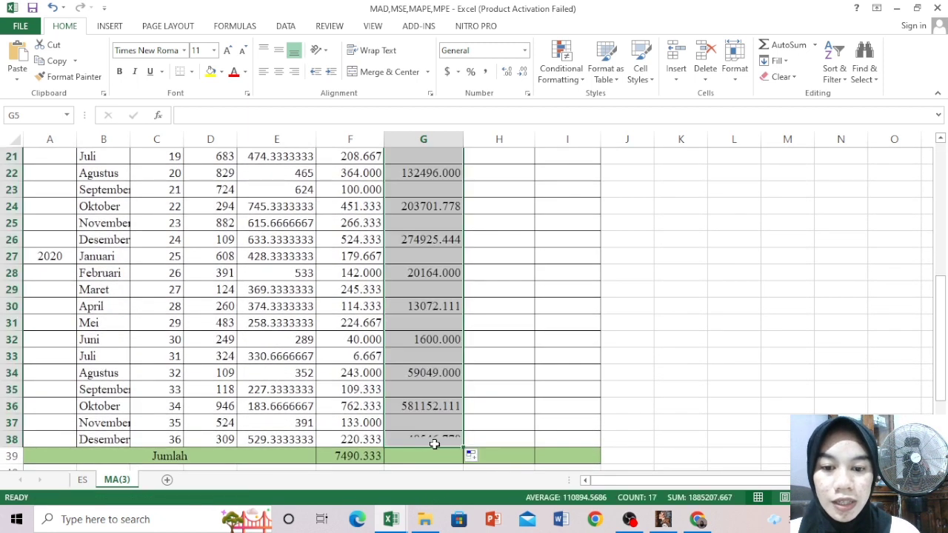
pyautogui.moveTo(945, 314); pyautogui.dragTo(895, 181)
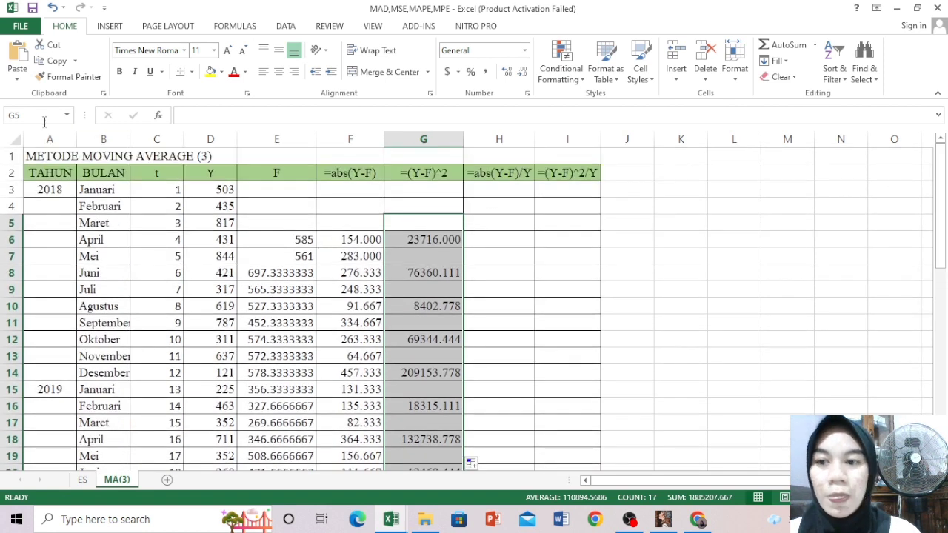
pyautogui.click(51, 8)
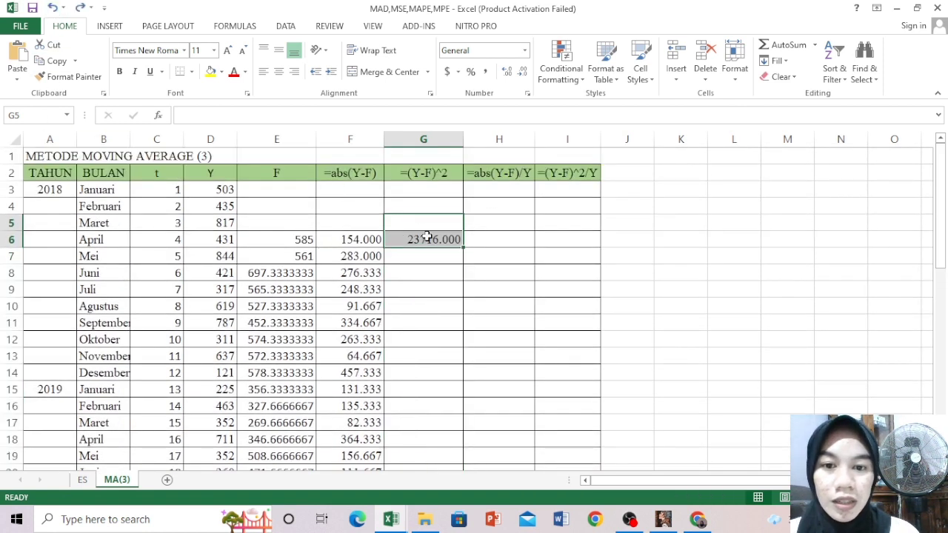
# Fill the squared-error formula from G6 down to G38 and total G6:G38 in the Jumlah row at G39
pyautogui.click(453, 242)
pyautogui.moveTo(463, 248); pyautogui.dragTo(439, 446)
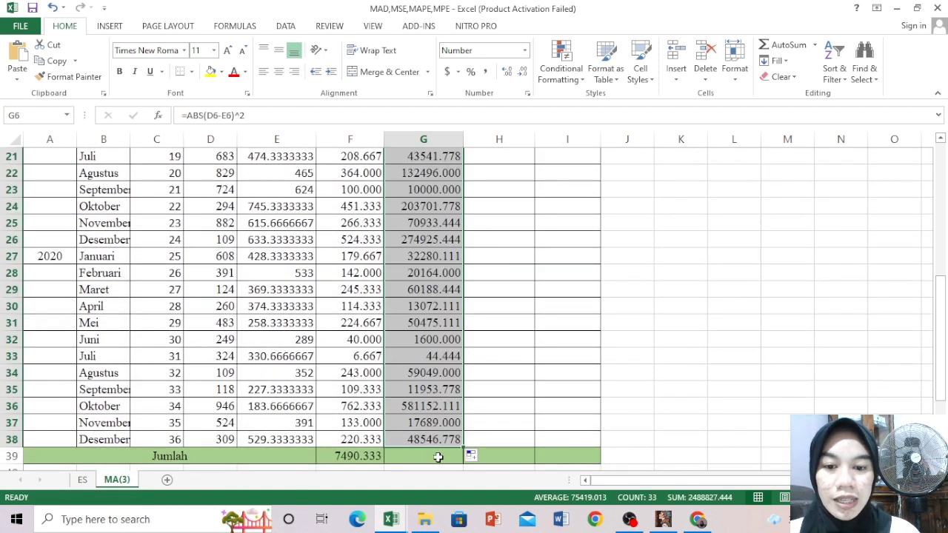
pyautogui.click(439, 457)
pyautogui.write('=sum')
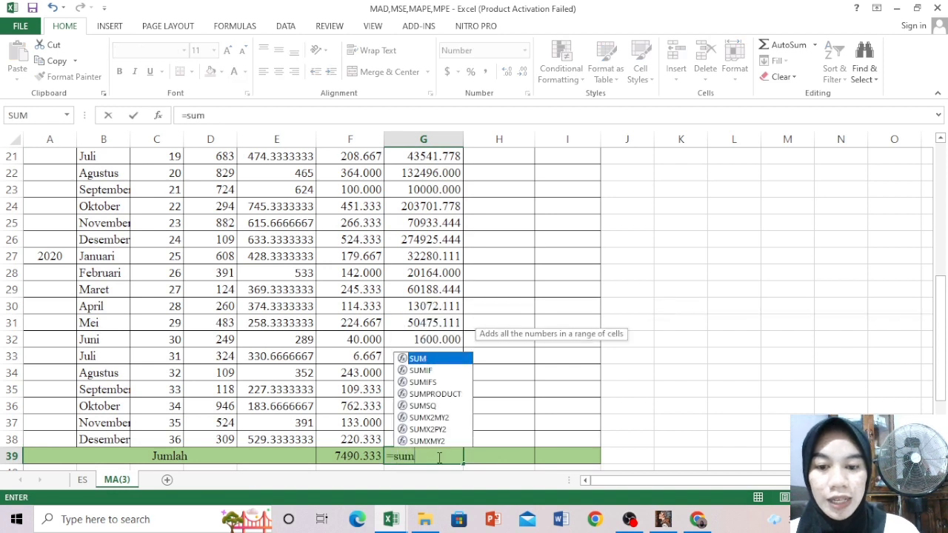
pyautogui.write('(')
pyautogui.moveTo(437, 439); pyautogui.dragTo(424, 239)
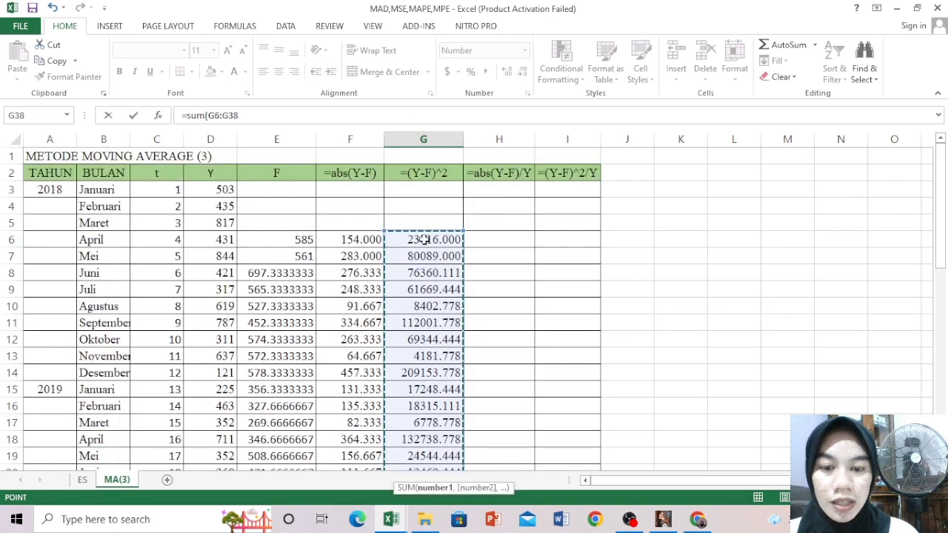
pyautogui.press('Return')
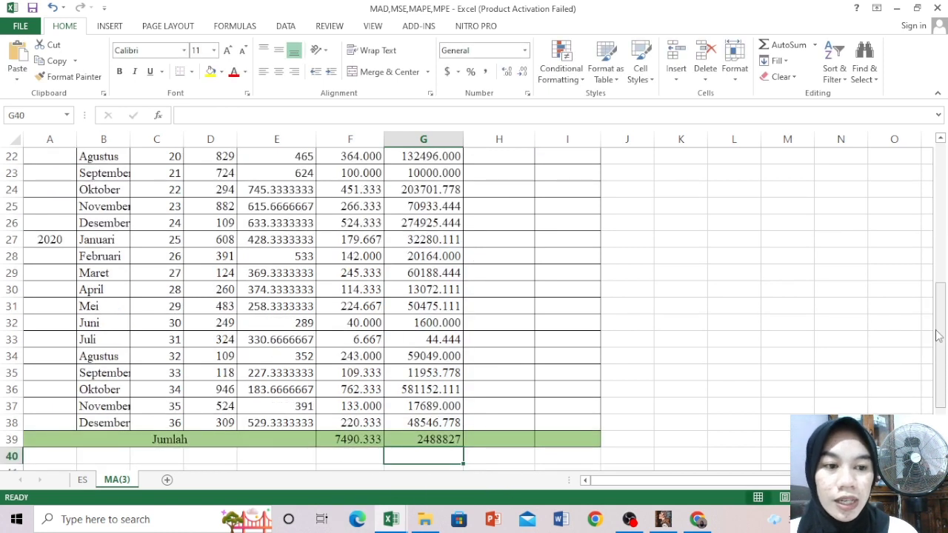
# Re-enter the MSE formula in D44 as =G39/C38, dividing the squared error total by the 36 periods
pyautogui.scroll(-3, 945, 370)
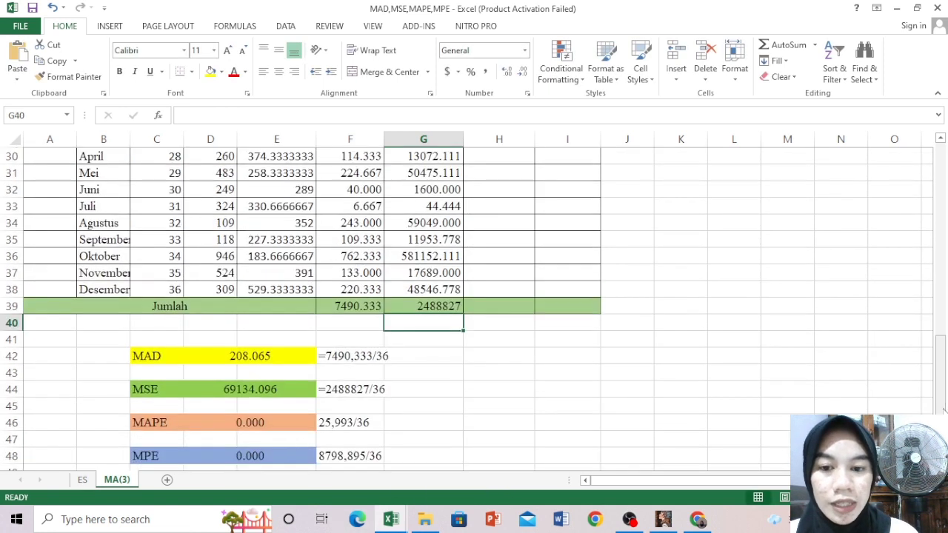
pyautogui.click(233, 392)
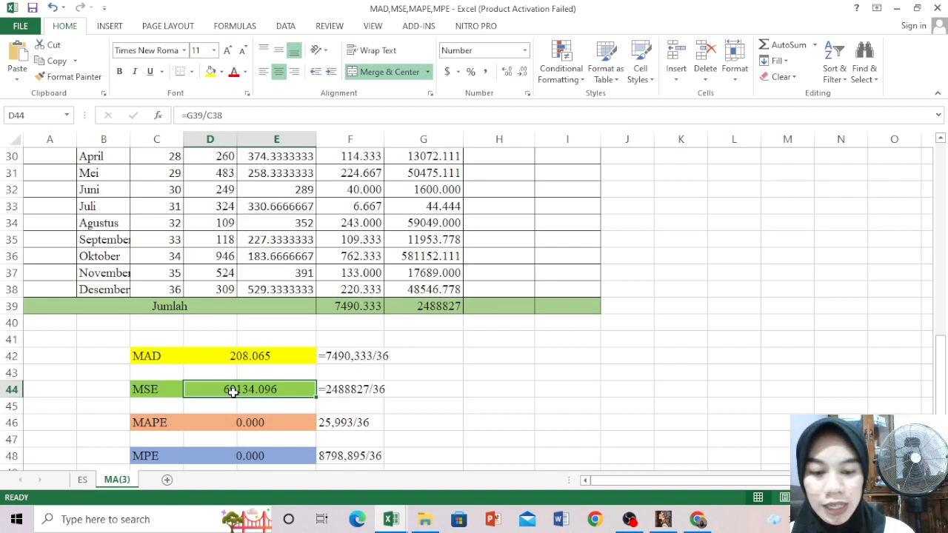
pyautogui.write('=')
pyautogui.click(450, 310)
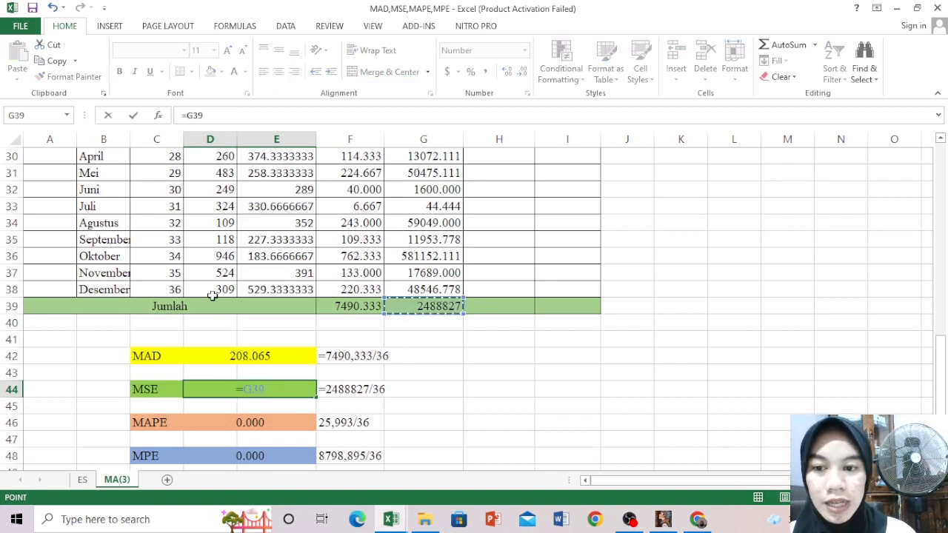
pyautogui.write('/')
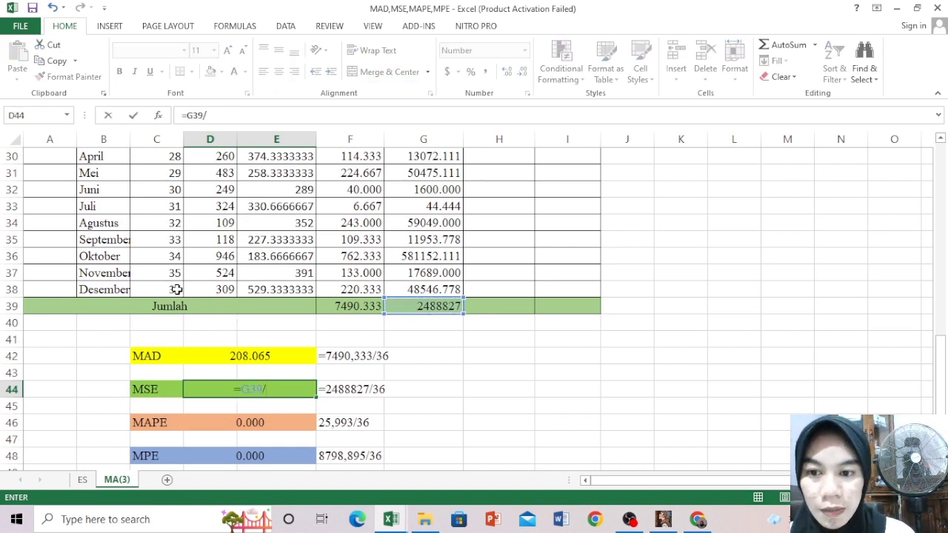
pyautogui.click(169, 289)
pyautogui.press('Return')
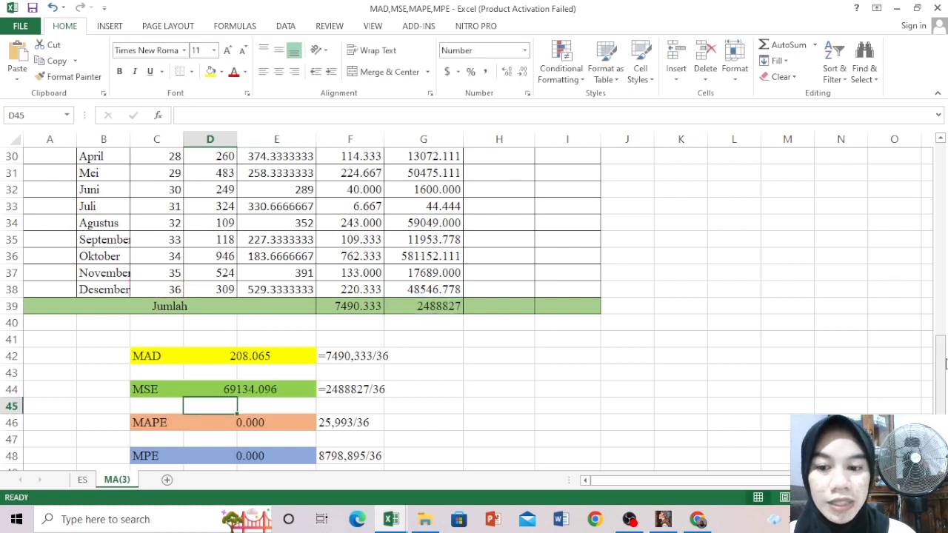
# Calculate the absolute percentage error for April 2018 in H6 as =ABS(D6-E6)/D6
pyautogui.moveTo(943, 326); pyautogui.dragTo(945, 150)
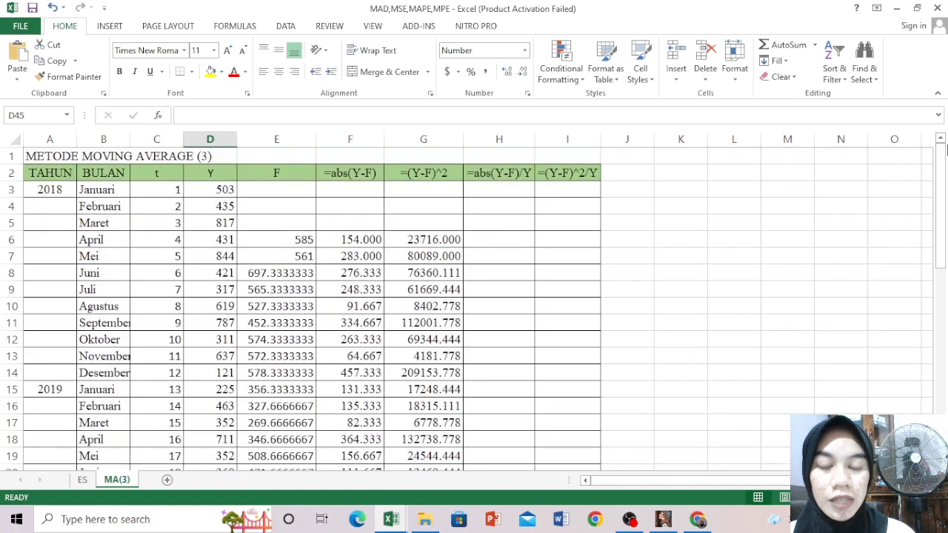
pyautogui.click(491, 240)
pyautogui.write('=abs')
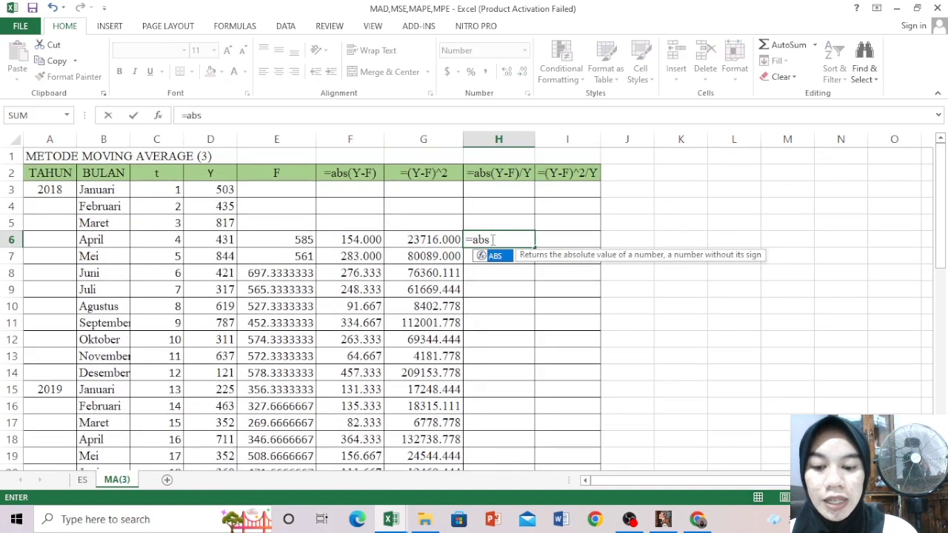
pyautogui.write('(')
pyautogui.click(213, 242)
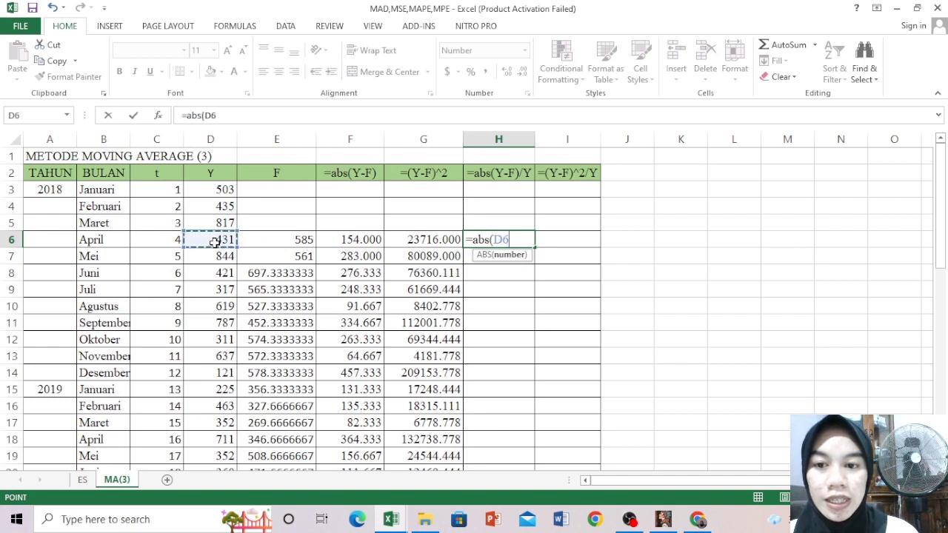
pyautogui.write('-')
pyautogui.click(278, 241)
pyautogui.write(')/')
pyautogui.click(200, 241)
pyautogui.press('Return')
# Fill the absolute percentage error formula from H6 down to H38
pyautogui.click(492, 241)
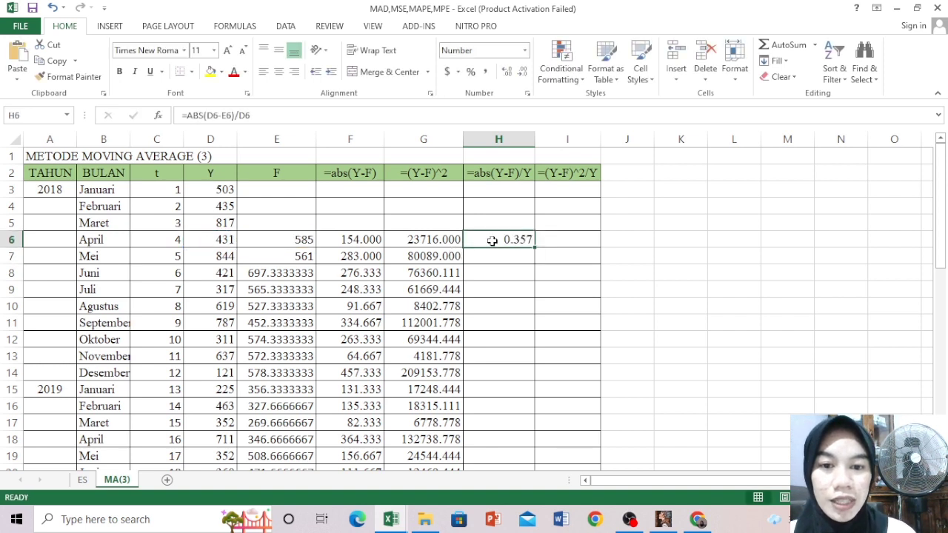
pyautogui.moveTo(534, 246); pyautogui.dragTo(519, 452)
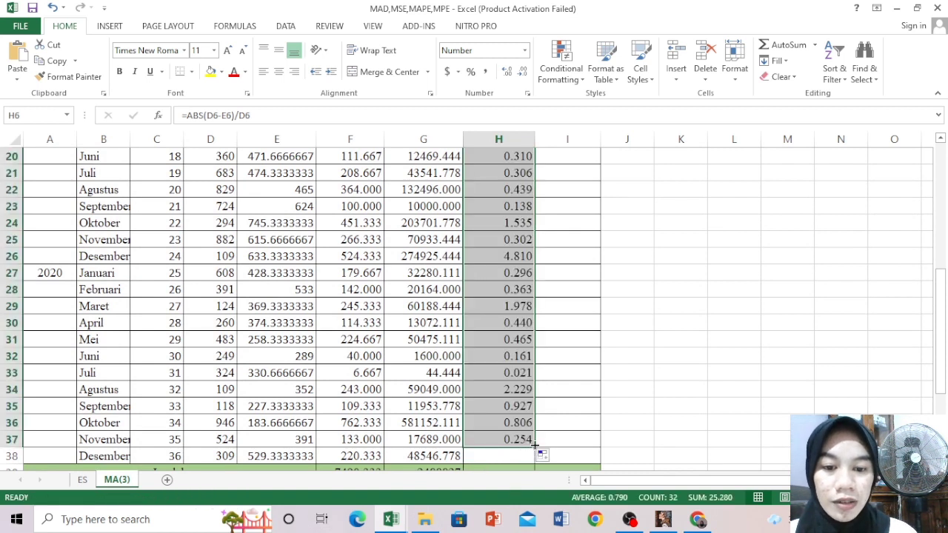
pyautogui.click(531, 441)
pyautogui.moveTo(533, 448); pyautogui.dragTo(531, 460)
# Total the absolute percentage errors in the Jumlah row by summing H6:H38 in H39
pyautogui.moveTo(947, 326); pyautogui.dragTo(932, 412)
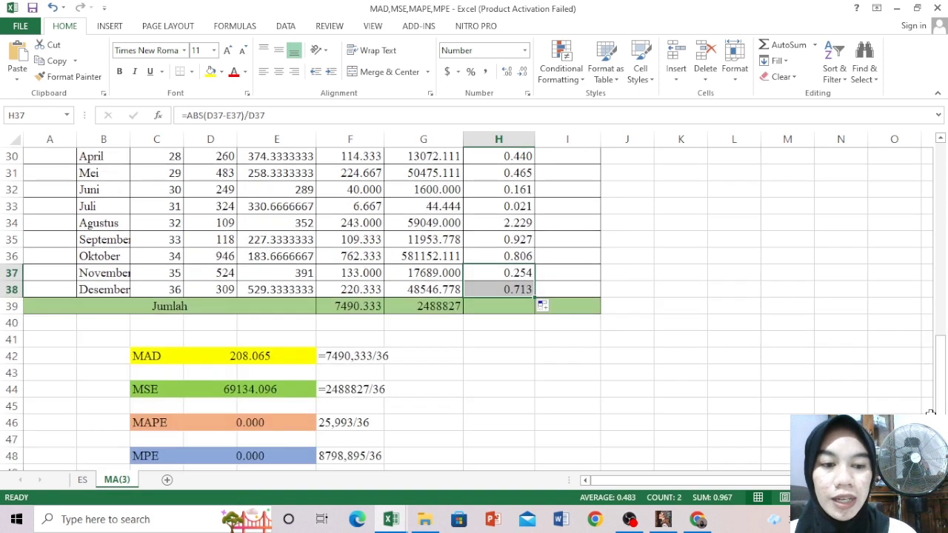
pyautogui.click(489, 307)
pyautogui.write('=su')
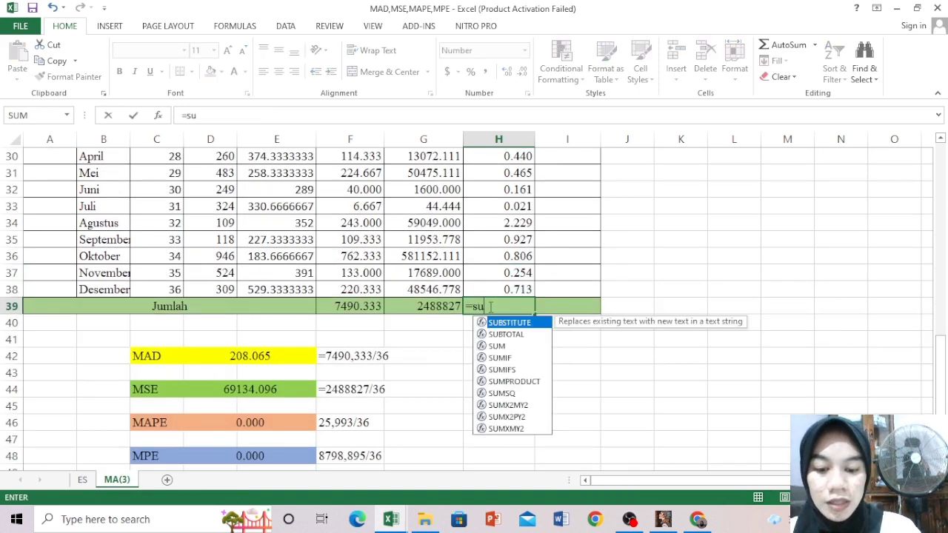
pyautogui.write('m(')
pyautogui.moveTo(523, 287); pyautogui.dragTo(512, 204)
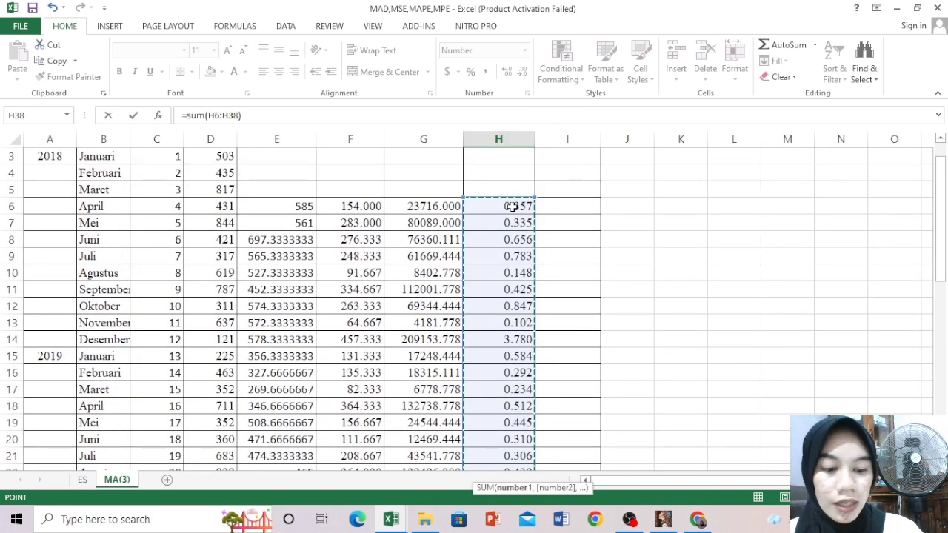
pyautogui.press('Return')
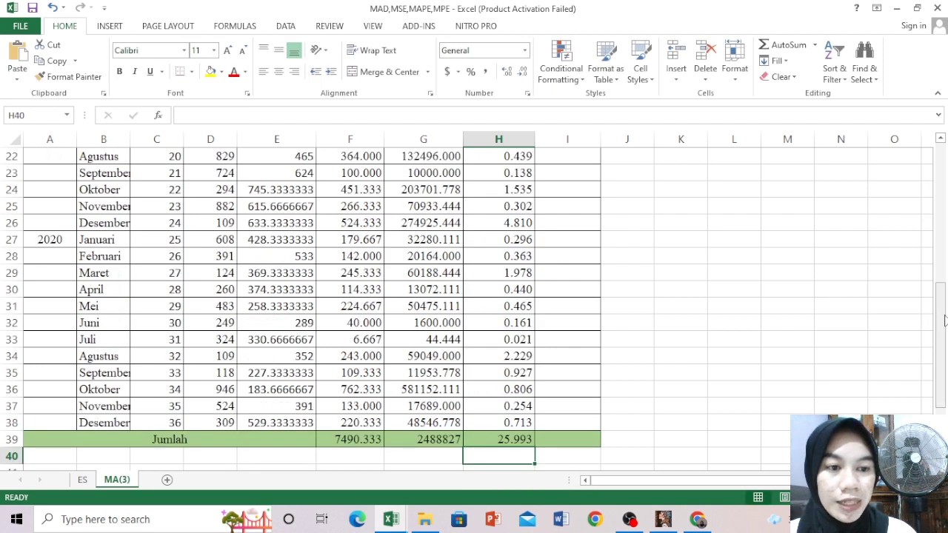
# Enter =H39/C38 in the MPE result cell D48, dividing the column H total by the 36 periods
pyautogui.scroll(-3, 944, 320)
pyautogui.click(252, 458)
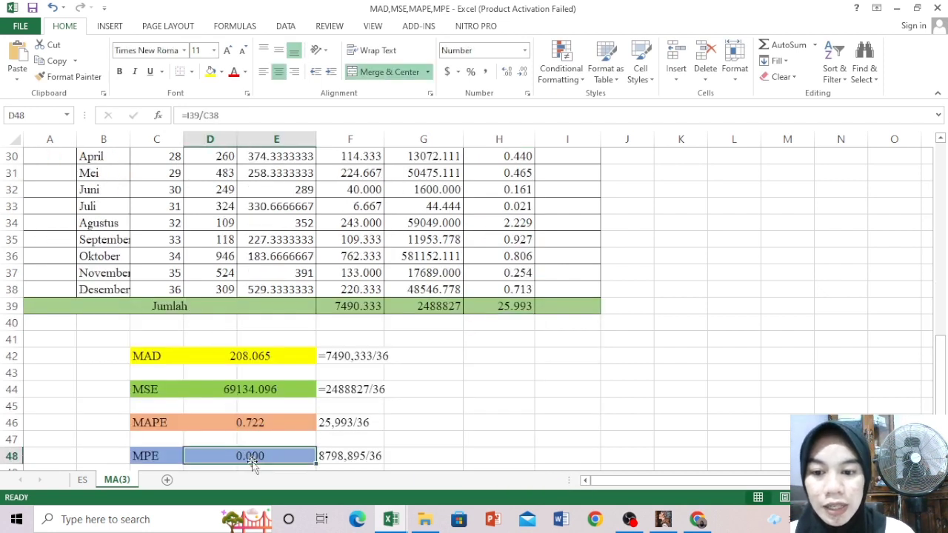
pyautogui.write('=')
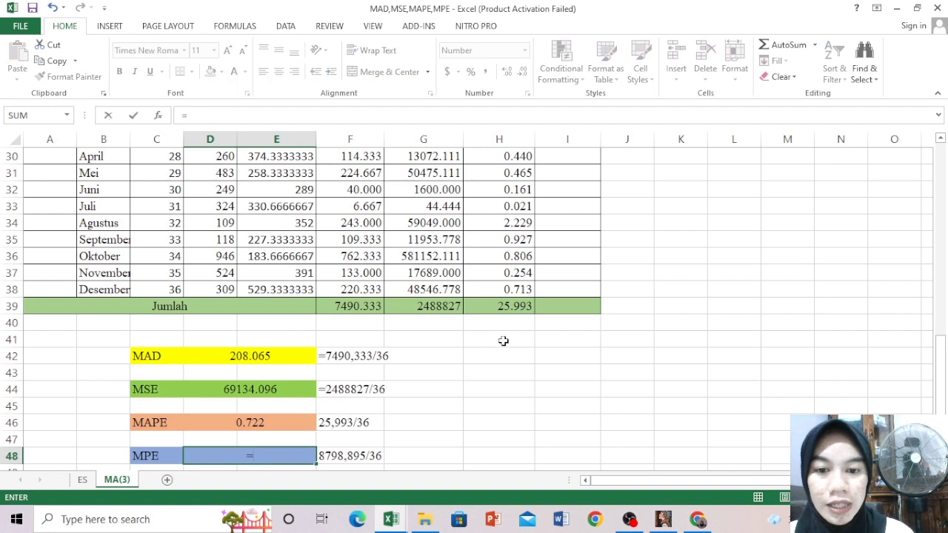
pyautogui.click(509, 308)
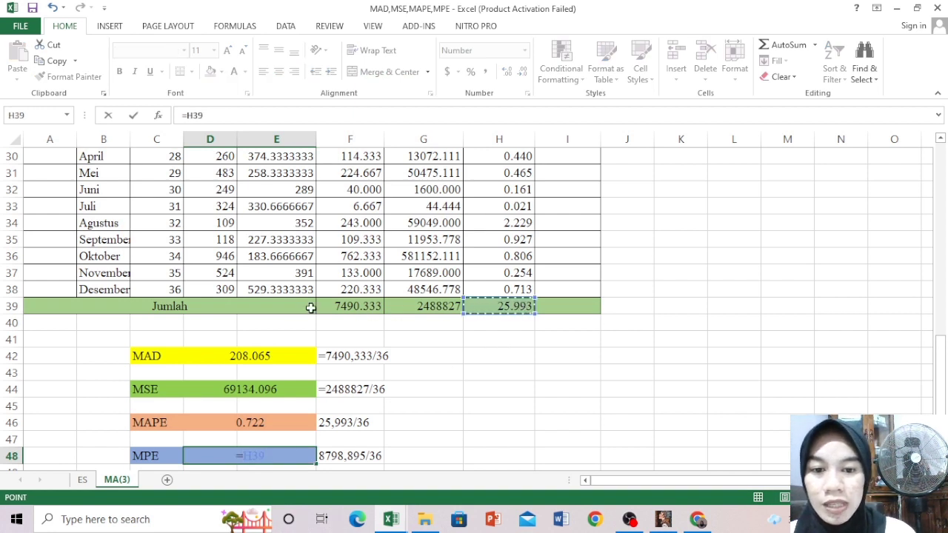
pyautogui.write('/')
pyautogui.click(158, 291)
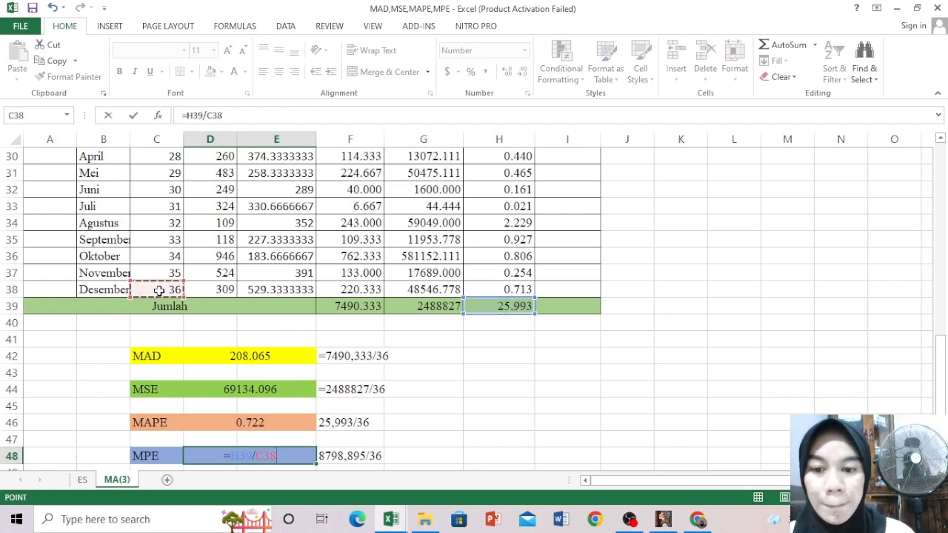
pyautogui.press('Return')
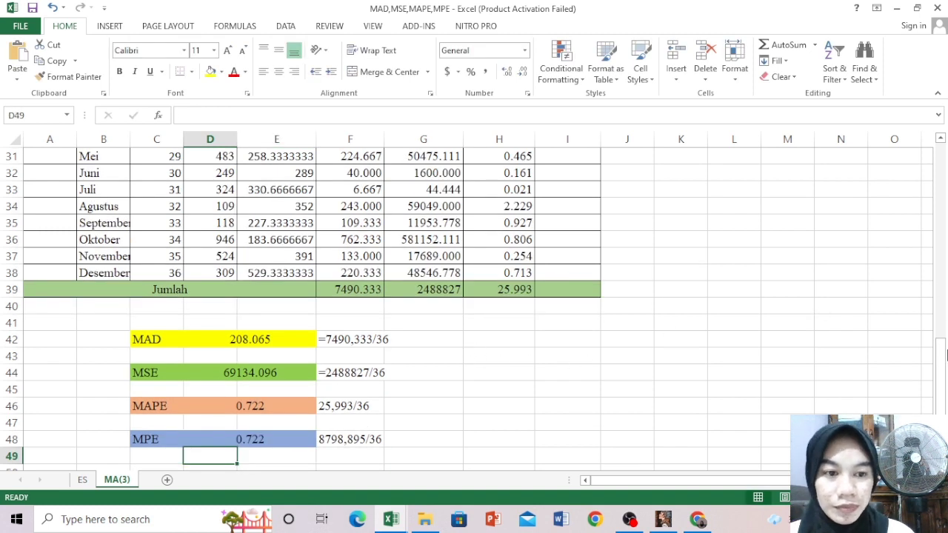
# Start a formula for April 2018 in I6 of the =(Y-F)^2/Y column
pyautogui.moveTo(942, 356); pyautogui.dragTo(942, 160)
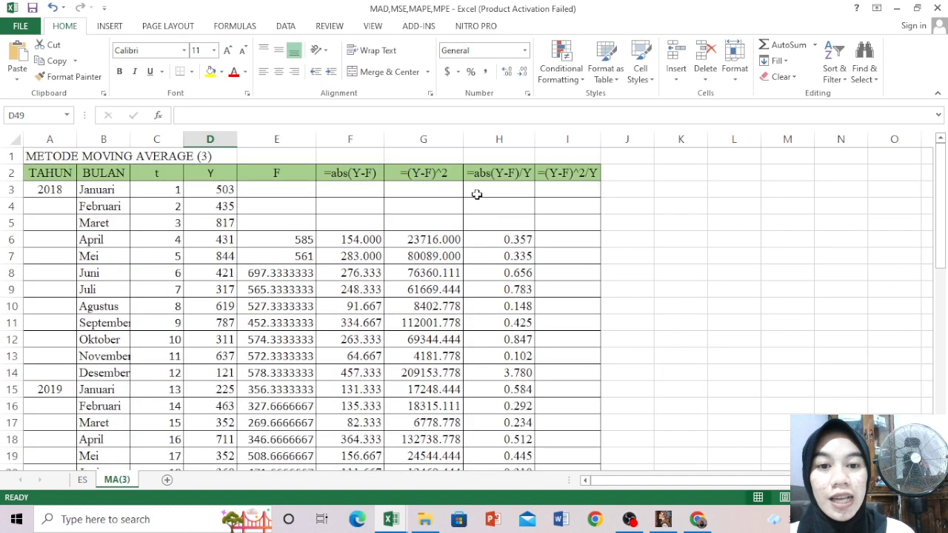
pyautogui.click(569, 242)
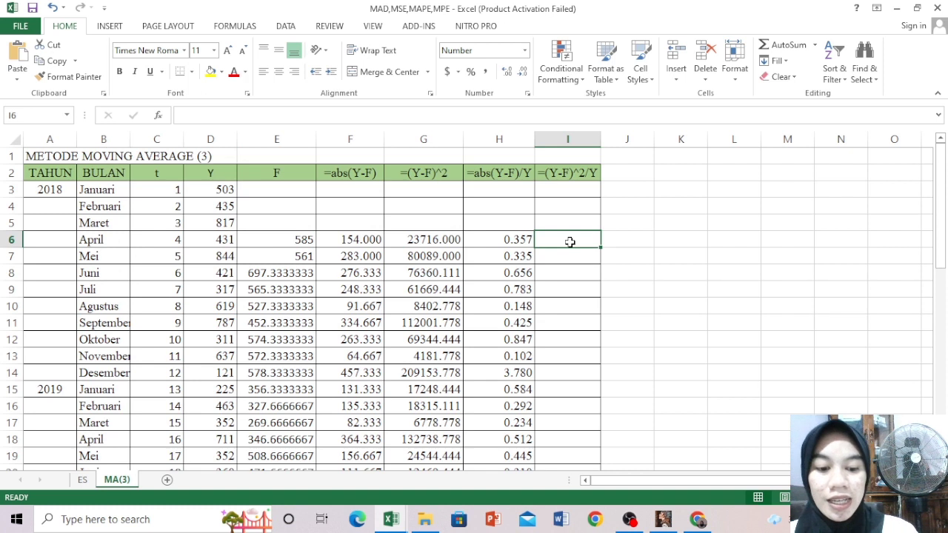
pyautogui.write('=')
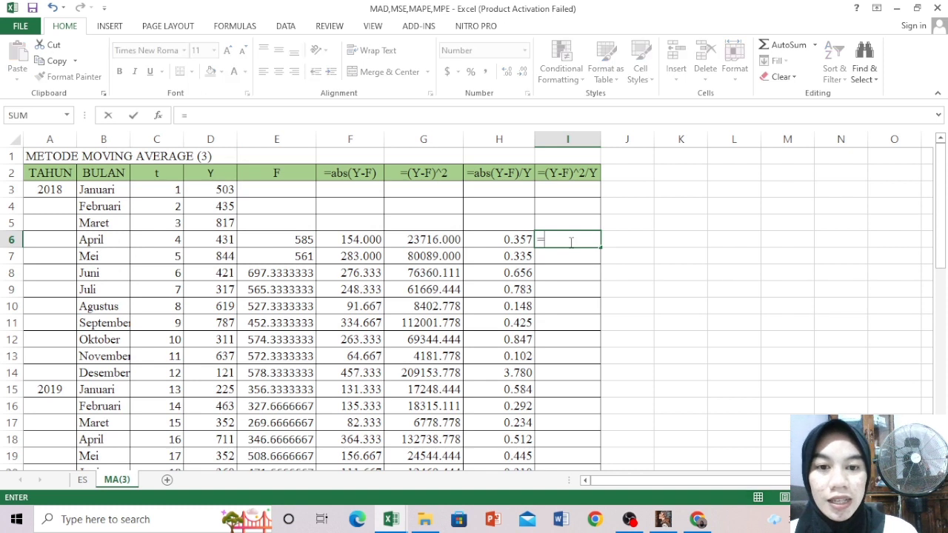
pyautogui.click(223, 241)
pyautogui.press('BackSpace')
pyautogui.press('BackSpace')
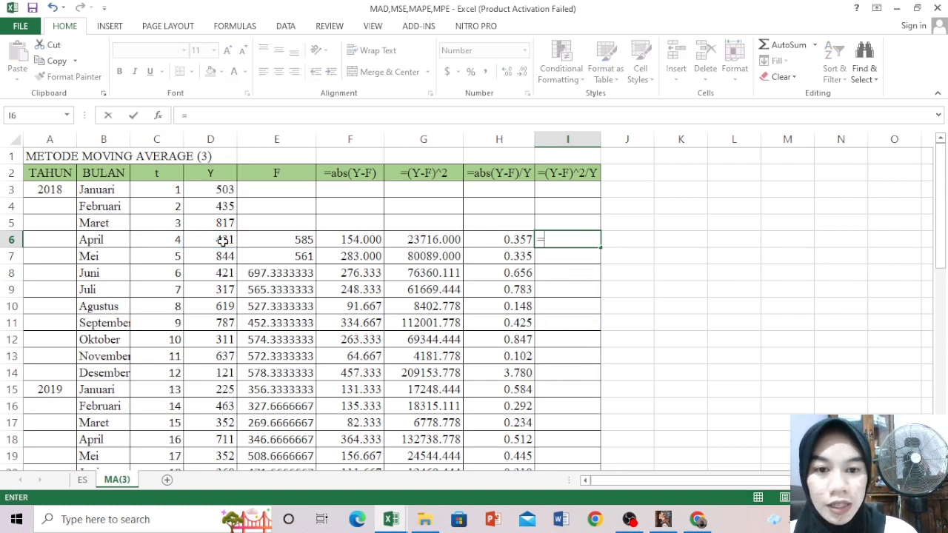
pyautogui.click(211, 240)
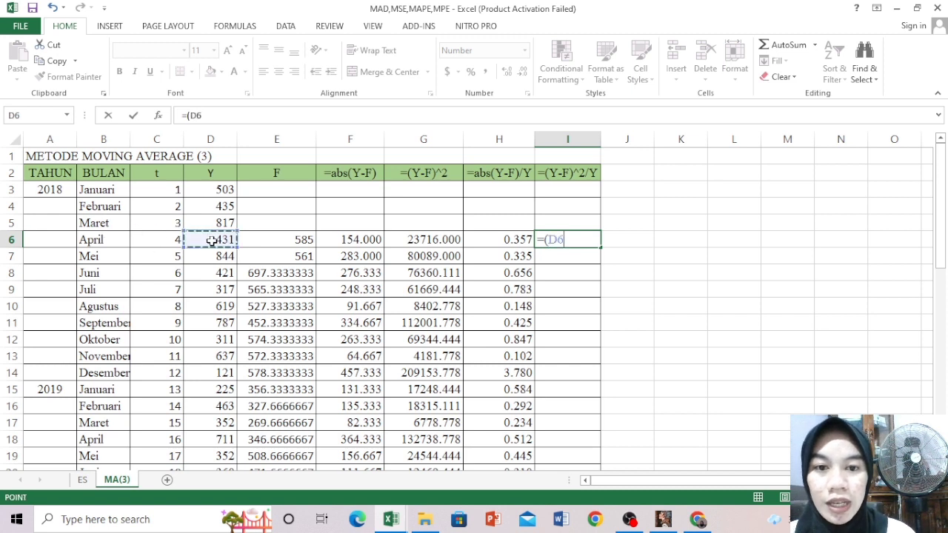
pyautogui.press('Return')
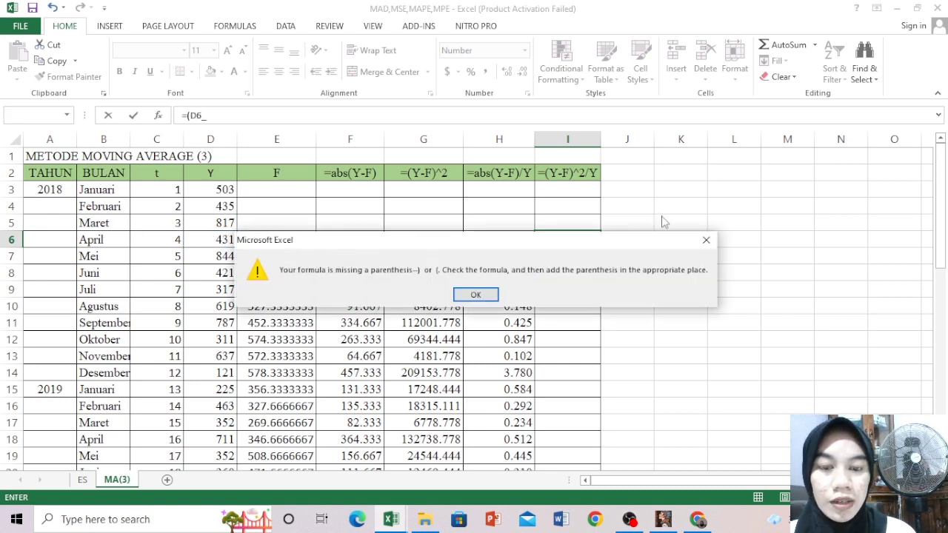
pyautogui.click(707, 242)
pyautogui.press('BackSpace')
pyautogui.press('BackSpace')
pyautogui.press('BackSpace')
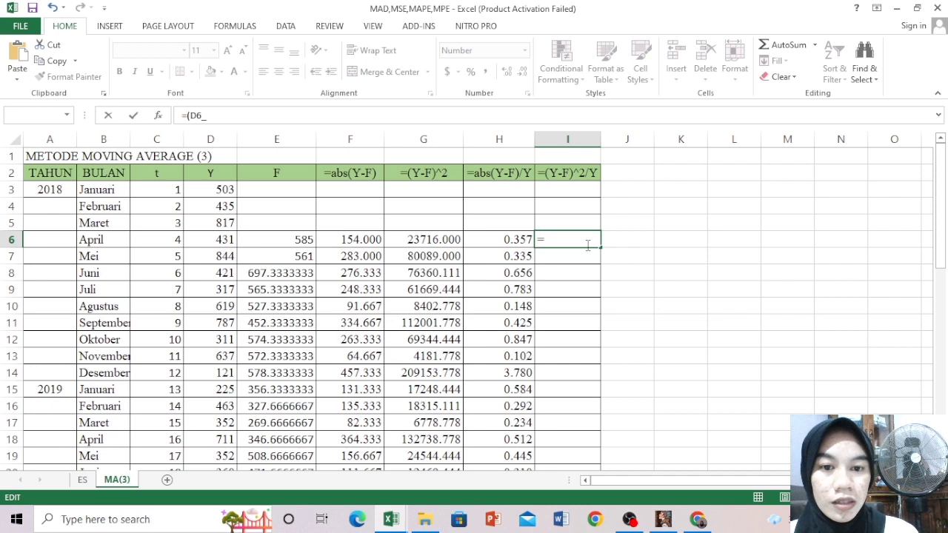
# Complete the April 2018 formula in I6 as =(D6-E6)^2/D6
pyautogui.write('(')
pyautogui.click(223, 240)
pyautogui.write('-')
pyautogui.click(294, 247)
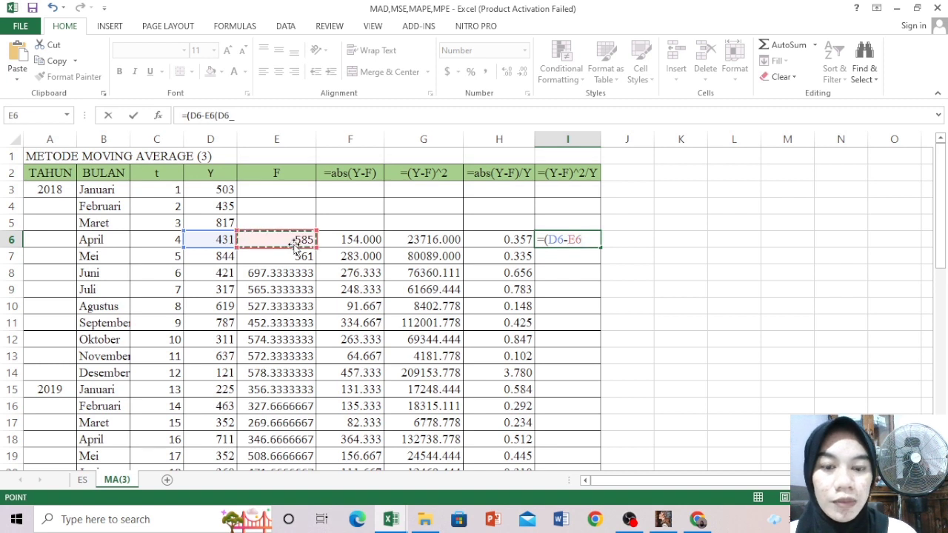
pyautogui.write(')^')
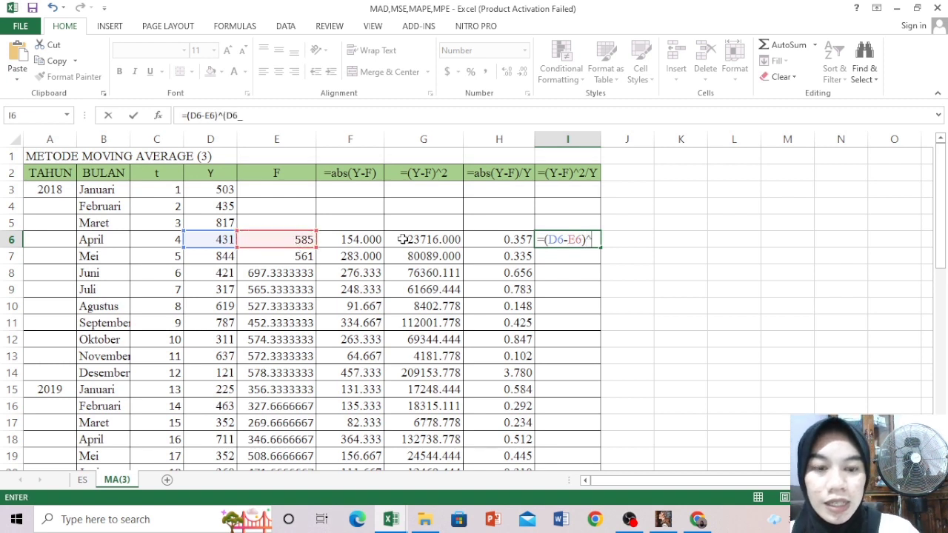
pyautogui.write('@')
pyautogui.press('BackSpace')
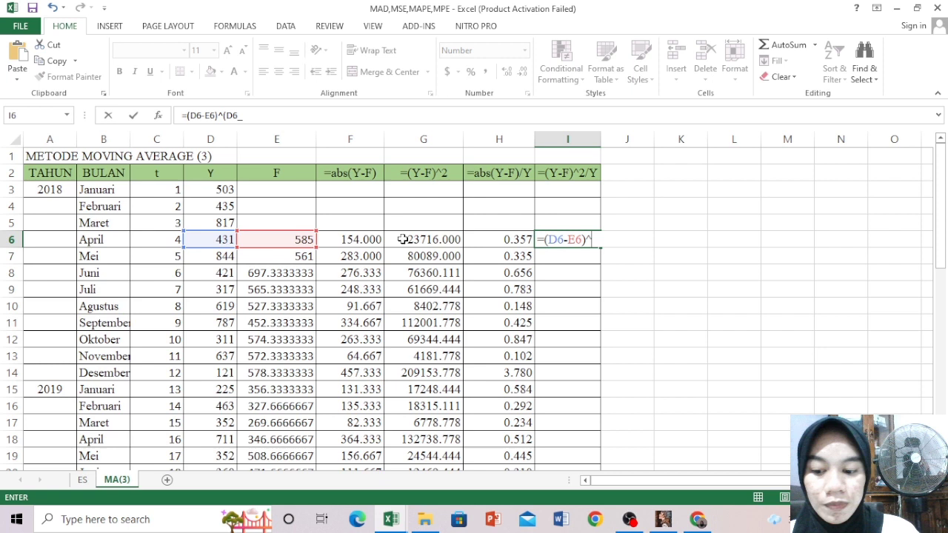
pyautogui.write('2?')
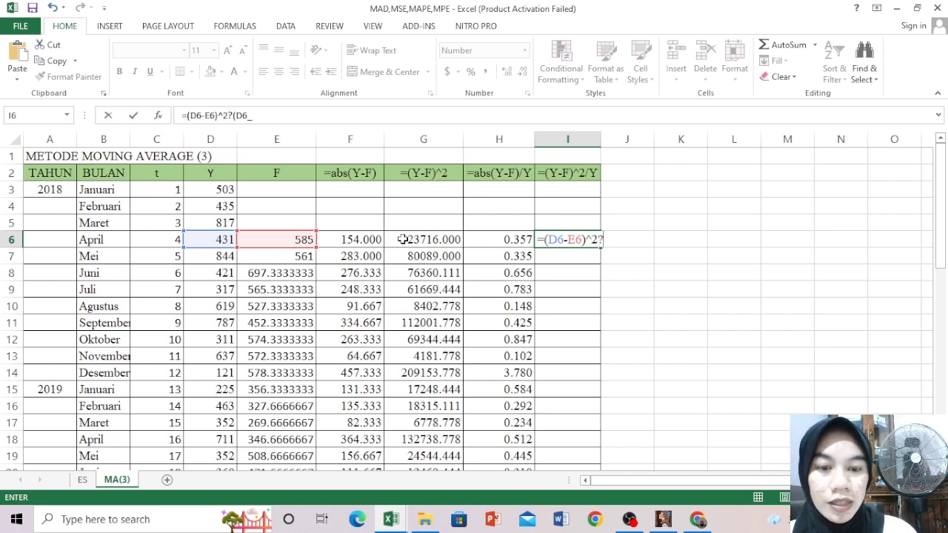
pyautogui.press('BackSpace')
pyautogui.write('/')
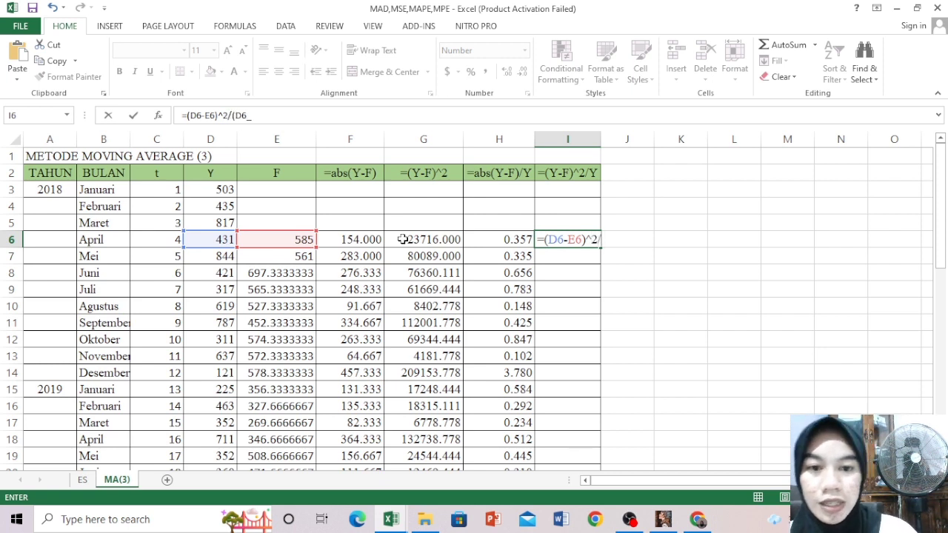
pyautogui.click(219, 241)
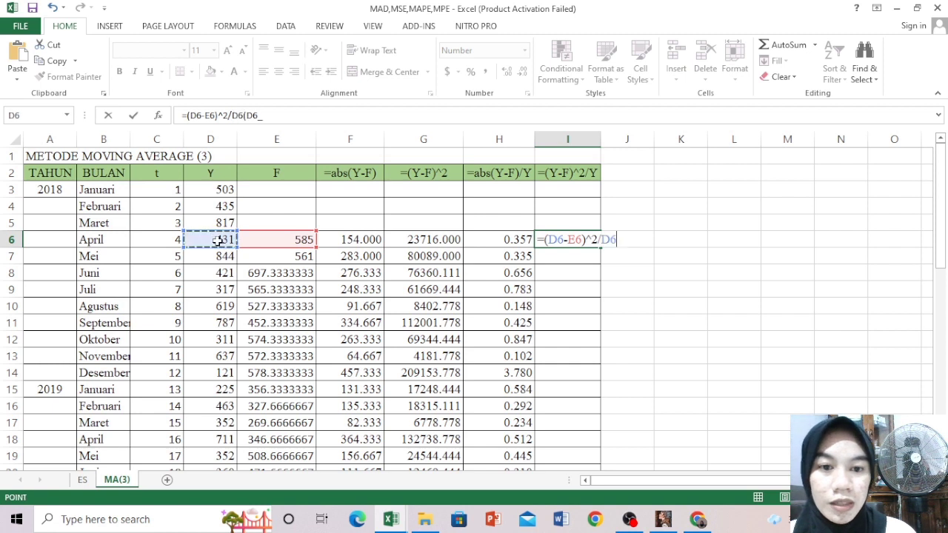
pyautogui.hotkey('shift', 'Return')
# Fill the I6 formula down to I38 and total I6:I38 with SUM in the Jumlah row at I39
pyautogui.click(585, 237)
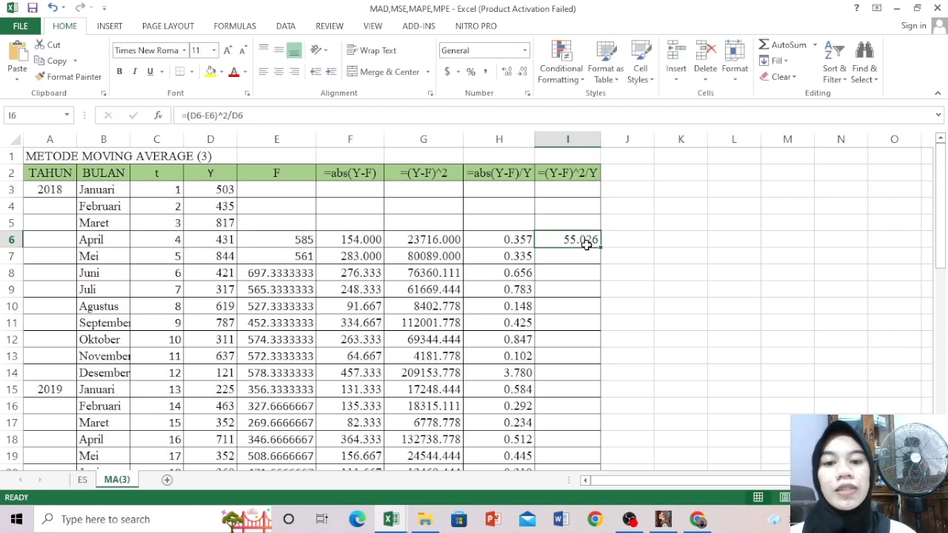
pyautogui.moveTo(600, 247); pyautogui.dragTo(577, 428)
pyautogui.click(579, 441)
pyautogui.write('=sum(')
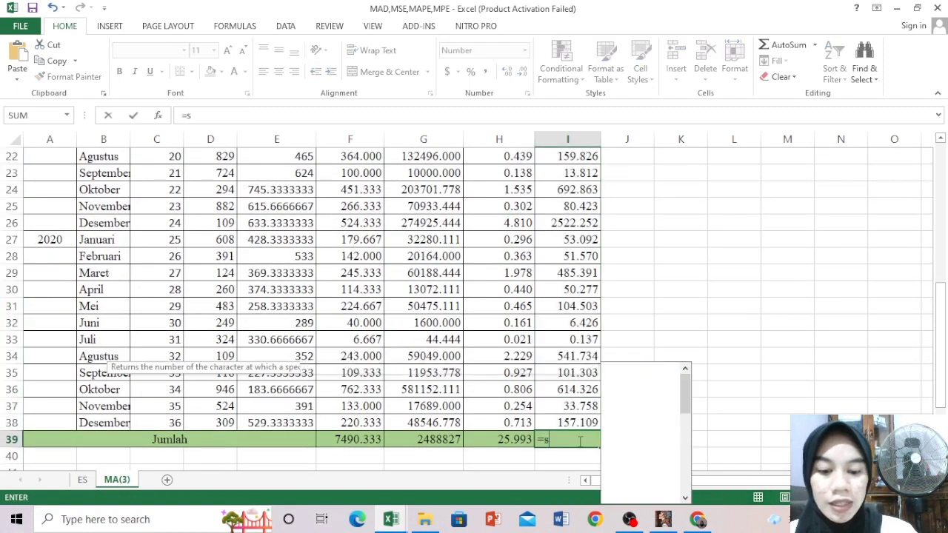
pyautogui.moveTo(563, 421); pyautogui.dragTo(565, 209)
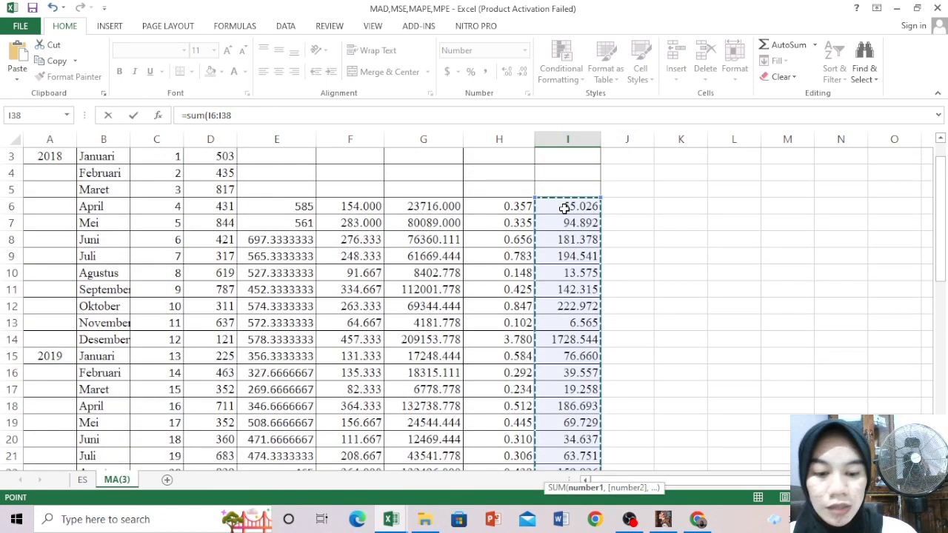
pyautogui.press('Return')
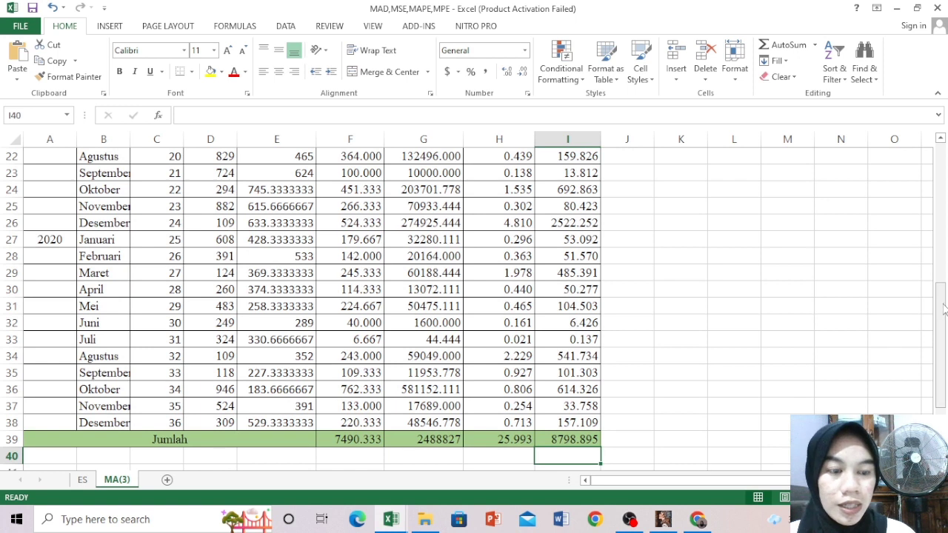
# Replace the MPE result in D48 with =I39/C38, dividing the column I total by the number of periods
pyautogui.scroll(-3, 945, 310)
pyautogui.click(255, 457)
pyautogui.write('=')
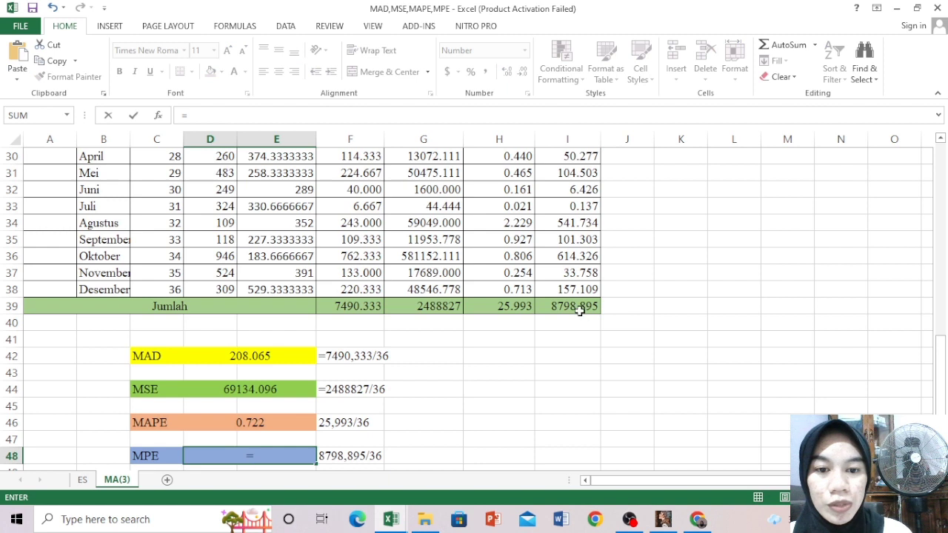
pyautogui.click(565, 306)
pyautogui.write('/')
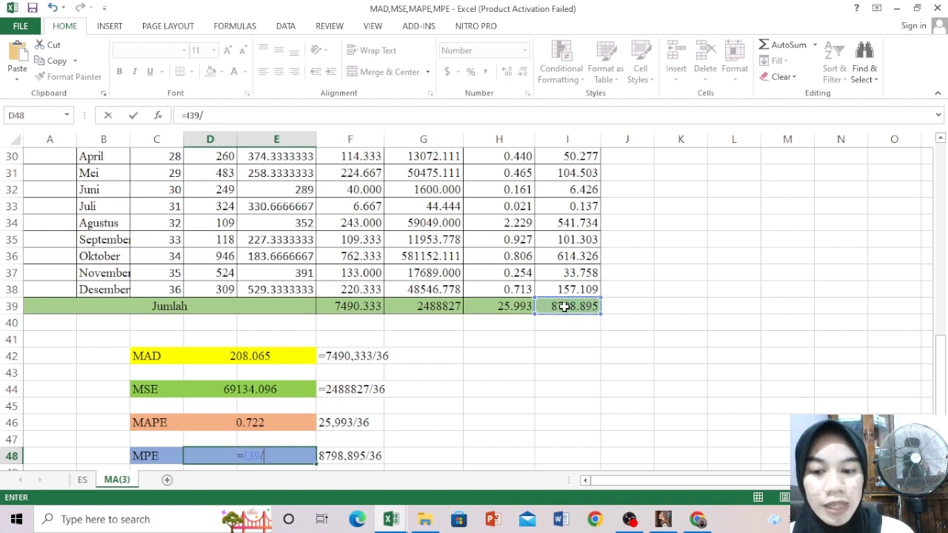
pyautogui.click(168, 290)
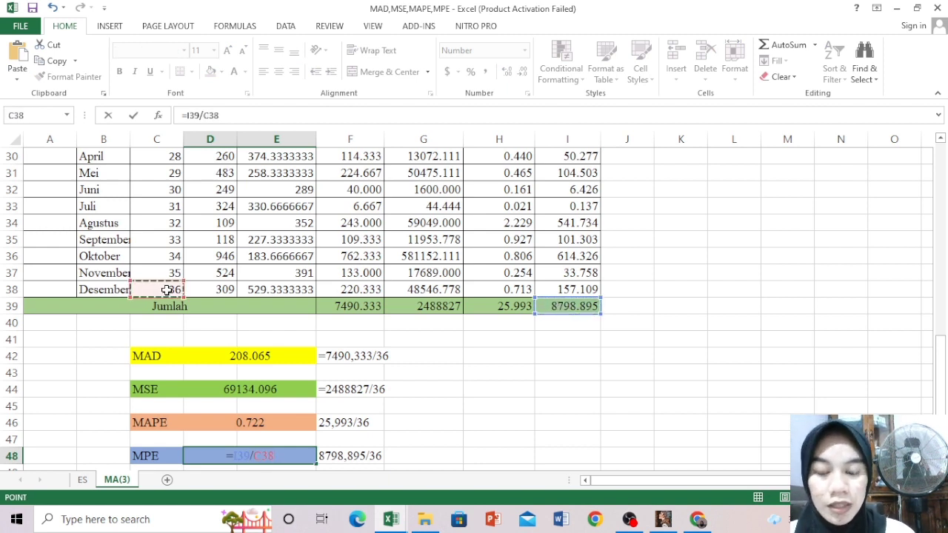
pyautogui.press('Return')
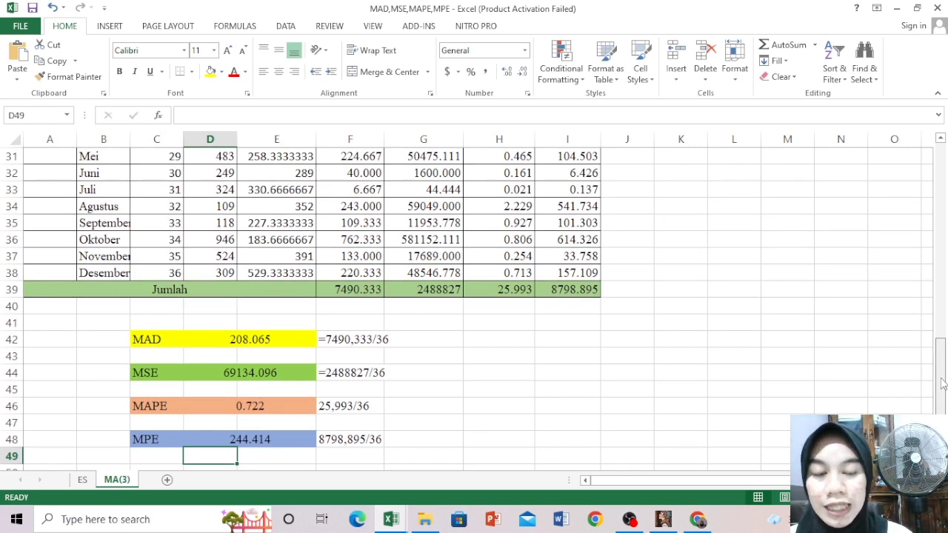
# Review the error table and results on the ES sheet for exponential smoothing
pyautogui.click(83, 482)
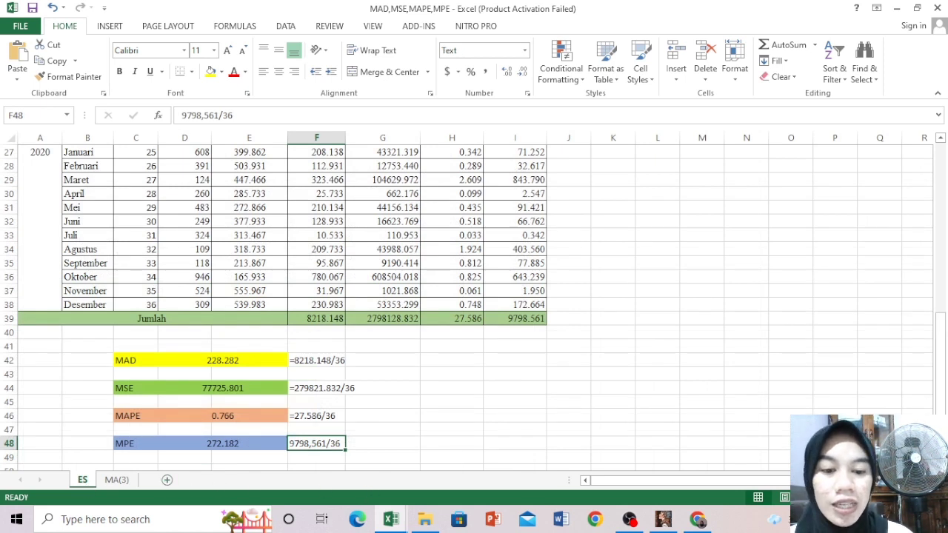
pyautogui.moveTo(942, 326); pyautogui.dragTo(943, 187)
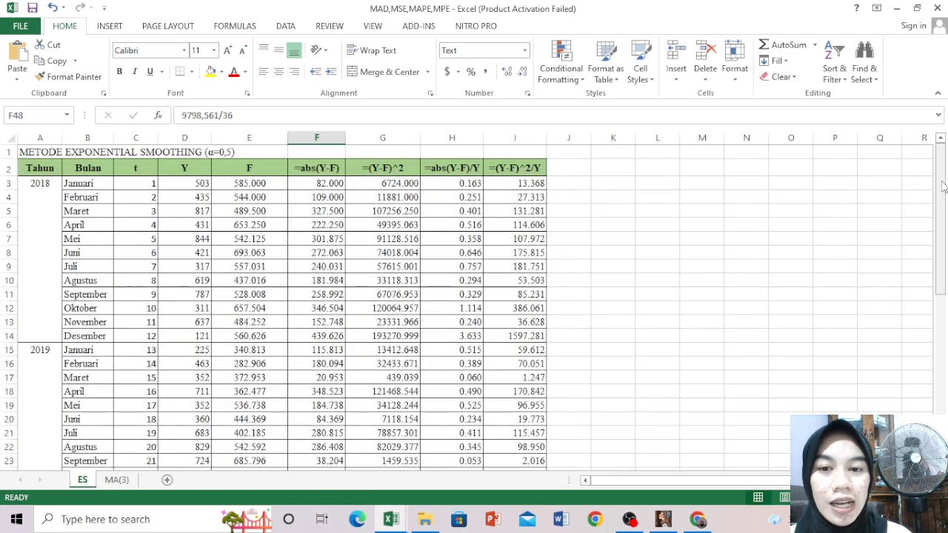
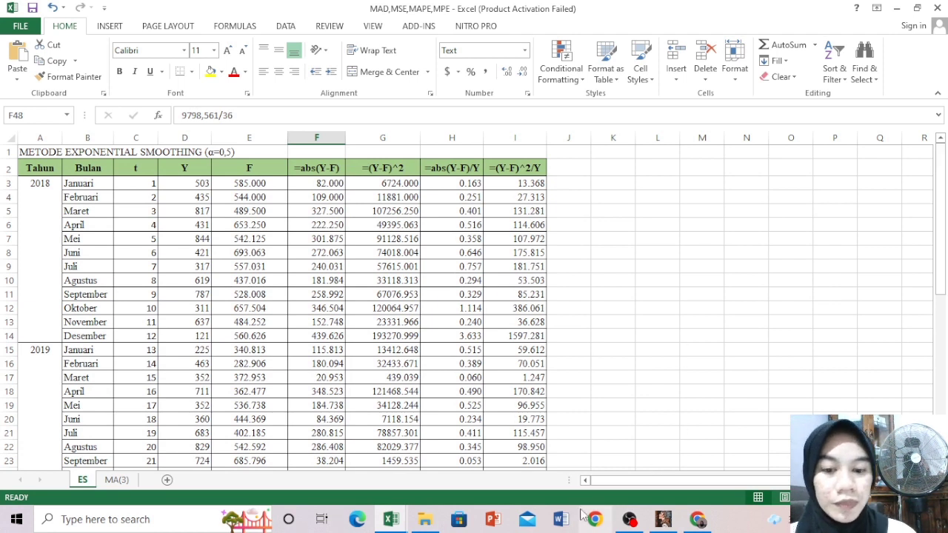
# Open the recent workbook Data Praktek Pemodelan Dekomposisi from File Explorer
pyautogui.moveTo(391, 519)
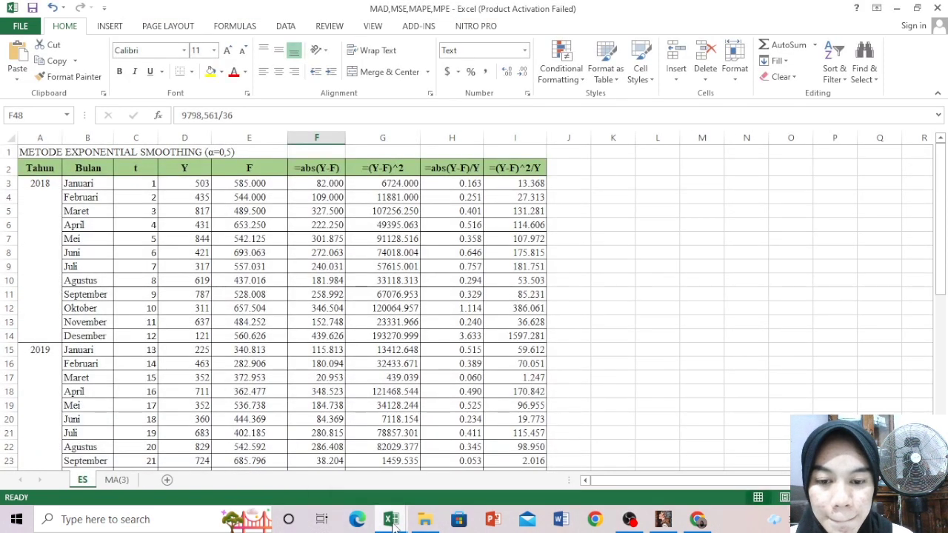
pyautogui.click(435, 524)
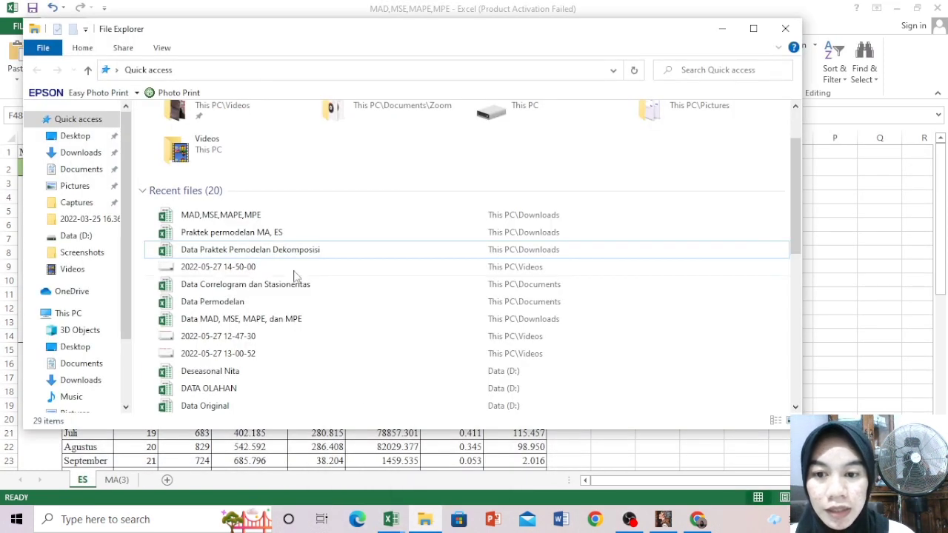
pyautogui.doubleClick(260, 251)
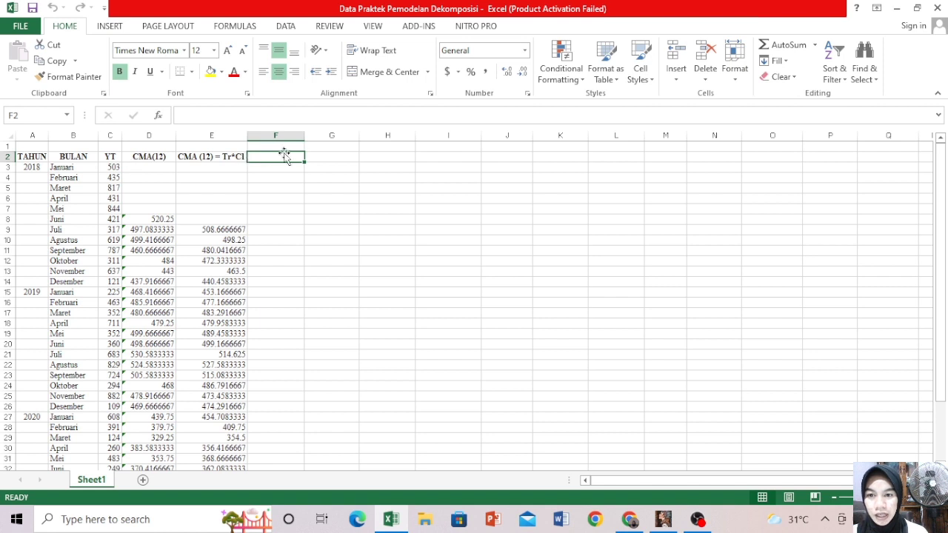
# Enter the column header "Sn*Ir= Yt/Tr*CL" in F2, beside the CMA (12) = Tr*Cl column
pyautogui.write('S')
pyautogui.press('BackSpace')
pyautogui.write('ST')
pyautogui.press('BackSpace')
pyautogui.write('n')
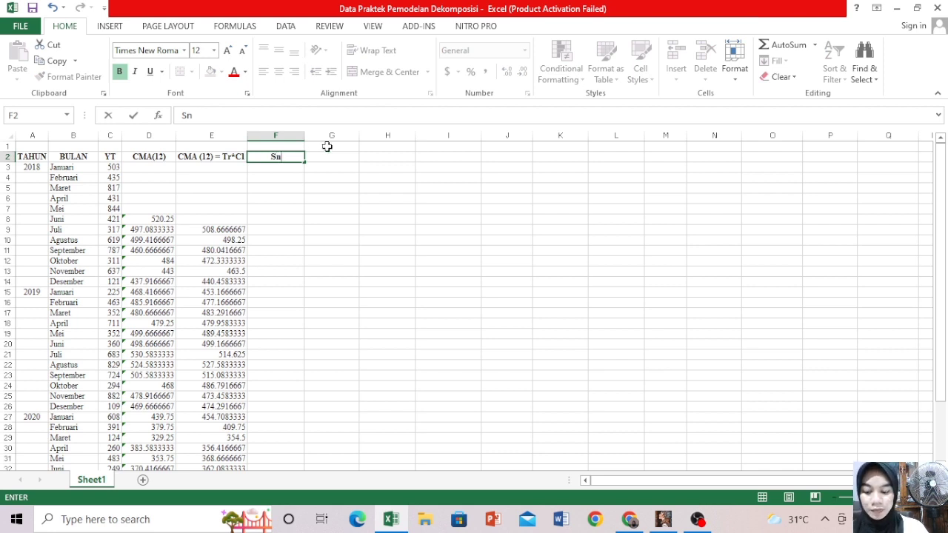
pyautogui.write('*')
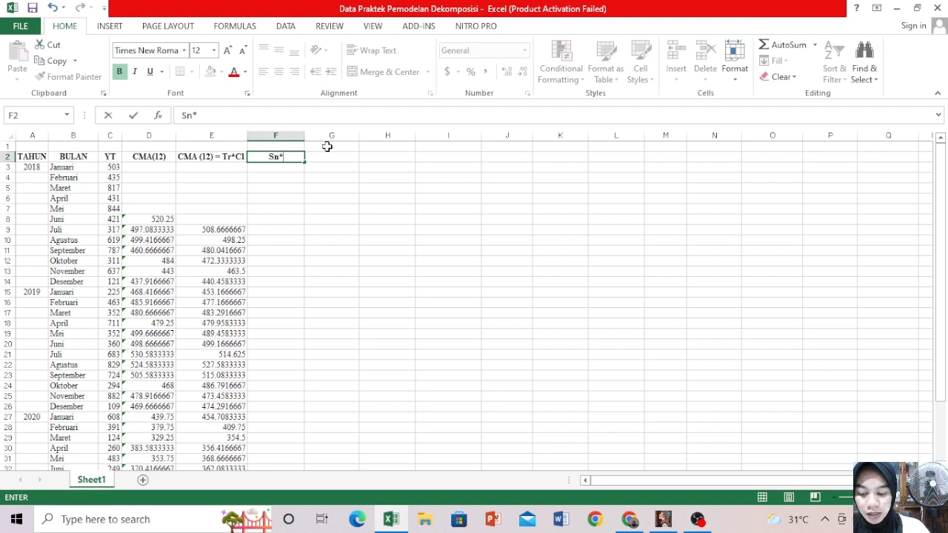
pyautogui.write('Ir')
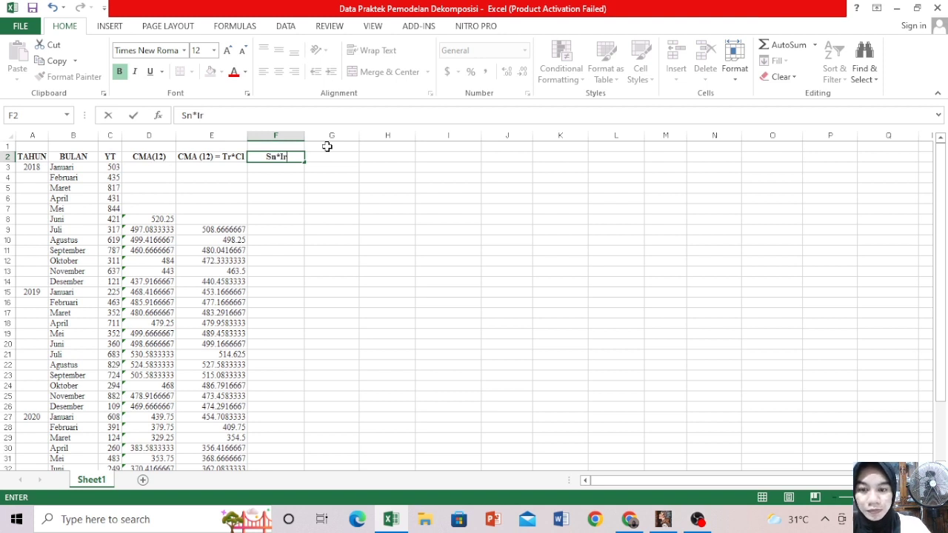
pyautogui.write('=')
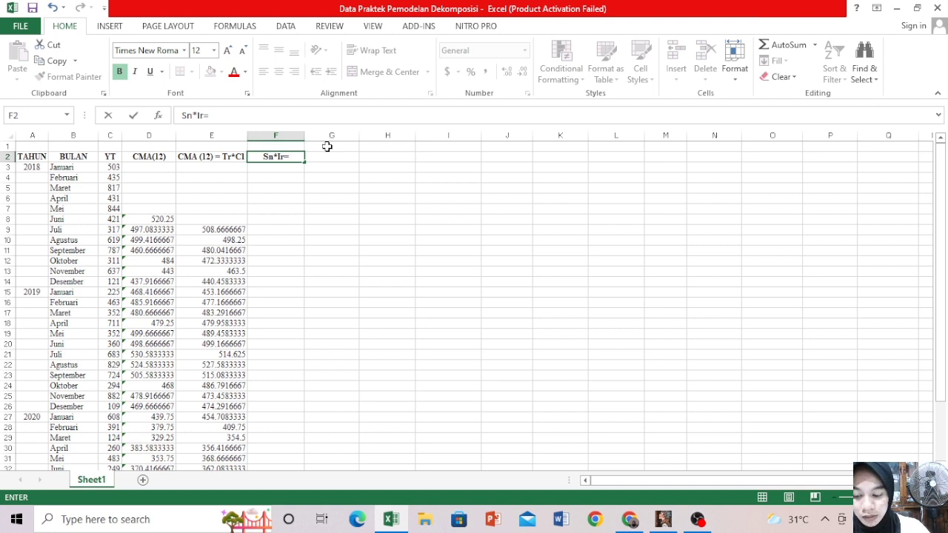
pyautogui.write(' Y')
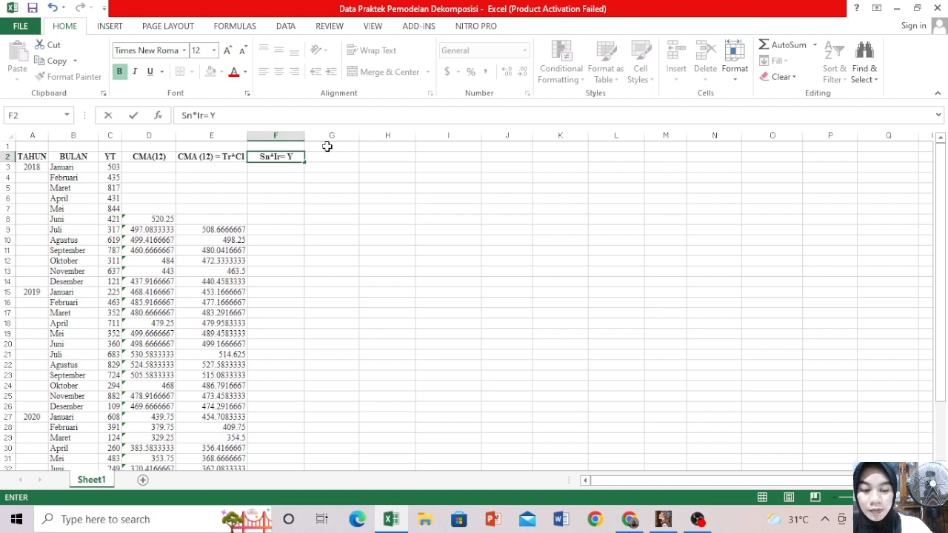
pyautogui.write('t/')
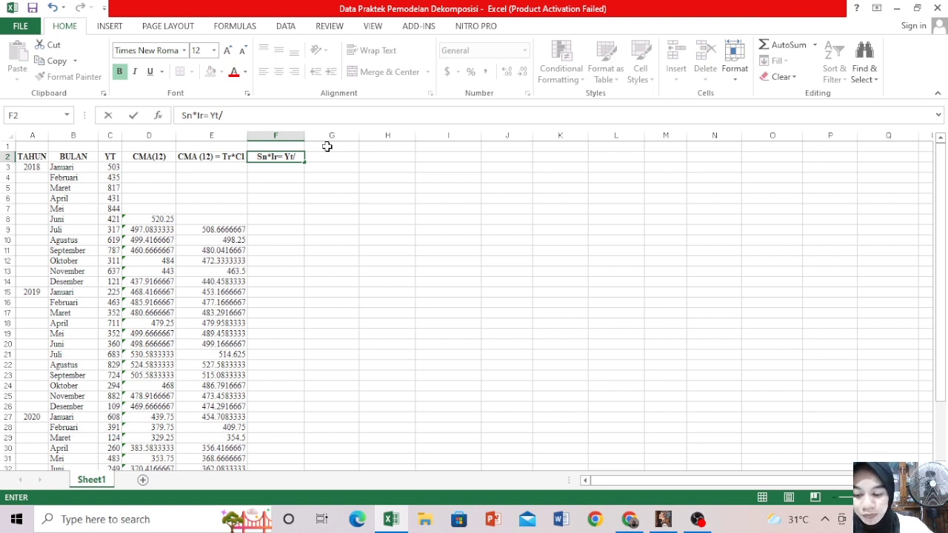
pyautogui.write('Tr')
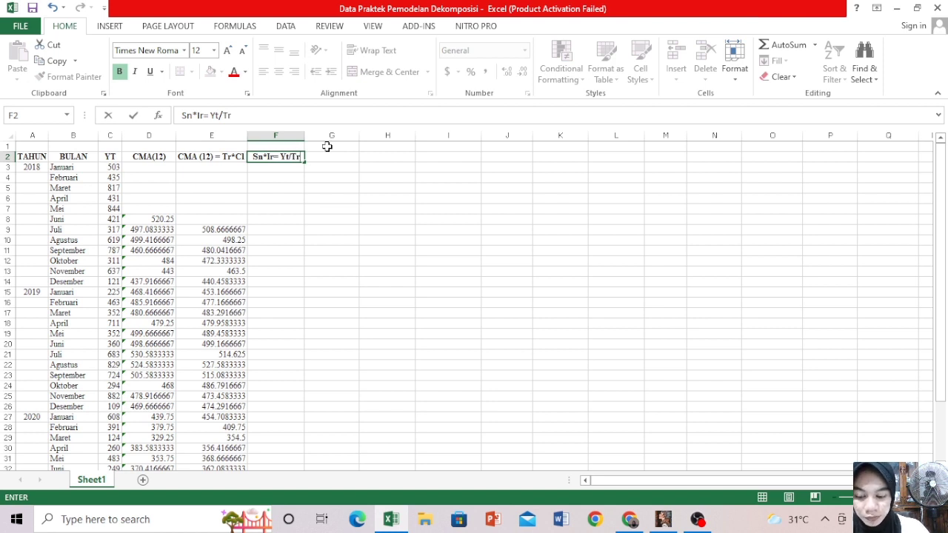
pyautogui.write('*')
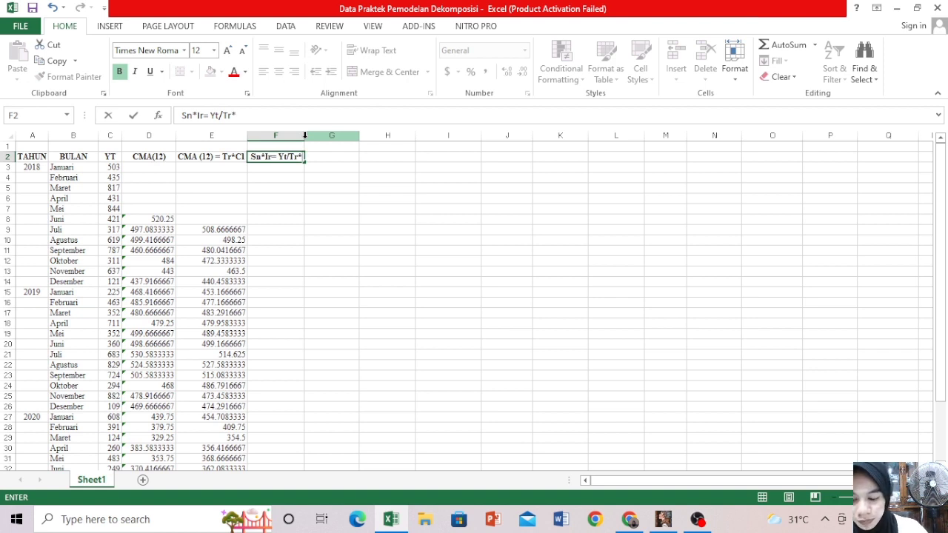
pyautogui.write('CL')
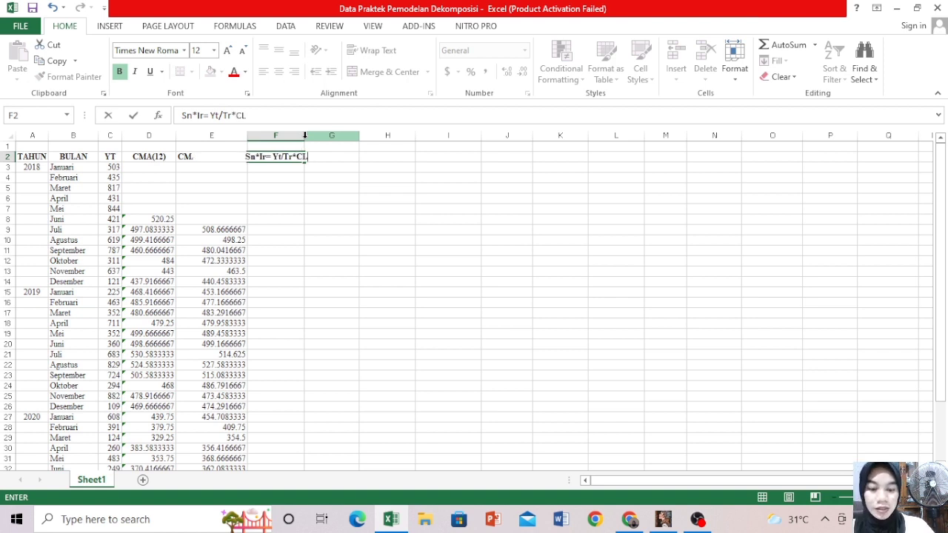
# Widen column F so that its full header fits inside the cell
pyautogui.click(303, 136)
pyautogui.moveTo(304, 136); pyautogui.dragTo(339, 142)
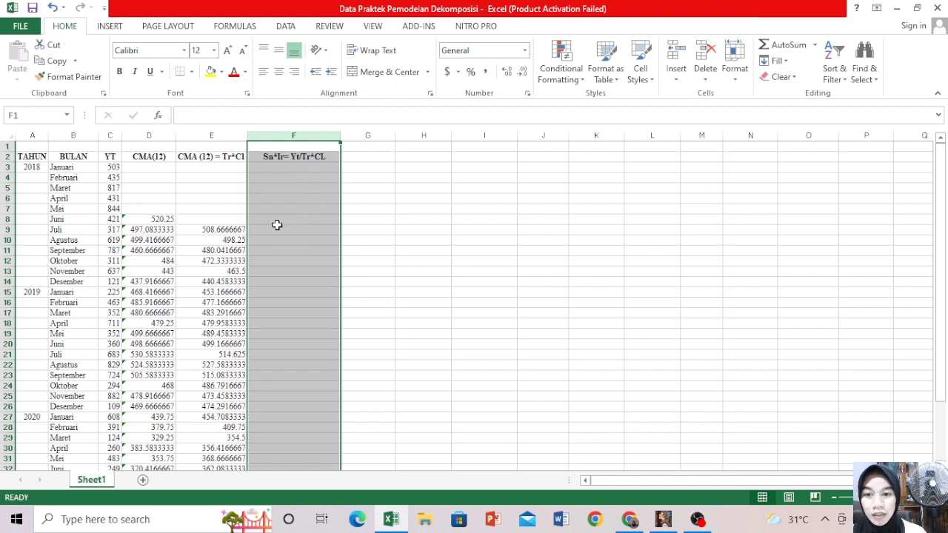
pyautogui.click(273, 168)
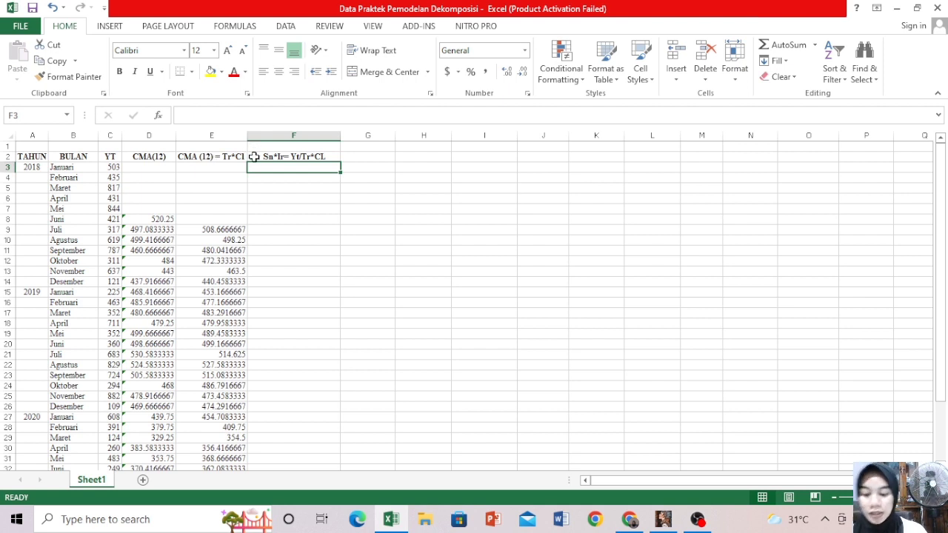
# Start the July 2018 formula in F9 of the Sn*Ir column with a reference to the YT value in C9
pyautogui.click(288, 231)
pyautogui.write('=')
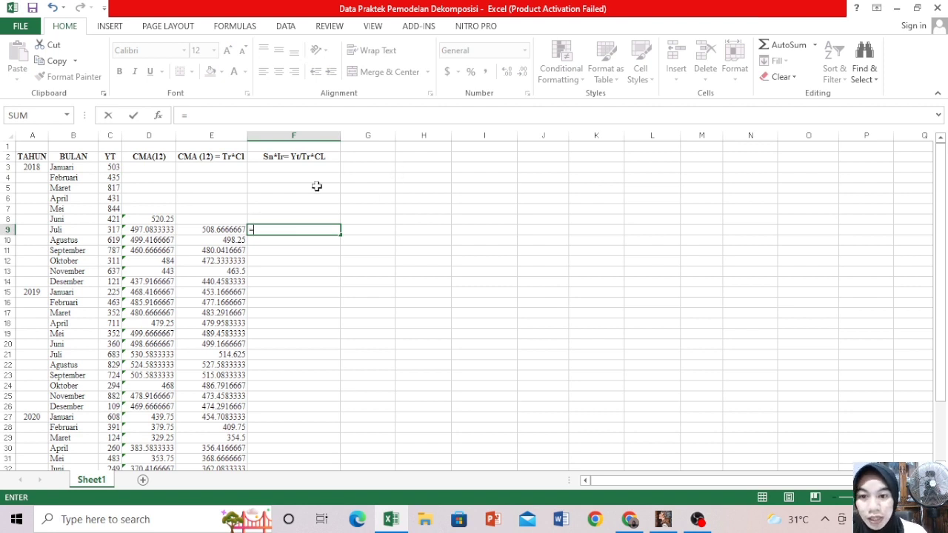
pyautogui.click(110, 229)
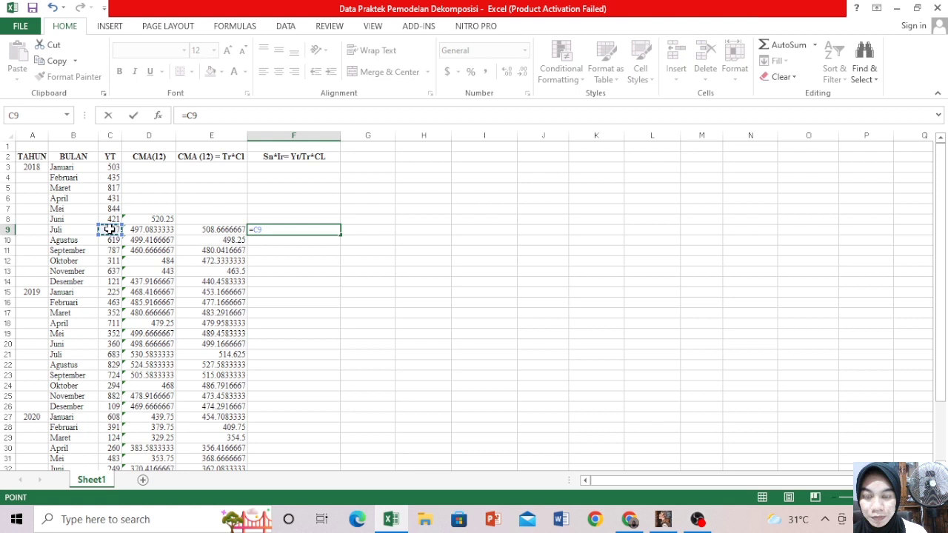
# Complete the formula =C9/E9 in cell F9 and fill it down through F32
pyautogui.write('/')
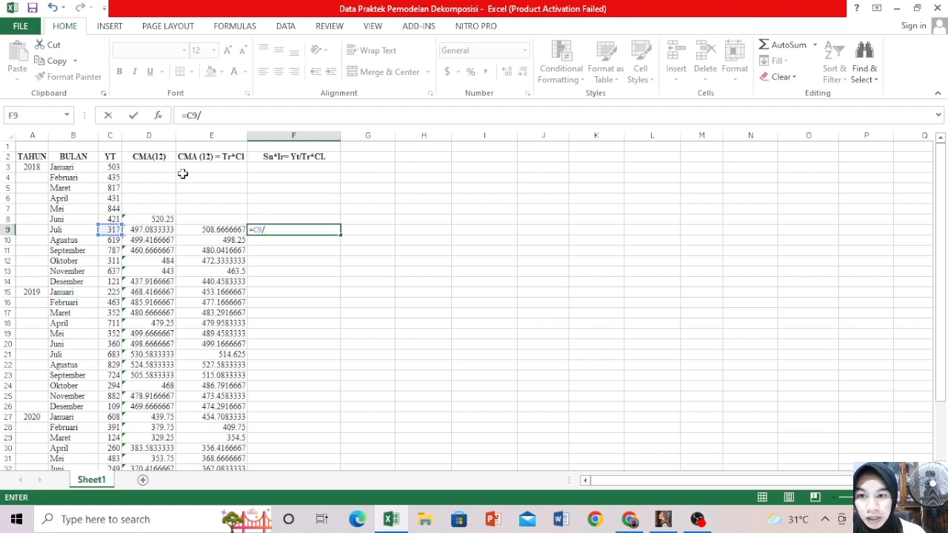
pyautogui.click(205, 230)
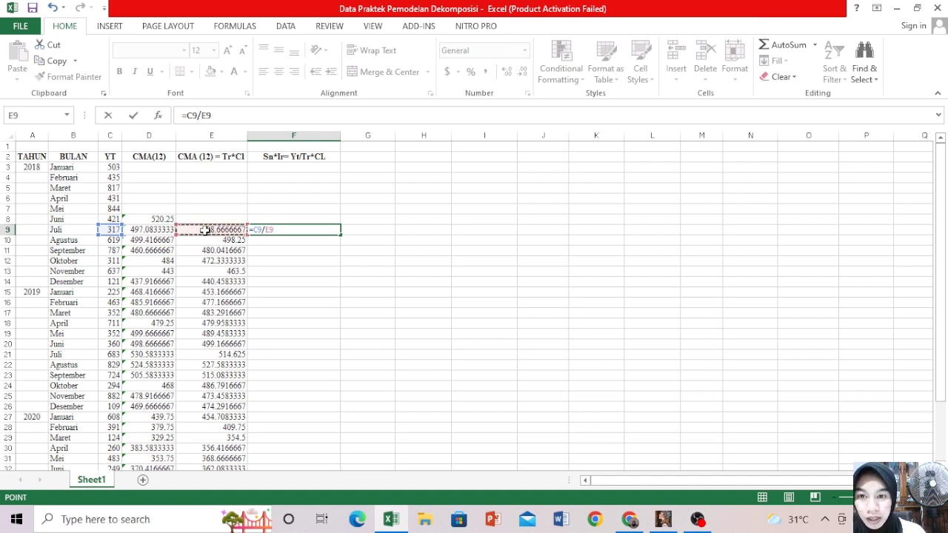
pyautogui.hotkey('ctrl', 'Return')
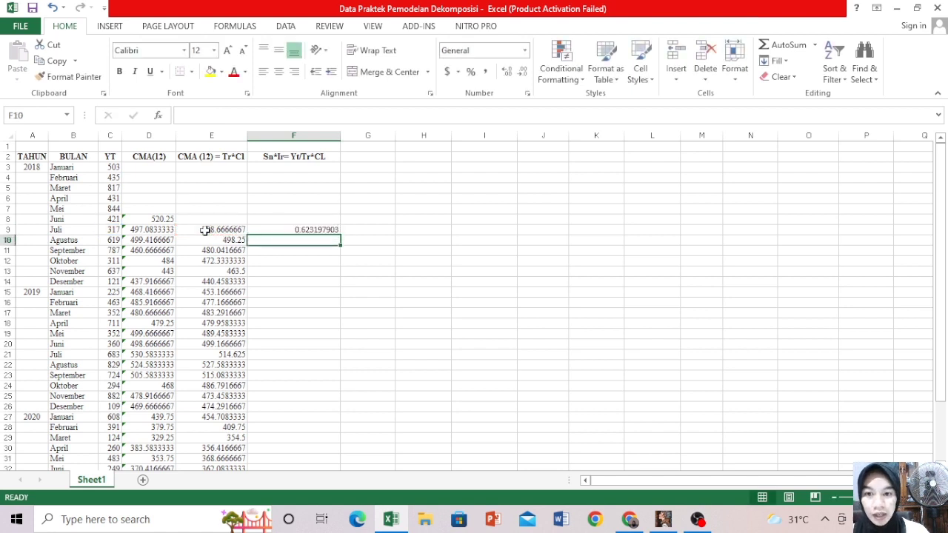
pyautogui.moveTo(340, 232); pyautogui.dragTo(338, 172)
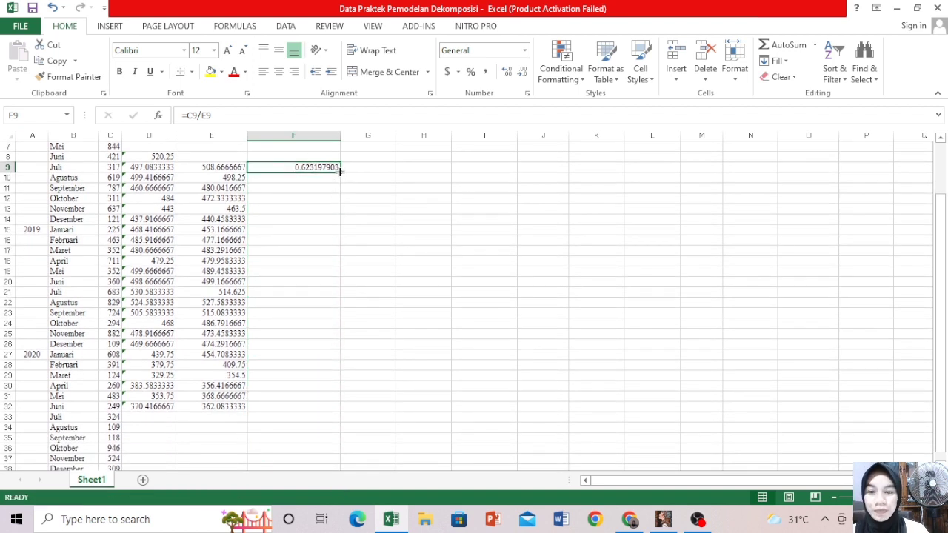
pyautogui.moveTo(338, 172); pyautogui.dragTo(331, 408)
pyautogui.moveTo(943, 254); pyautogui.dragTo(942, 152)
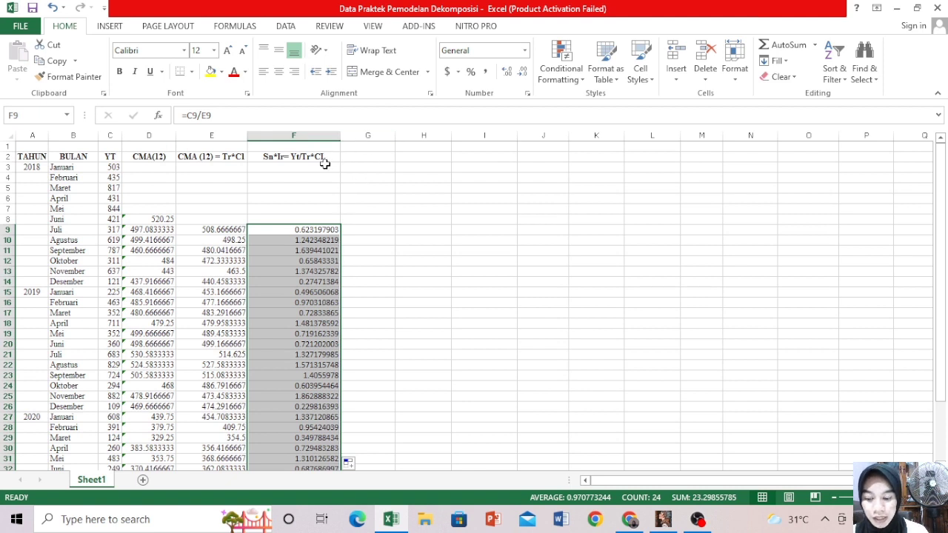
# Narrow column F to fit its header more closely and resize column G to about the same width
pyautogui.moveTo(392, 135); pyautogui.dragTo(435, 139)
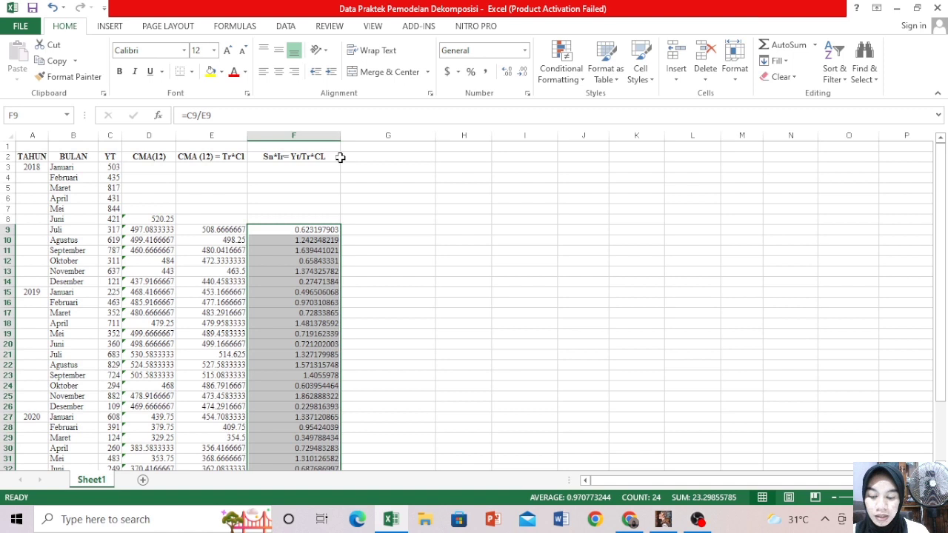
pyautogui.moveTo(943, 185); pyautogui.dragTo(944, 233)
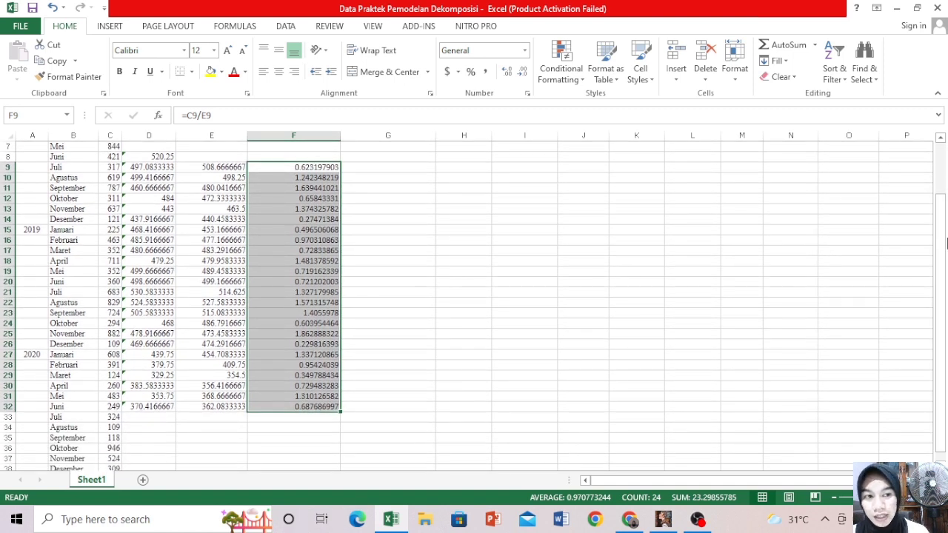
pyautogui.moveTo(946, 244); pyautogui.dragTo(944, 148)
pyautogui.moveTo(341, 137); pyautogui.dragTo(322, 138)
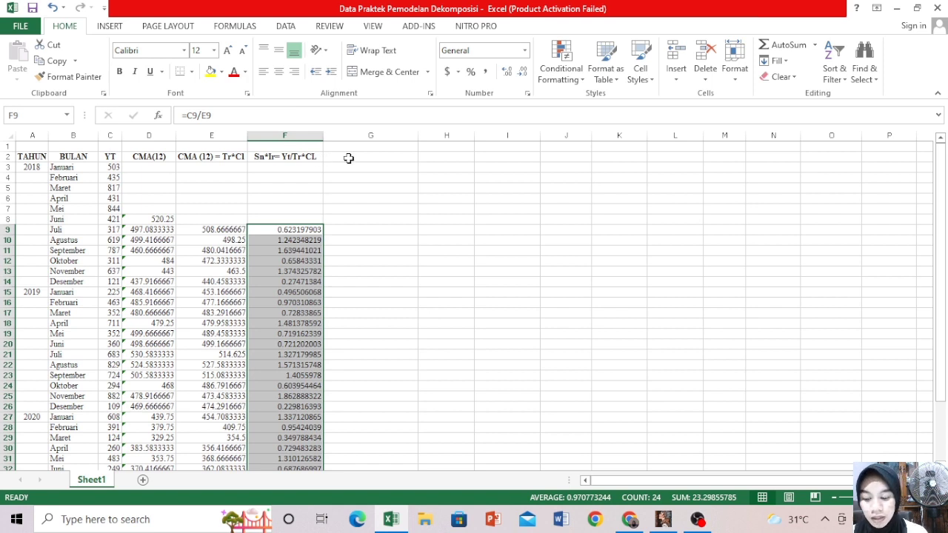
pyautogui.click(349, 158)
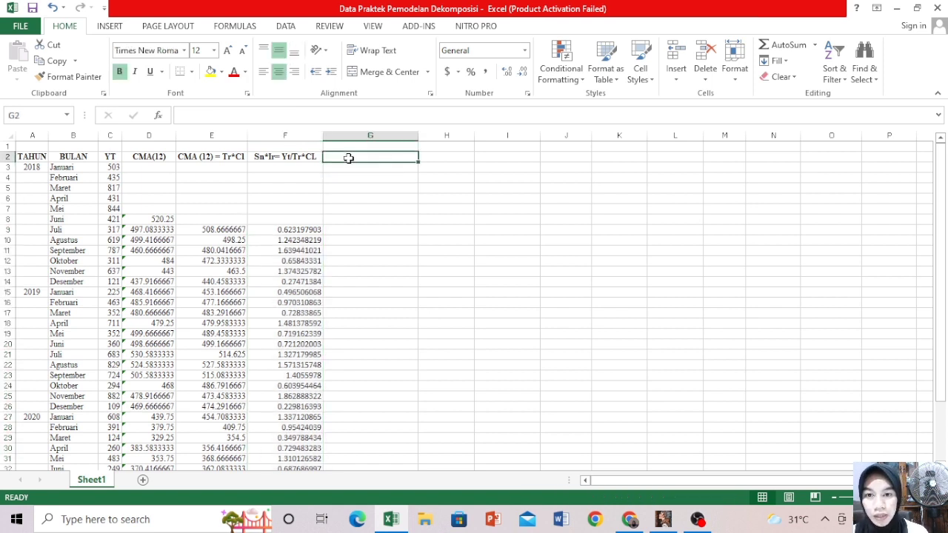
pyautogui.moveTo(419, 137); pyautogui.dragTo(395, 137)
# Enter the column headers "Sn 1" in G2 and "Sn 2" in H2
pyautogui.write('S')
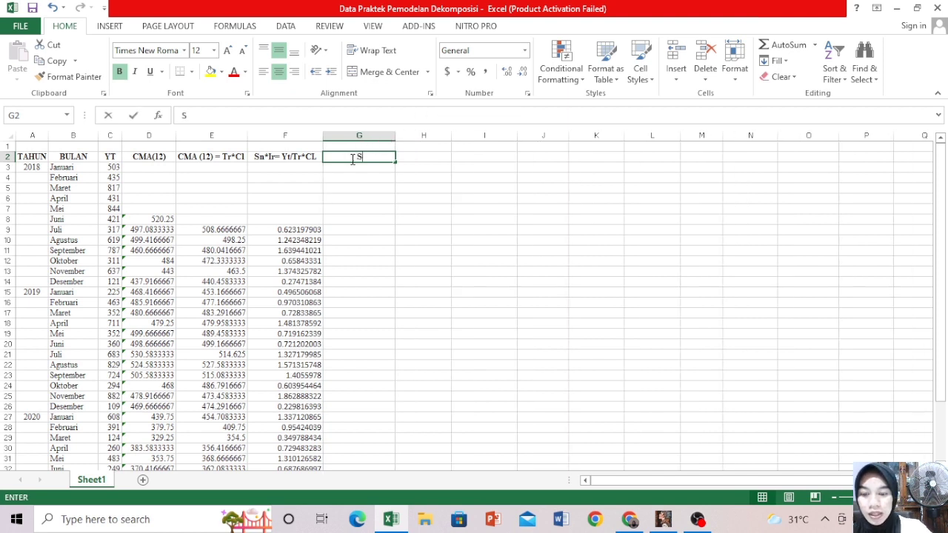
pyautogui.write('N 1')
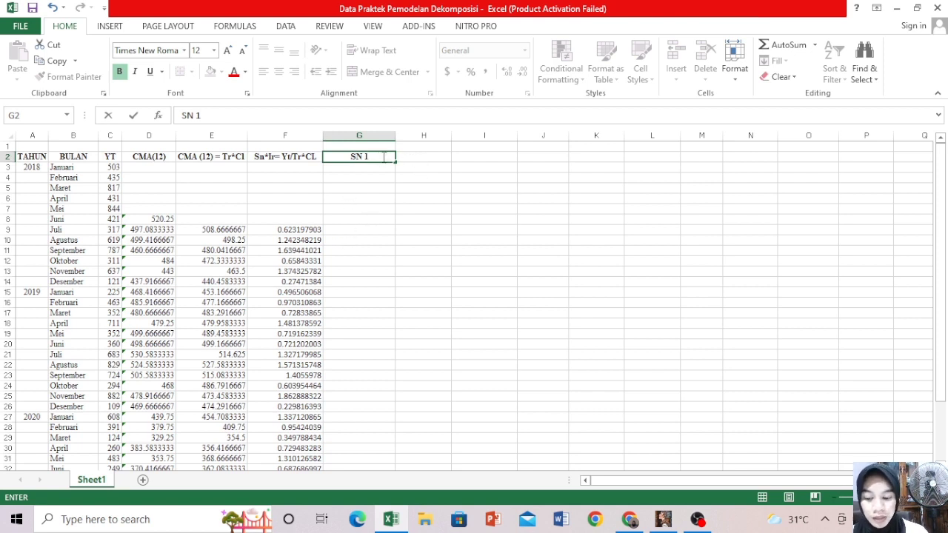
pyautogui.click(363, 155)
pyautogui.press('BackSpace')
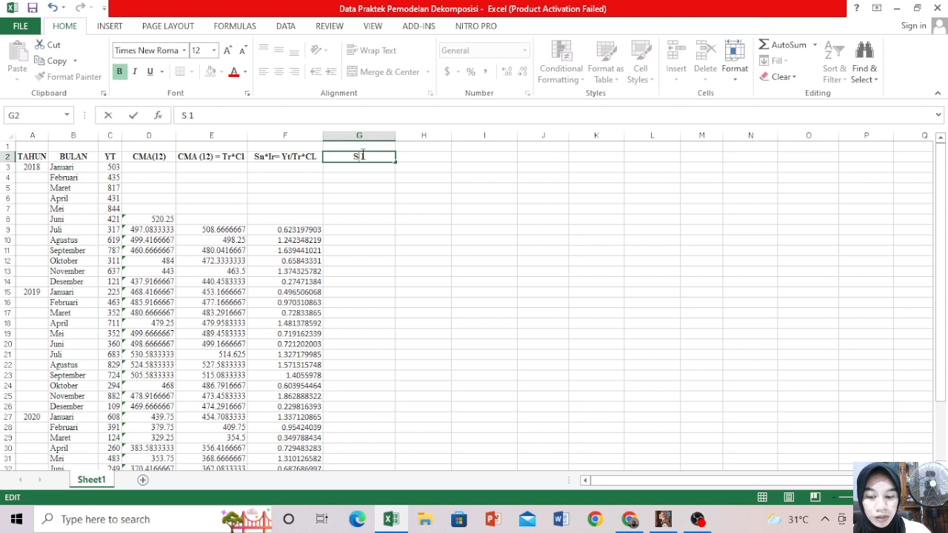
pyautogui.write('n')
pyautogui.click(409, 156)
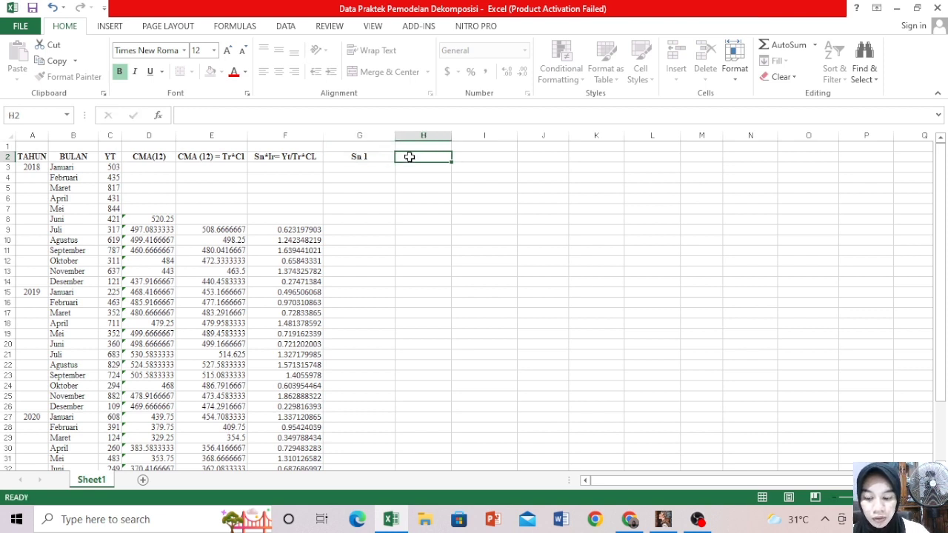
pyautogui.write('S')
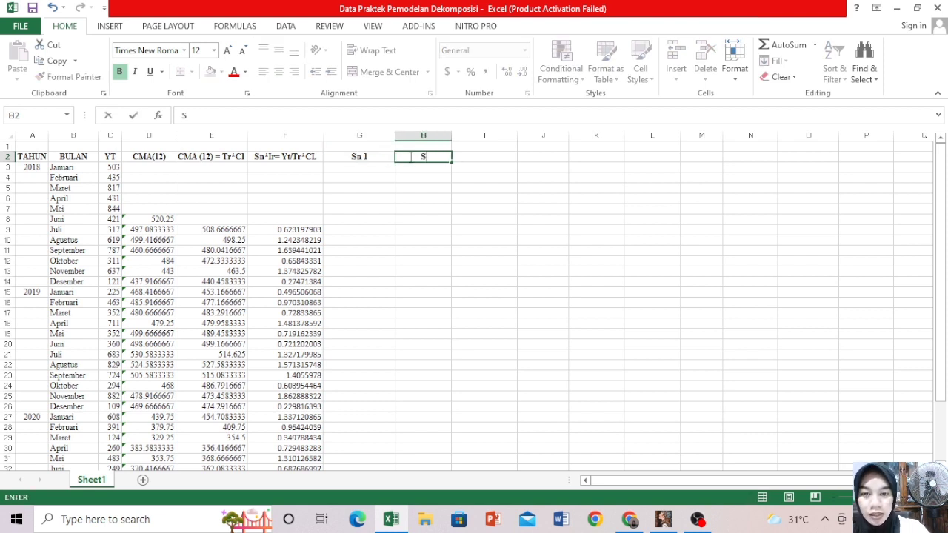
pyautogui.write('n 2')
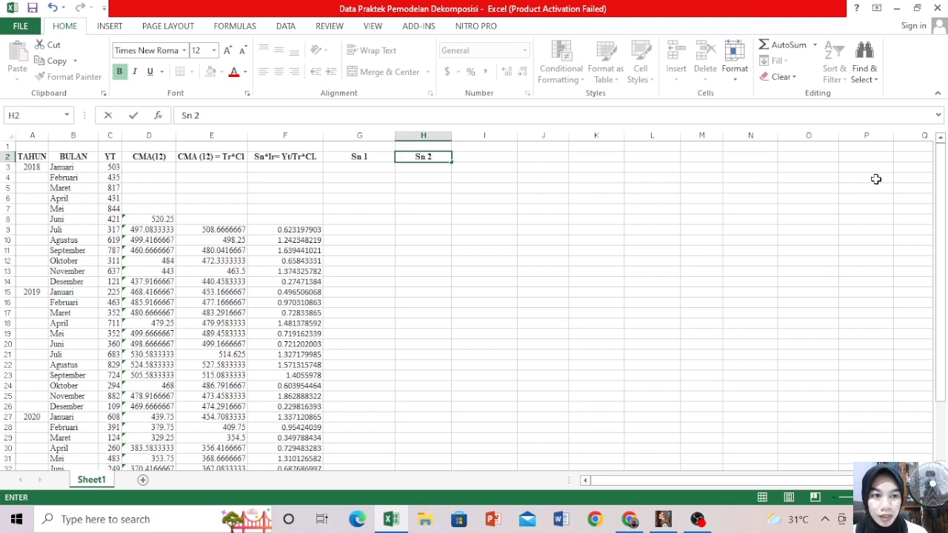
pyautogui.moveTo(942, 203); pyautogui.dragTo(944, 171)
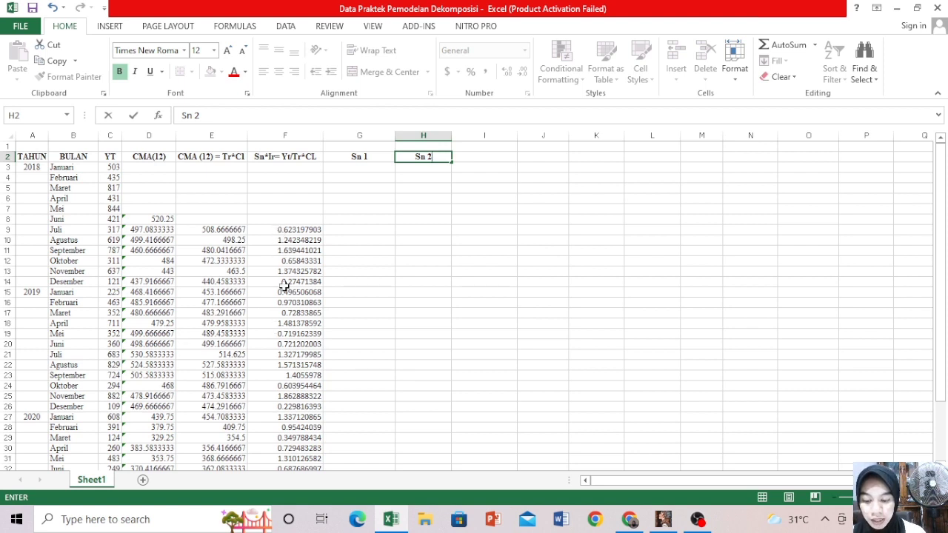
pyautogui.click(287, 417)
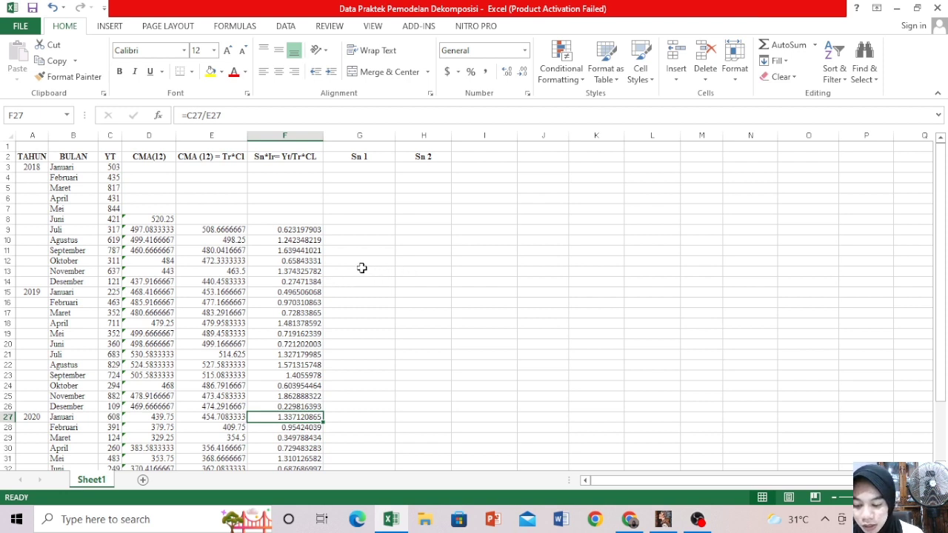
# Copy the 2019 ratios in F15:F26 and paste them as values under Sn 1, starting at G3
pyautogui.moveTo(289, 292); pyautogui.dragTo(293, 402)
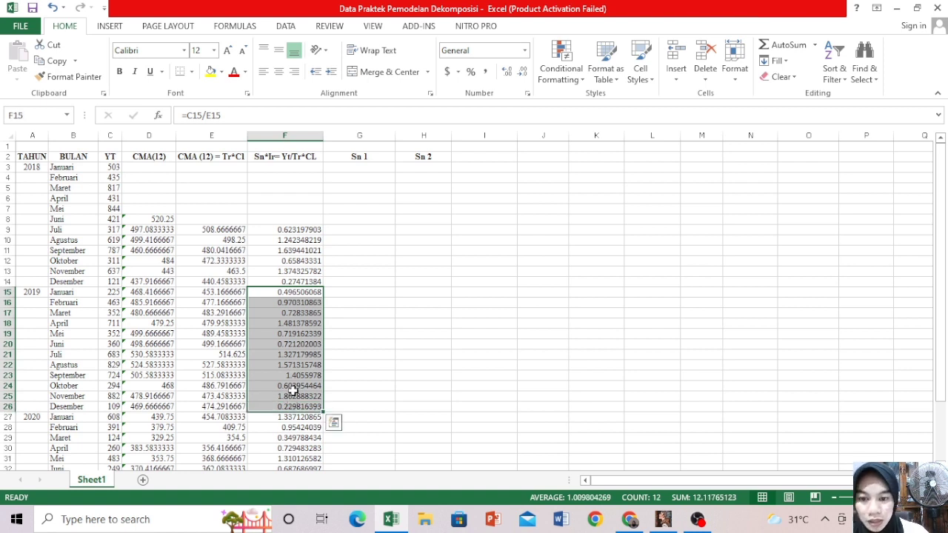
pyautogui.hotkey('ctrl', 'q')
pyautogui.moveTo(297, 295); pyautogui.dragTo(300, 402)
pyautogui.rightClick(296, 349)
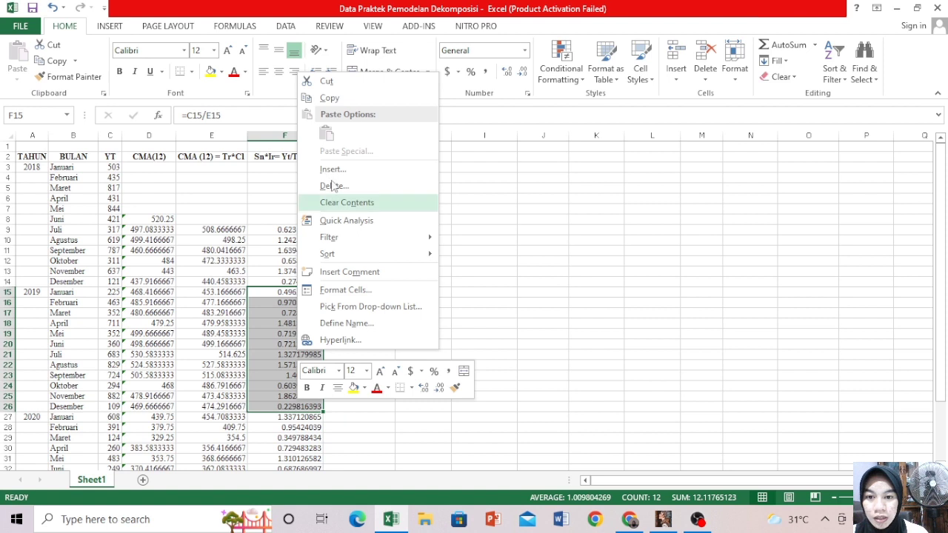
pyautogui.click(328, 99)
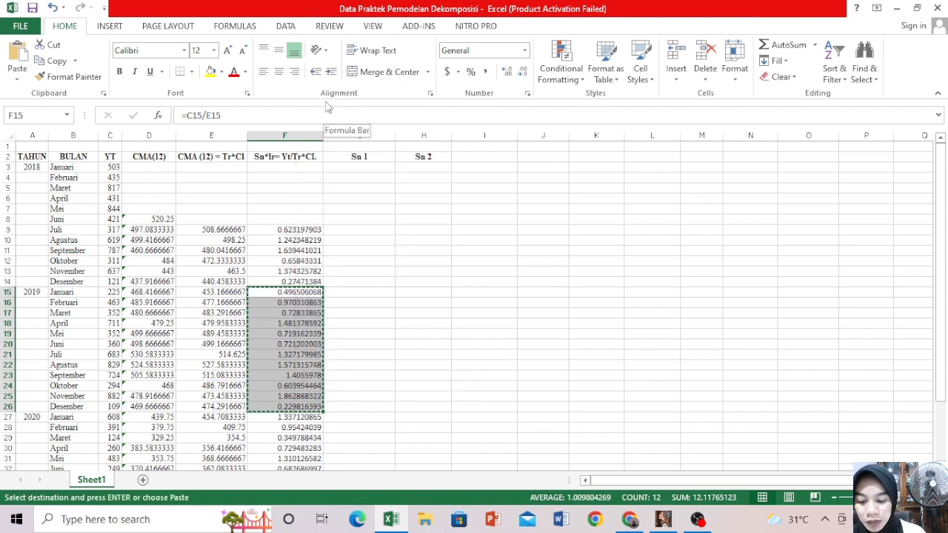
pyautogui.click(361, 167)
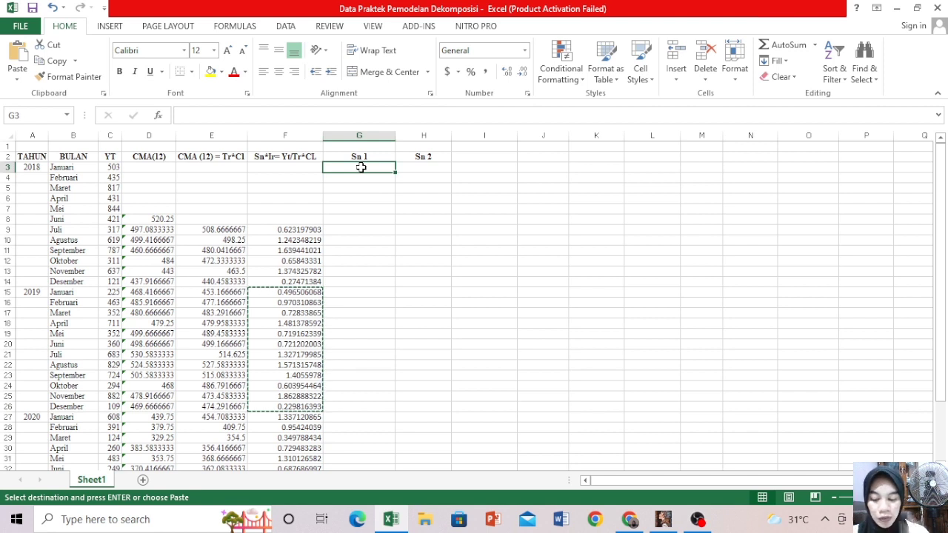
pyautogui.rightClick(360, 168)
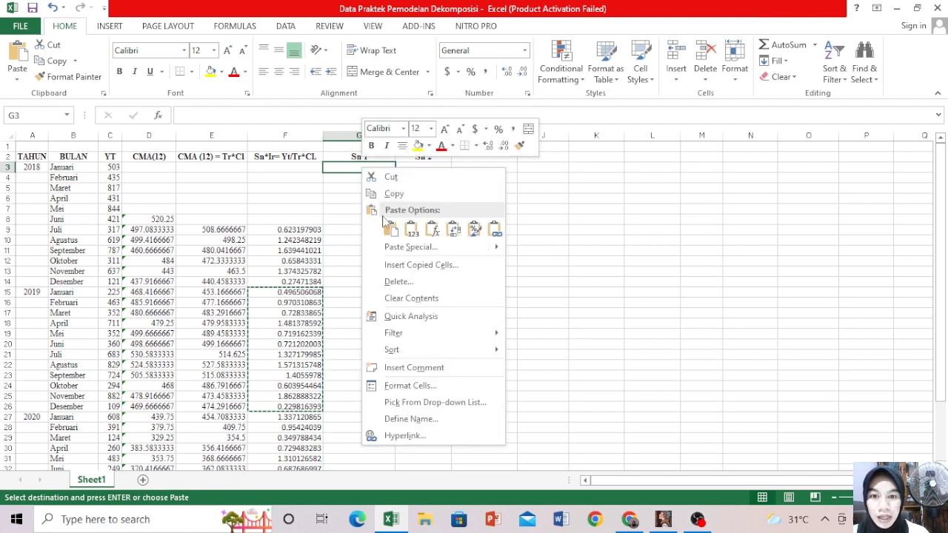
pyautogui.click(398, 248)
pyautogui.click(281, 196)
pyautogui.click(443, 338)
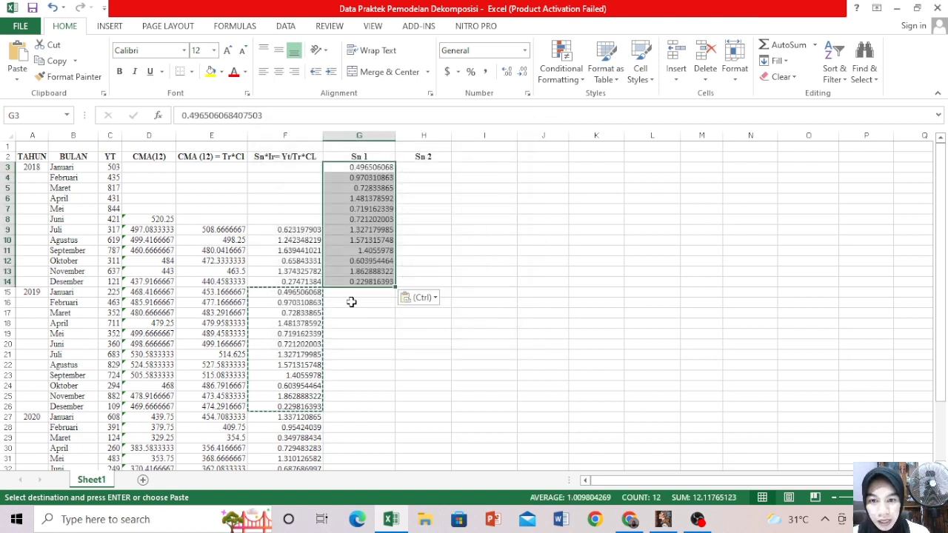
# Copy the January to June 2020 ratios in F27:F32 and paste them as values under Sn 2, starting at H3
pyautogui.click(437, 181)
pyautogui.click(416, 167)
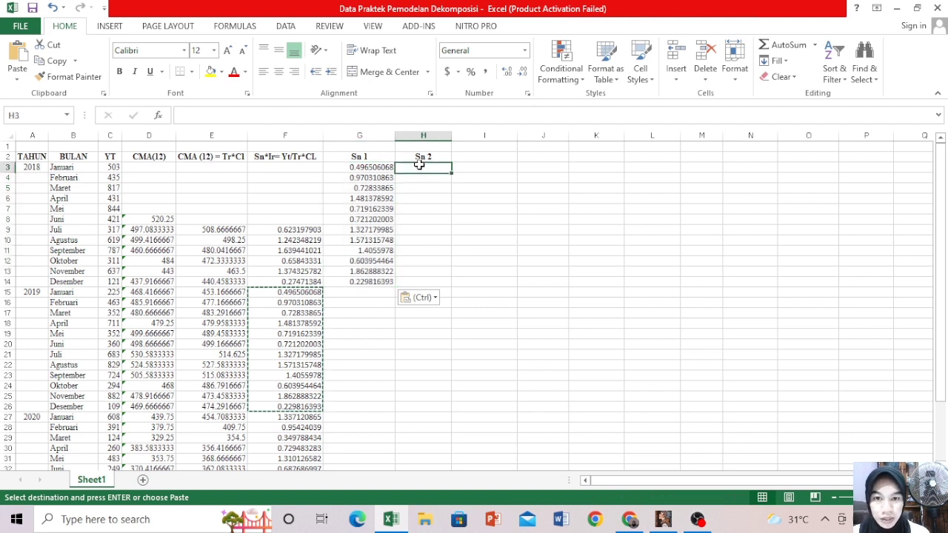
pyautogui.moveTo(939, 180); pyautogui.dragTo(942, 271)
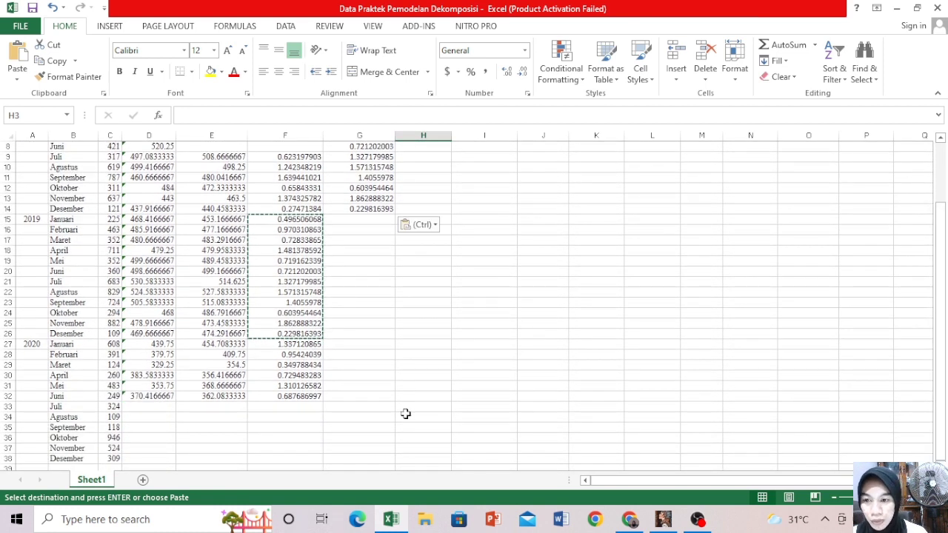
pyautogui.click(274, 345)
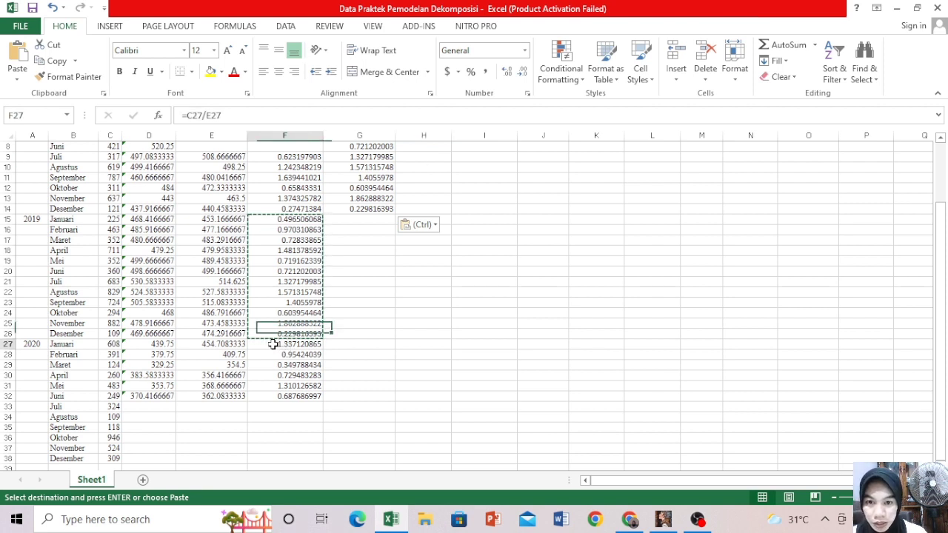
pyautogui.moveTo(296, 347); pyautogui.dragTo(303, 399)
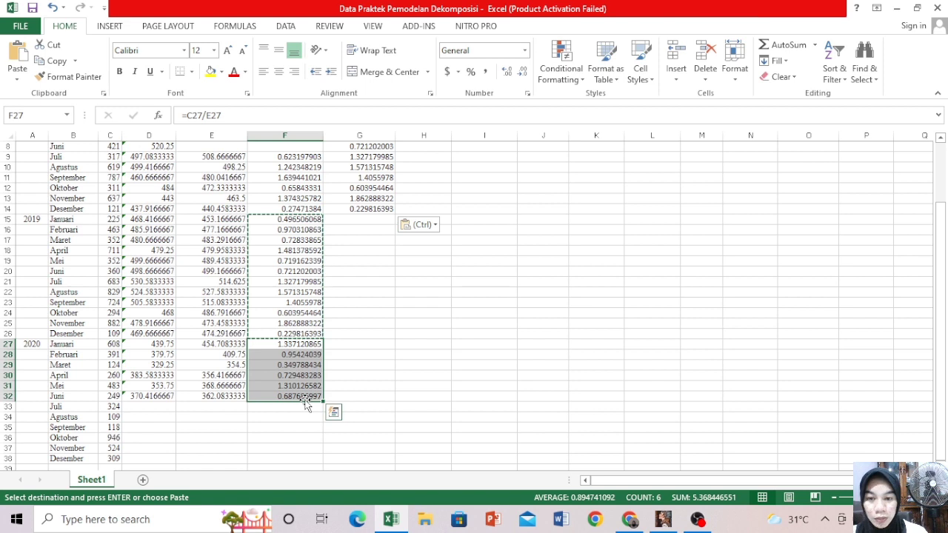
pyautogui.rightClick(306, 371)
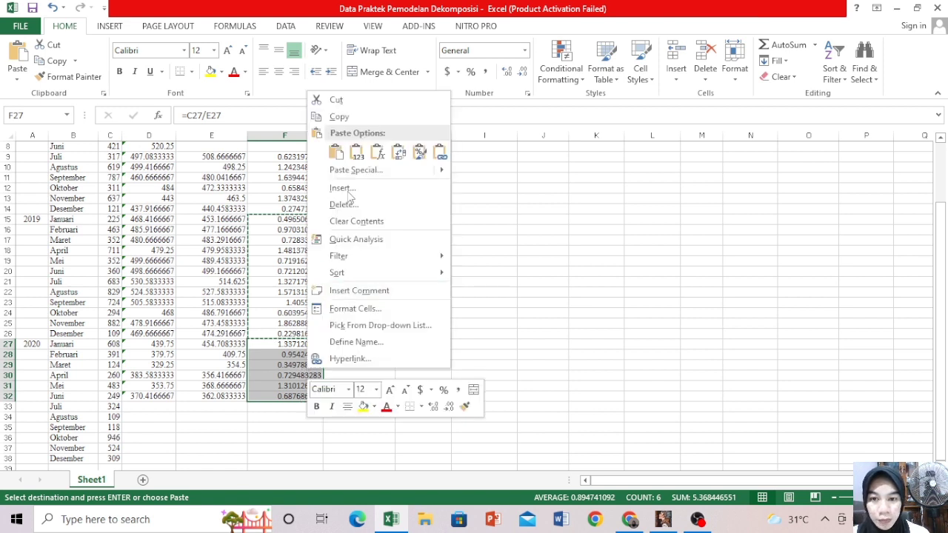
pyautogui.click(343, 117)
pyautogui.moveTo(942, 263); pyautogui.dragTo(940, 193)
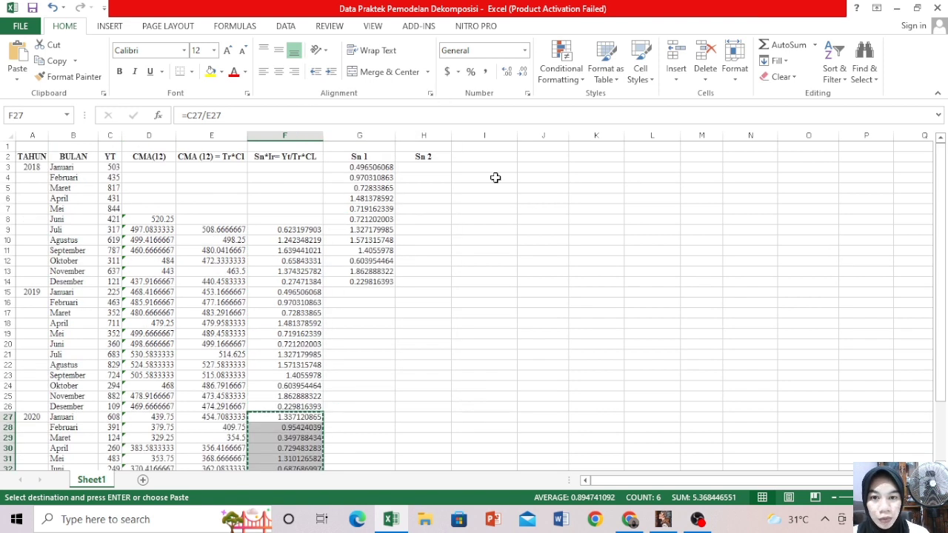
pyautogui.click(429, 168)
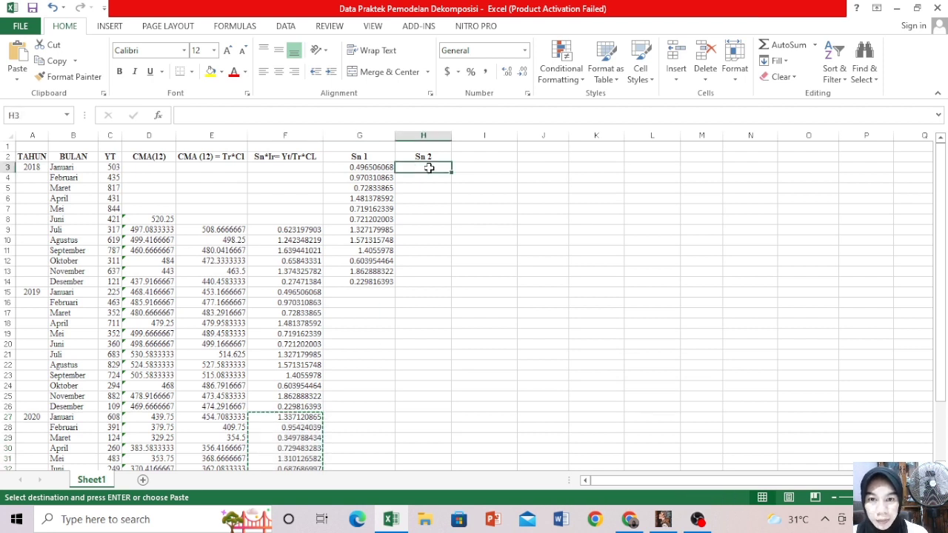
pyautogui.rightClick(429, 168)
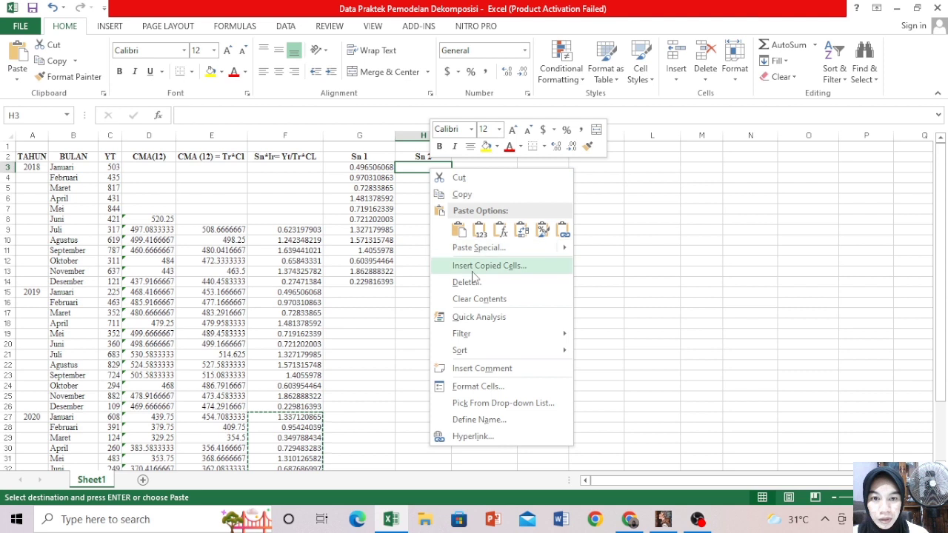
pyautogui.click(466, 255)
pyautogui.click(357, 197)
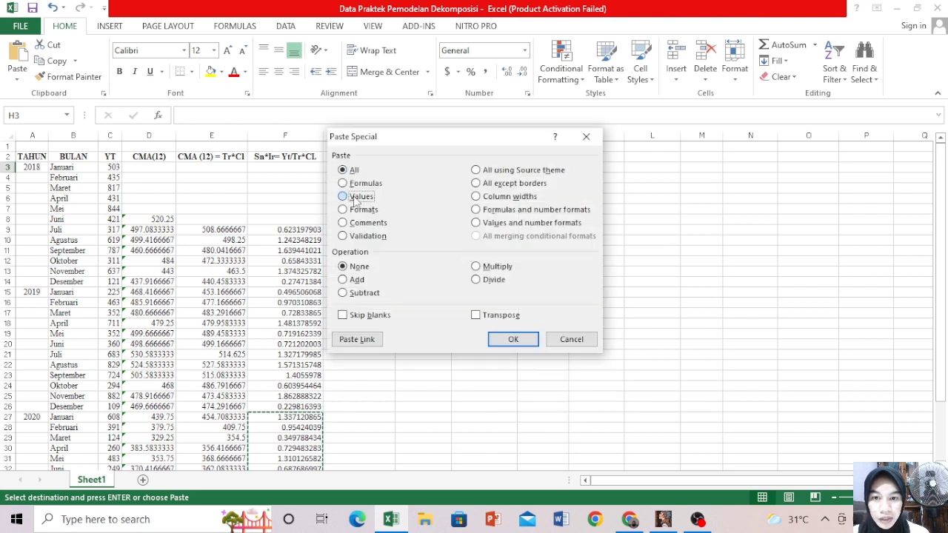
pyautogui.click(512, 338)
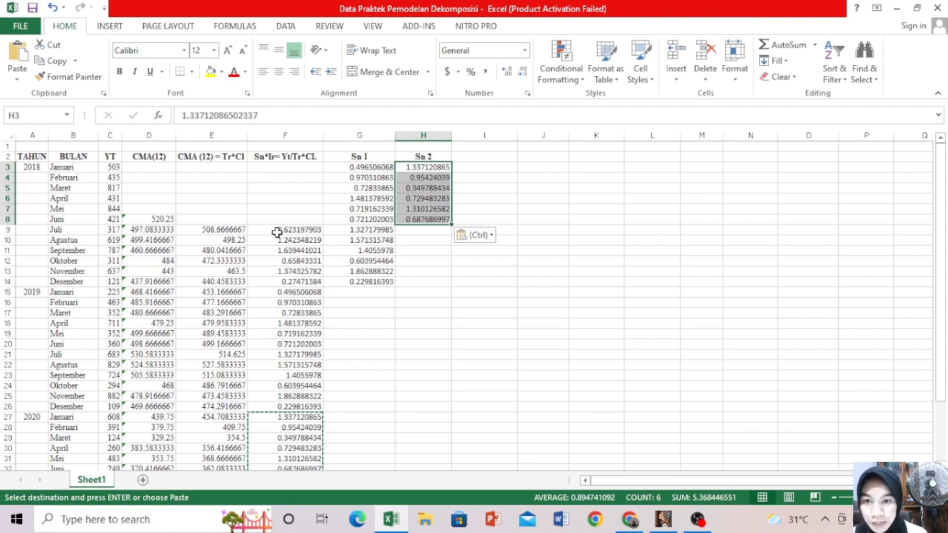
# Copy the July to December 2018 ratios in F9:F14 and paste them as values under Sn 2, starting at H9
pyautogui.moveTo(272, 229); pyautogui.dragTo(291, 283)
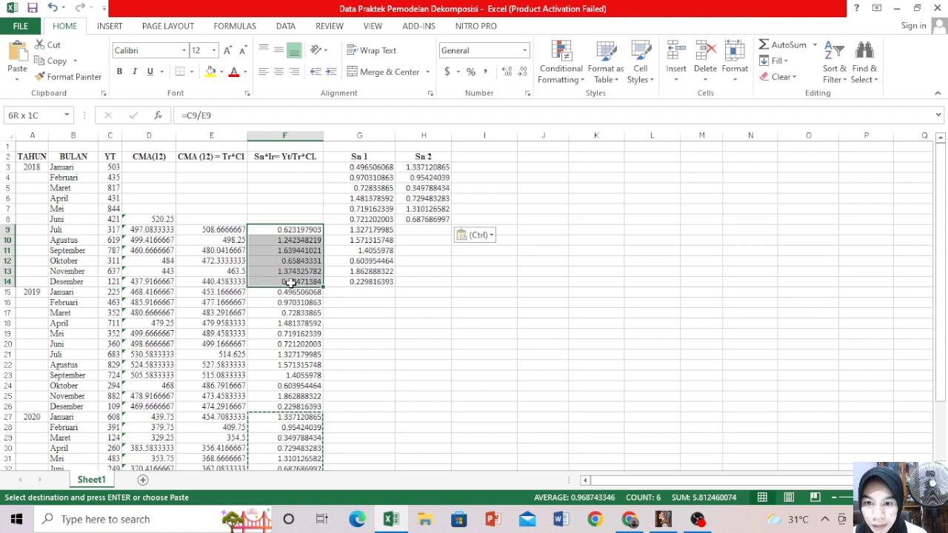
pyautogui.rightClick(298, 248)
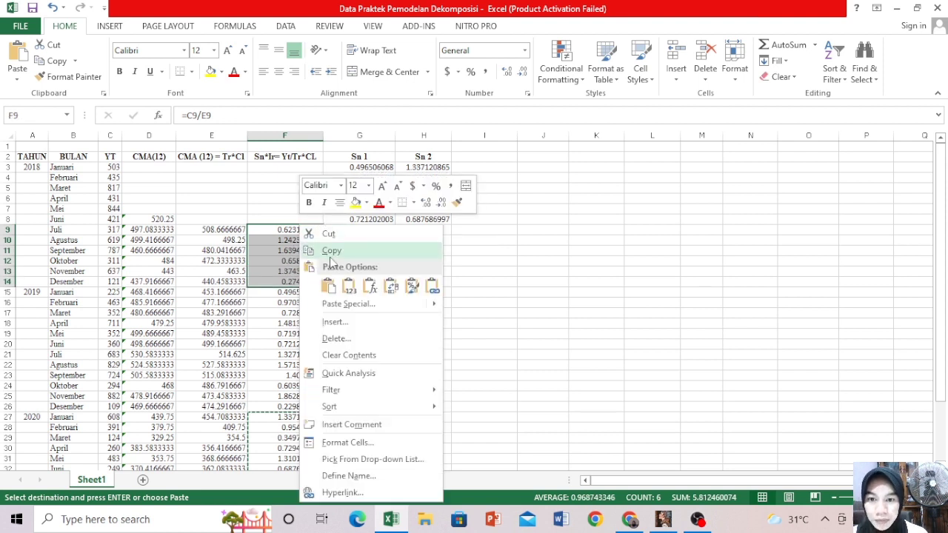
pyautogui.press('Escape')
pyautogui.hotkey('ctrl', 'c')
pyautogui.click(428, 230)
pyautogui.rightClick(433, 231)
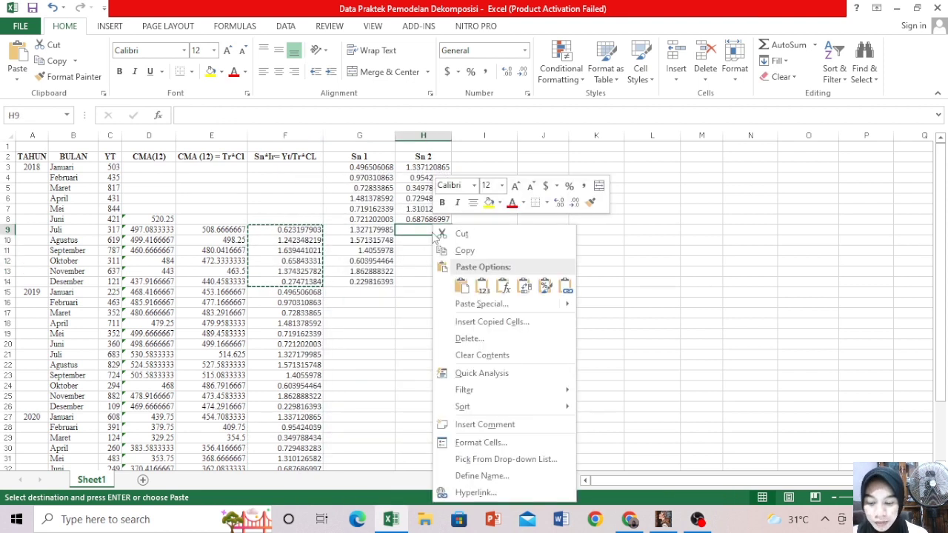
pyautogui.click(482, 304)
pyautogui.click(362, 253)
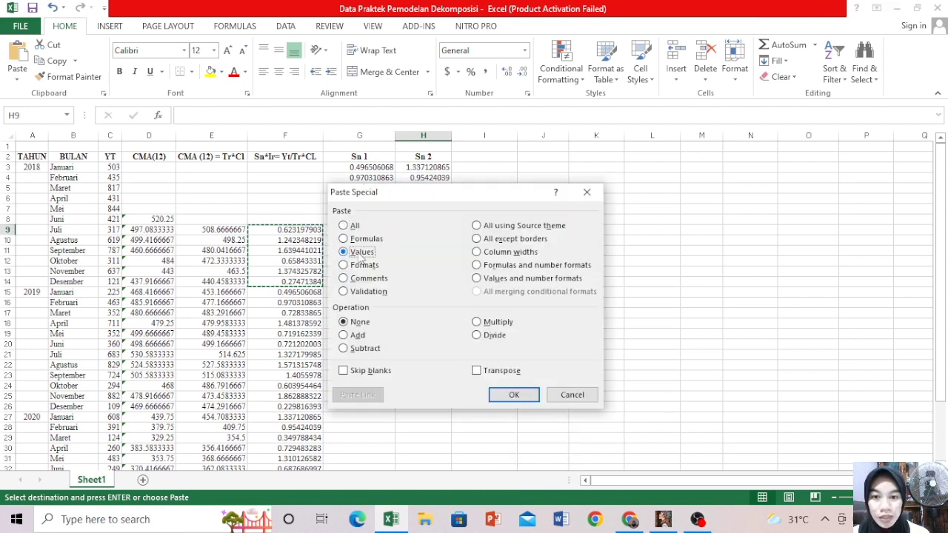
pyautogui.click(514, 395)
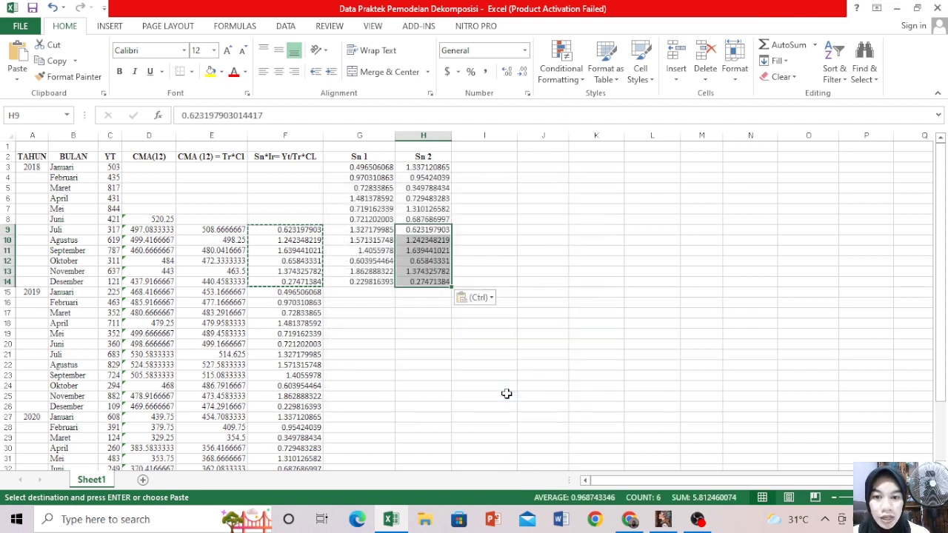
pyautogui.click(508, 211)
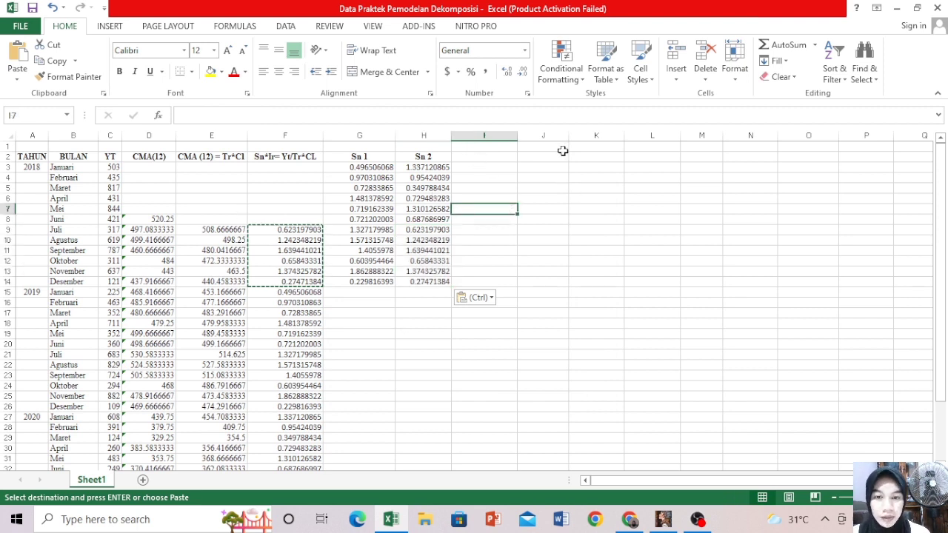
# Enter the headers "seasonal factor" in I1, "rata-rata" in I2 and "median" in J2, and widen columns I and J
pyautogui.click(469, 147)
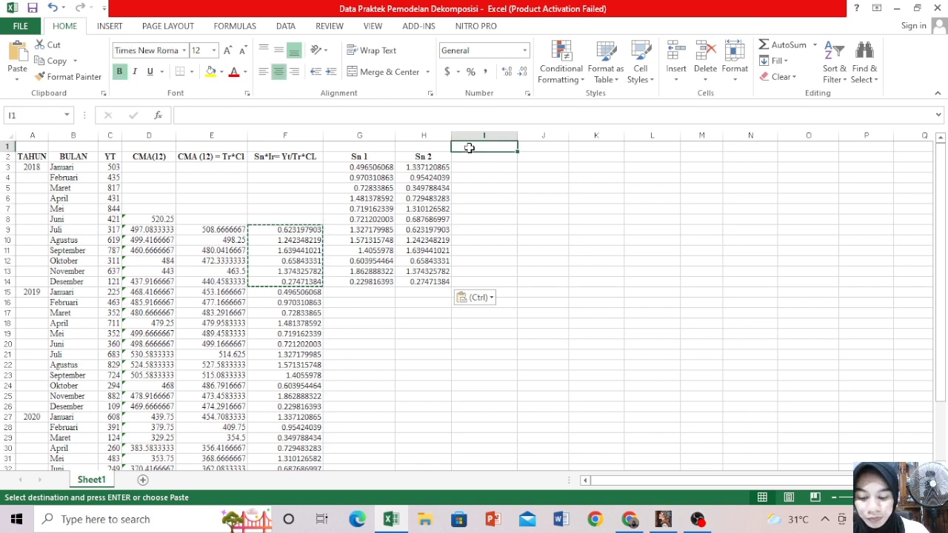
pyautogui.write('s')
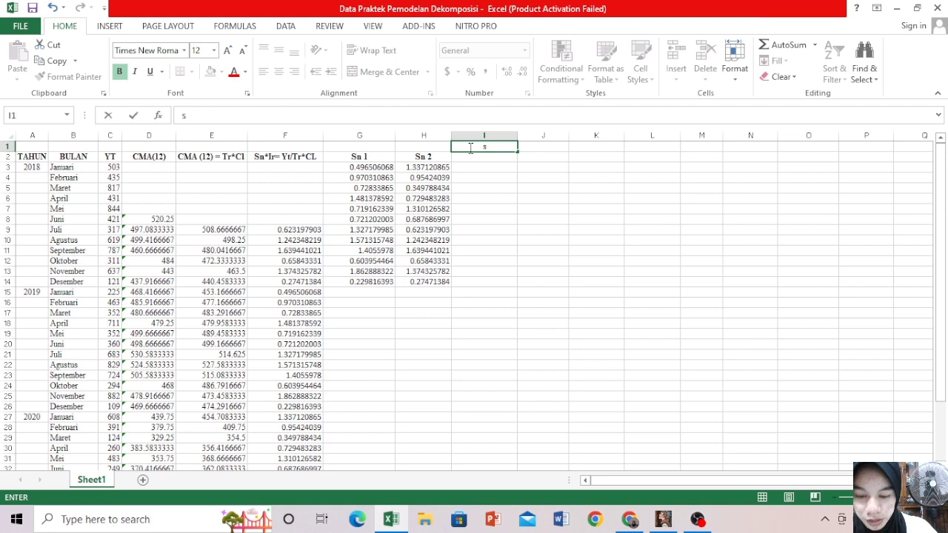
pyautogui.write('ea')
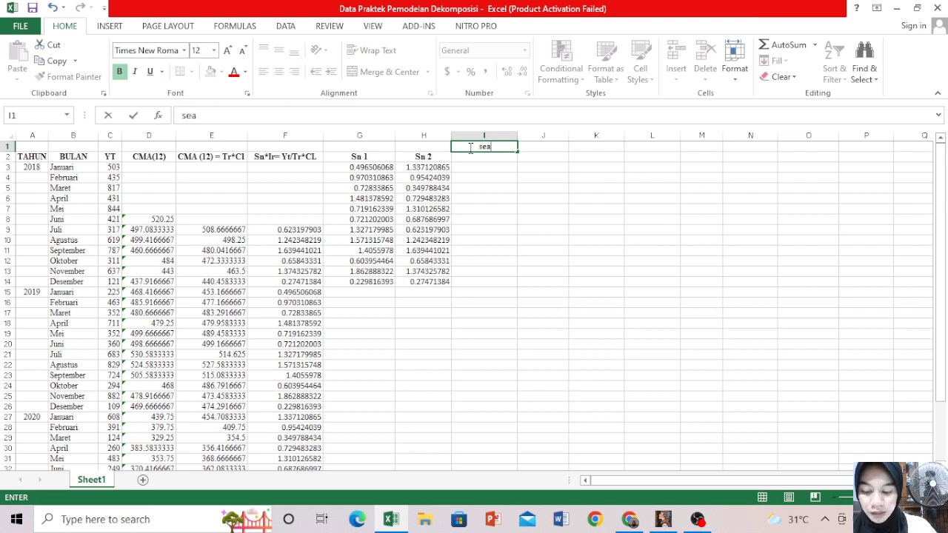
pyautogui.write('s')
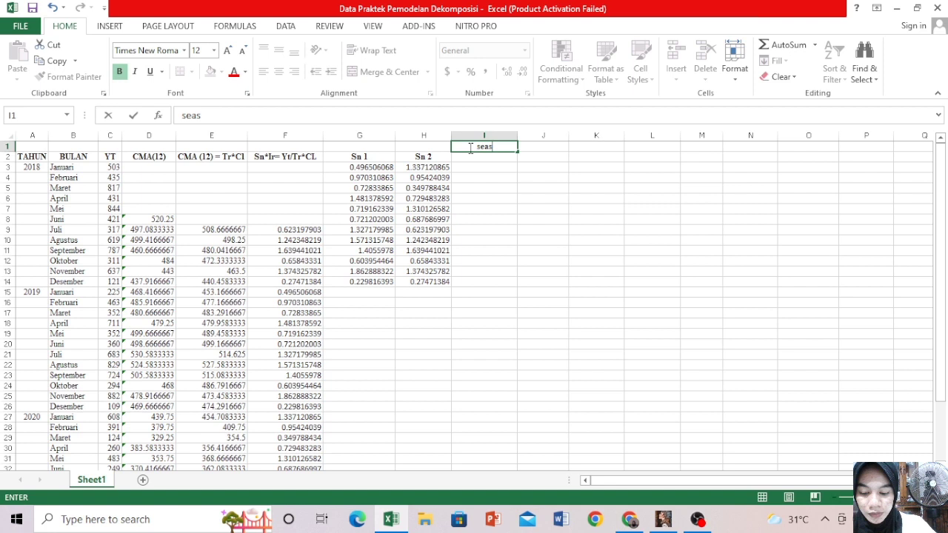
pyautogui.write('onal factor')
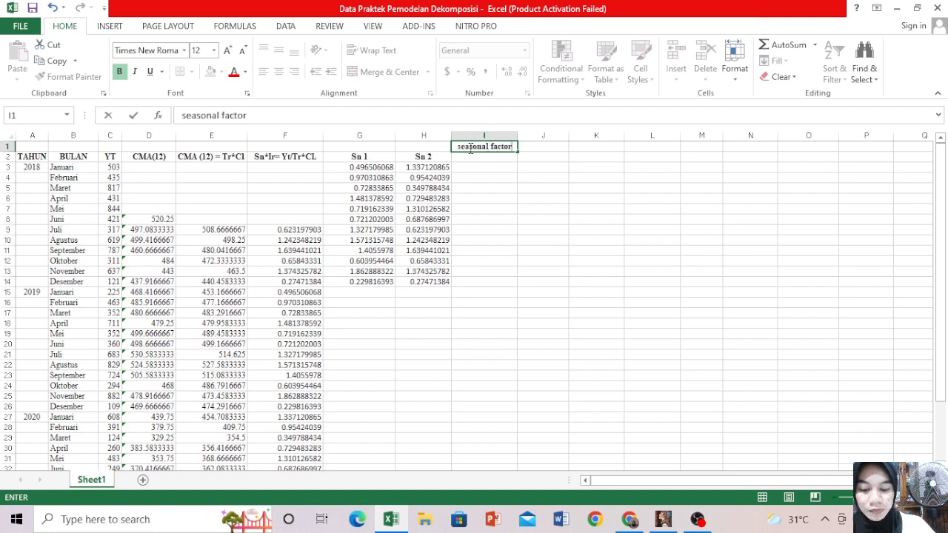
pyautogui.click(485, 157)
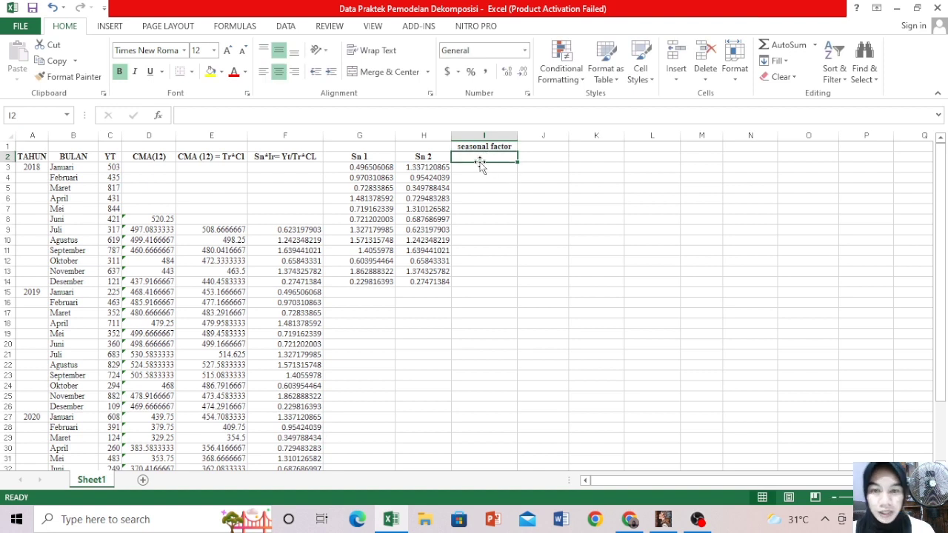
pyautogui.write('rata-rata')
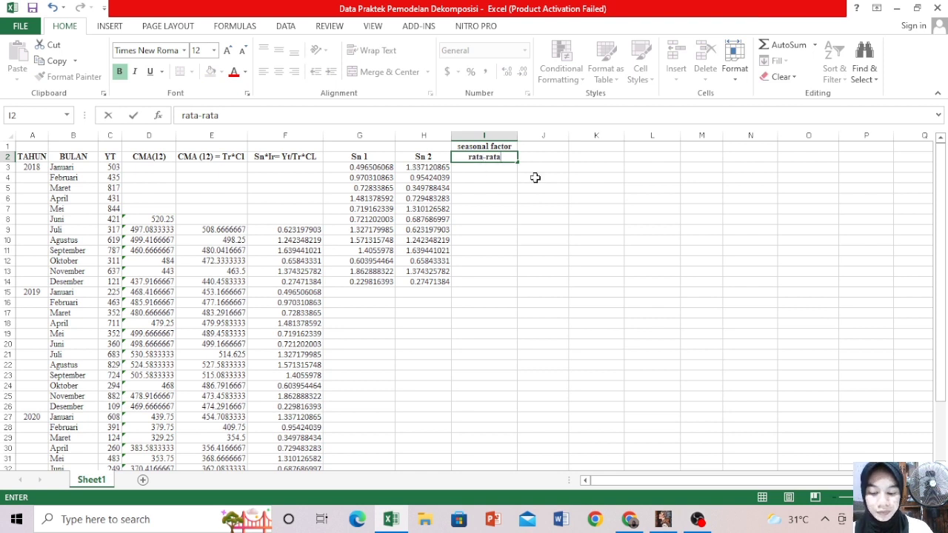
pyautogui.click(500, 166)
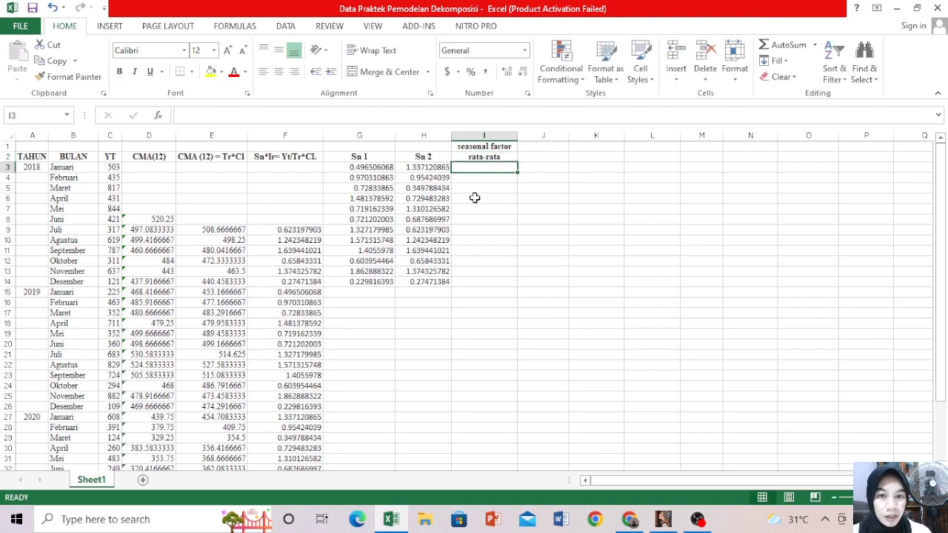
pyautogui.click(539, 158)
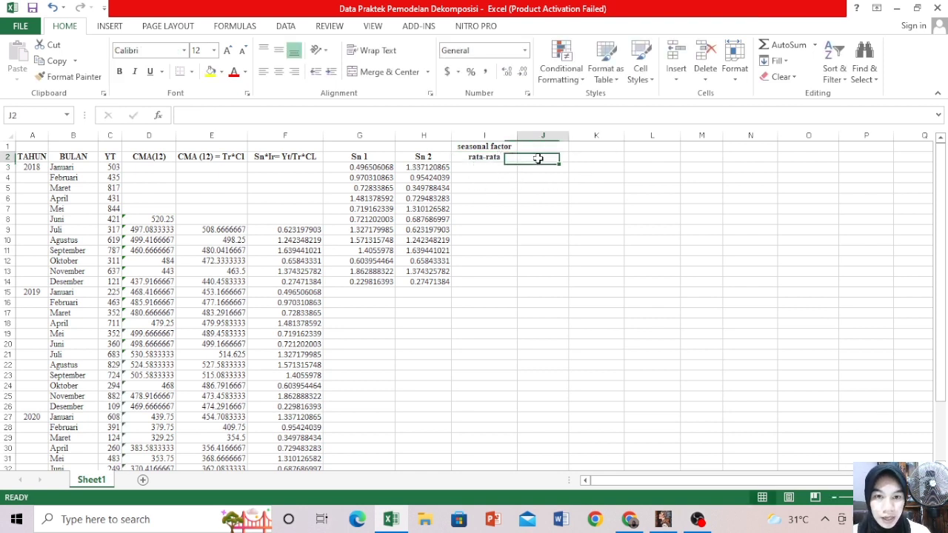
pyautogui.write('median')
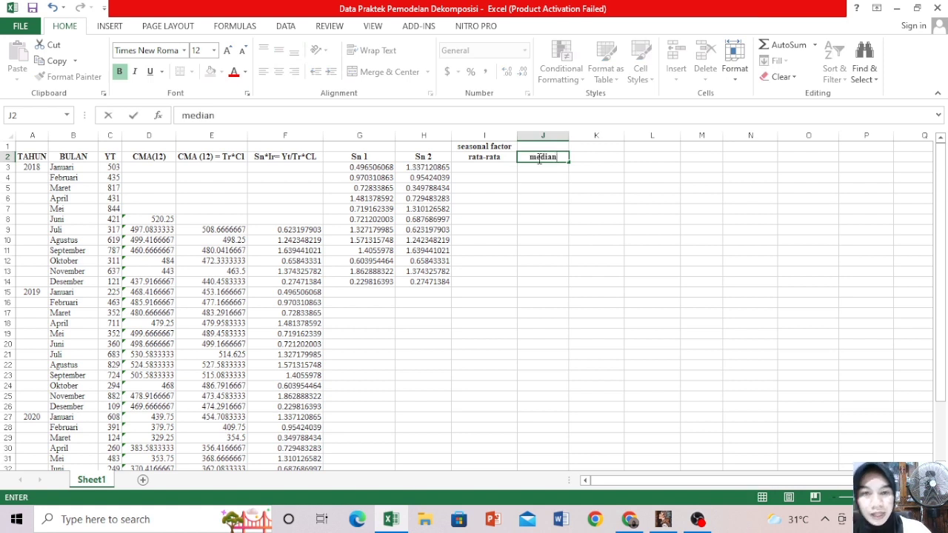
pyautogui.click(471, 167)
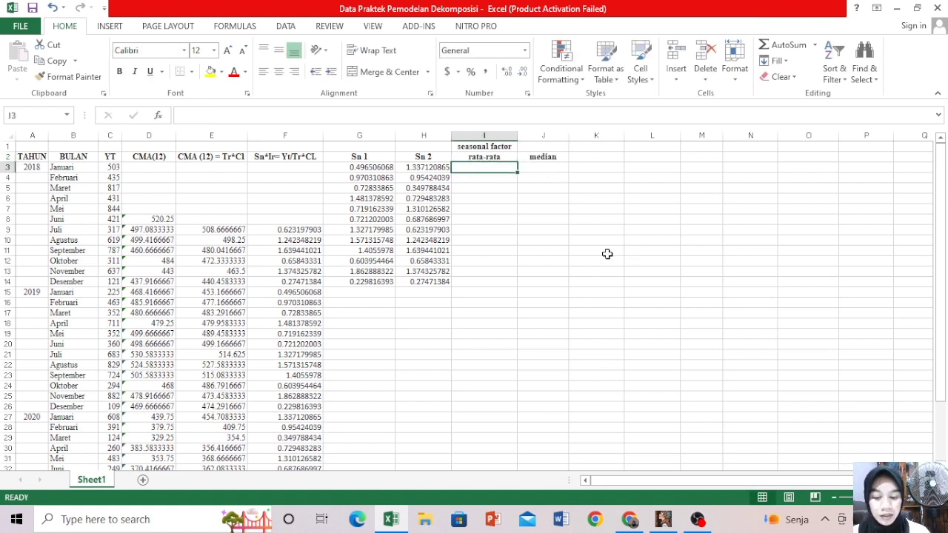
pyautogui.moveTo(517, 135); pyautogui.dragTo(609, 139)
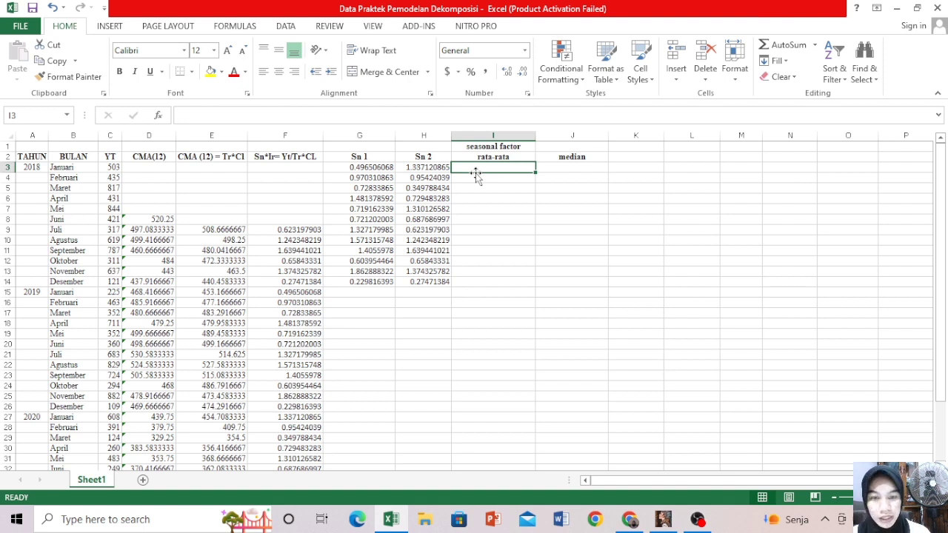
# Average Sn 1 and Sn 2 in I3 with =AVERAGE(G3:H3) and fill the formula down to I14
pyautogui.write('=')
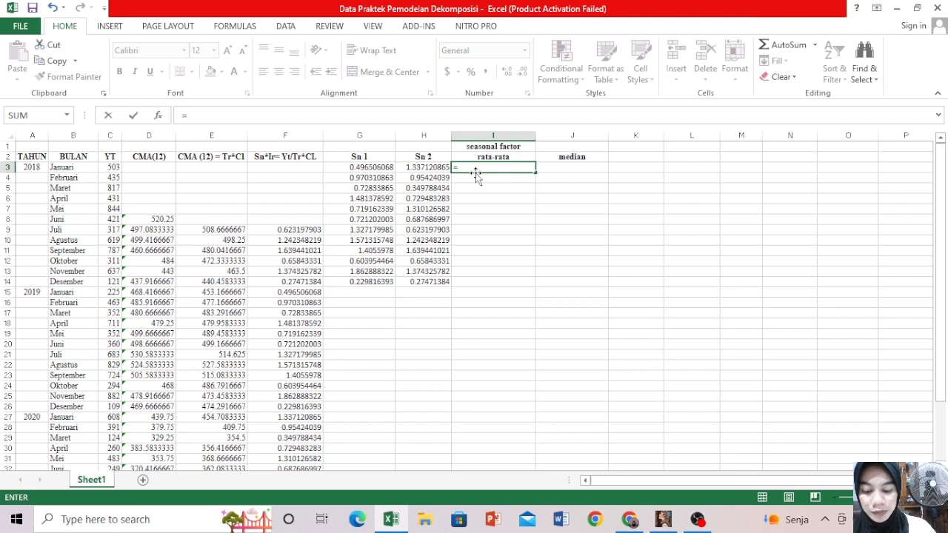
pyautogui.write('AVAREGE')
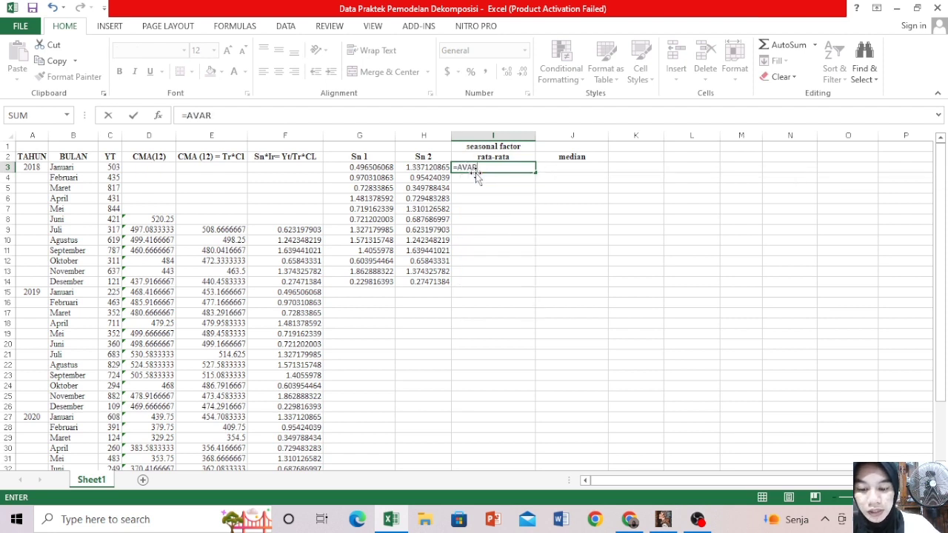
pyautogui.press('BackSpace')
pyautogui.press('BackSpace')
pyautogui.press('BackSpace')
pyautogui.press('BackSpace')
pyautogui.write('E')
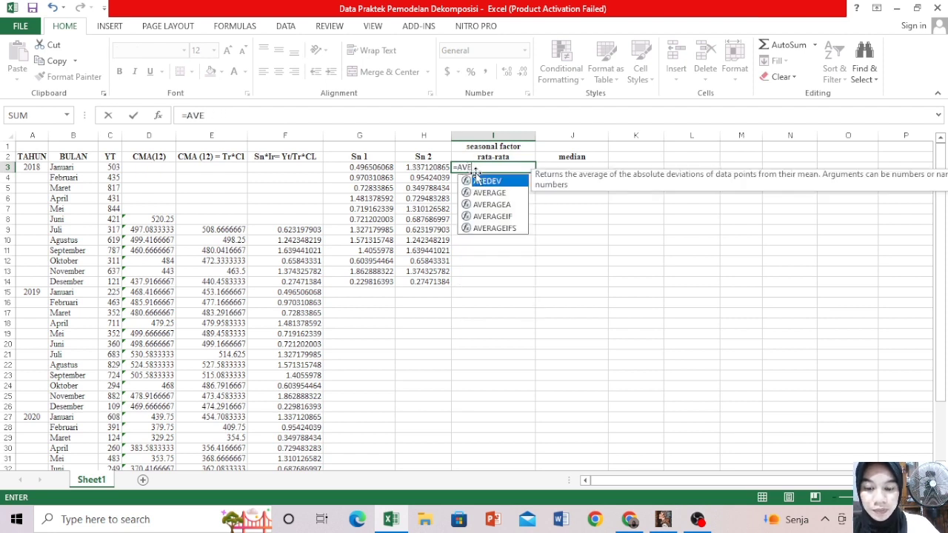
pyautogui.write('RAGE')
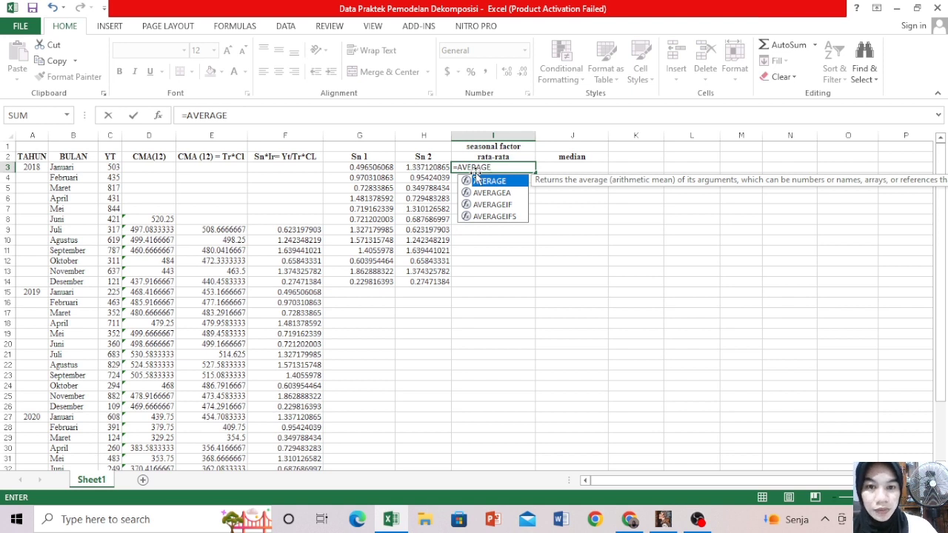
pyautogui.write('(')
pyautogui.moveTo(370, 166); pyautogui.dragTo(418, 169)
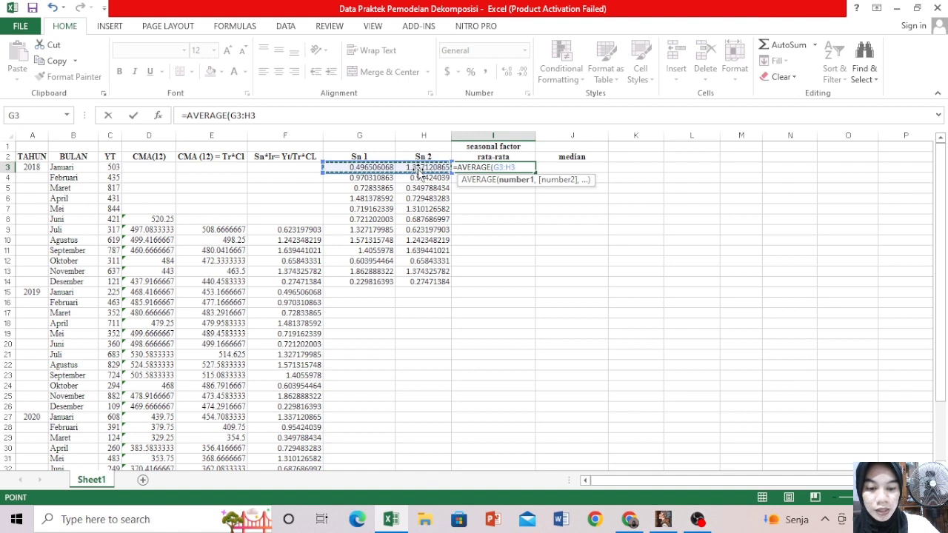
pyautogui.press('Return')
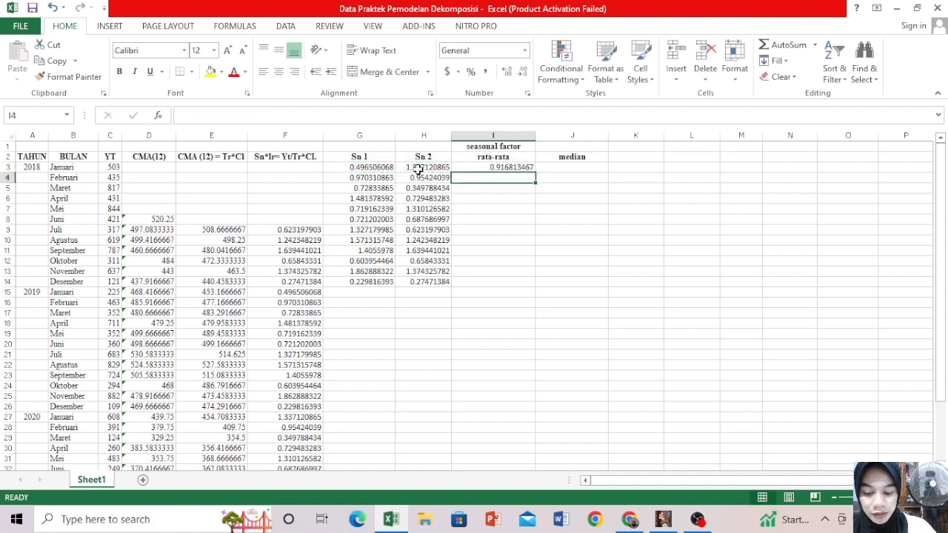
pyautogui.click(510, 166)
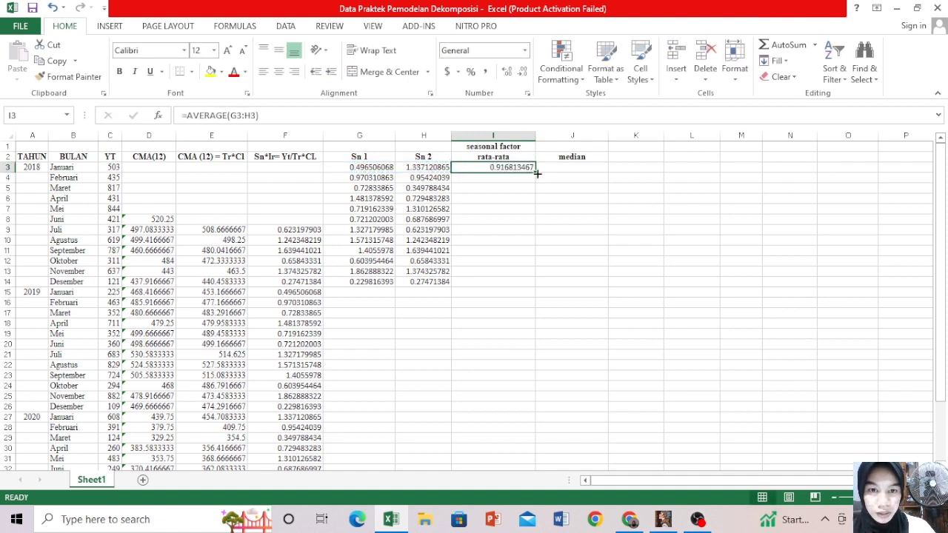
pyautogui.moveTo(533, 171); pyautogui.dragTo(532, 284)
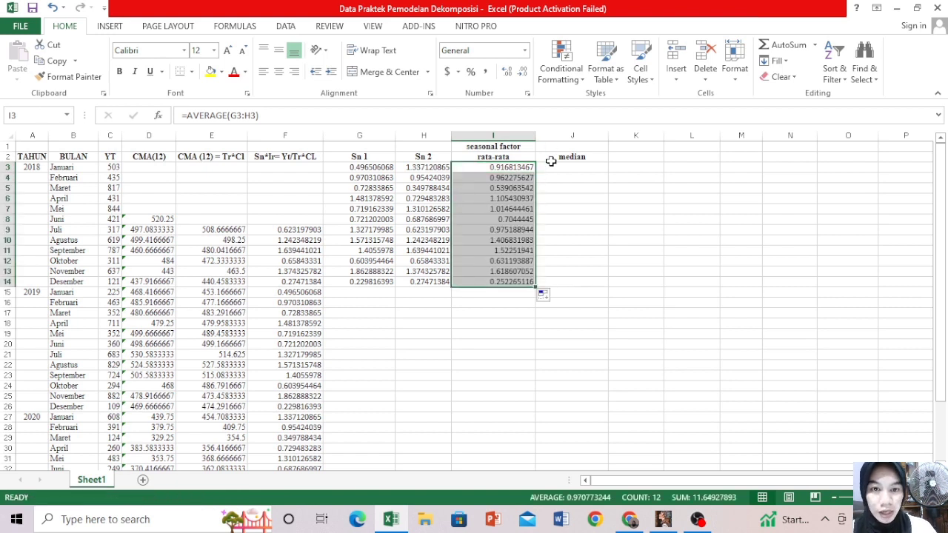
# Compute the median of Sn 1 and Sn 2 in J3 with =MEDIAN(G3:H3) and fill the formula down to J14
pyautogui.click(550, 168)
pyautogui.write('=A')
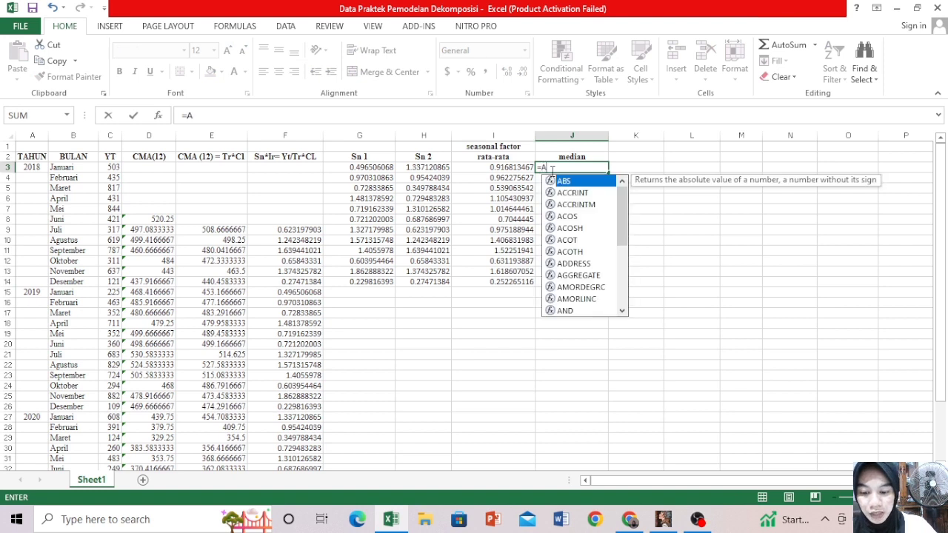
pyautogui.write('VE')
pyautogui.press('BackSpace')
pyautogui.press('BackSpace')
pyautogui.press('BackSpace')
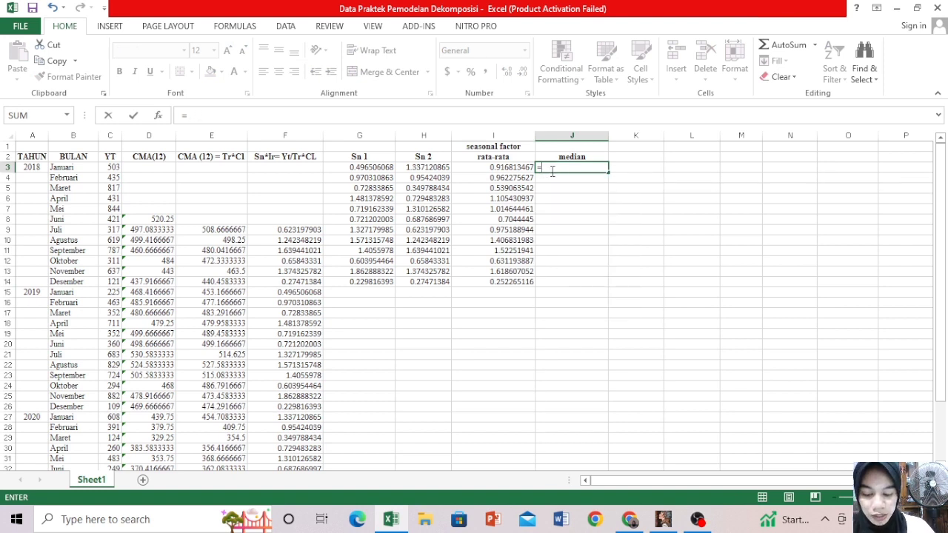
pyautogui.write('M')
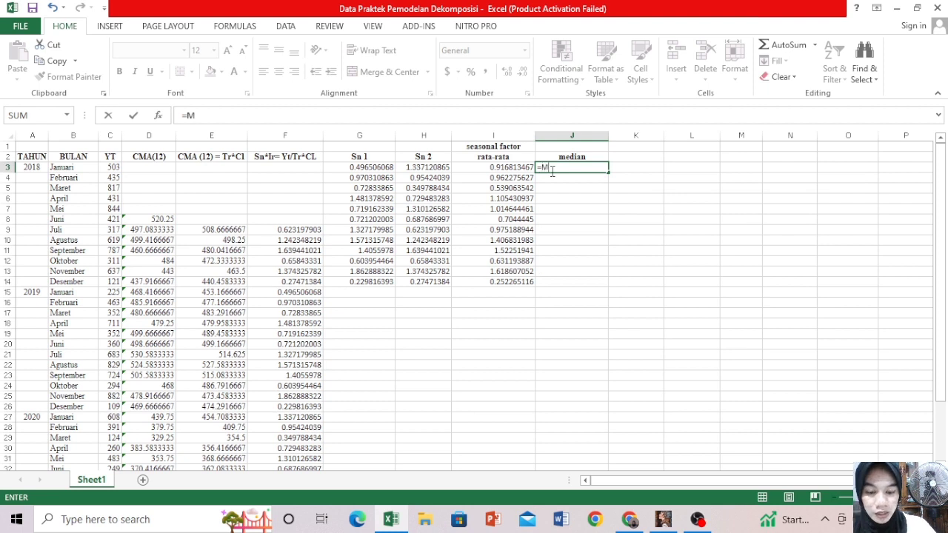
pyautogui.write('E')
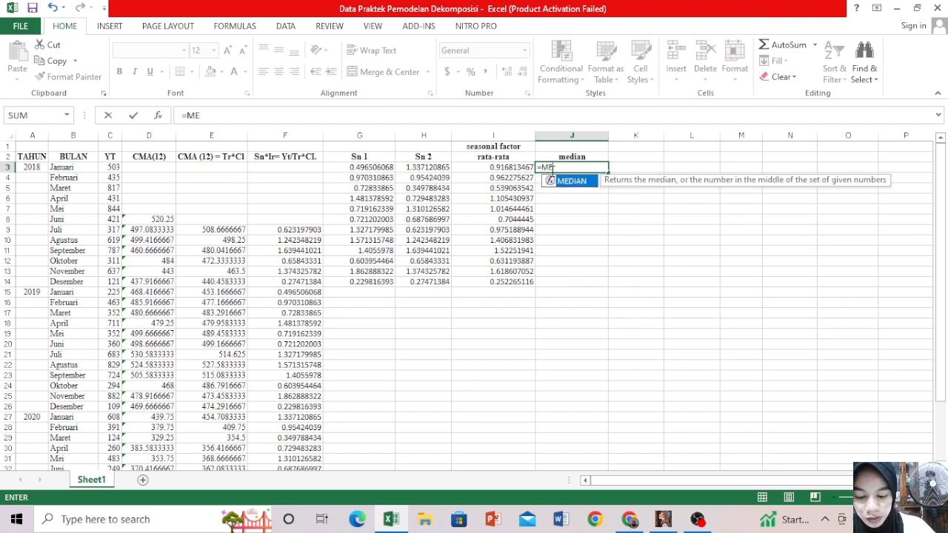
pyautogui.write('DIA')
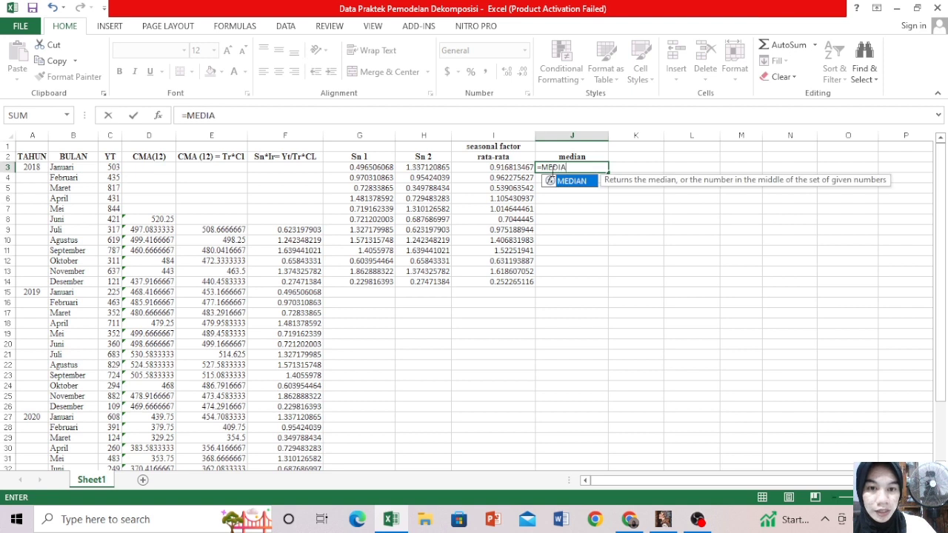
pyautogui.write('N(')
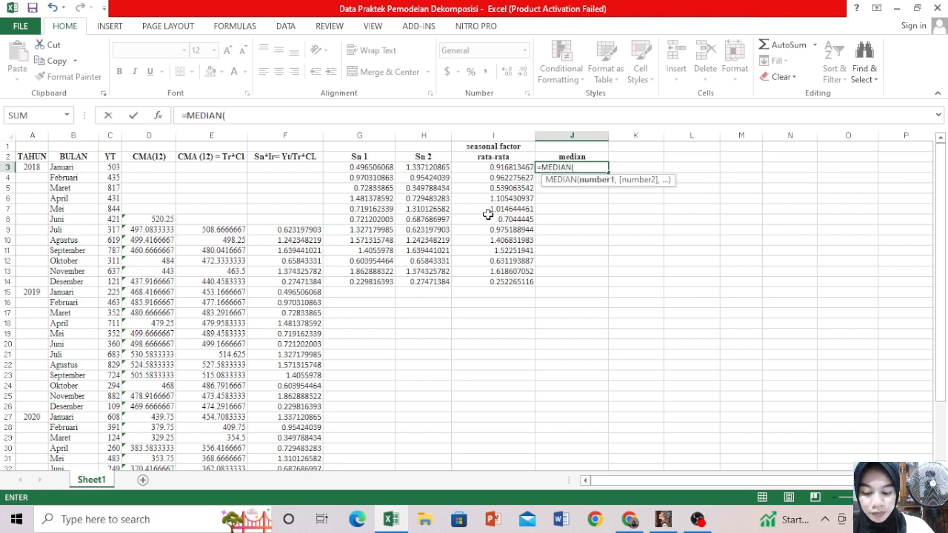
pyautogui.moveTo(360, 168); pyautogui.dragTo(418, 169)
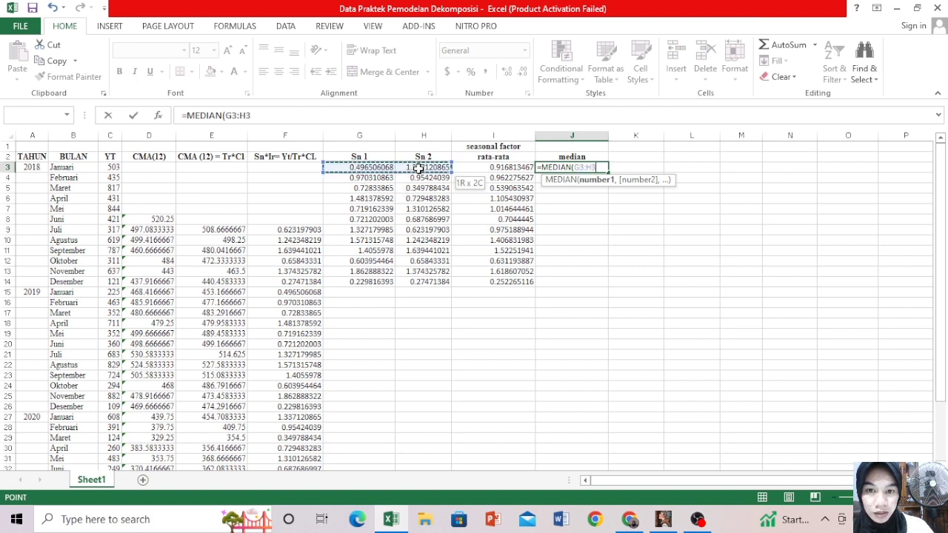
pyautogui.press('Return')
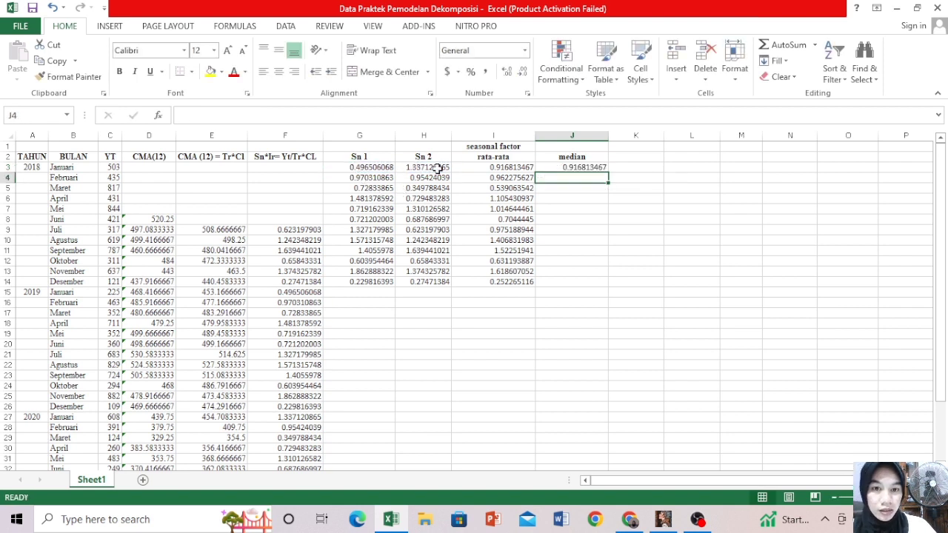
pyautogui.click(575, 168)
pyautogui.moveTo(603, 169); pyautogui.dragTo(598, 283)
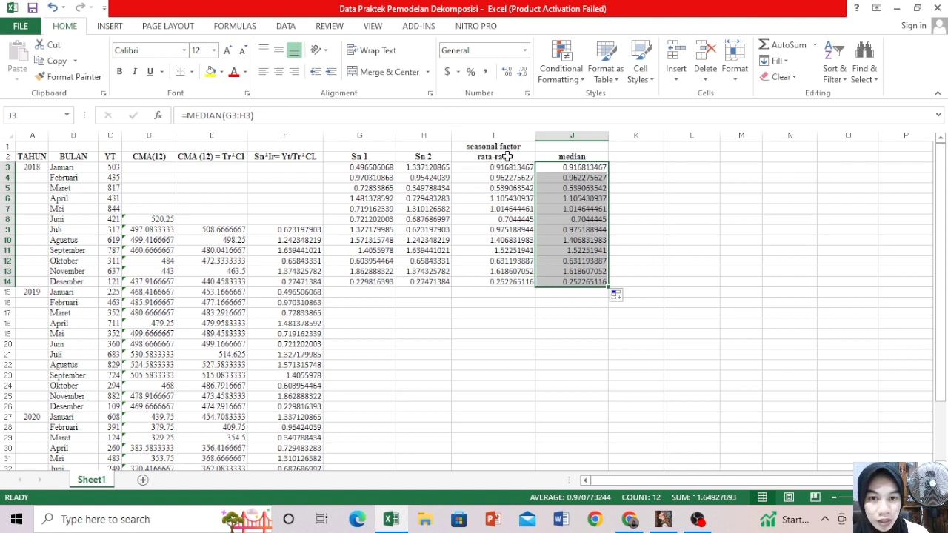
# Narrow the rata-rata and median columns, I and J, to fit their values
pyautogui.moveTo(535, 138); pyautogui.dragTo(513, 136)
pyautogui.moveTo(588, 137); pyautogui.dragTo(577, 137)
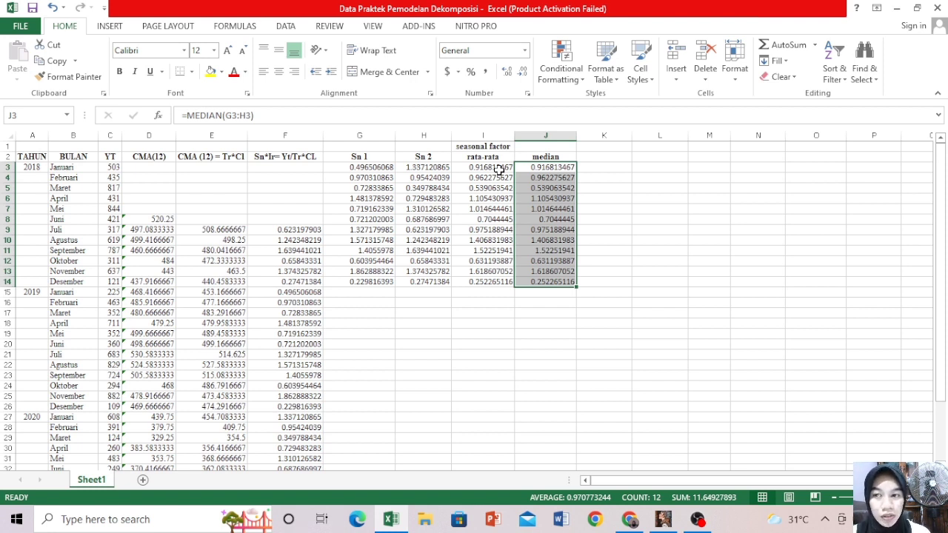
pyautogui.click(481, 292)
pyautogui.write('=')
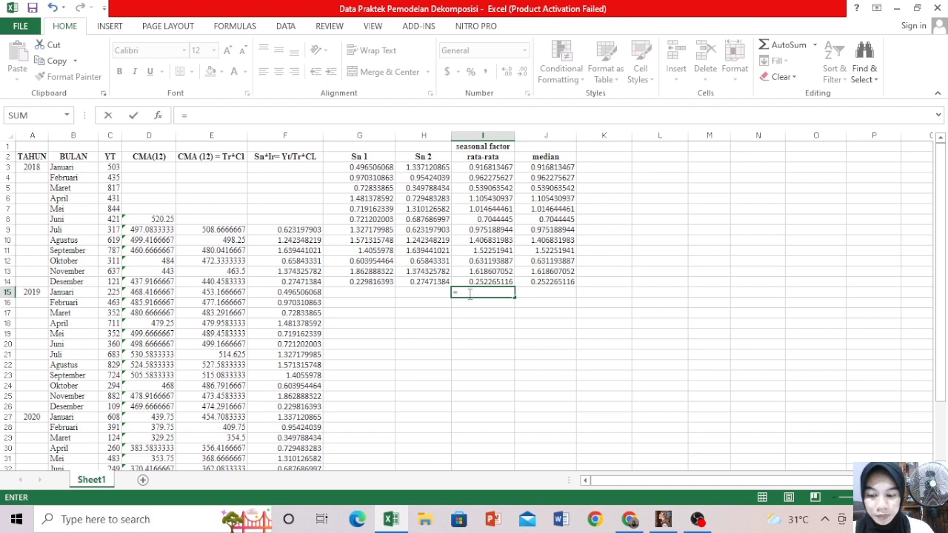
pyautogui.write('S')
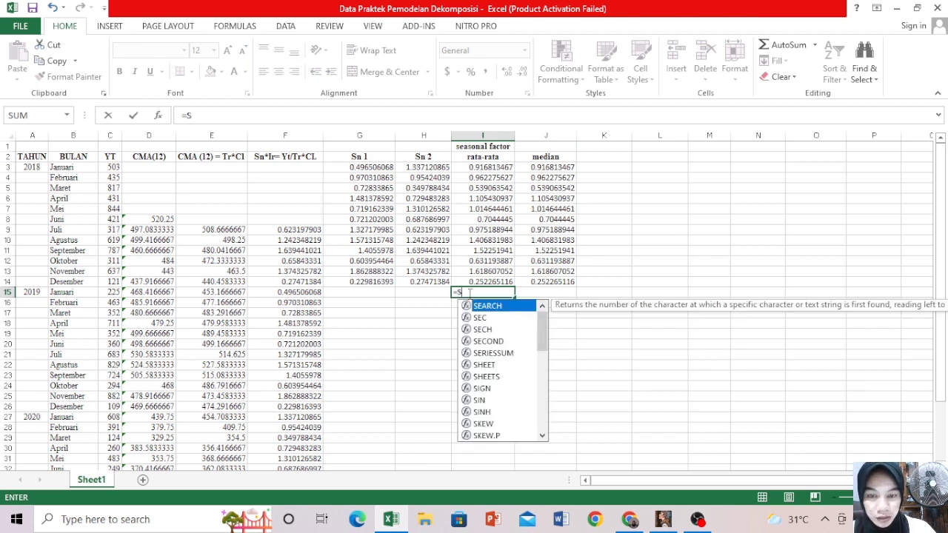
pyautogui.write('SUM')
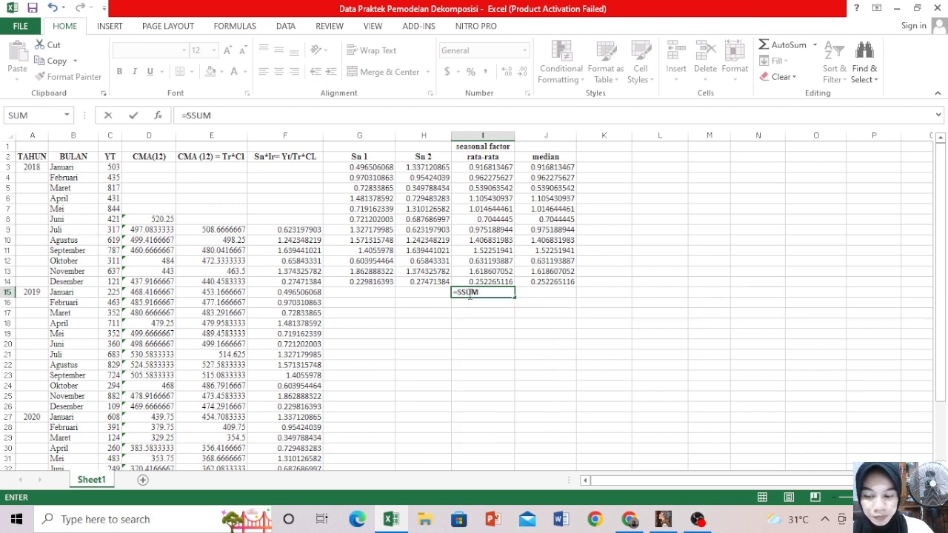
pyautogui.write('(')
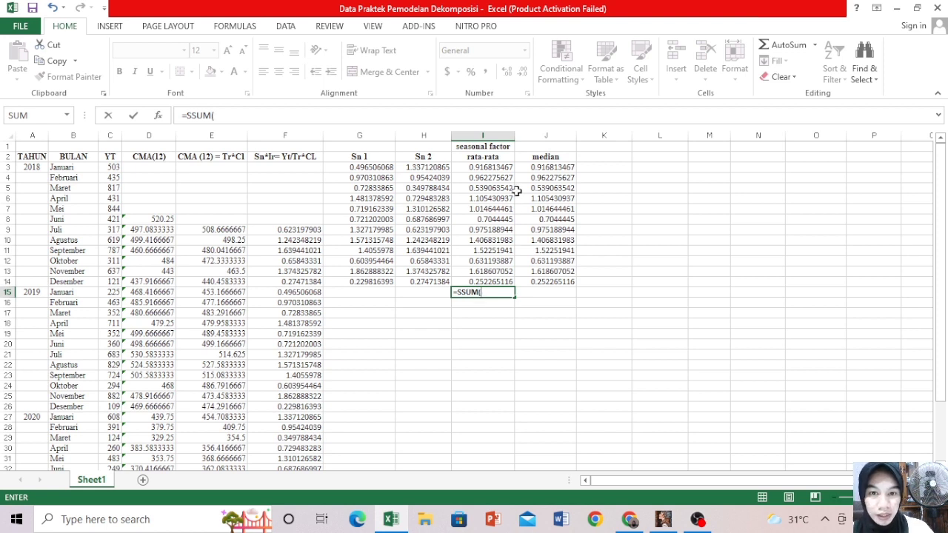
pyautogui.moveTo(497, 167); pyautogui.dragTo(506, 277)
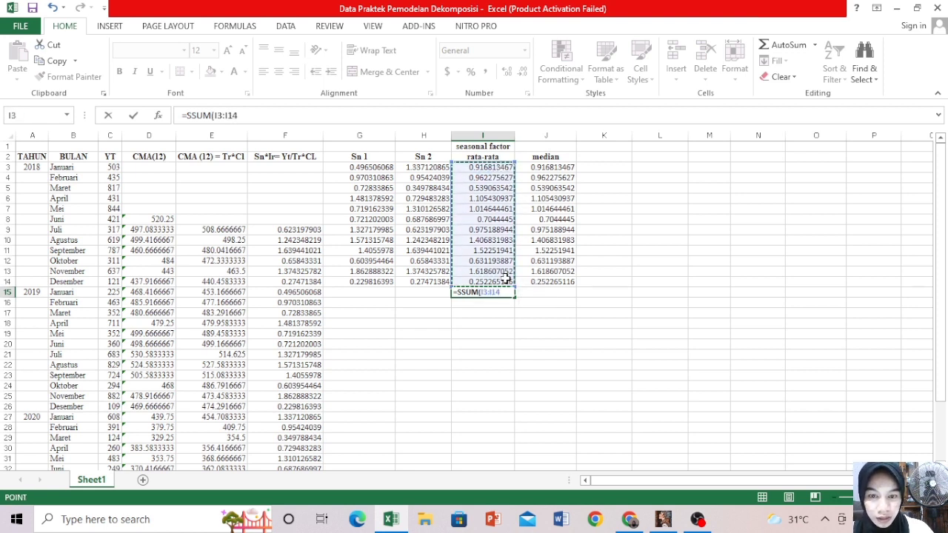
pyautogui.press('Return')
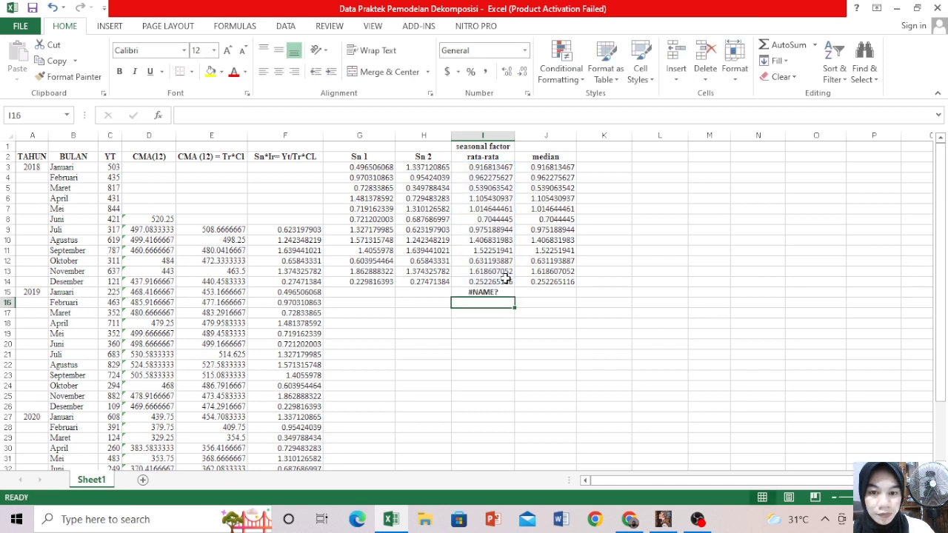
pyautogui.press('BackSpace')
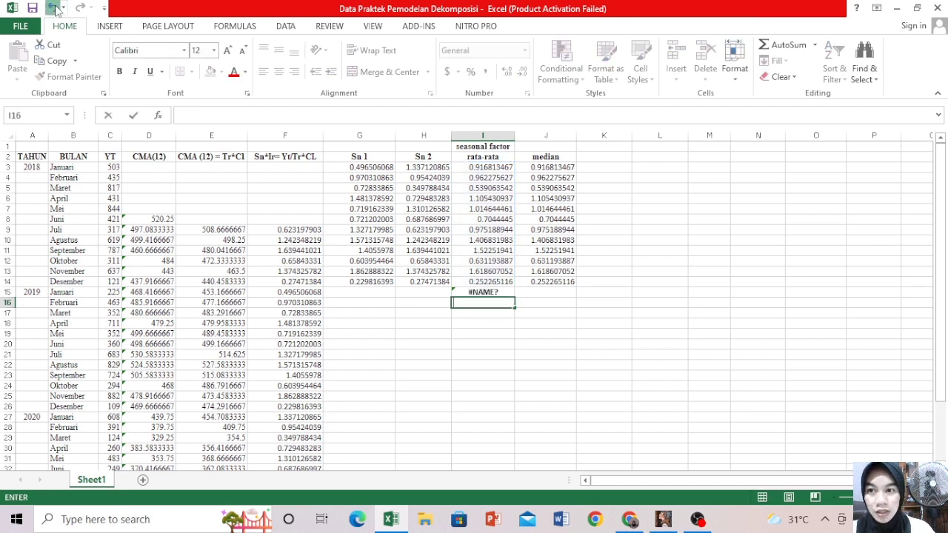
pyautogui.click(485, 294)
pyautogui.press('BackSpace')
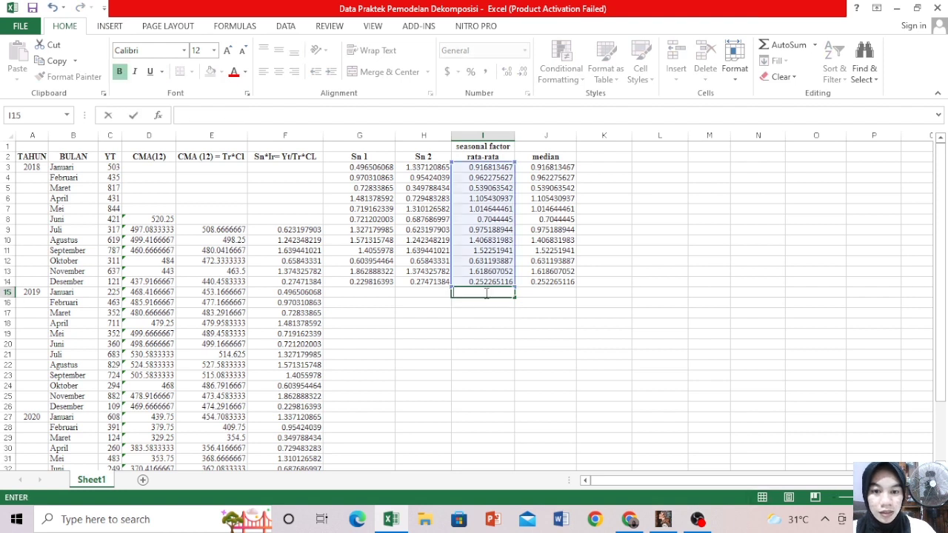
# Total the rata-rata seasonal factors in I15 with =SUM(I3:I14)
pyautogui.write('=SUM(')
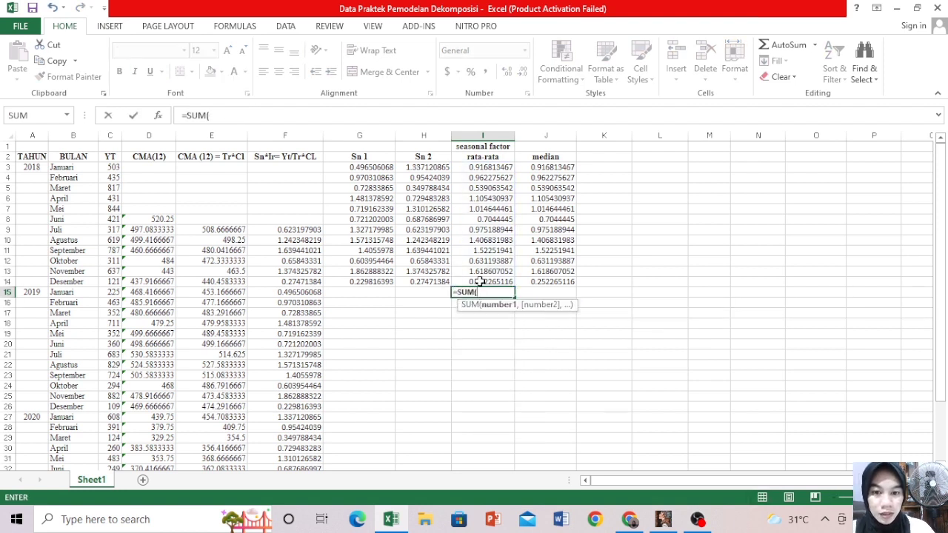
pyautogui.moveTo(481, 281); pyautogui.dragTo(480, 167)
pyautogui.write(')')
pyautogui.press('Return')
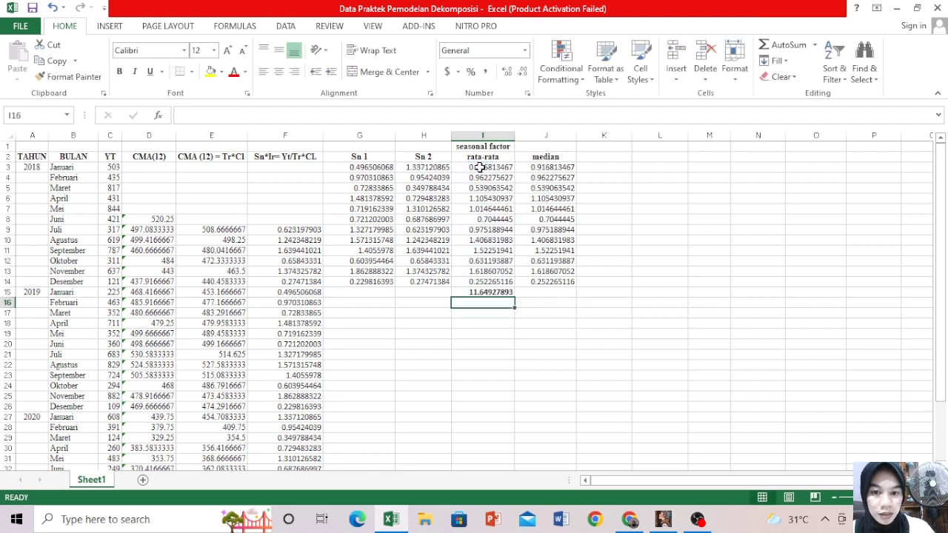
pyautogui.click(478, 292)
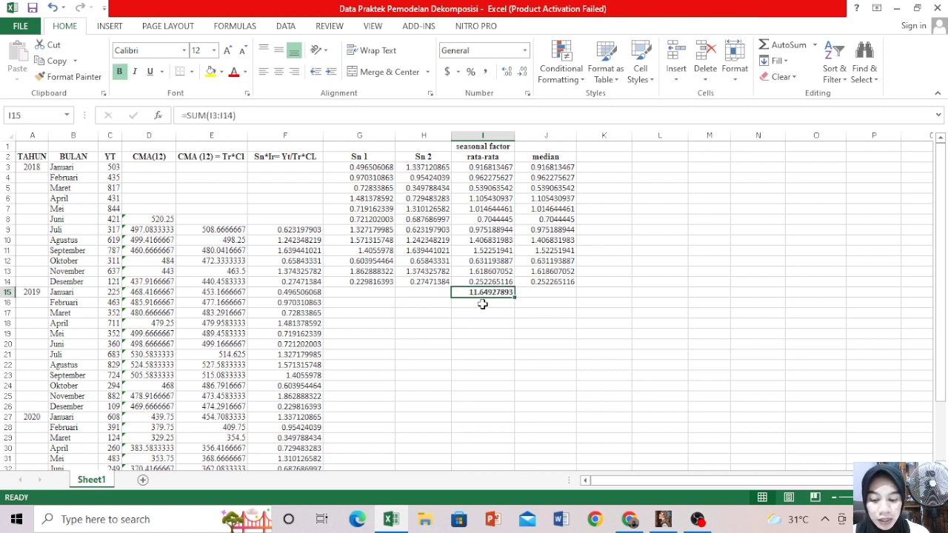
# Compute the adjustment factor in I16 by dividing 12 by the rata-rata total, using =12/I15
pyautogui.click(482, 303)
pyautogui.write('1')
pyautogui.press('BackSpace')
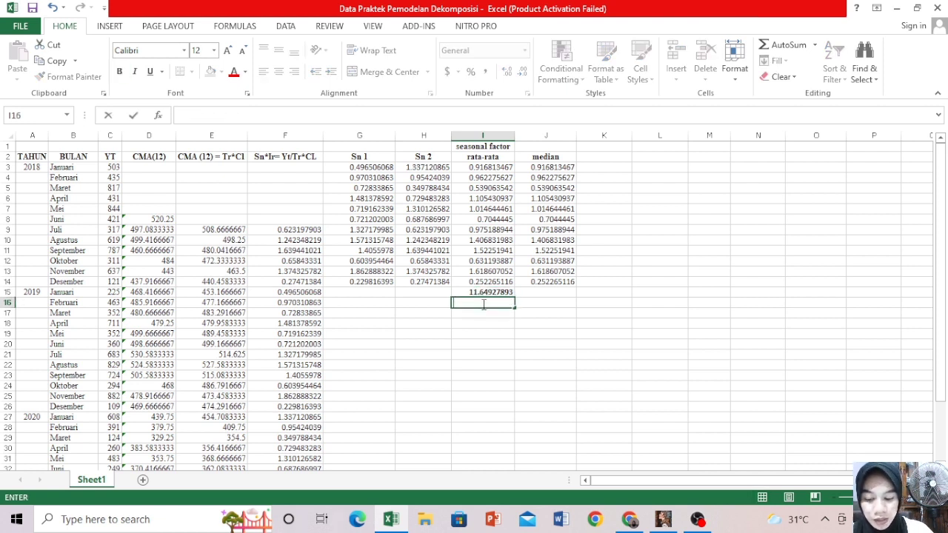
pyautogui.write('=12/')
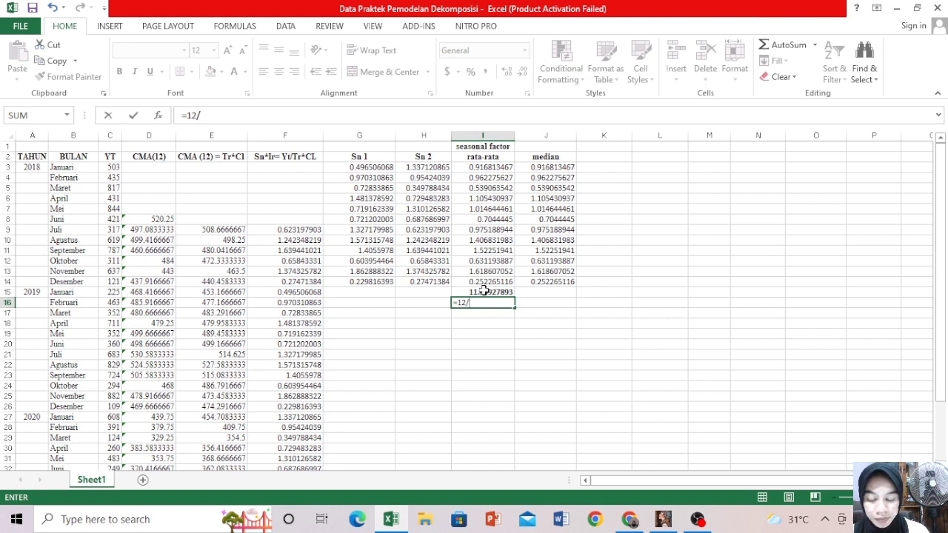
pyautogui.click(474, 292)
pyautogui.press('Return')
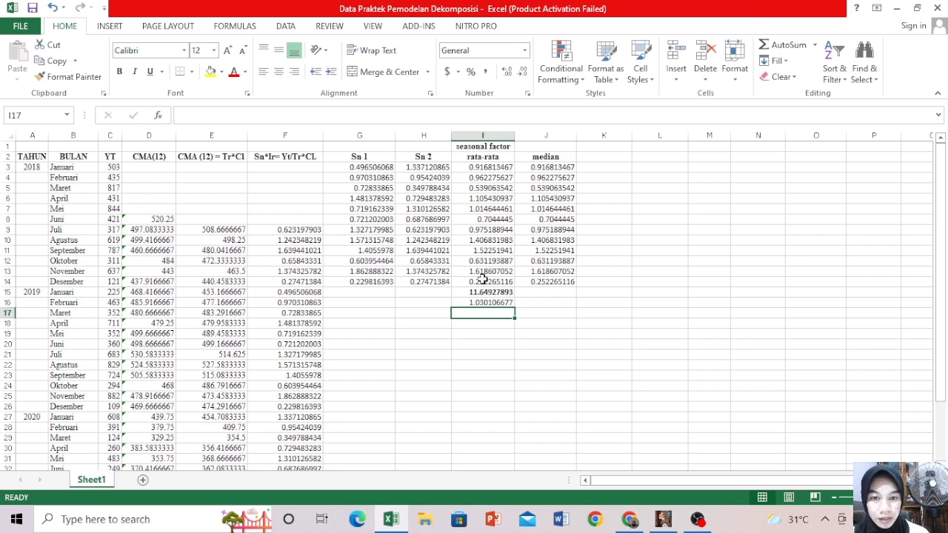
pyautogui.click(528, 304)
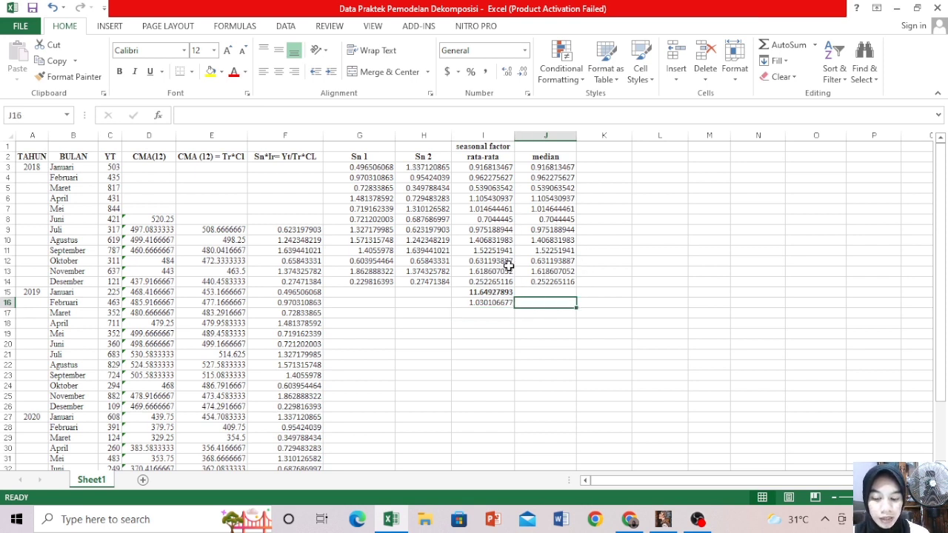
# Enter the header "Adjested Sn" in K2 and widen column K
pyautogui.click(593, 164)
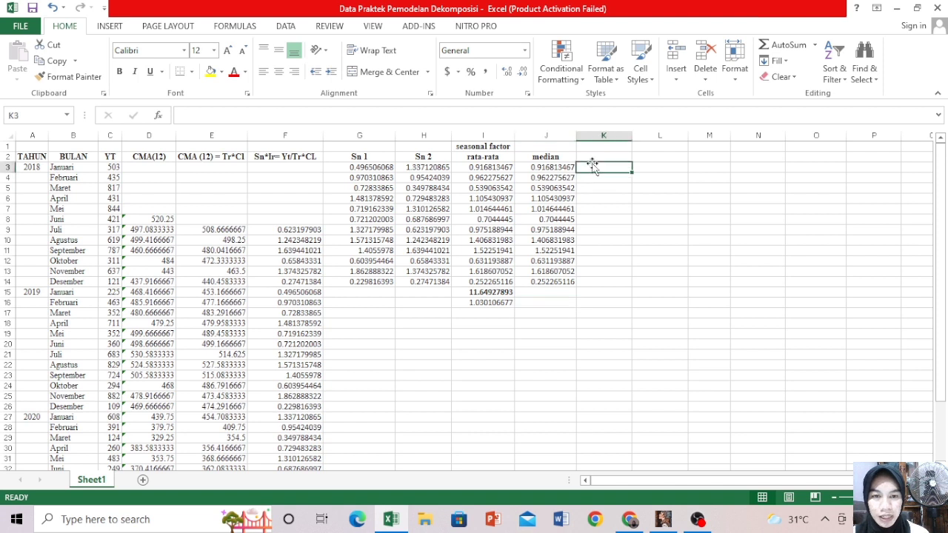
pyautogui.click(591, 157)
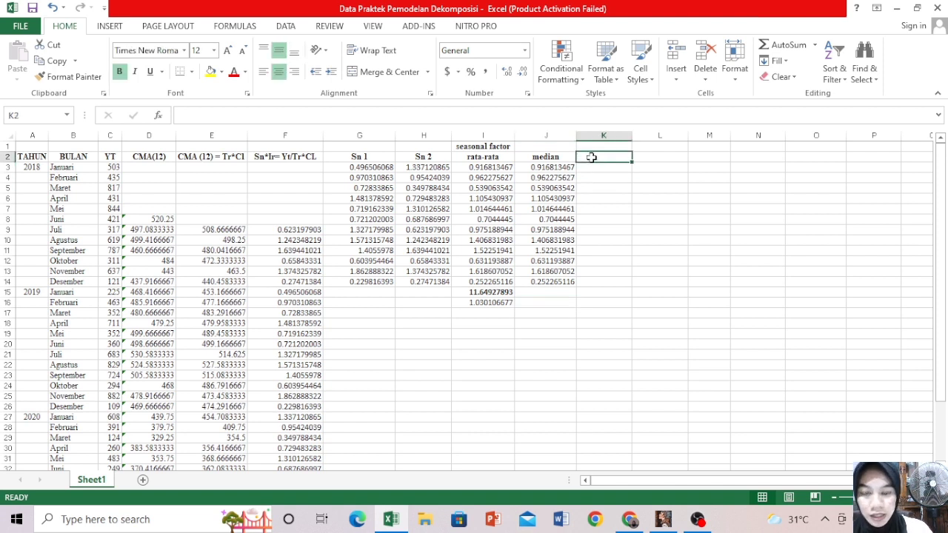
pyautogui.write('Adje')
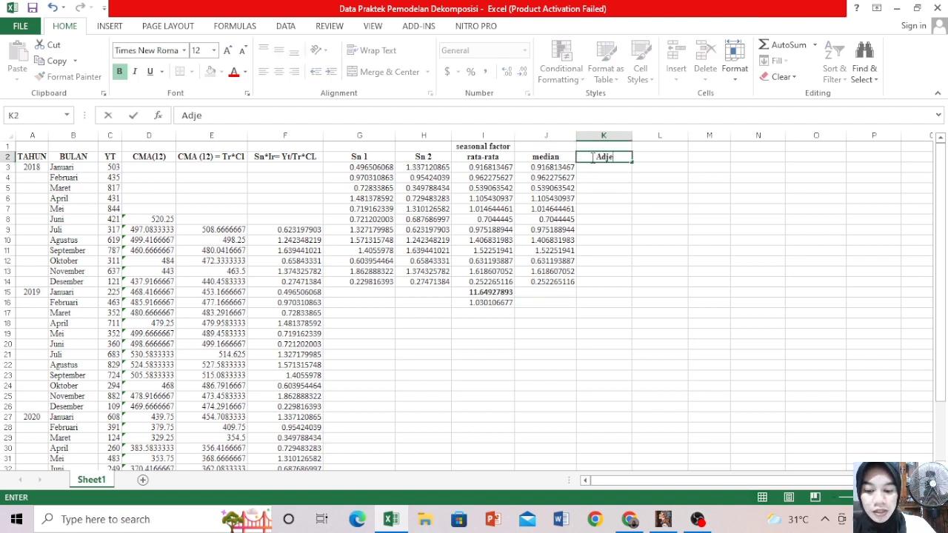
pyautogui.write('sted Sn')
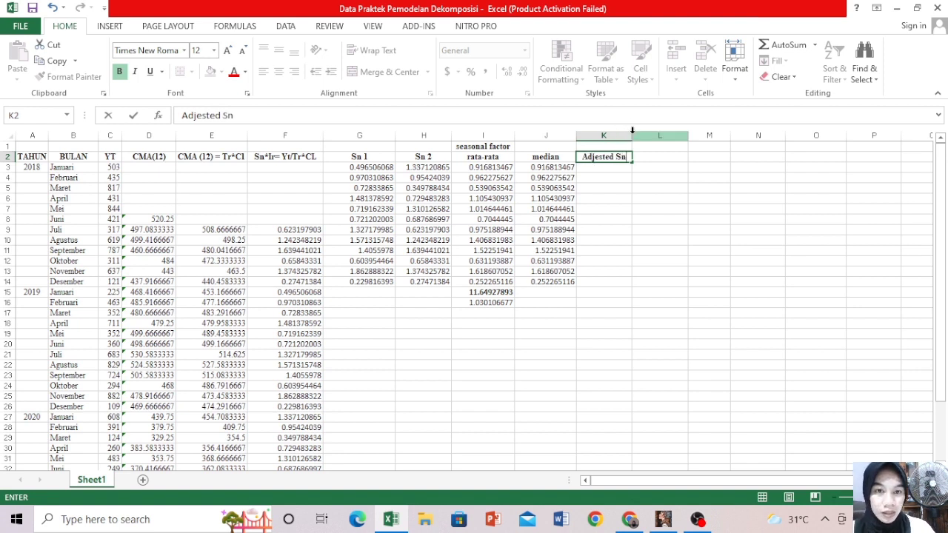
pyautogui.click(622, 138)
pyautogui.moveTo(630, 139); pyautogui.dragTo(656, 138)
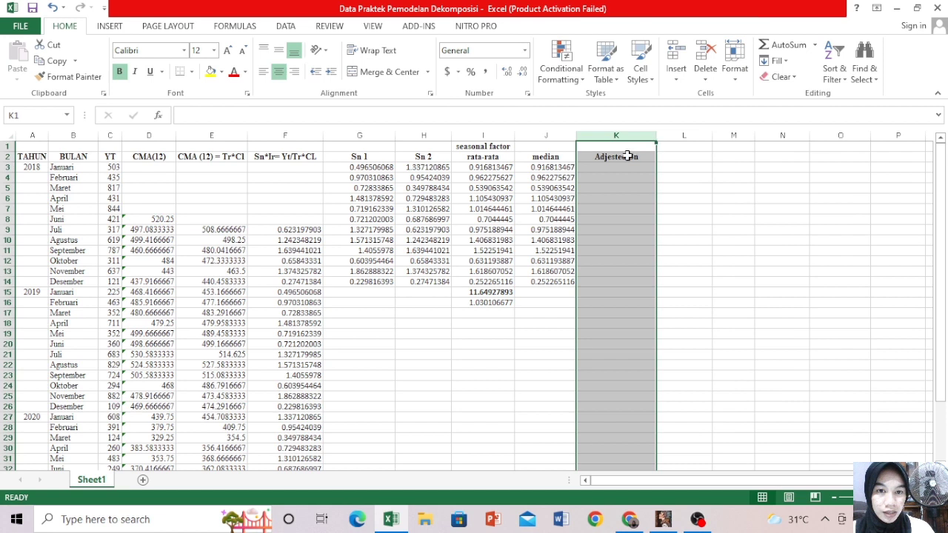
pyautogui.click(612, 166)
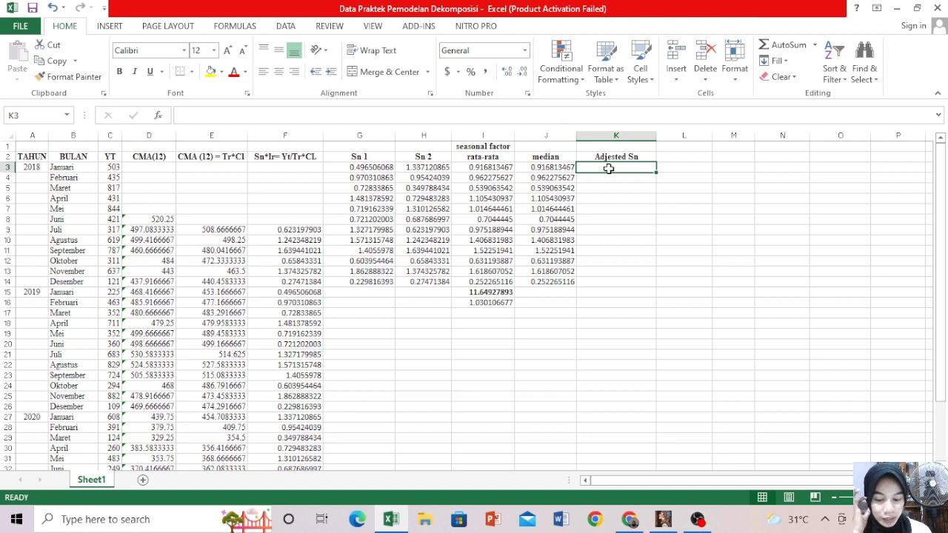
pyautogui.write('=')
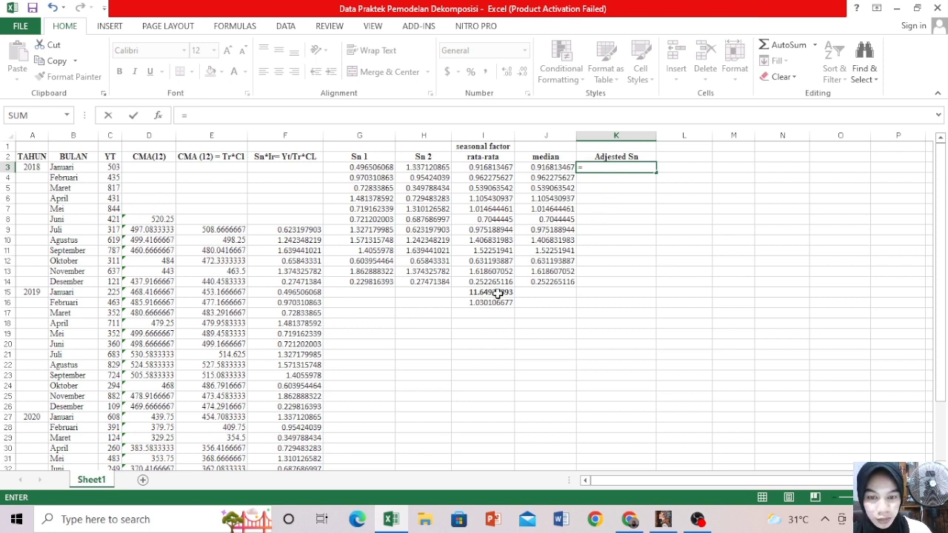
pyautogui.moveTo(476, 168); pyautogui.dragTo(501, 172)
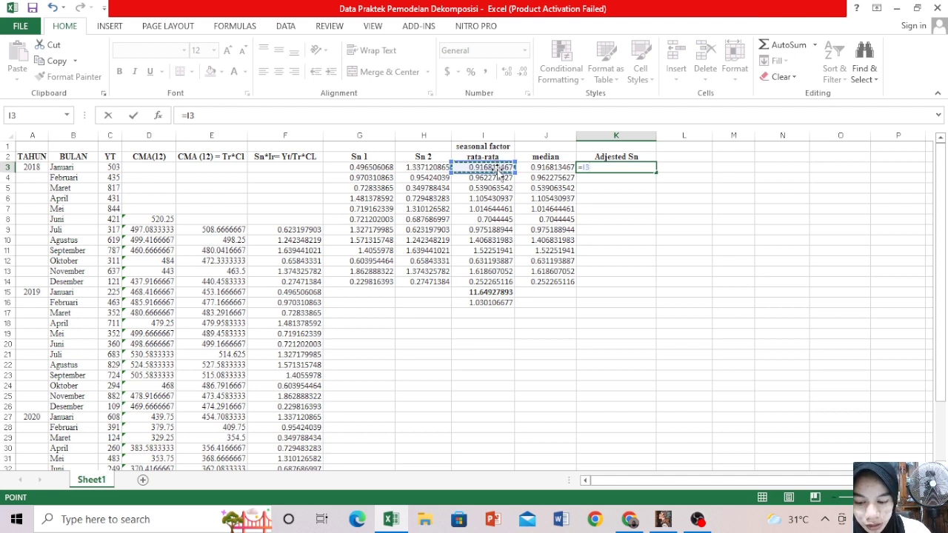
pyautogui.write('*')
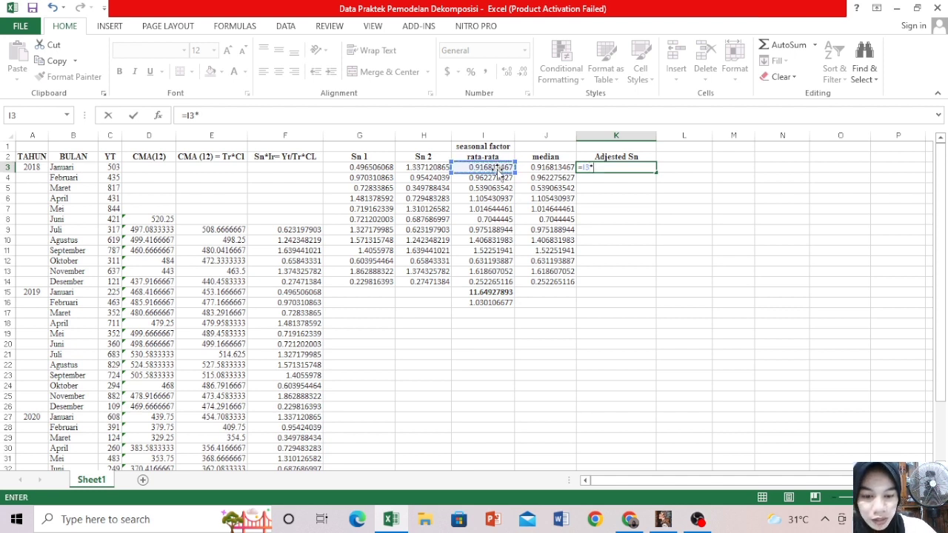
pyautogui.click(484, 306)
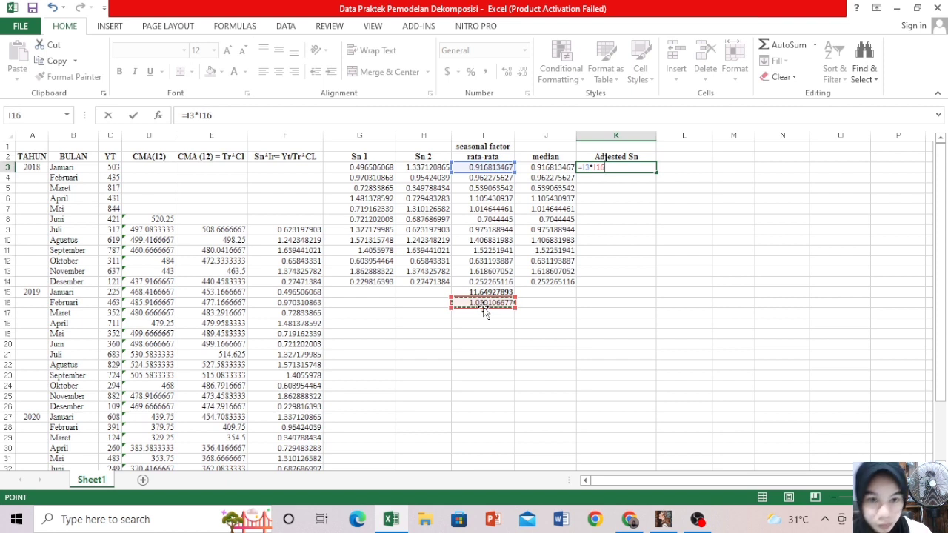
pyautogui.moveTo(605, 167); pyautogui.dragTo(597, 168)
pyautogui.click(597, 168)
pyautogui.write('$')
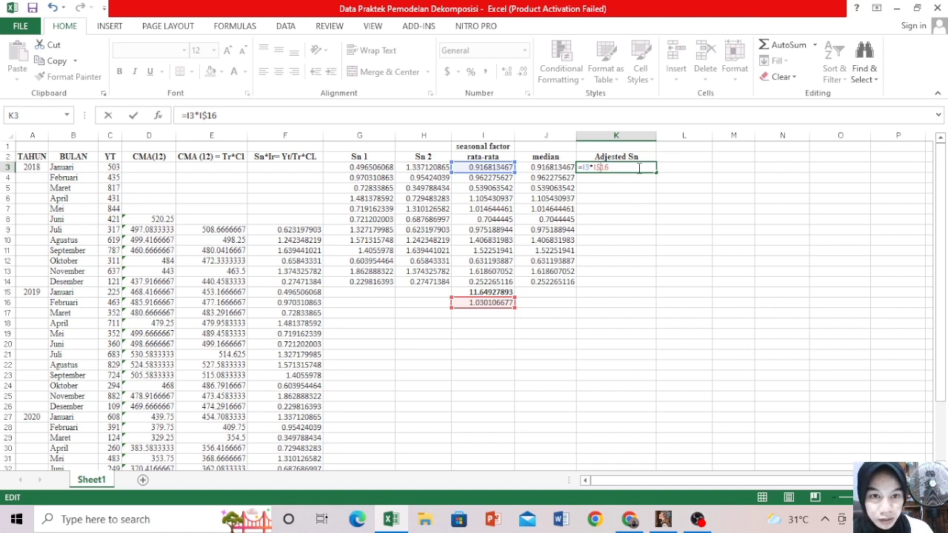
pyautogui.press('BackSpace')
pyautogui.press('BackSpace')
pyautogui.press('BackSpace')
pyautogui.press('BackSpace')
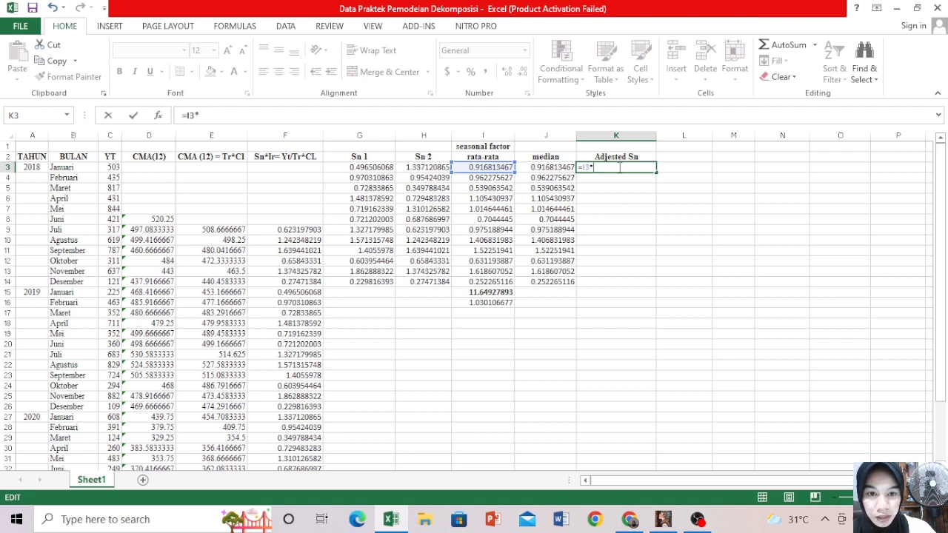
pyautogui.write('I')
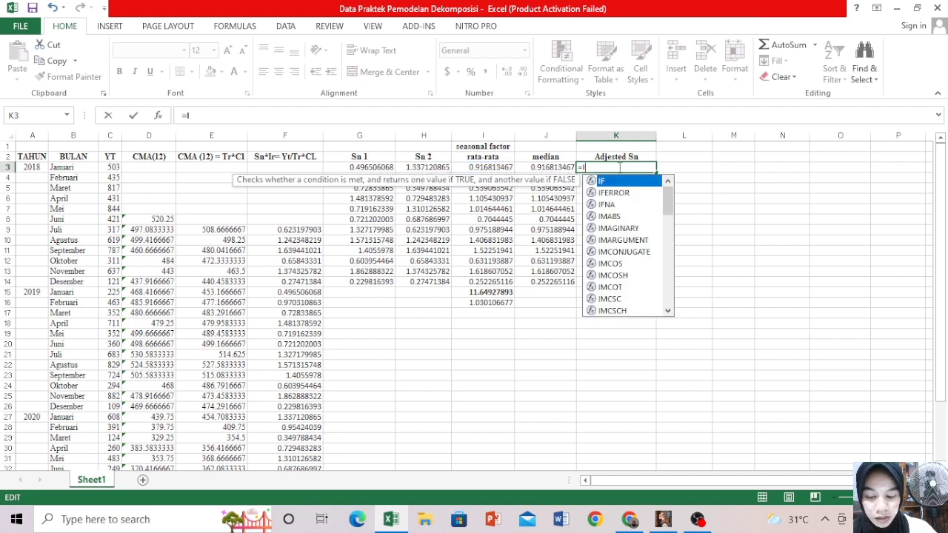
pyautogui.click(495, 169)
pyautogui.click(616, 168)
pyautogui.press('BackSpace')
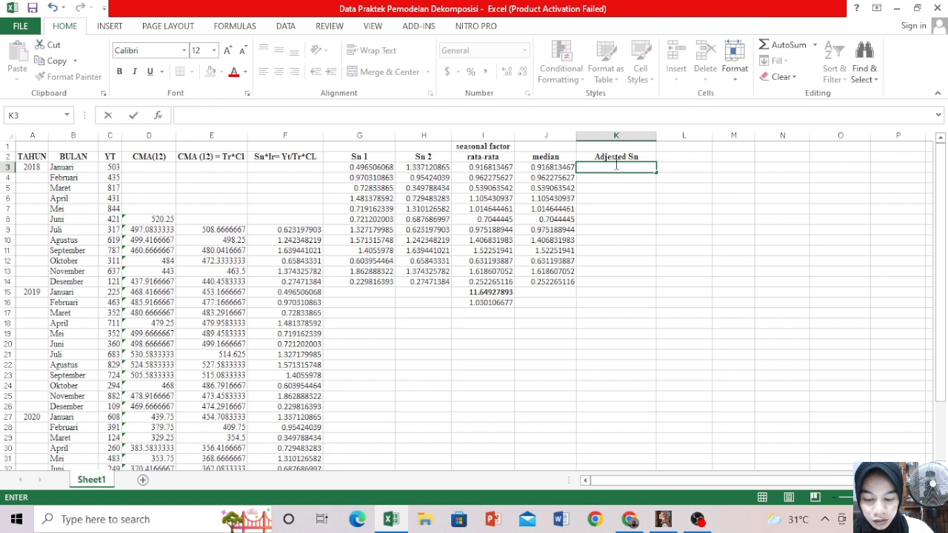
# Compute the adjusted seasonal factors in K3:K14 by multiplying each rata-rata value by the fixed adjustment factor, using =I3*$I$16 filled down
pyautogui.write('=')
pyautogui.click(503, 168)
pyautogui.write('*')
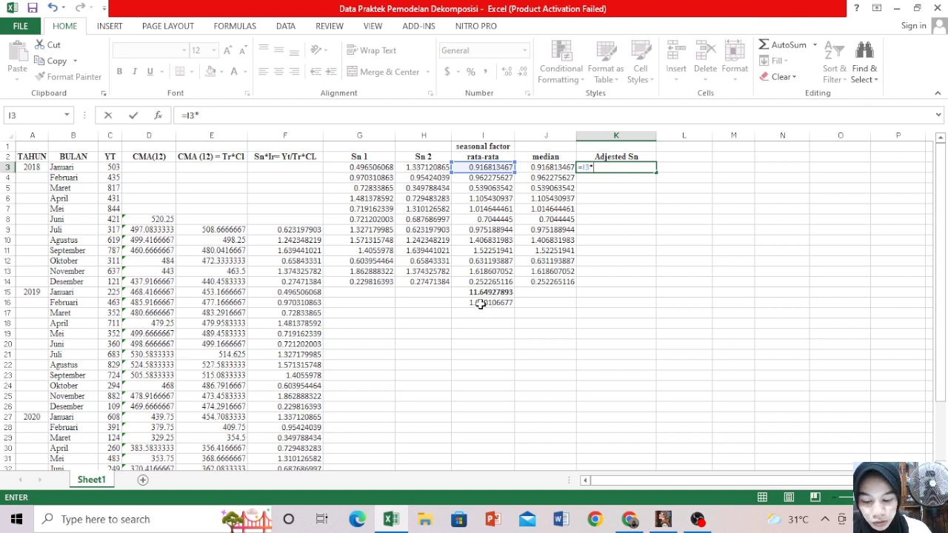
pyautogui.click(485, 303)
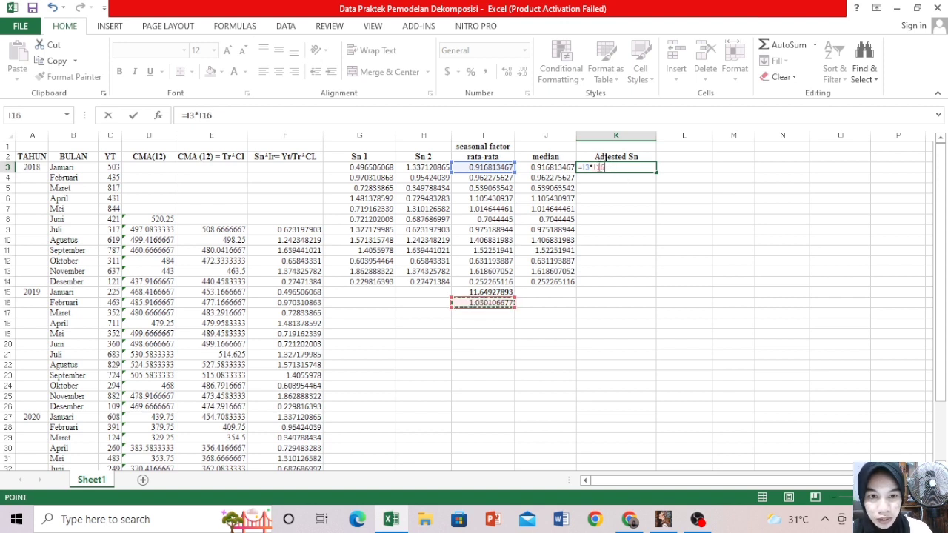
pyautogui.click(597, 167)
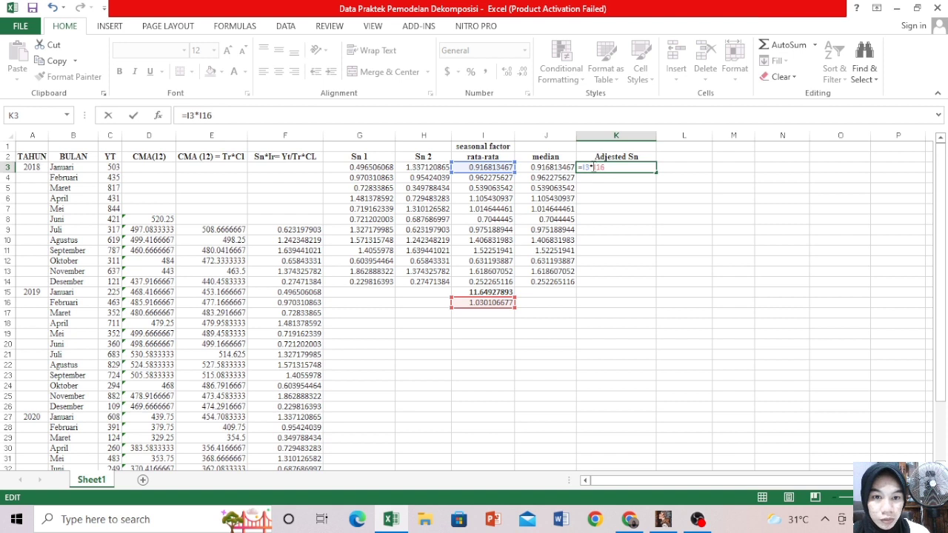
pyautogui.write('$I')
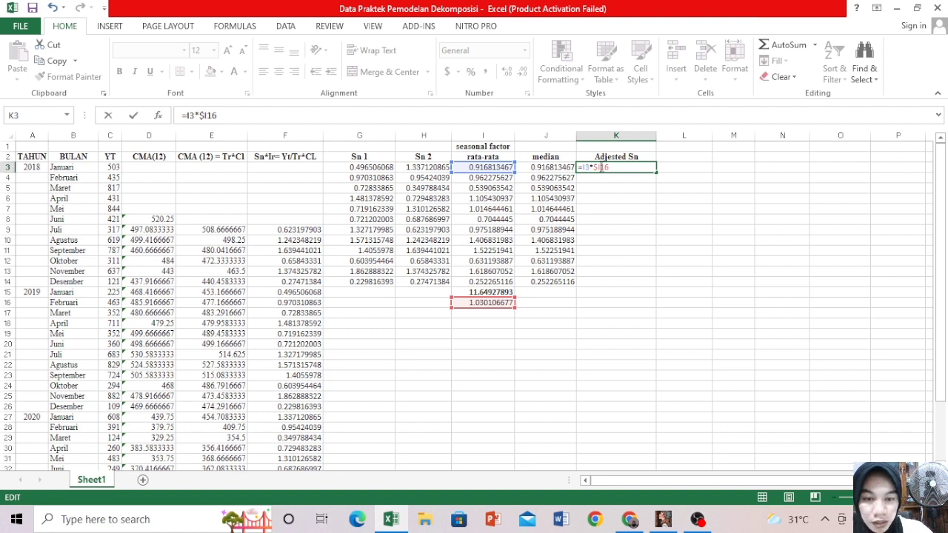
pyautogui.write('$')
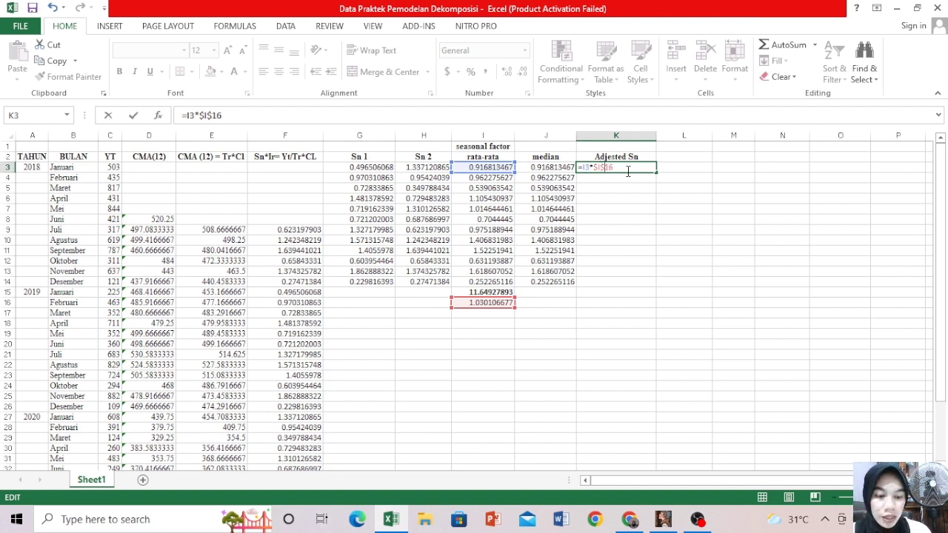
pyautogui.press('Return')
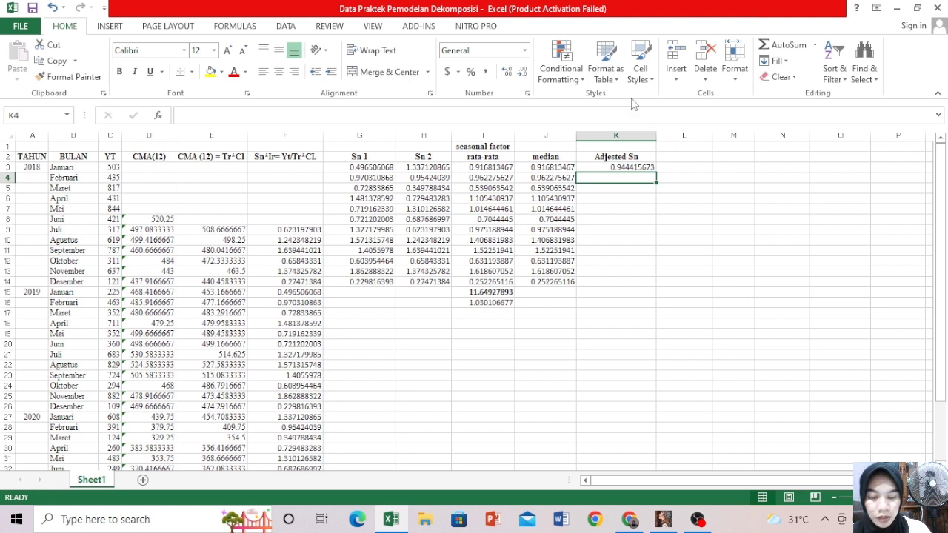
pyautogui.click(635, 168)
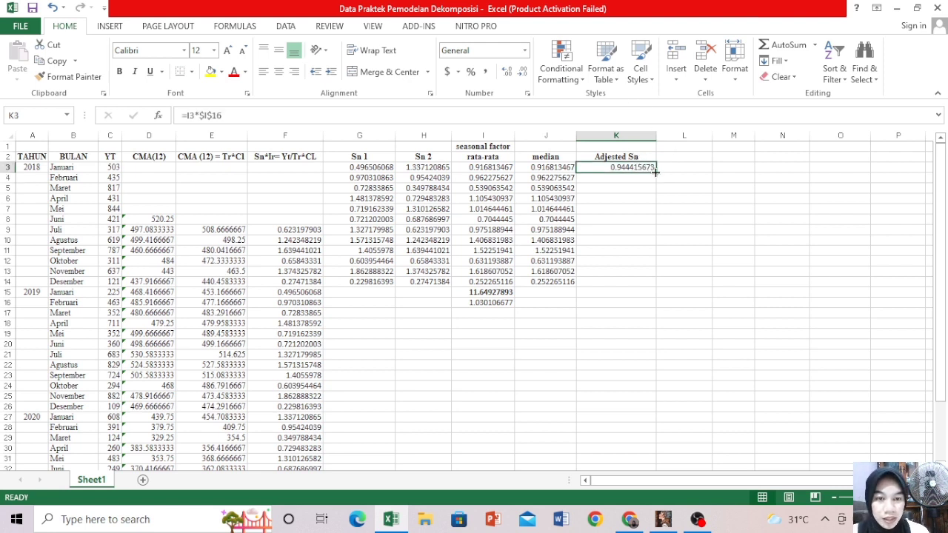
pyautogui.moveTo(654, 171); pyautogui.dragTo(651, 287)
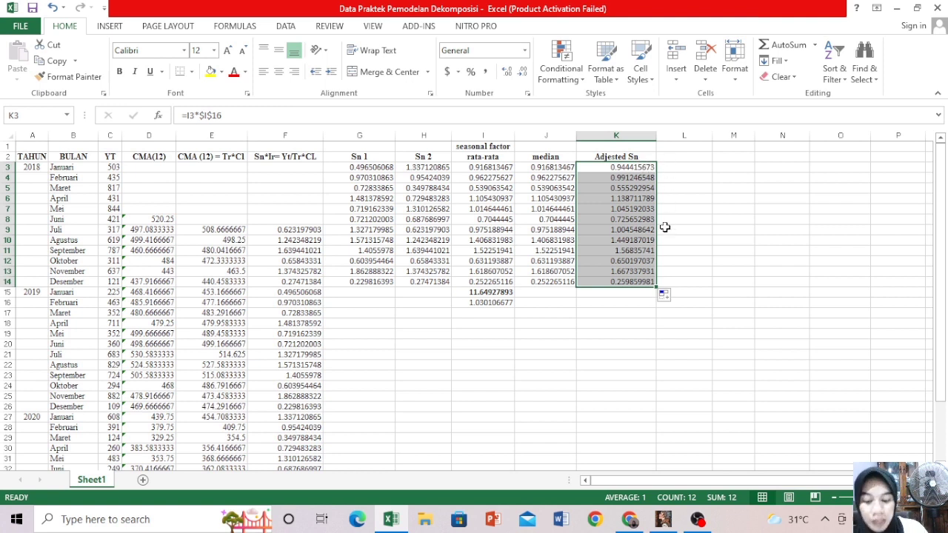
# Total the adjusted seasonal factors in K15 with =SUM(K3:K14)
pyautogui.click(607, 295)
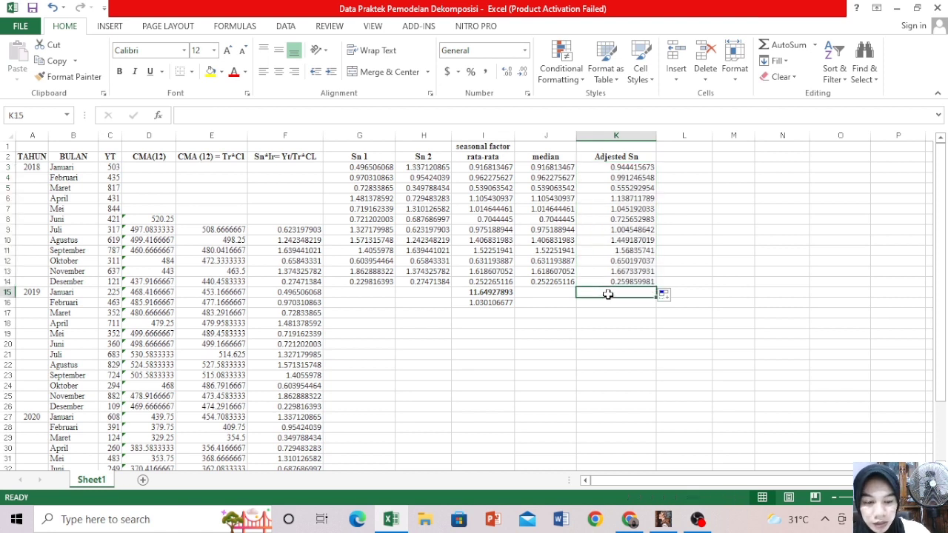
pyautogui.write('=sum')
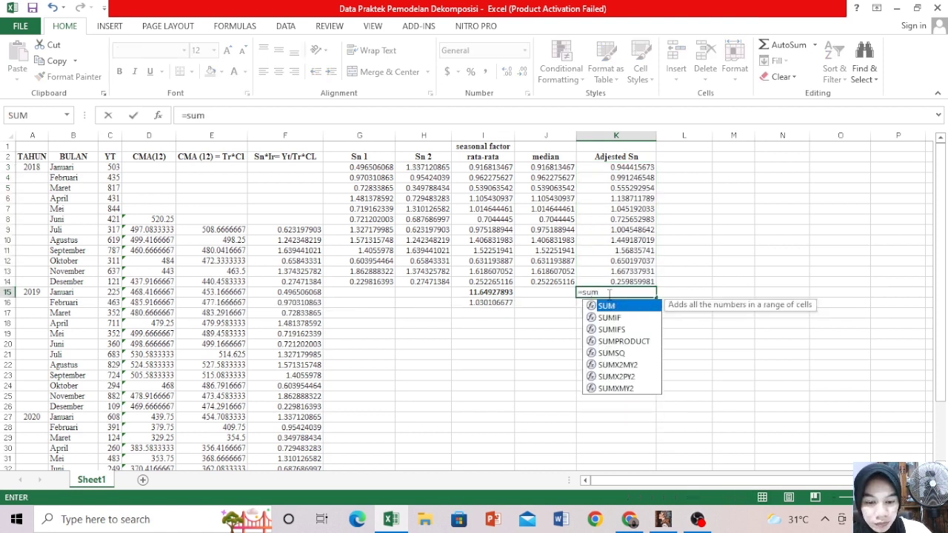
pyautogui.write('(')
pyautogui.moveTo(637, 168); pyautogui.dragTo(637, 282)
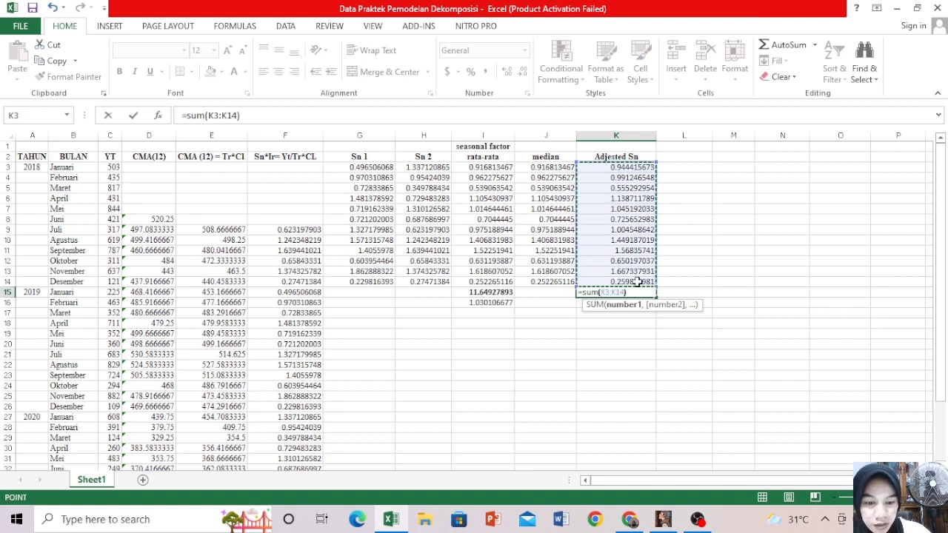
pyautogui.press('Return')
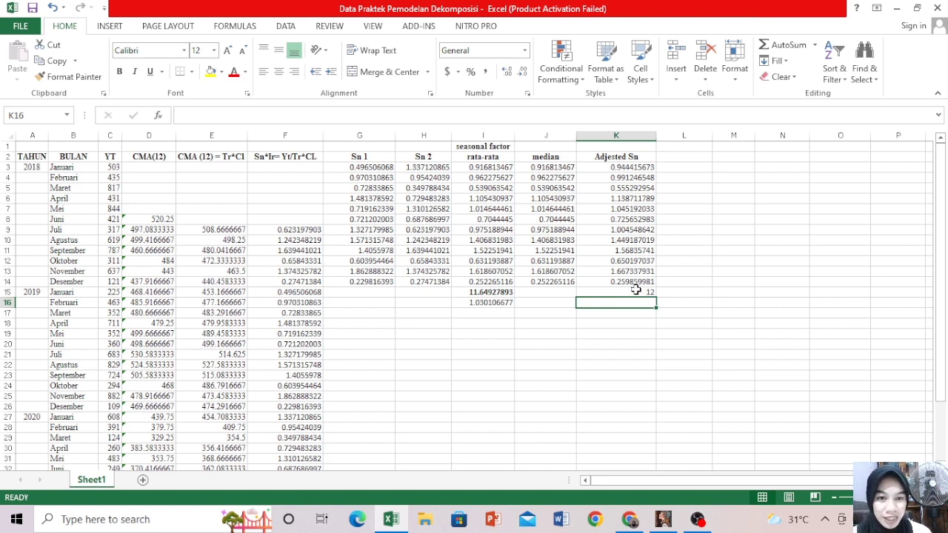
pyautogui.click(637, 292)
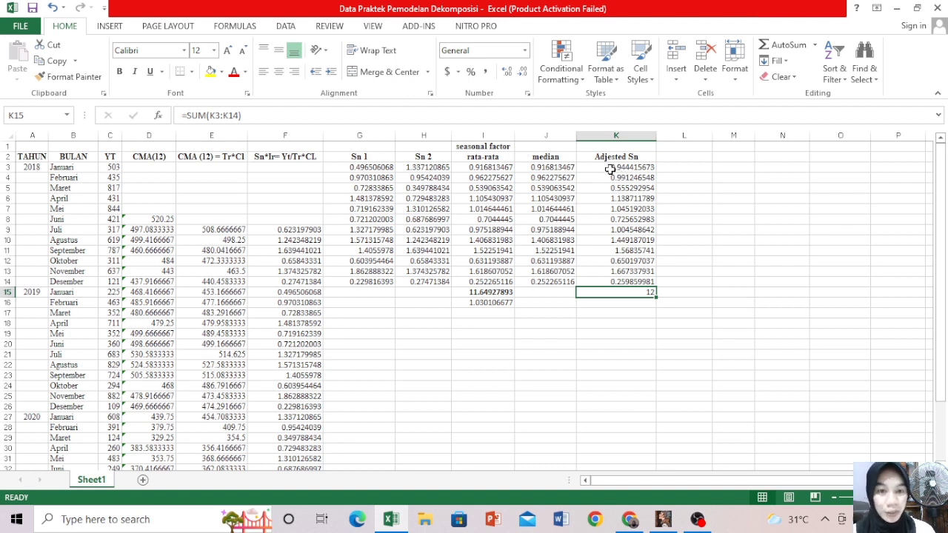
pyautogui.click(632, 325)
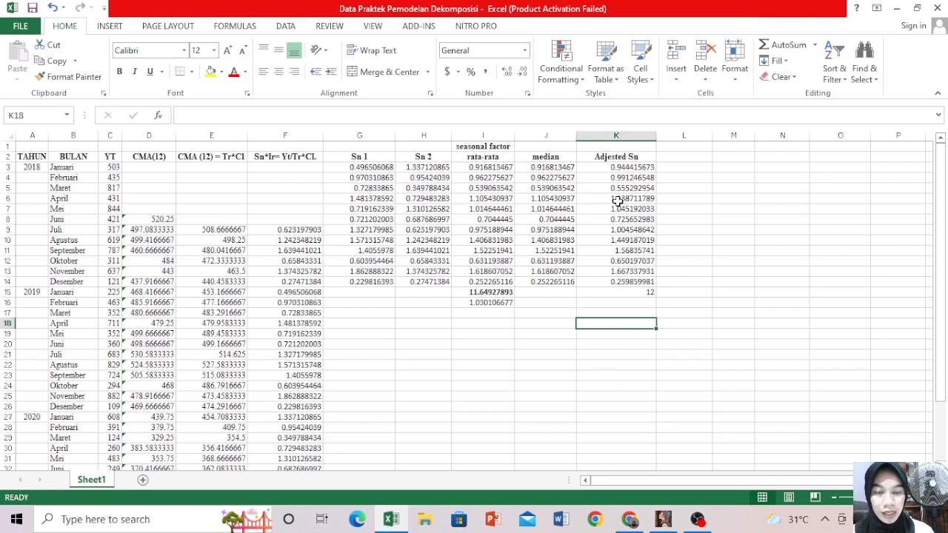
# Enter the header "Sn" in L2 and copy the adjusted factors K3:K14 into L3:L14 as values only
pyautogui.click(687, 155)
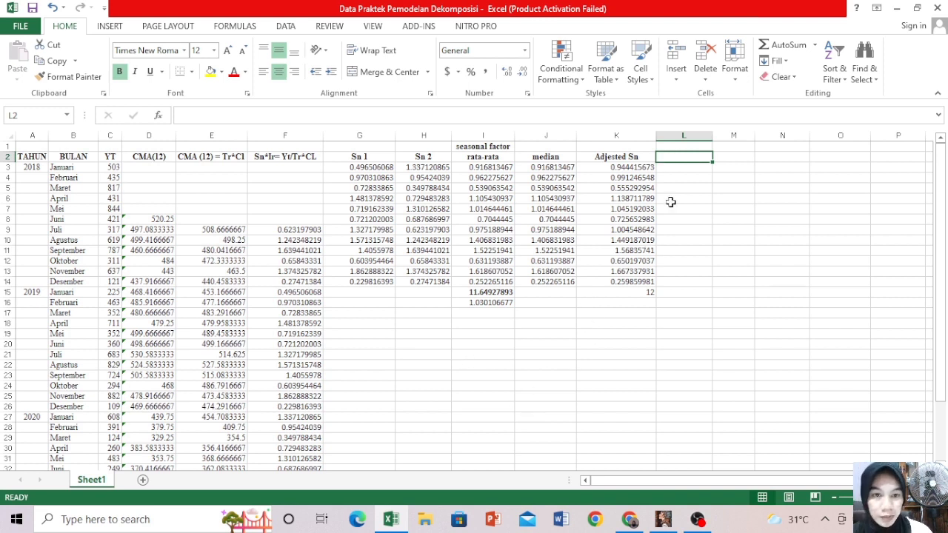
pyautogui.write('Sn')
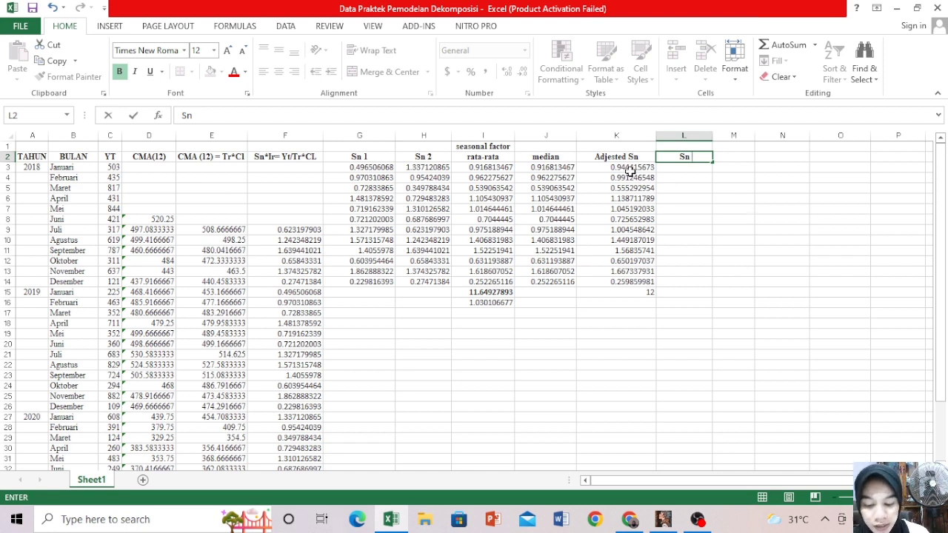
pyautogui.moveTo(626, 167); pyautogui.dragTo(625, 277)
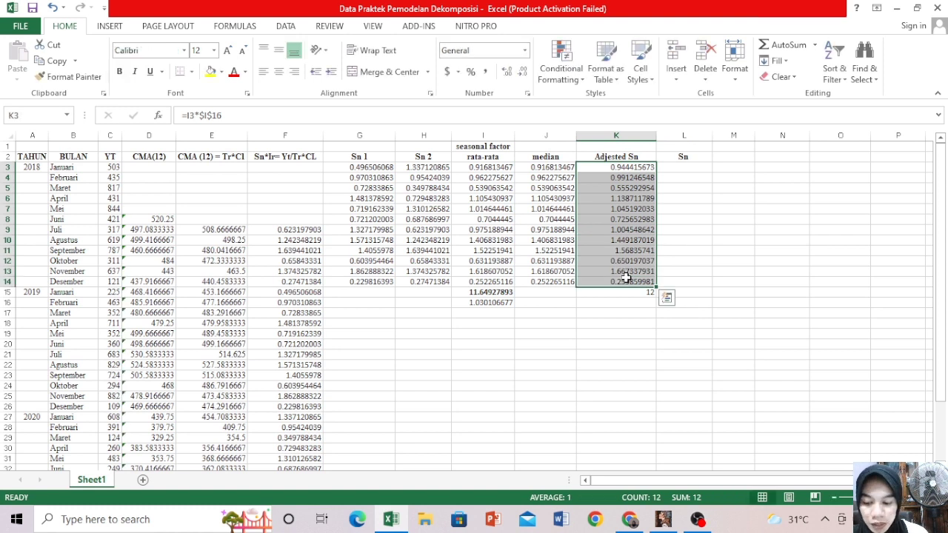
pyautogui.rightClick(626, 277)
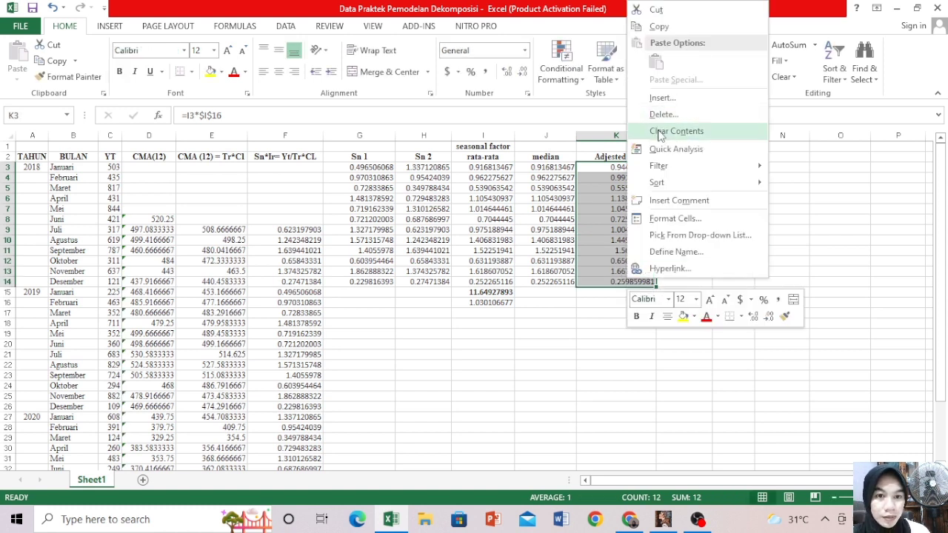
pyautogui.click(660, 28)
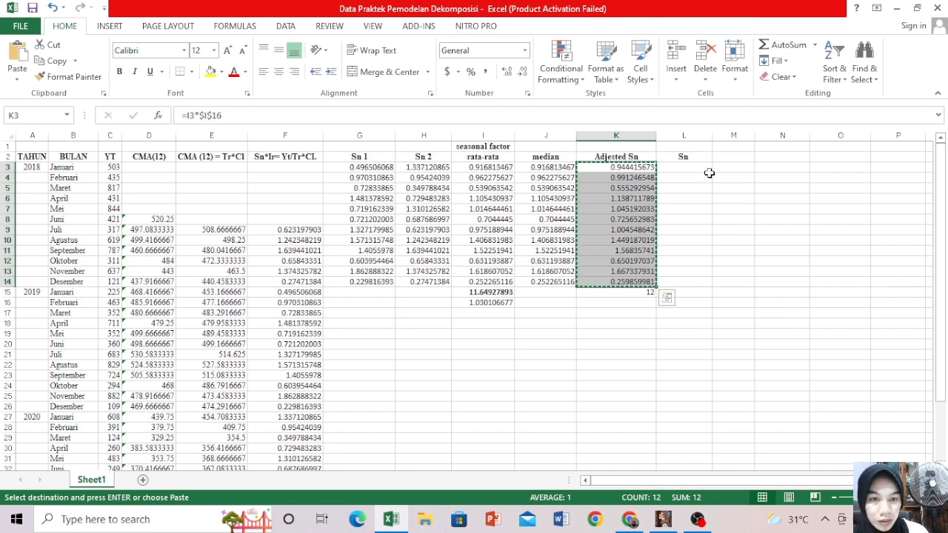
pyautogui.click(676, 168)
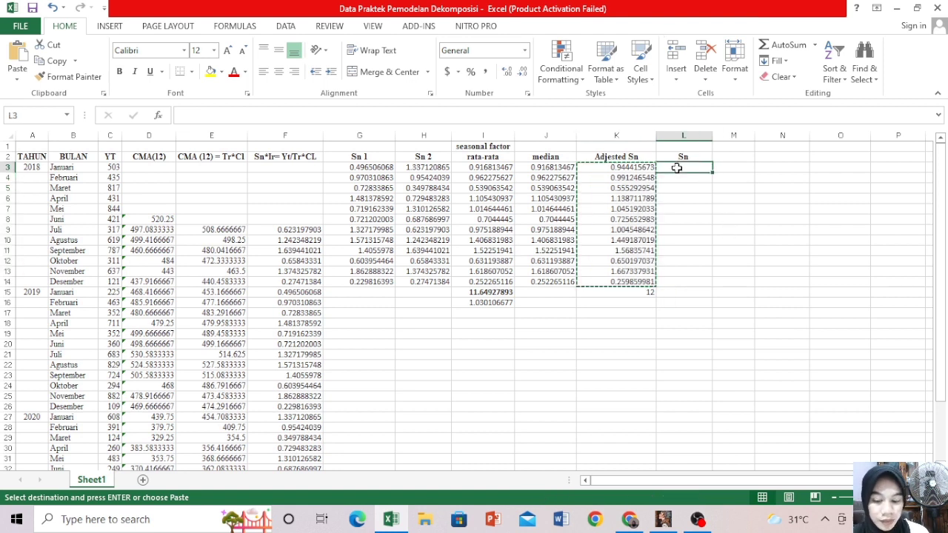
pyautogui.rightClick(676, 168)
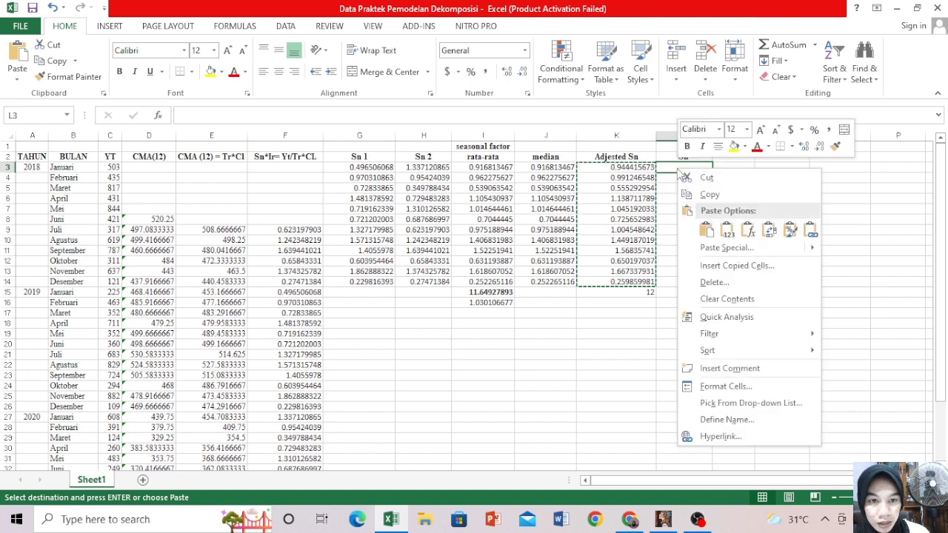
pyautogui.click(717, 251)
pyautogui.press('v')
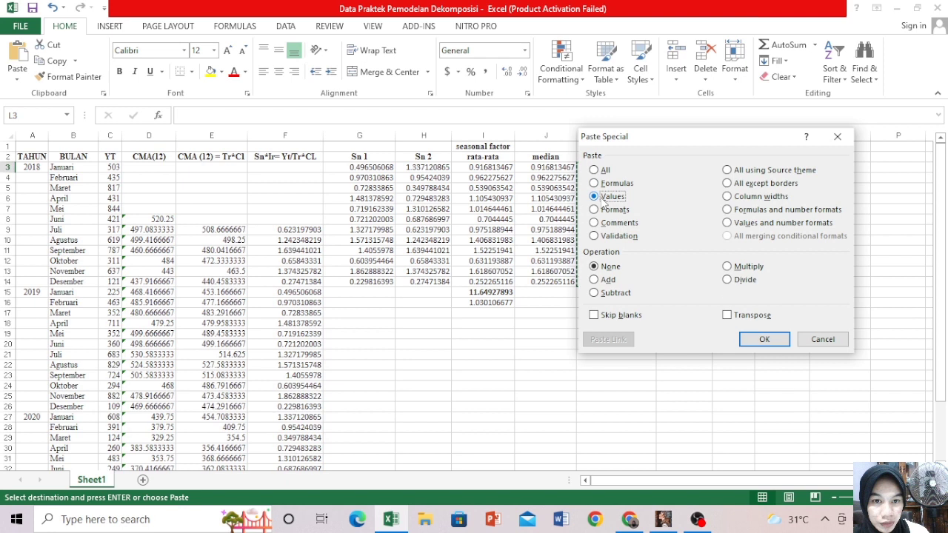
pyautogui.click(762, 339)
pyautogui.click(670, 323)
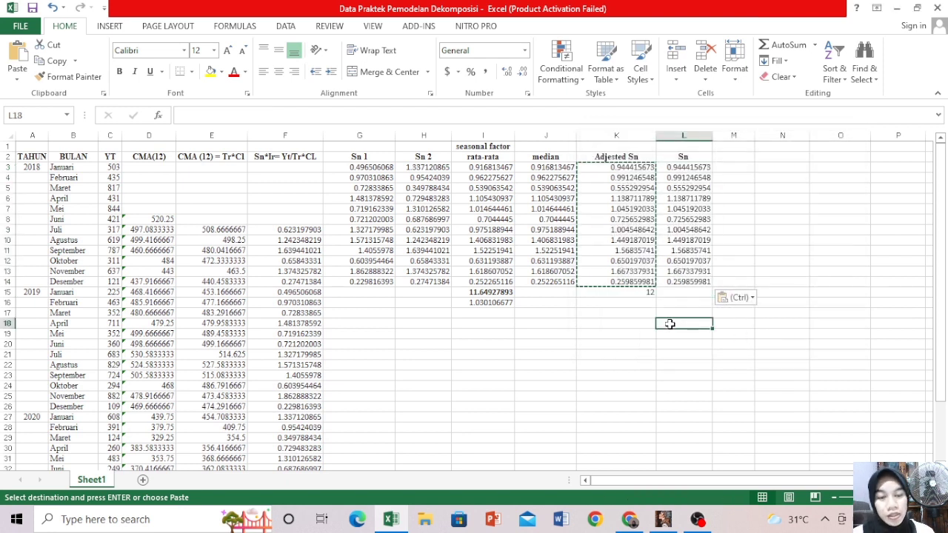
# Copy the Sn factors L3:L14 and paste them as values into the 2019 months, starting at L15
pyautogui.click(671, 251)
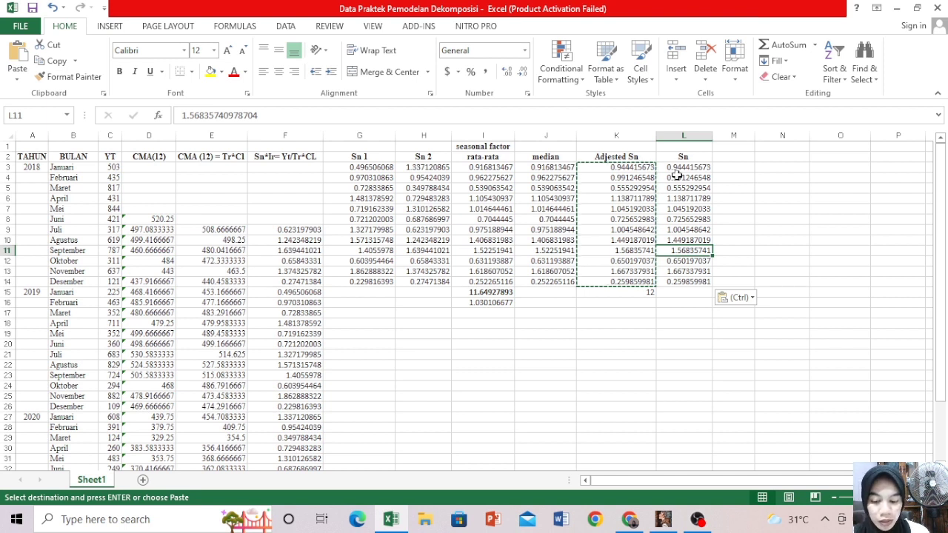
pyautogui.moveTo(672, 167); pyautogui.dragTo(677, 282)
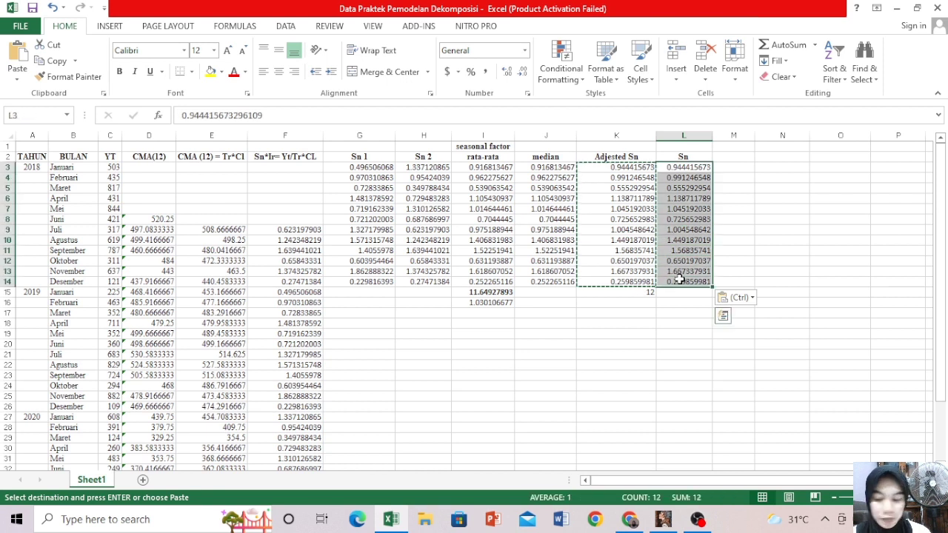
pyautogui.rightClick(681, 277)
pyautogui.click(704, 27)
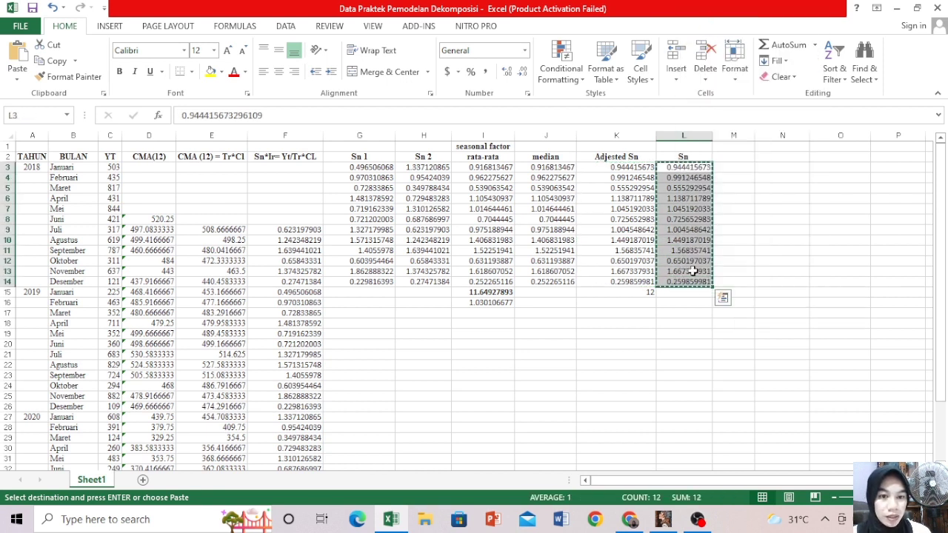
pyautogui.click(683, 294)
pyautogui.rightClick(683, 295)
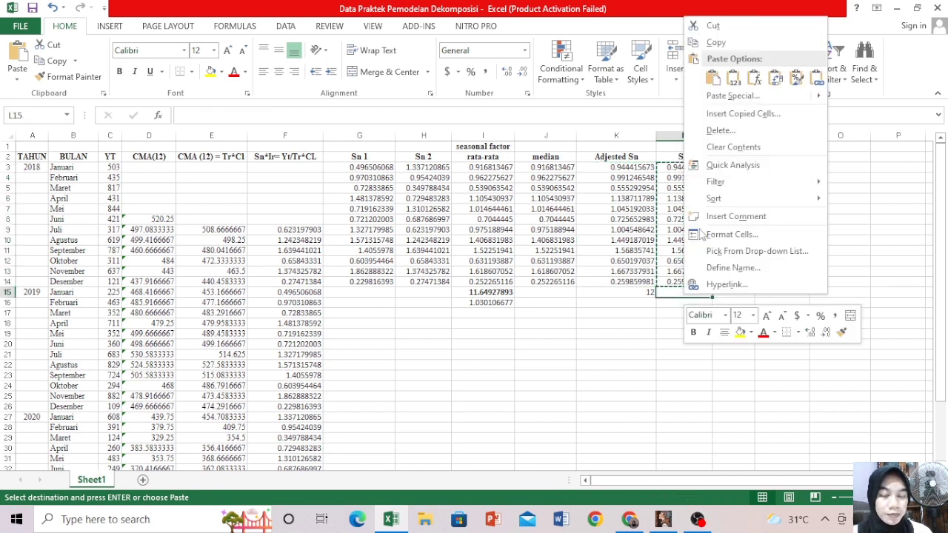
pyautogui.click(724, 100)
pyautogui.click(609, 67)
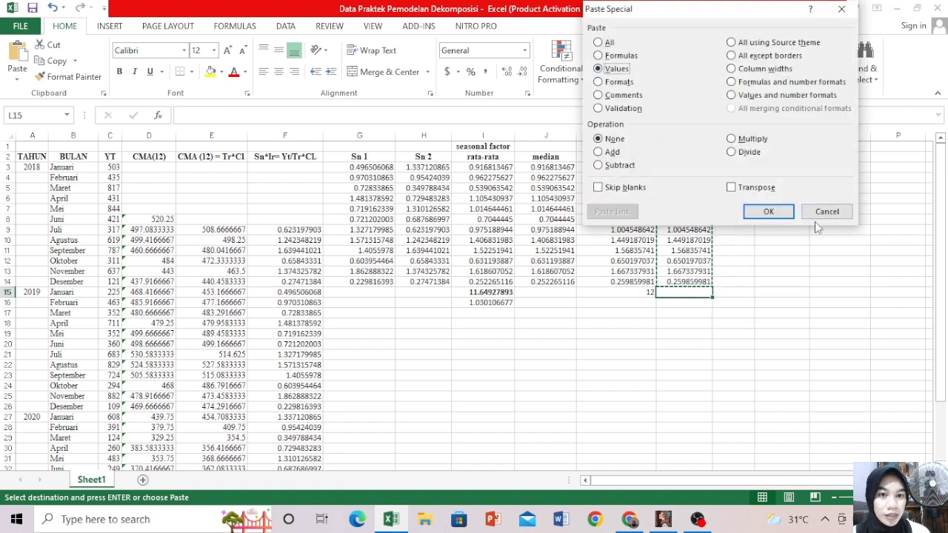
pyautogui.click(776, 210)
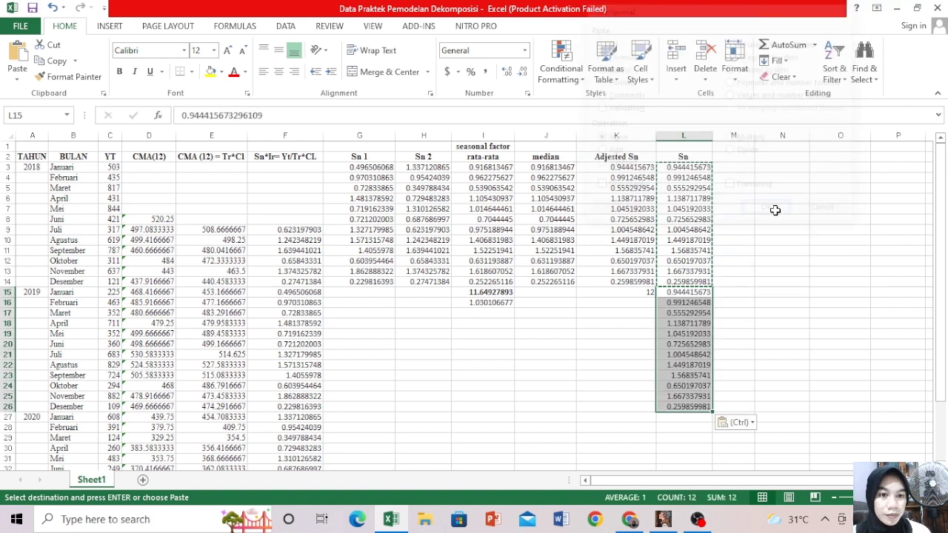
# Copy the 2019 Sn factors L15:L26 as values into the 2020 months, starting at L27, and clear the copy selection
pyautogui.click(683, 419)
pyautogui.moveTo(679, 294); pyautogui.dragTo(687, 410)
pyautogui.rightClick(686, 409)
pyautogui.click(719, 154)
pyautogui.click(670, 421)
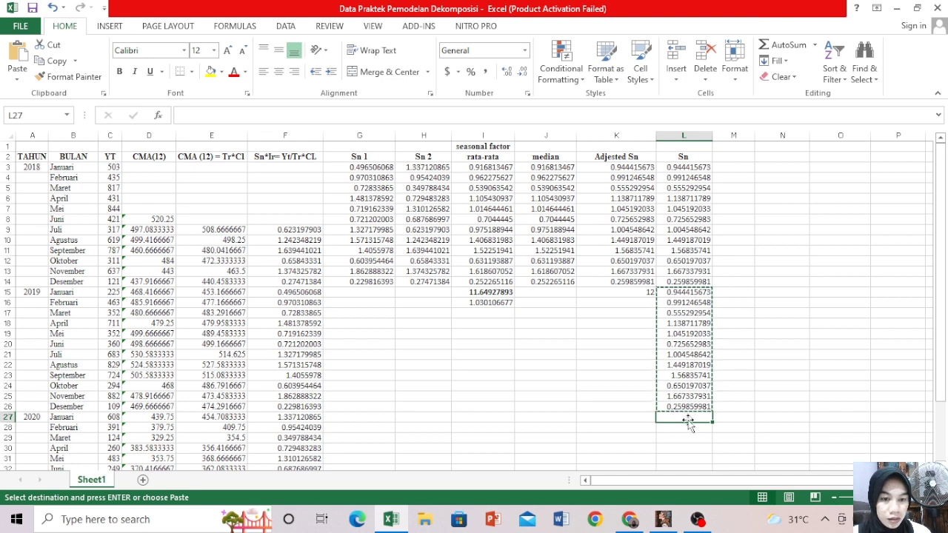
pyautogui.rightClick(688, 421)
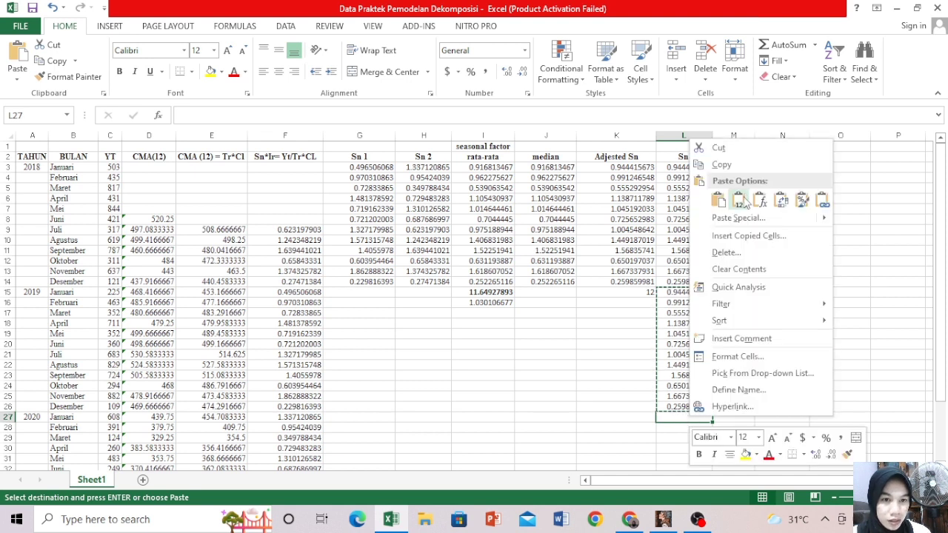
pyautogui.click(744, 220)
pyautogui.click(634, 168)
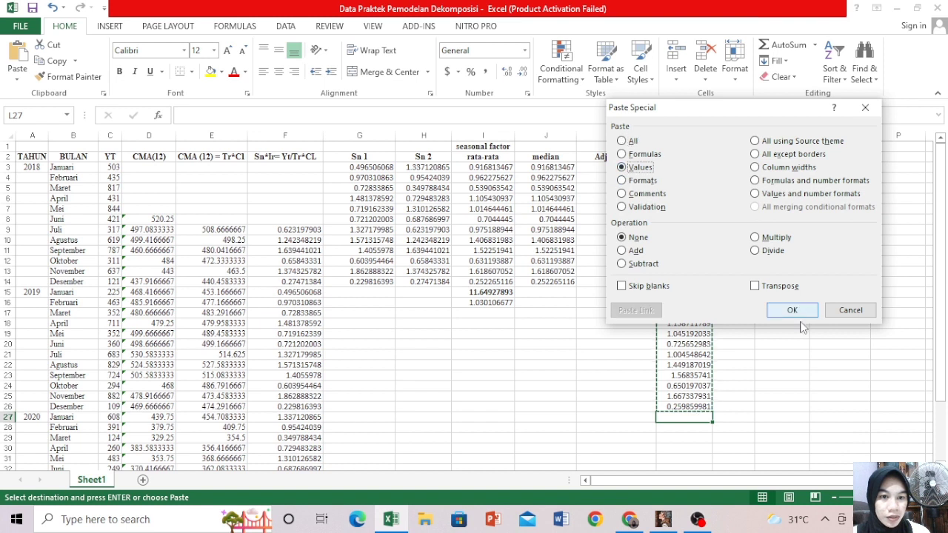
pyautogui.click(791, 310)
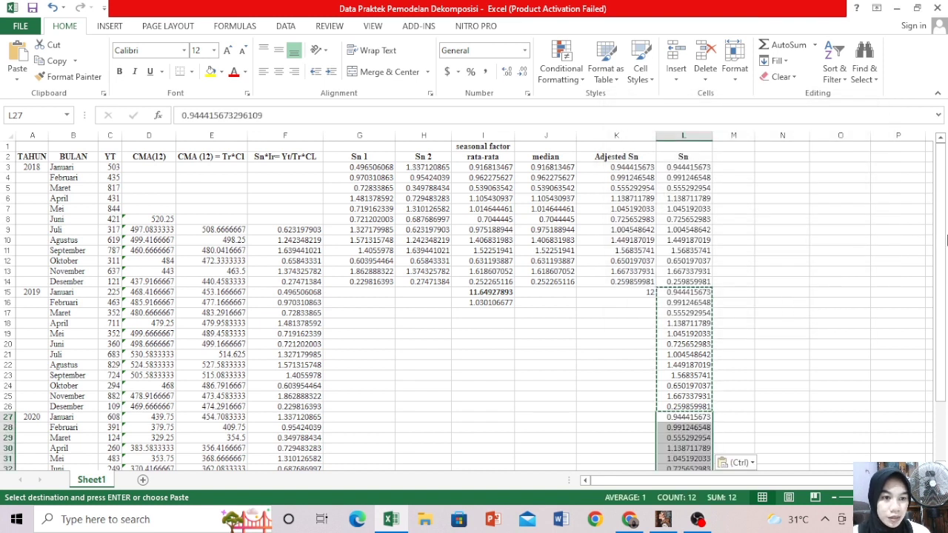
pyautogui.moveTo(944, 239)
pyautogui.mouseDown()
pyautogui.moveTo(935, 380)
pyautogui.moveTo(944, 374)
pyautogui.moveTo(939, 224)
pyautogui.mouseUp()
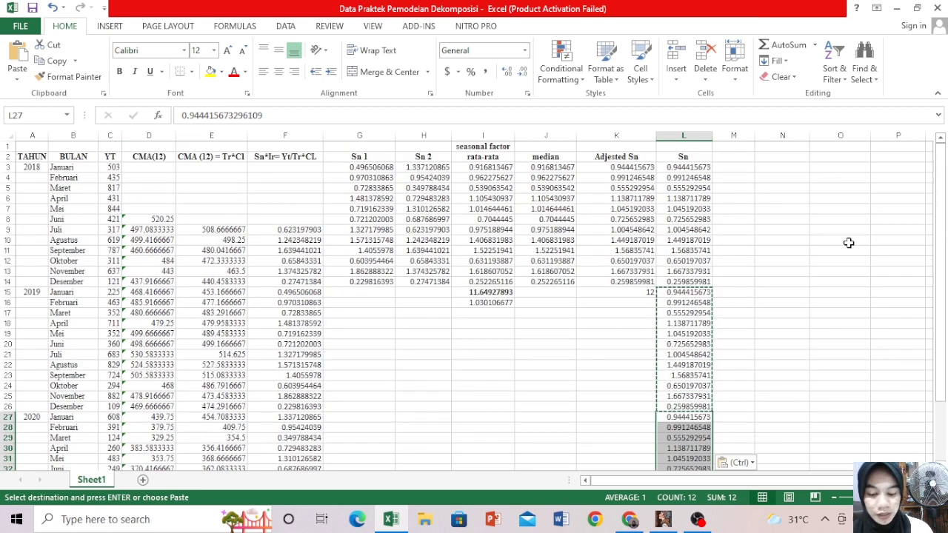
pyautogui.click(802, 211)
pyautogui.press('Escape')
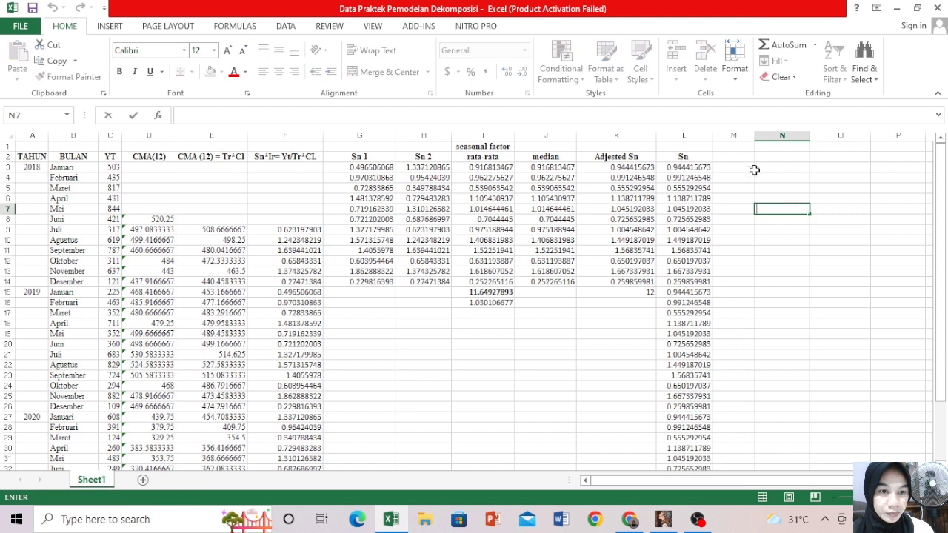
# Enter the header "Desecasional" in M2 and widen column M so the word fits on one line
pyautogui.click(735, 149)
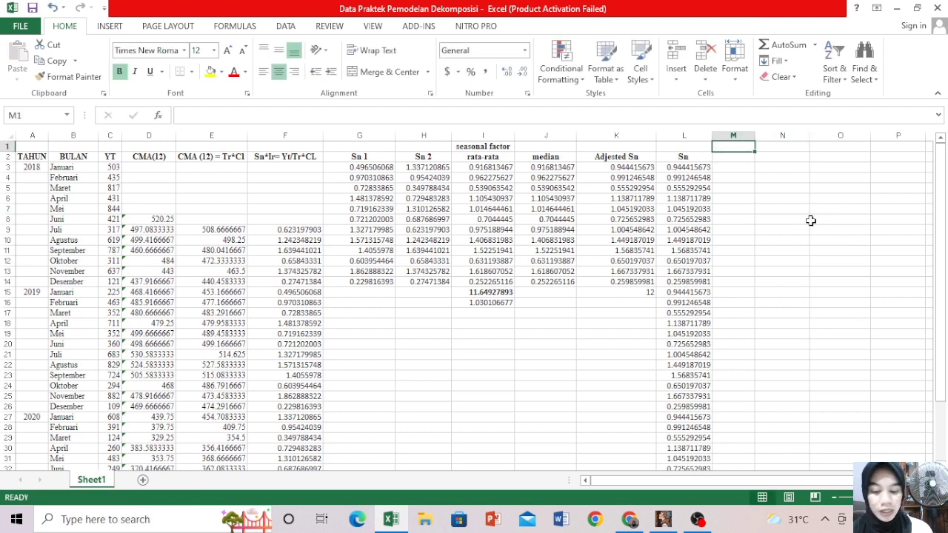
pyautogui.moveTo(943, 182); pyautogui.dragTo(943, 184)
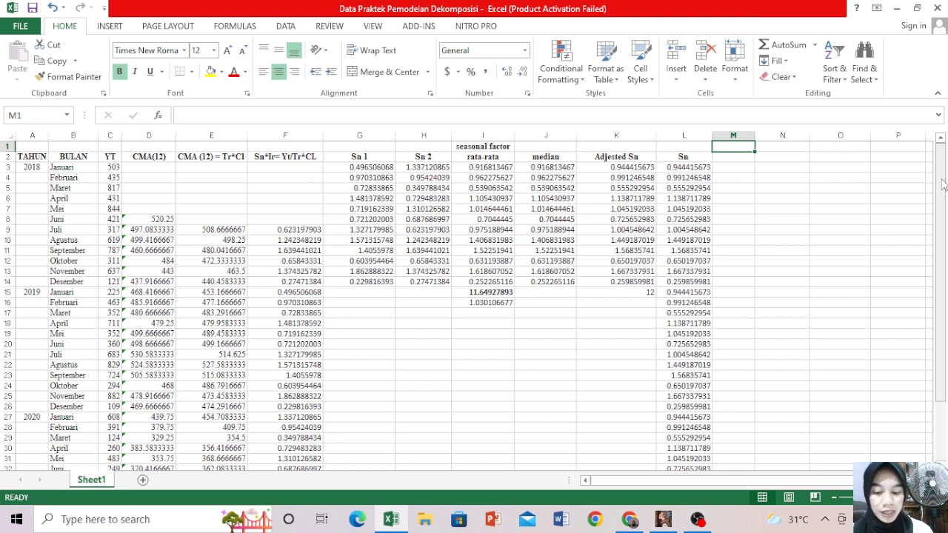
pyautogui.click(726, 159)
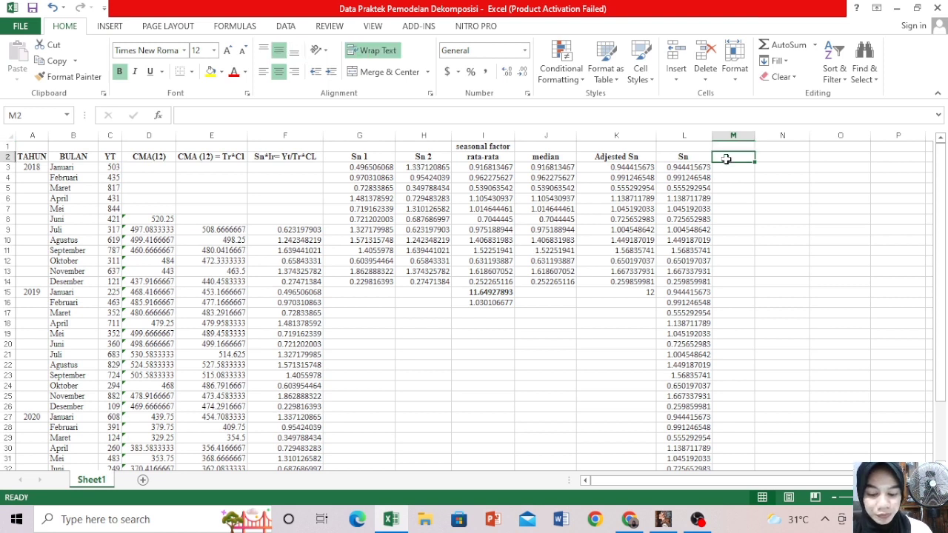
pyautogui.write('de')
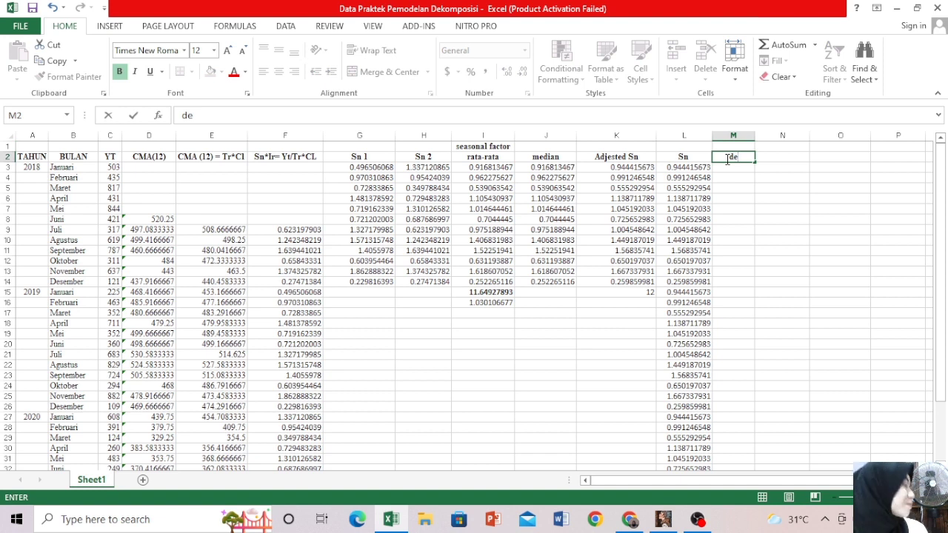
pyautogui.press('BackSpace')
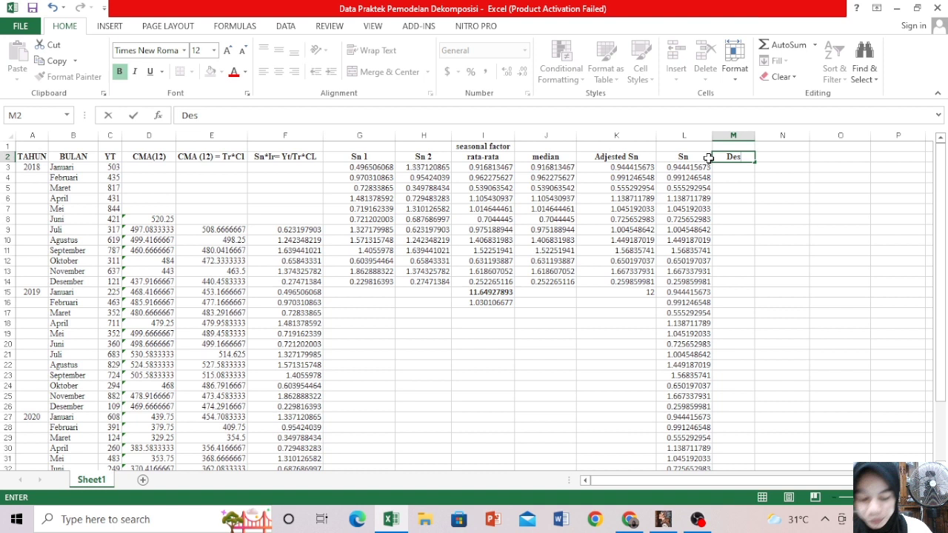
pyautogui.write('e')
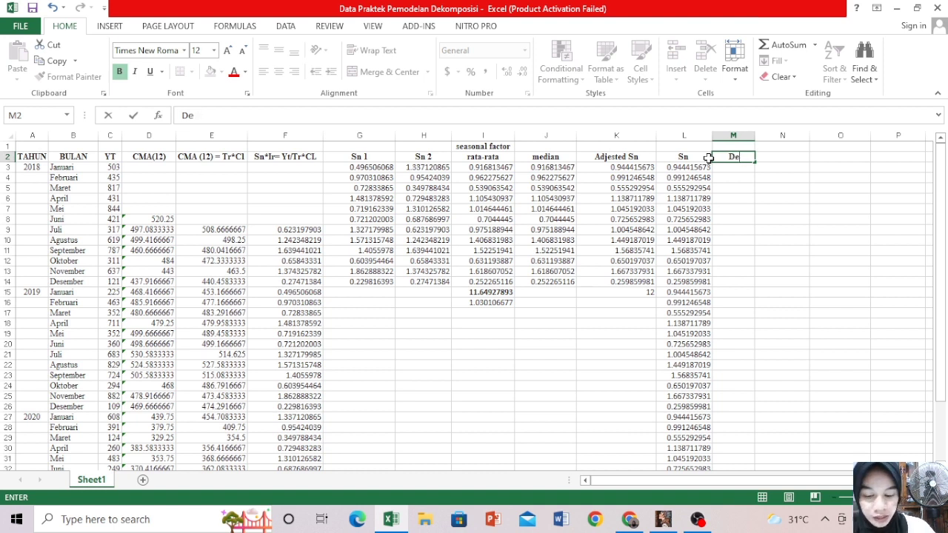
pyautogui.write('sae')
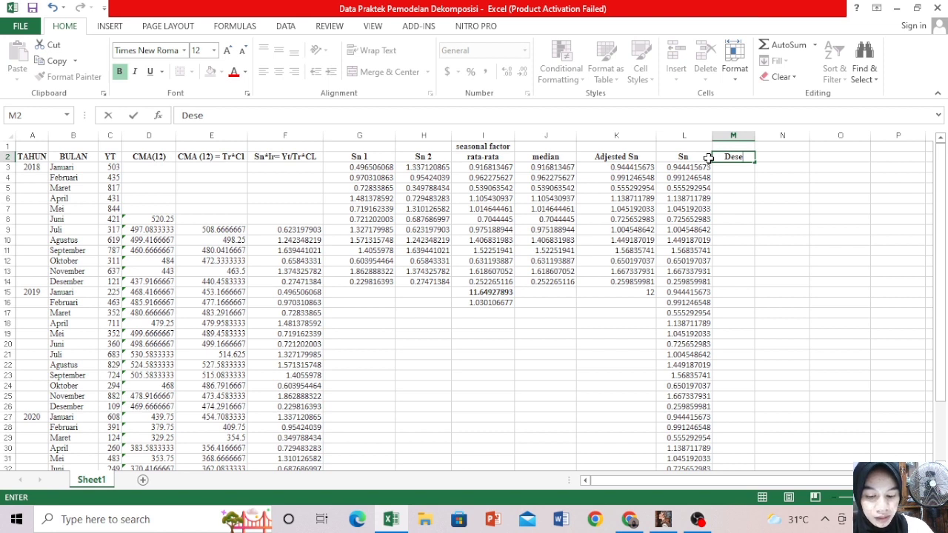
pyautogui.write('casional')
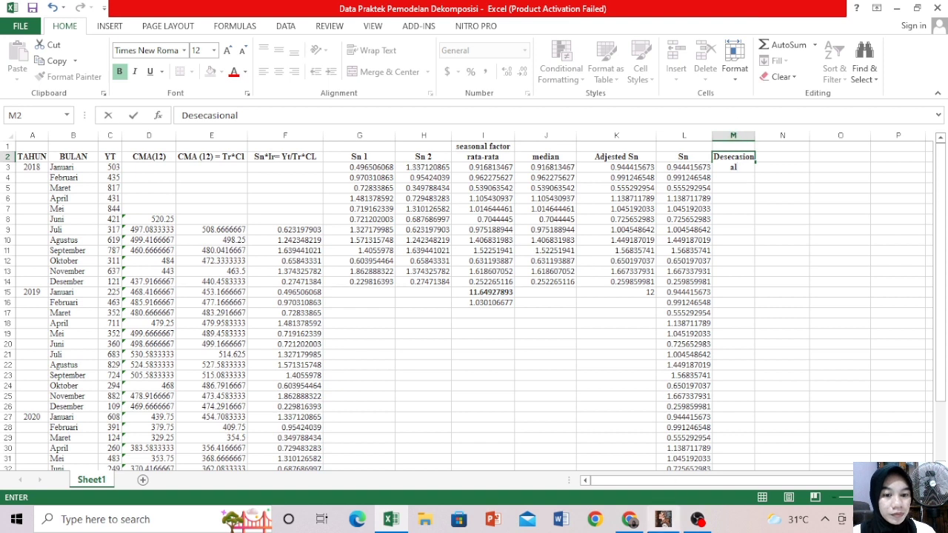
pyautogui.click(391, 519)
pyautogui.click(391, 519)
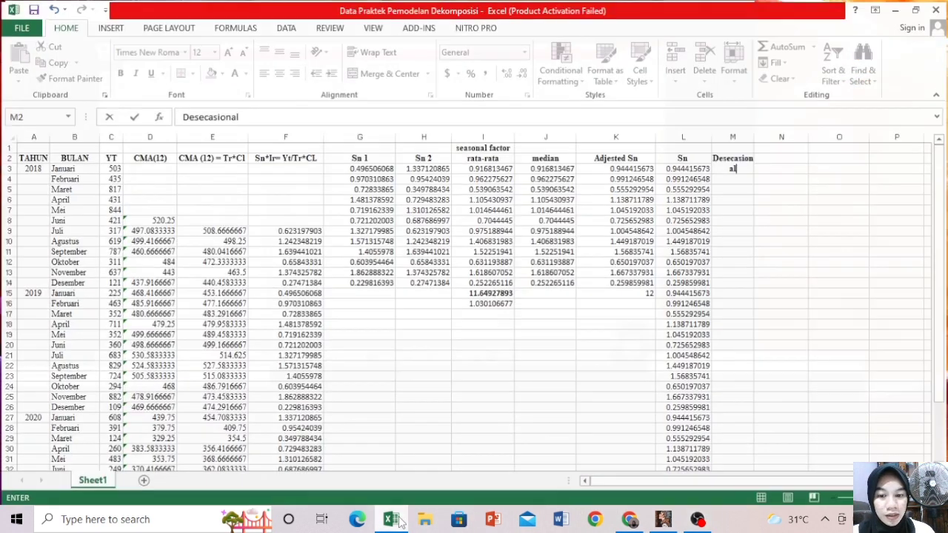
pyautogui.moveTo(752, 143); pyautogui.dragTo(791, 135)
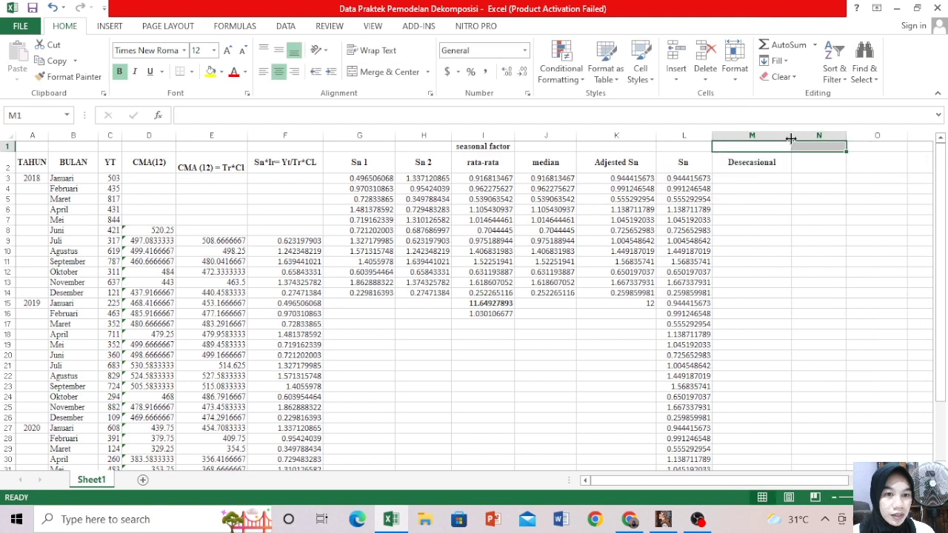
pyautogui.click(751, 177)
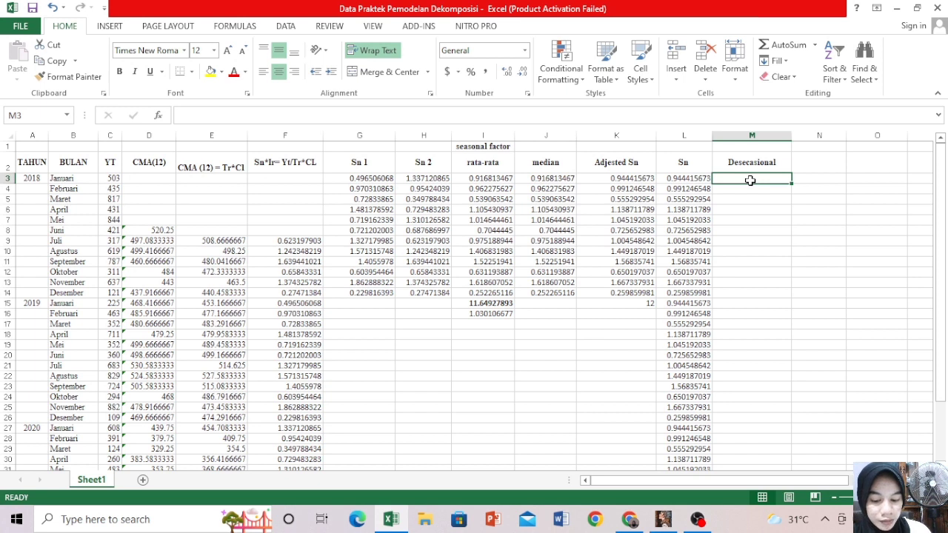
# Extend the M2 header with its formula description so it reads "Desecasional = yt/Sn"
pyautogui.click(775, 165)
pyautogui.doubleClick(777, 165)
pyautogui.write('= Y')
pyautogui.press('BackSpace')
pyautogui.write('yt/')
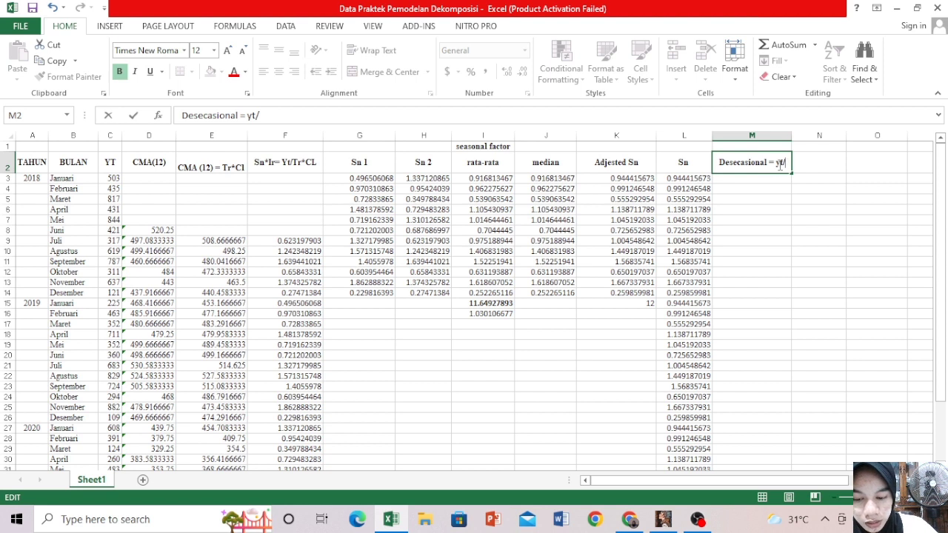
pyautogui.write('Sn')
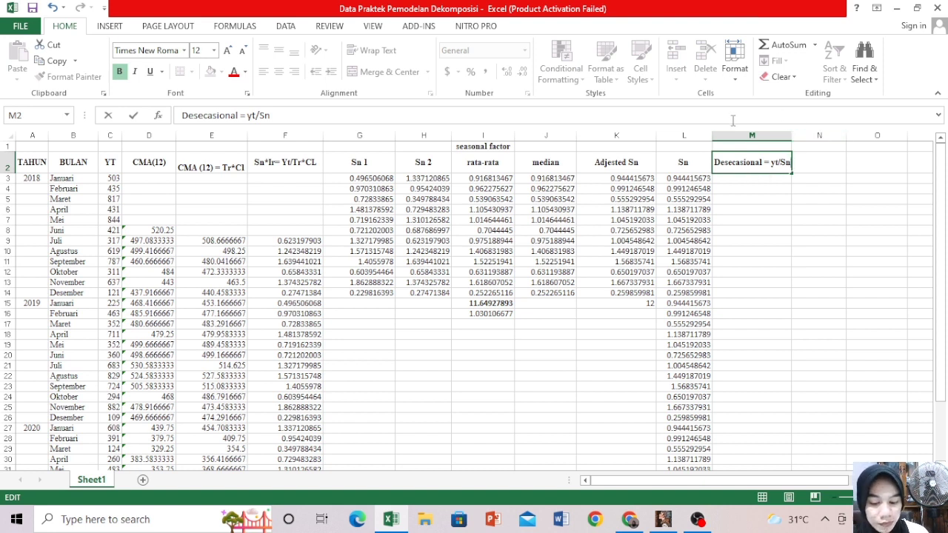
# Replace the first word of the M2 header so it reads "Descasonal = yt/Sn"
pyautogui.doubleClick(739, 162)
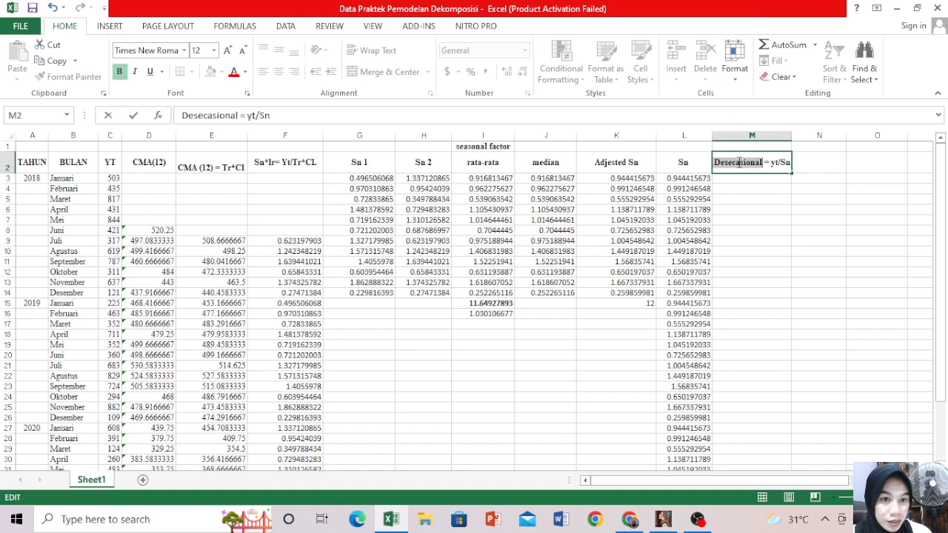
pyautogui.write('De')
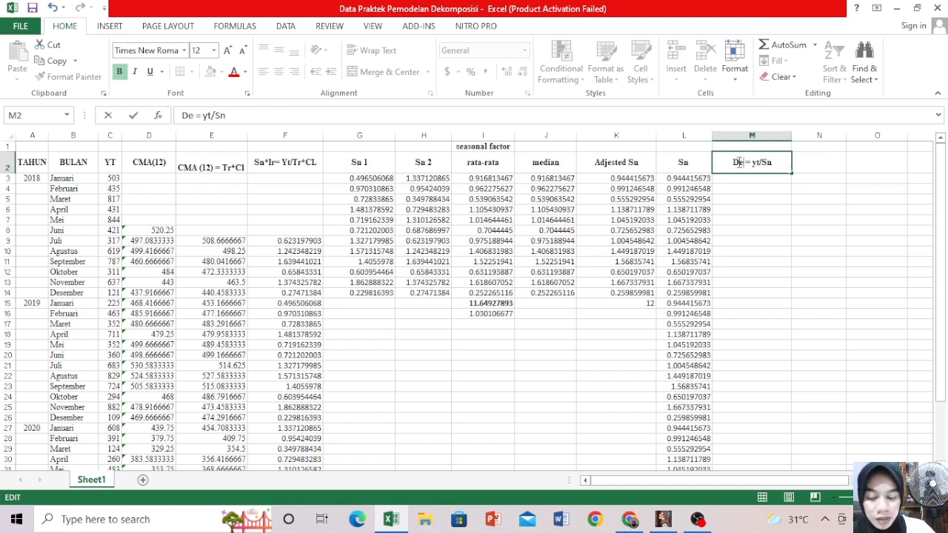
pyautogui.write('s')
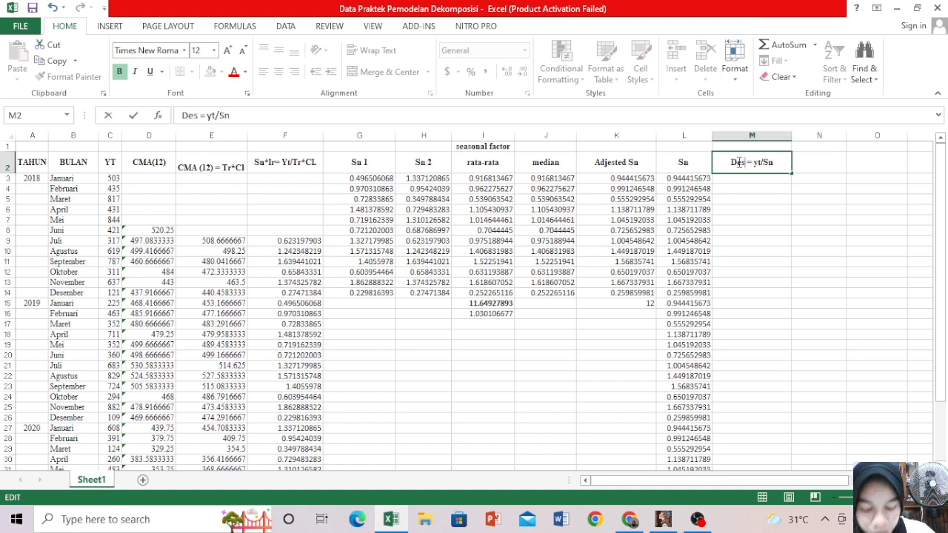
pyautogui.write('ca')
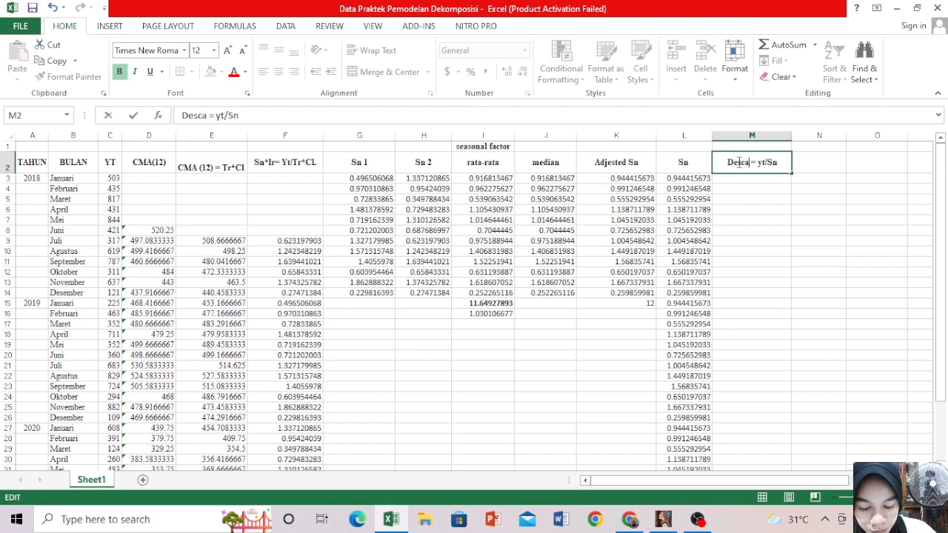
pyautogui.write('sonal')
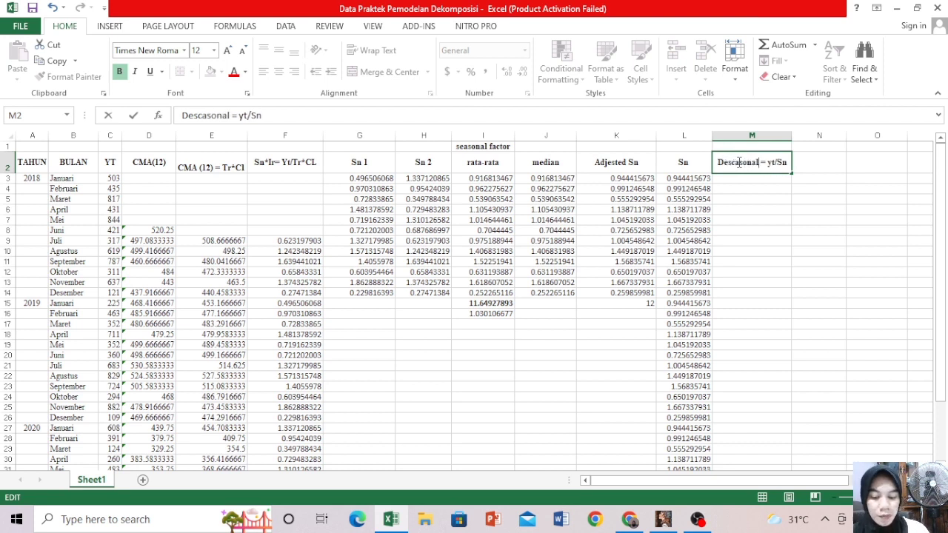
pyautogui.click(760, 179)
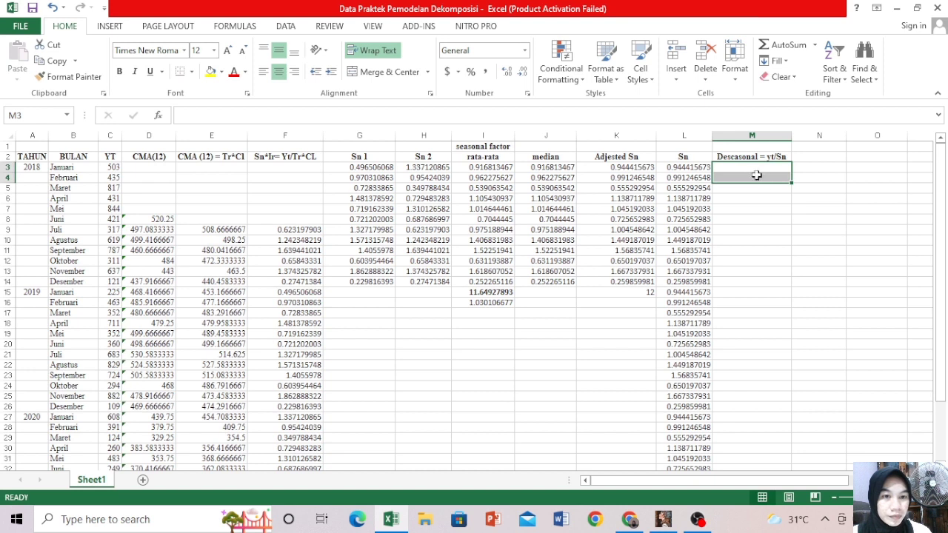
# Calculate the deseasonalized value for January 2018 in M3 with =C3/L3
pyautogui.moveTo(757, 175); pyautogui.dragTo(751, 170)
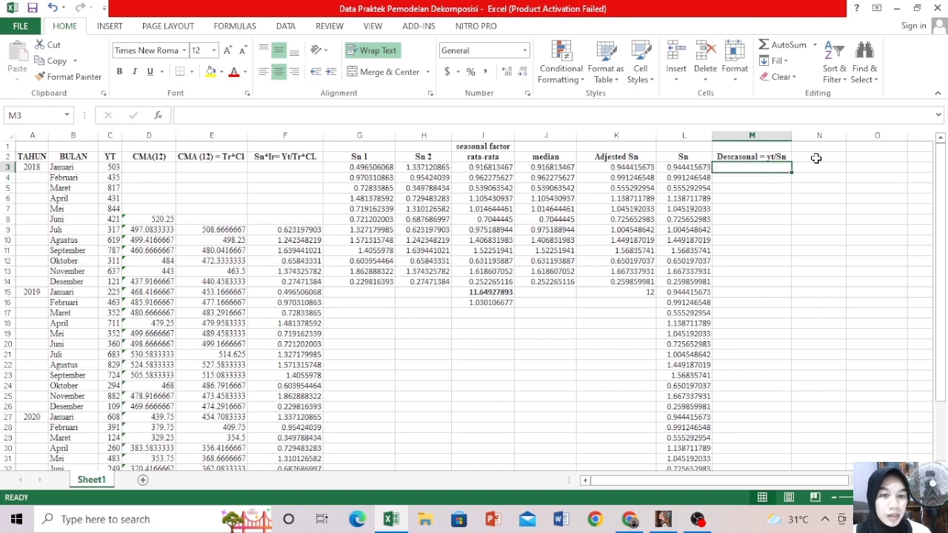
pyautogui.write('=')
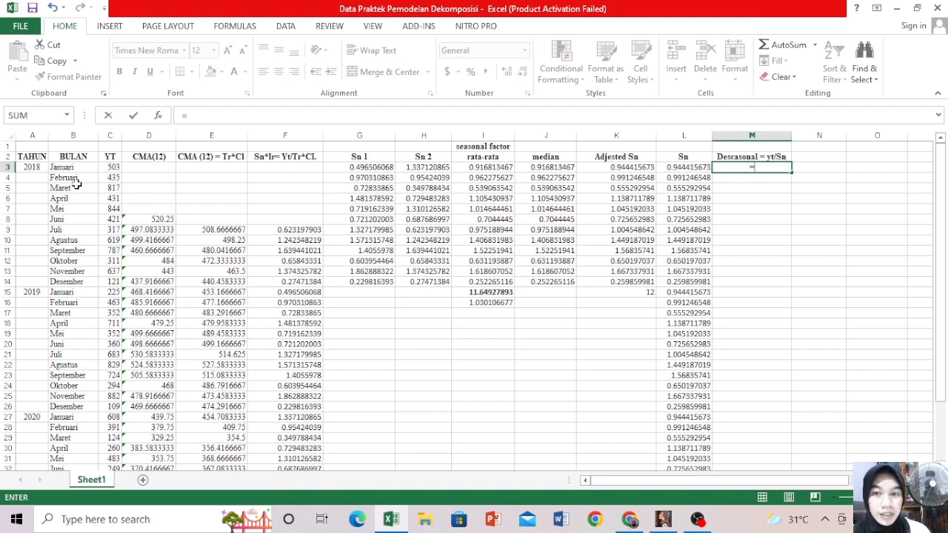
pyautogui.click(113, 168)
pyautogui.write('/')
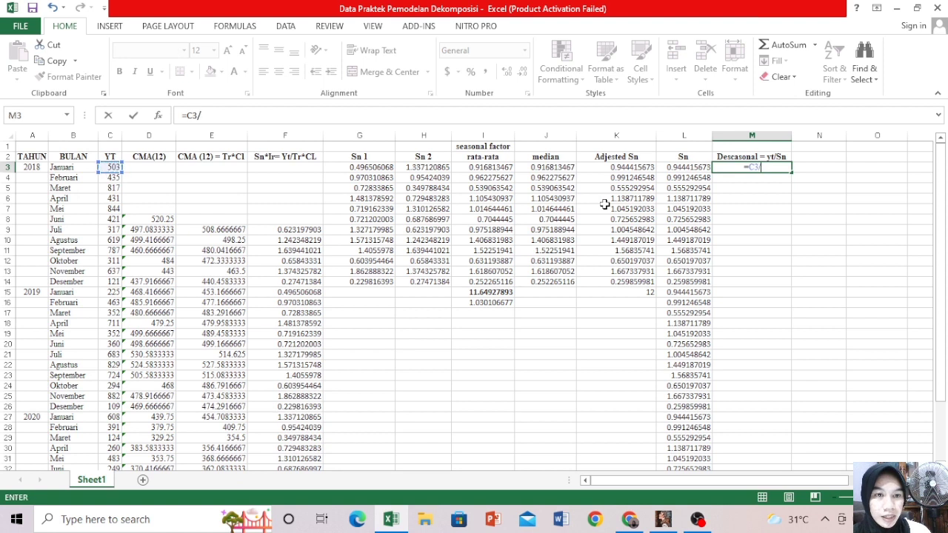
pyautogui.click(689, 169)
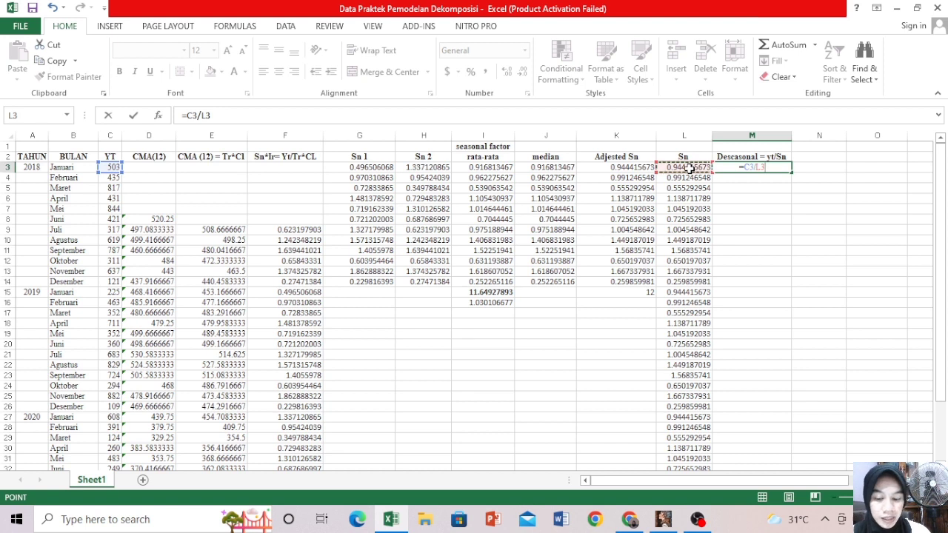
pyautogui.press('Return')
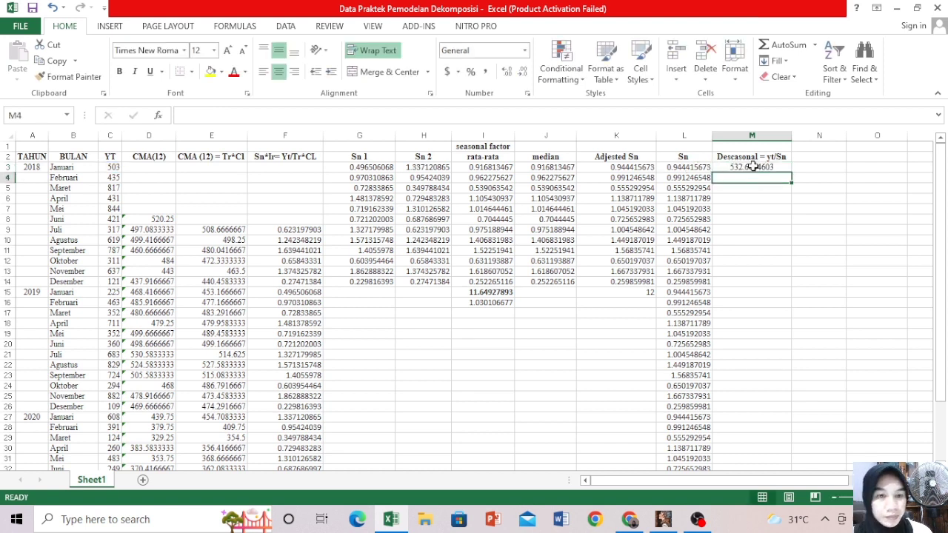
# Fill the M3 formula down column M through the last 2020 month and right-align the values
pyautogui.click(390, 520)
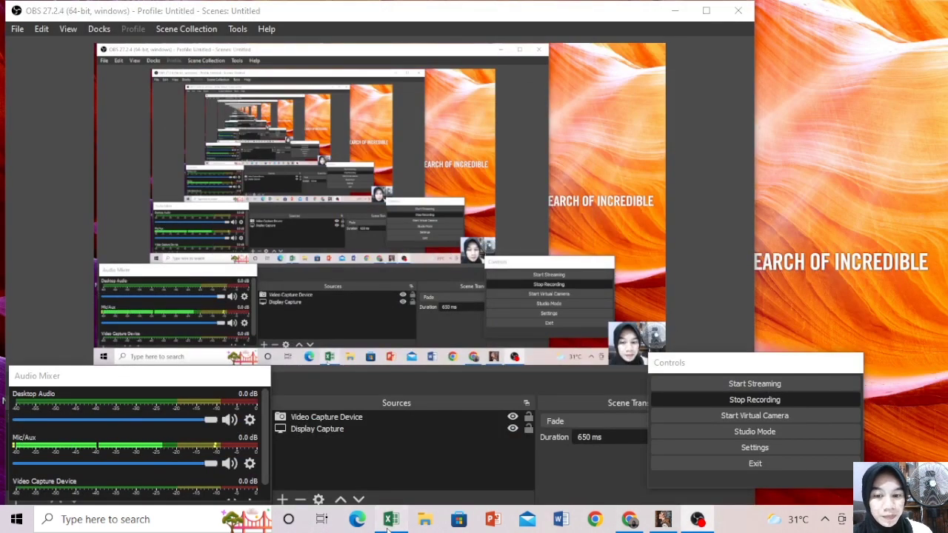
pyautogui.click(390, 520)
pyautogui.click(787, 167)
pyautogui.moveTo(791, 172); pyautogui.dragTo(790, 408)
pyautogui.moveTo(939, 265); pyautogui.dragTo(937, 172)
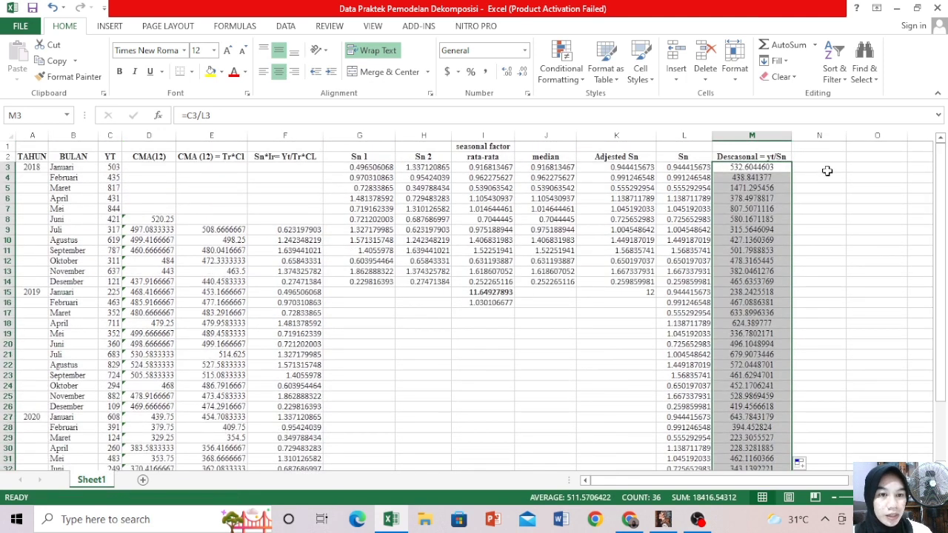
pyautogui.click(295, 73)
# Enter the header "Trend = Predicted/yt/Sn" in N2 and fit column N to its width
pyautogui.click(808, 156)
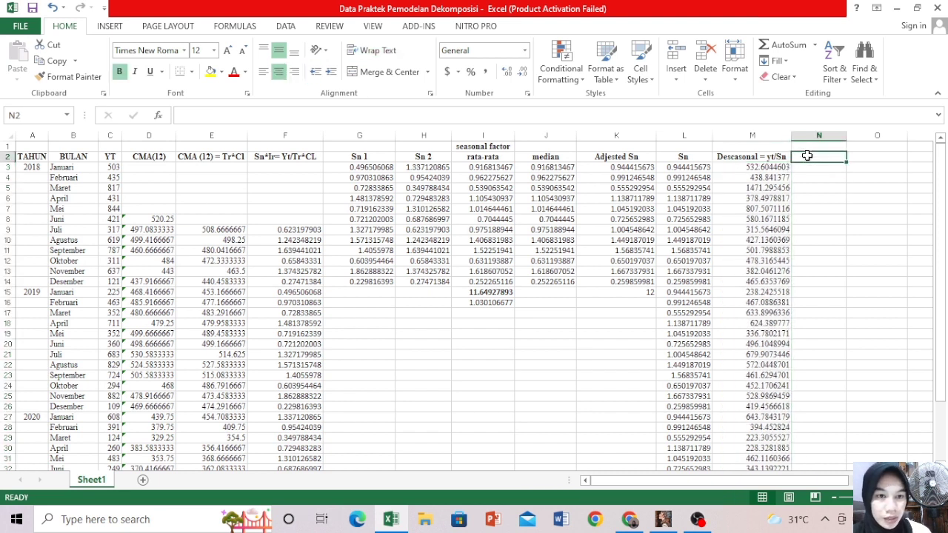
pyautogui.write('Trend')
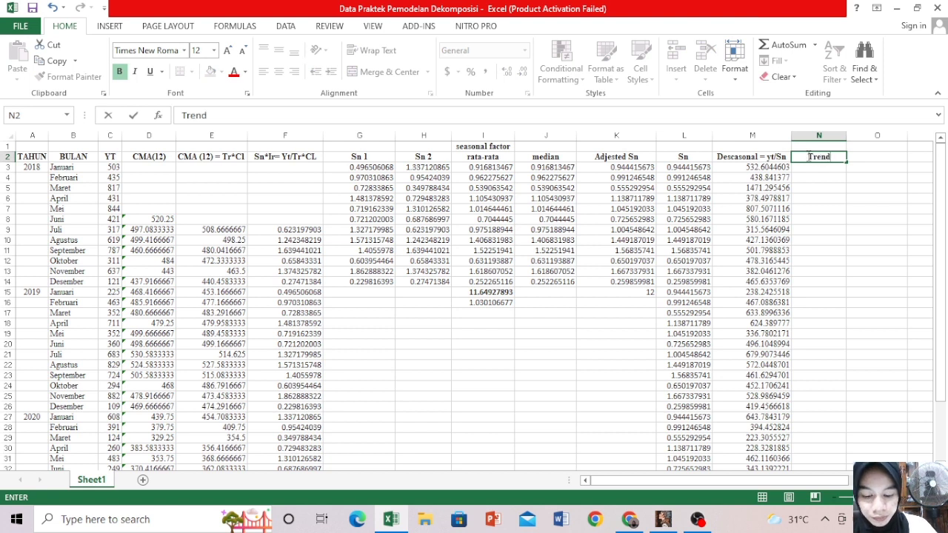
pyautogui.write(' =')
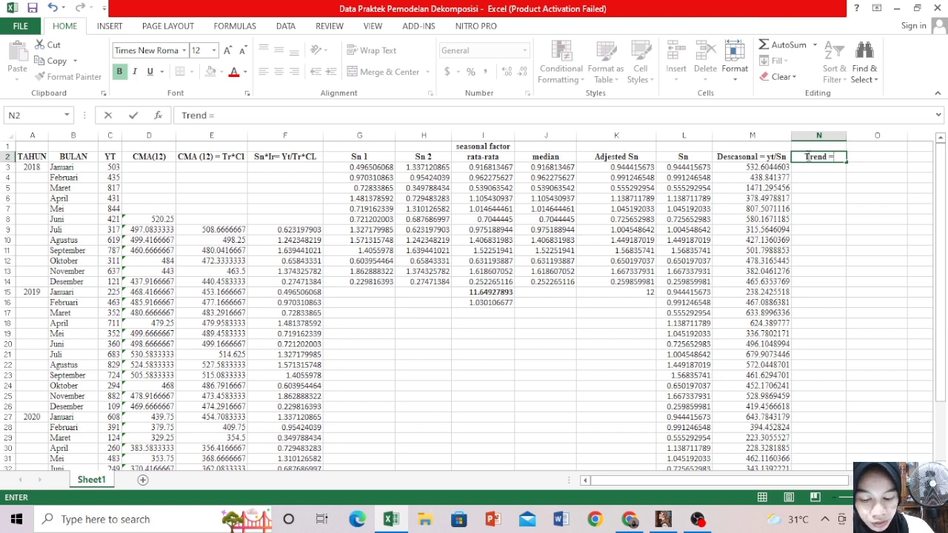
pyautogui.write(' p')
pyautogui.press('BackSpace')
pyautogui.write('Pre')
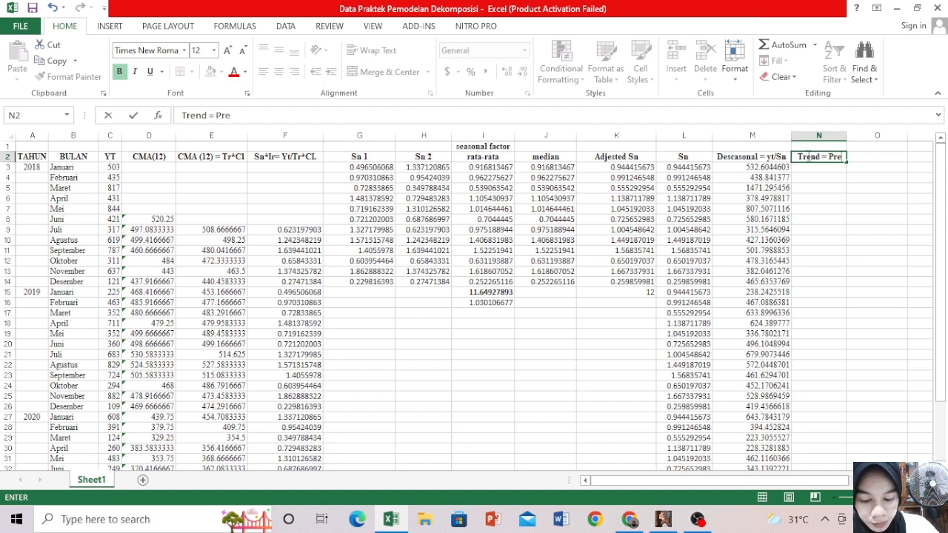
pyautogui.write('dicted/yt/Sn')
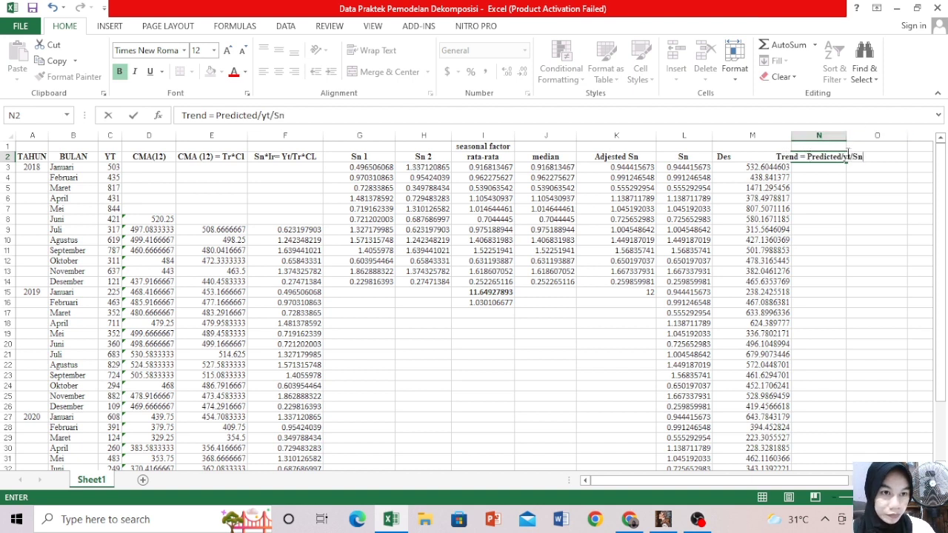
pyautogui.moveTo(822, 480); pyautogui.dragTo(892, 480)
pyautogui.doubleClick(686, 136)
pyautogui.click(680, 136)
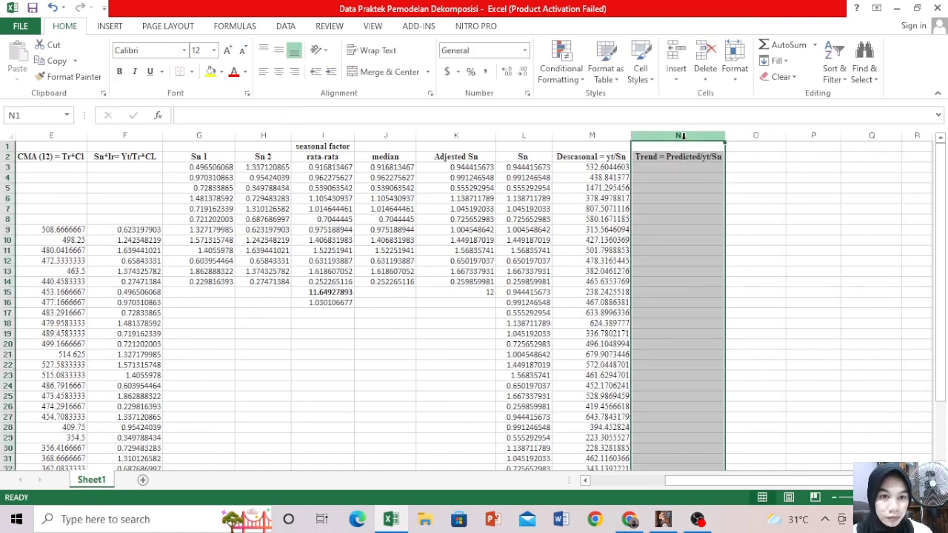
# Select the first trend cell, N3, and switch to the gretl window
pyautogui.click(661, 169)
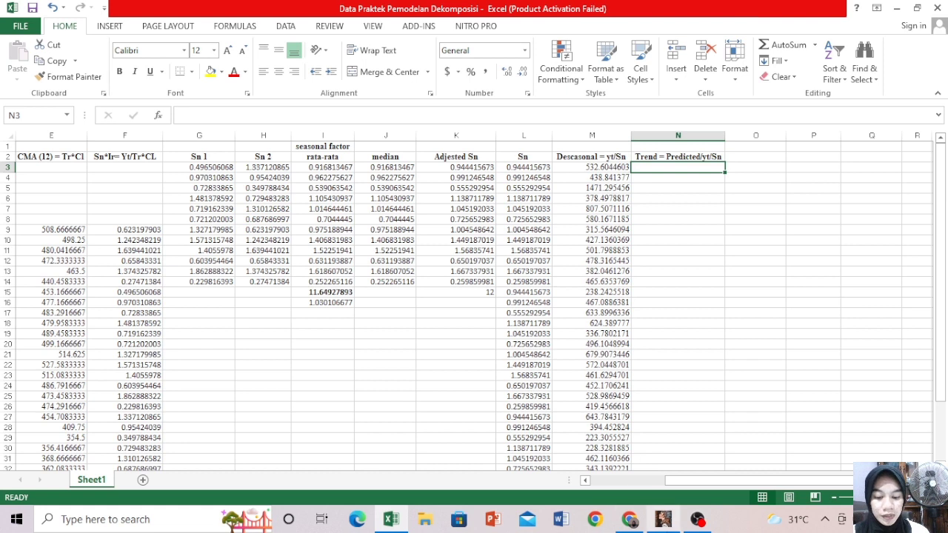
pyautogui.moveTo(663, 520)
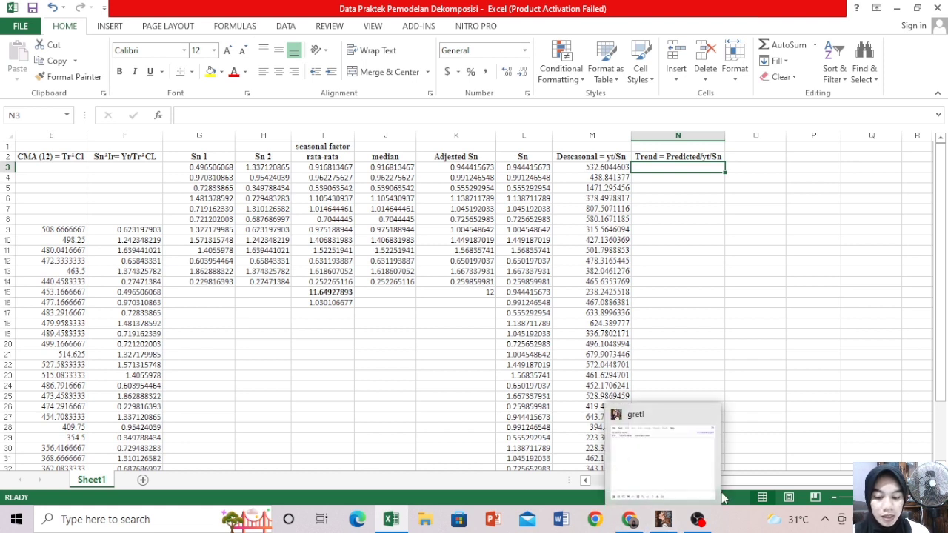
pyautogui.click(663, 519)
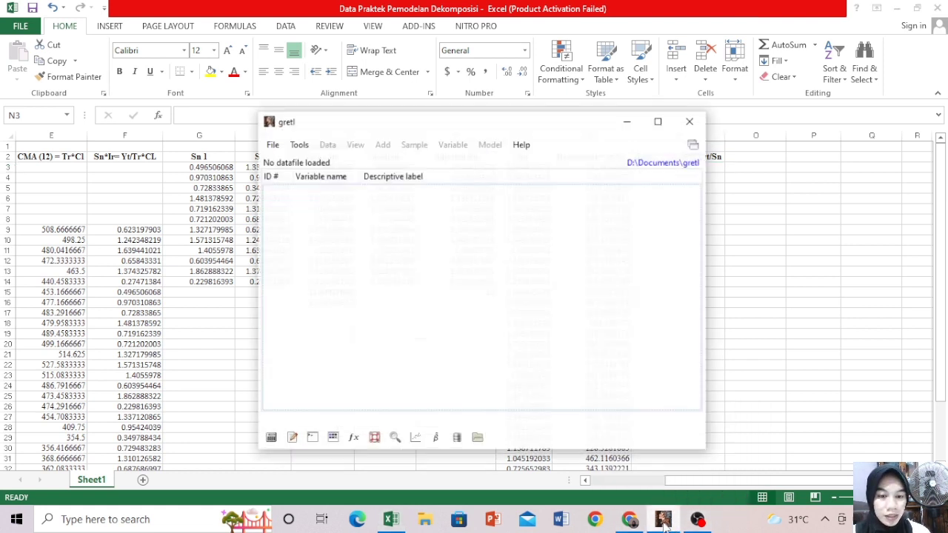
# Import the workbook Deseasonal.xlsx from drive D into gretl, starting at column 1, row 1
pyautogui.click(269, 142)
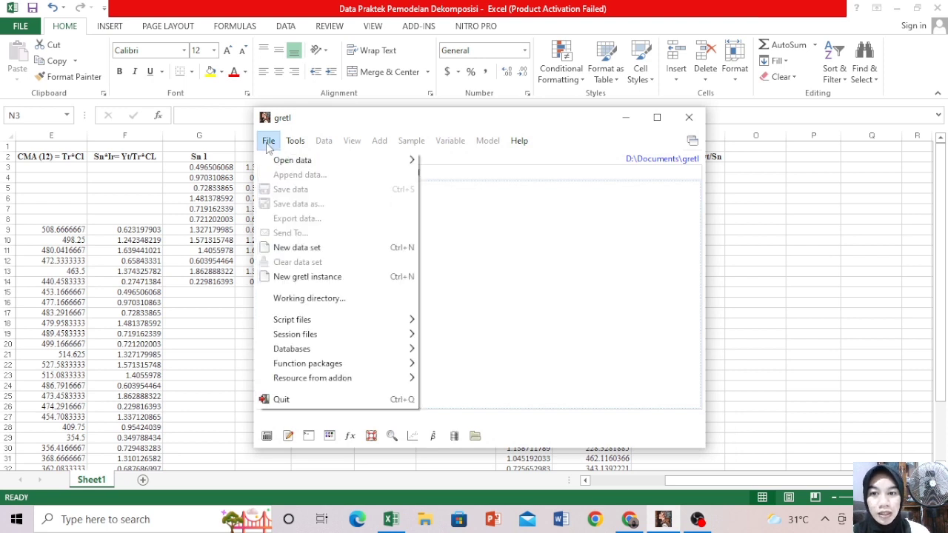
pyautogui.moveTo(283, 161)
pyautogui.click(449, 165)
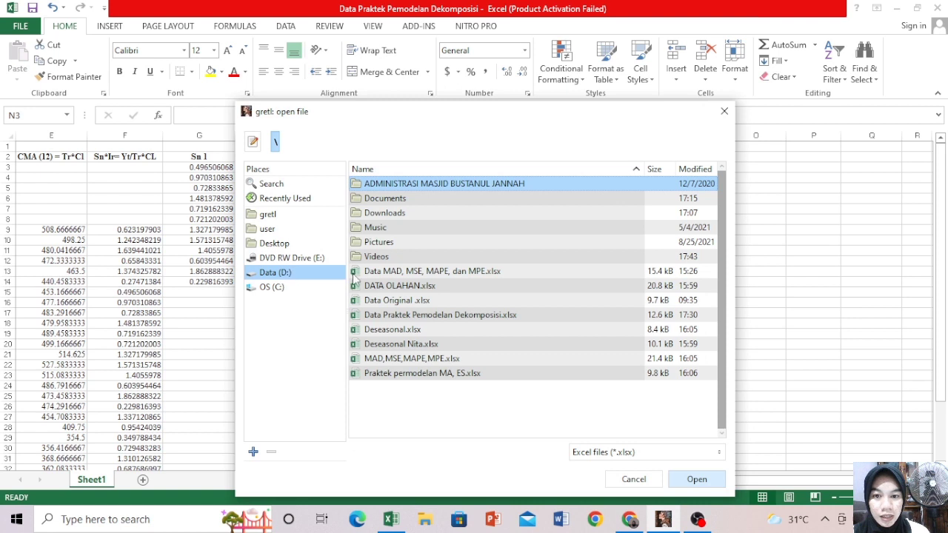
pyautogui.click(392, 333)
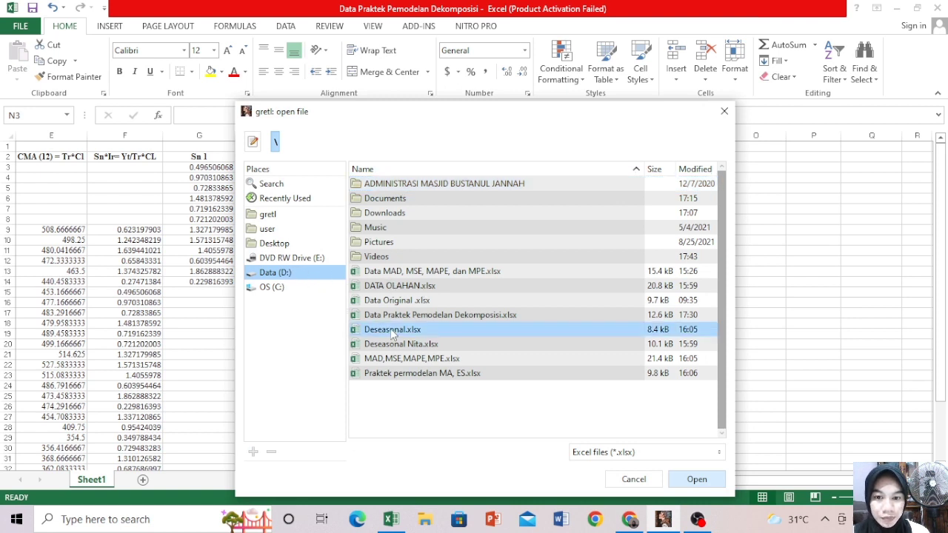
pyautogui.click(690, 482)
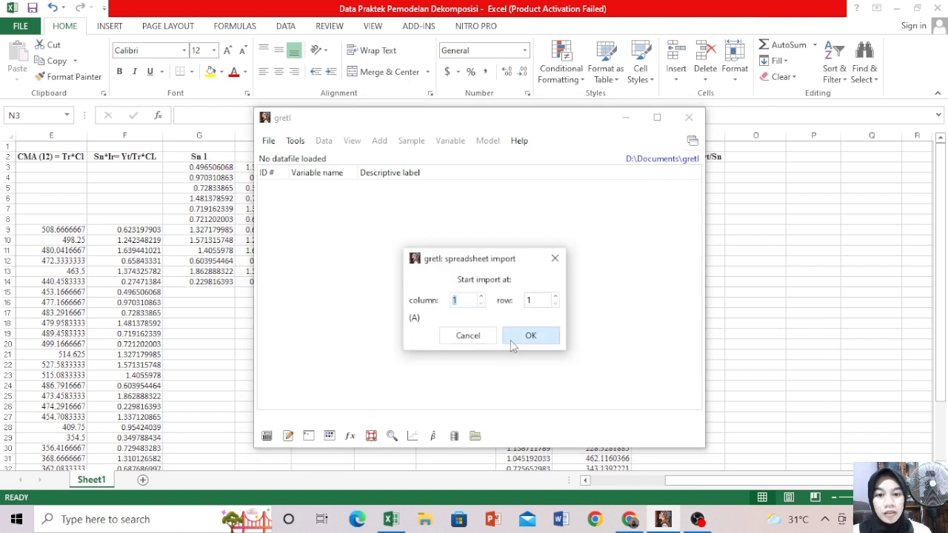
pyautogui.click(517, 340)
# Give the imported data a time-series structure with monthly frequency and starting observation 2018:01
pyautogui.click(517, 340)
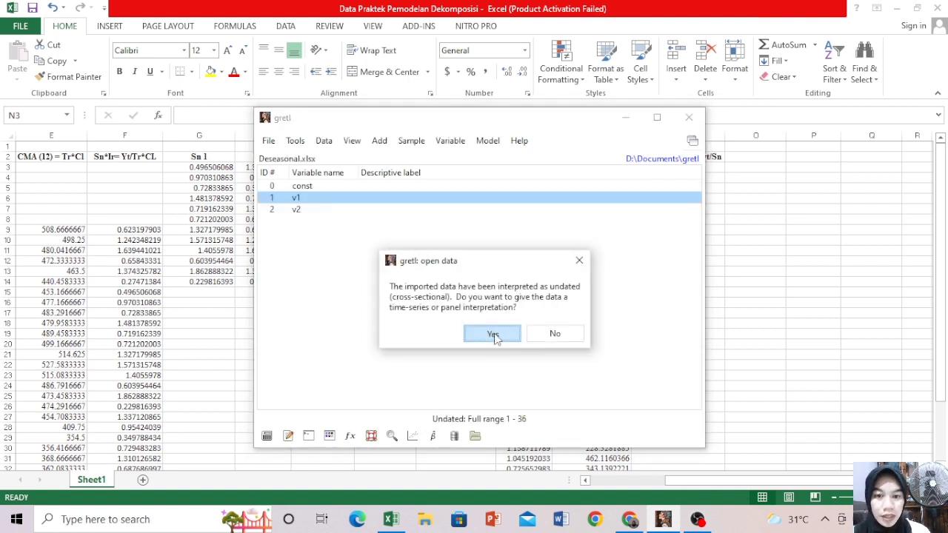
pyautogui.click(451, 351)
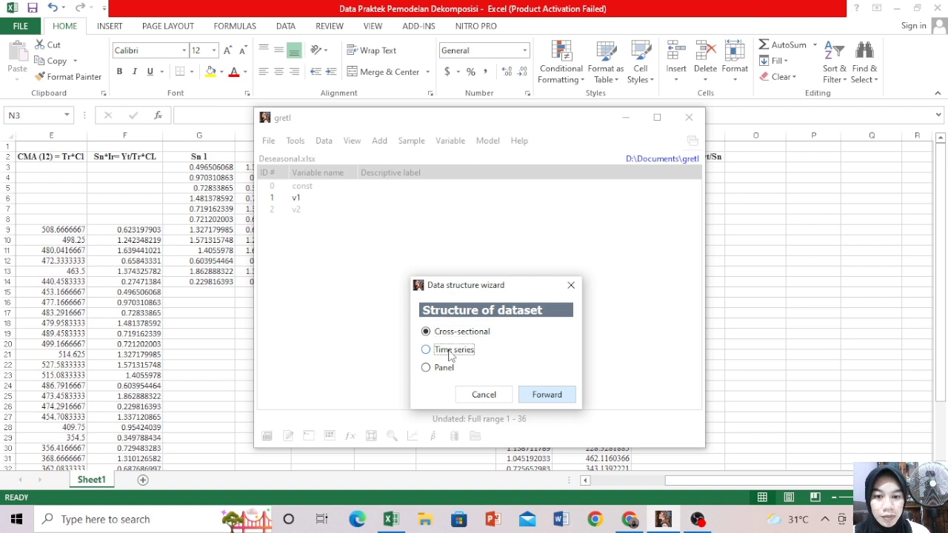
pyautogui.click(534, 398)
pyautogui.click(455, 368)
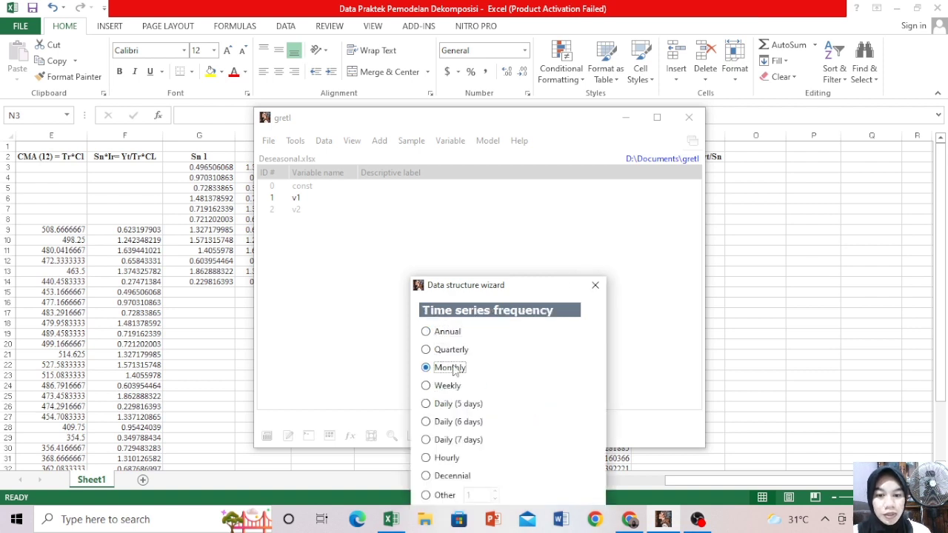
pyautogui.moveTo(536, 291); pyautogui.dragTo(534, 137)
pyautogui.click(567, 369)
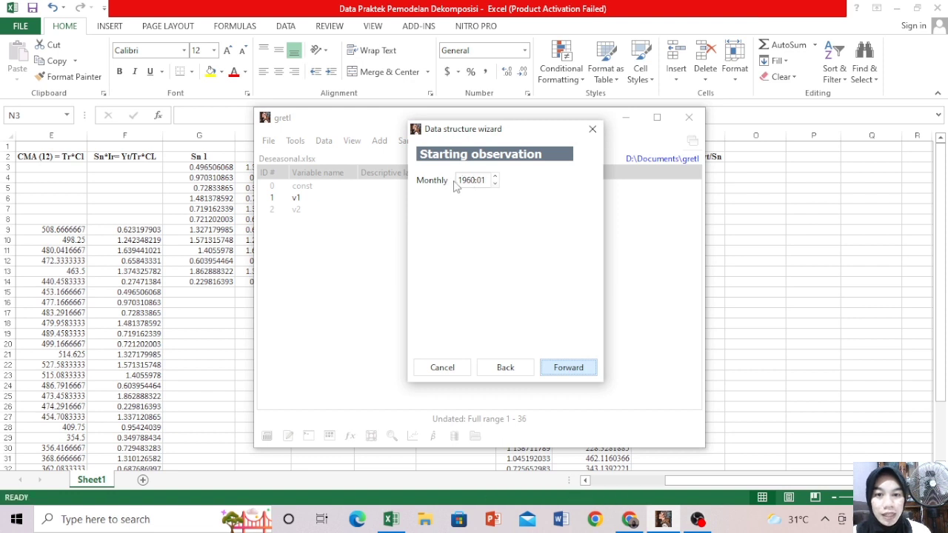
pyautogui.moveTo(474, 183); pyautogui.dragTo(455, 185)
pyautogui.write('2018')
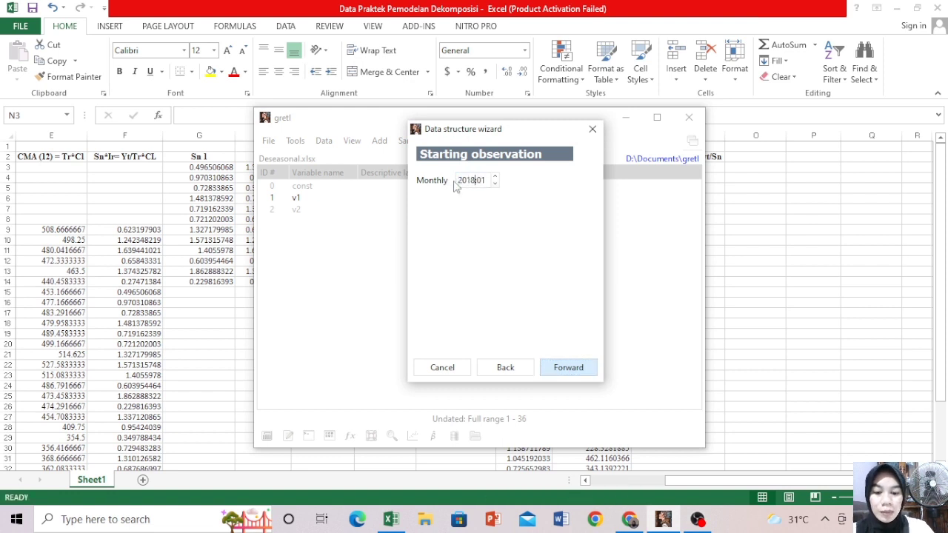
pyautogui.click(572, 369)
pyautogui.click(568, 368)
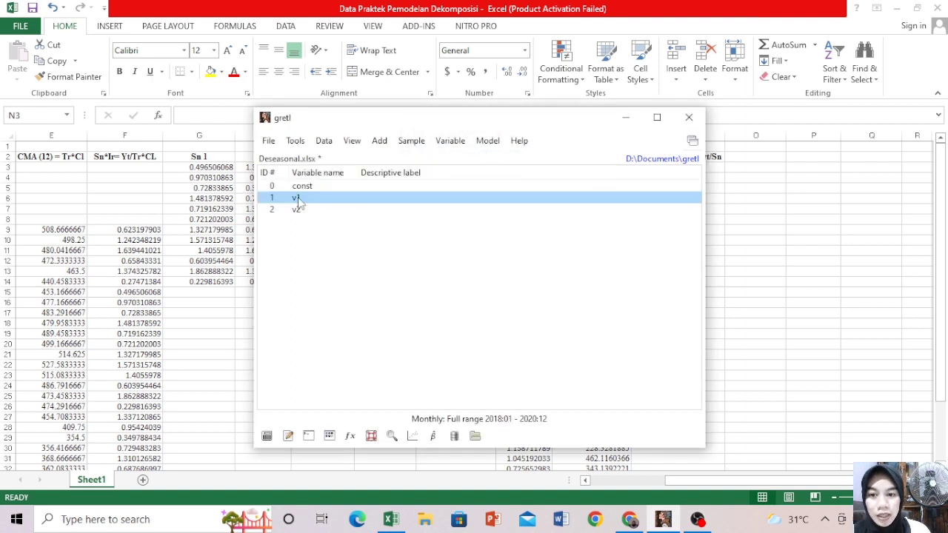
# Check the values of variables v1 and v2, and delete v1 from the dataset
pyautogui.doubleClick(298, 199)
pyautogui.click(381, 21)
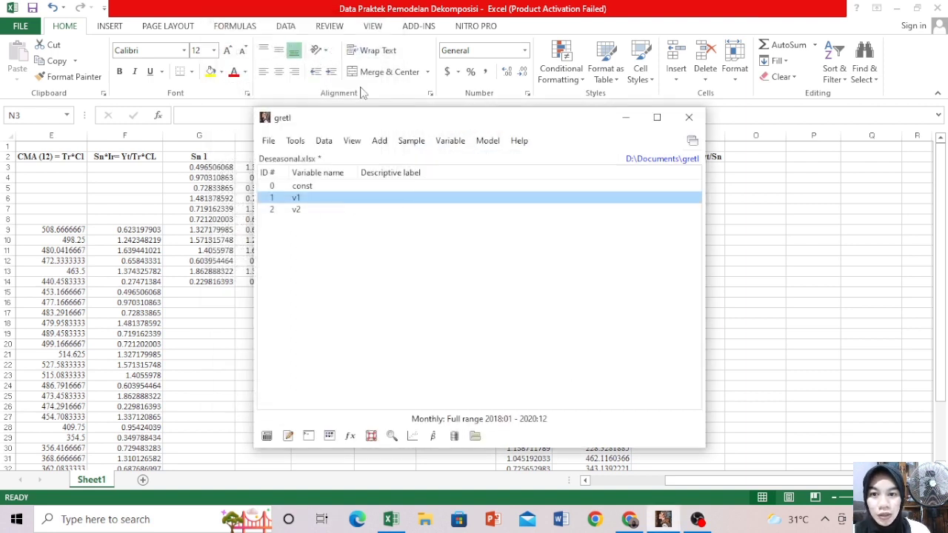
pyautogui.doubleClick(307, 211)
pyautogui.click(390, 33)
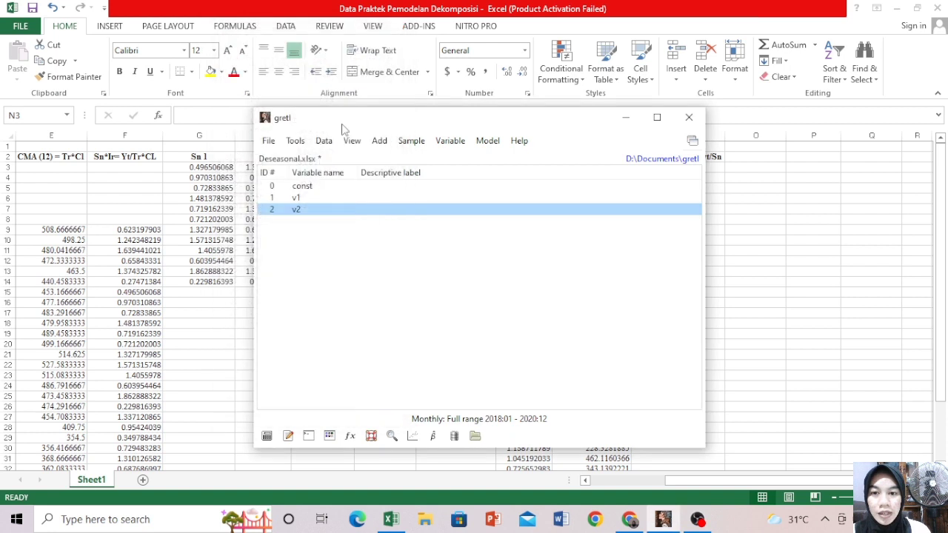
pyautogui.rightClick(295, 199)
pyautogui.click(326, 341)
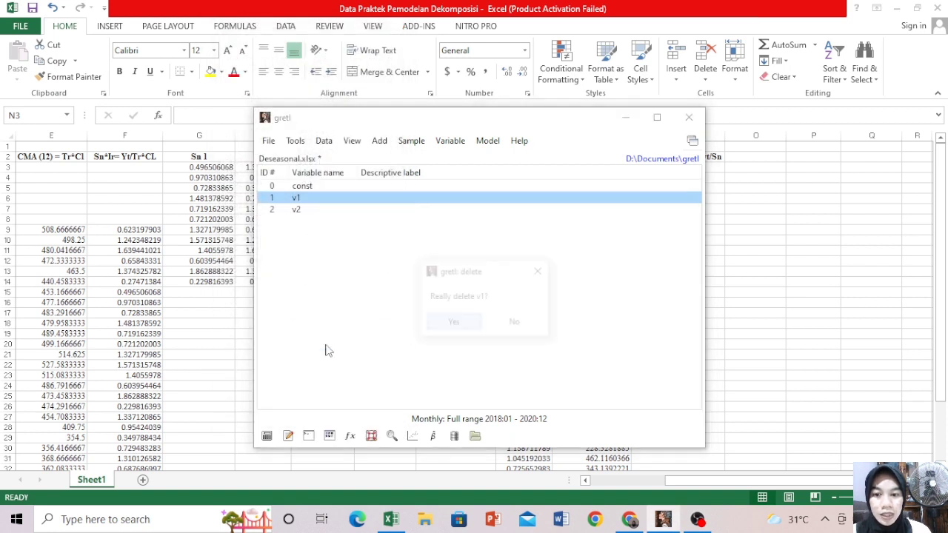
pyautogui.click(453, 323)
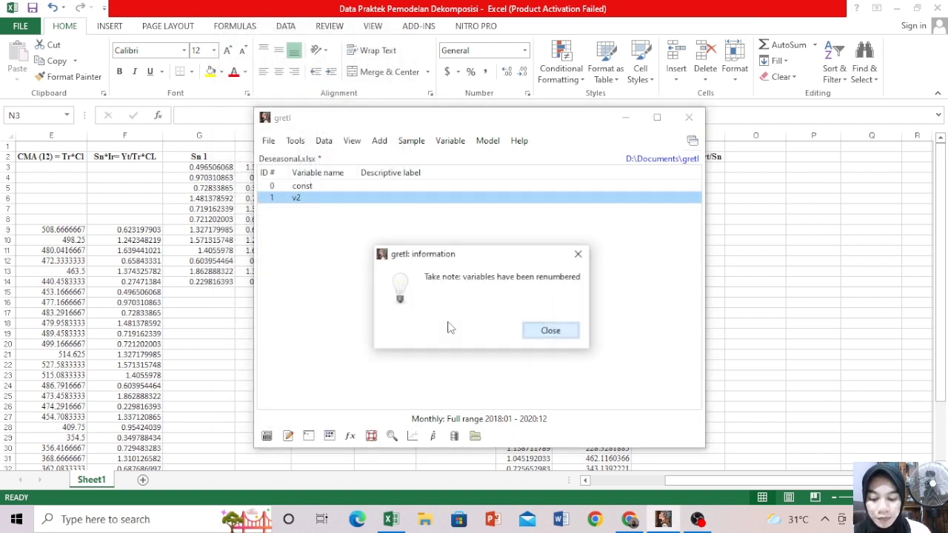
pyautogui.click(550, 331)
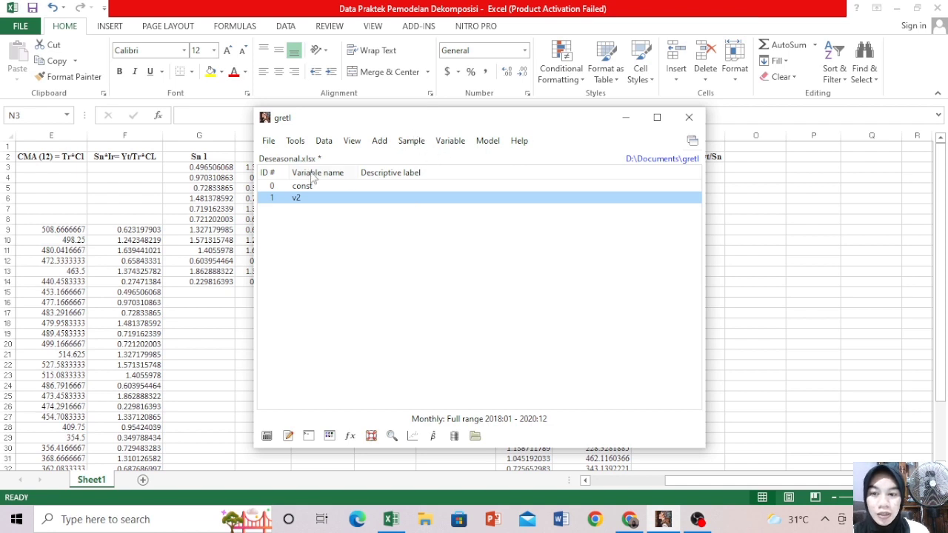
# Add a time trend variable and estimate an Ordinary Least Squares model with v2 as dependent variable and const and time as regressors
pyautogui.click(379, 142)
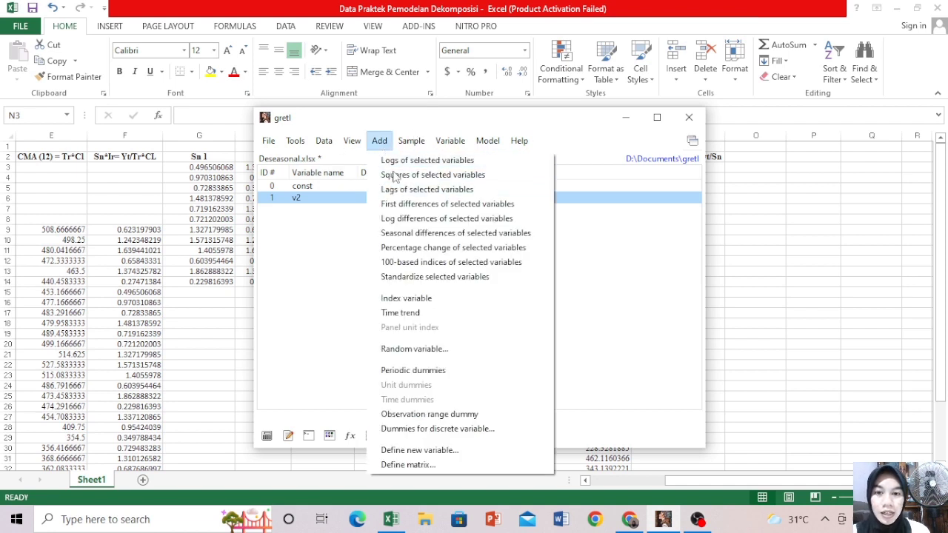
pyautogui.click(405, 317)
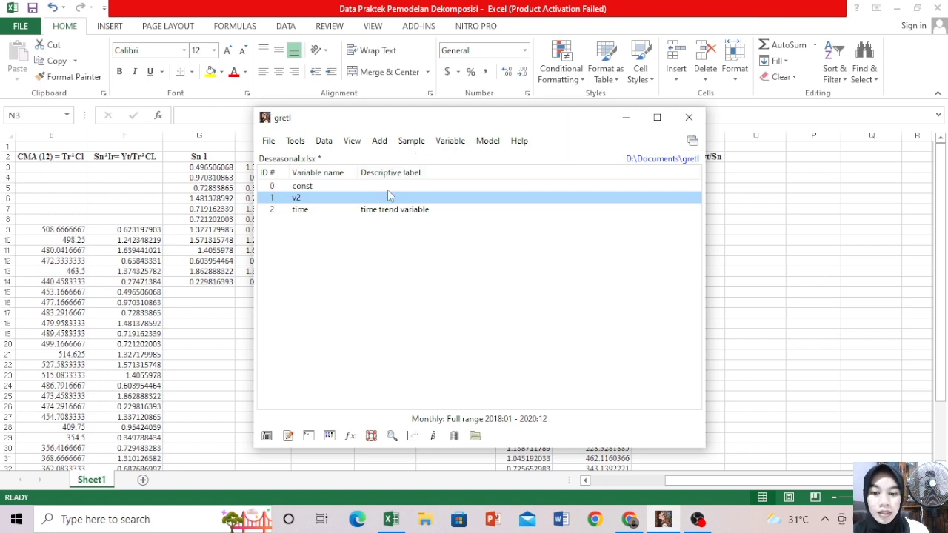
pyautogui.click(483, 142)
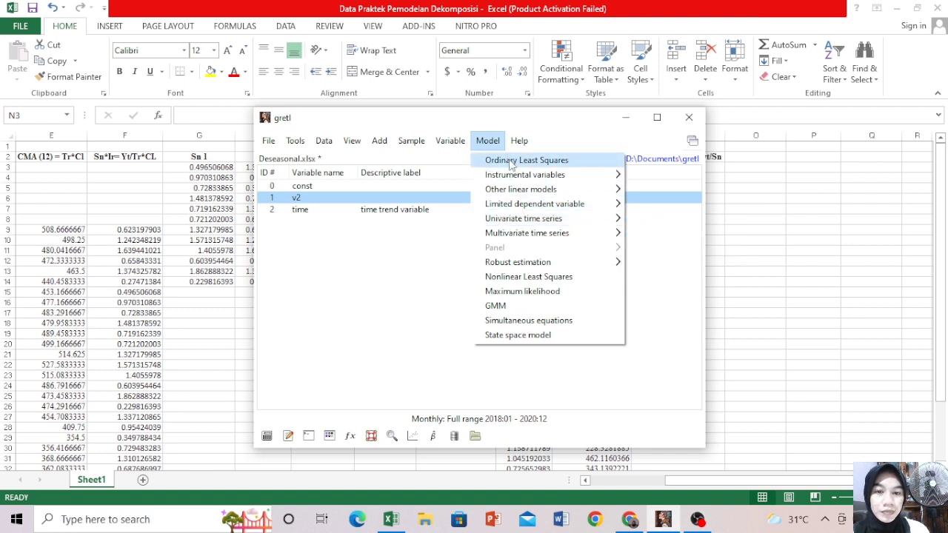
pyautogui.click(511, 161)
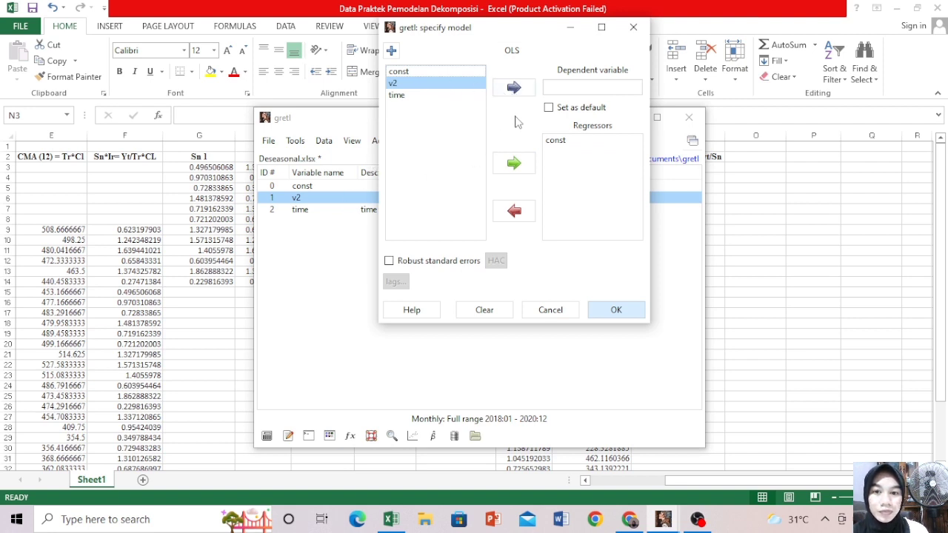
pyautogui.click(516, 91)
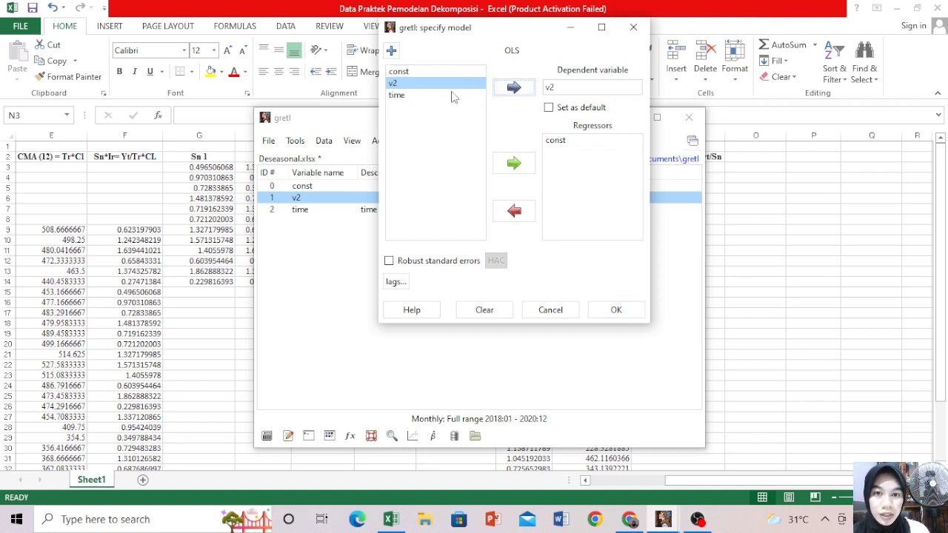
pyautogui.click(407, 96)
pyautogui.click(514, 164)
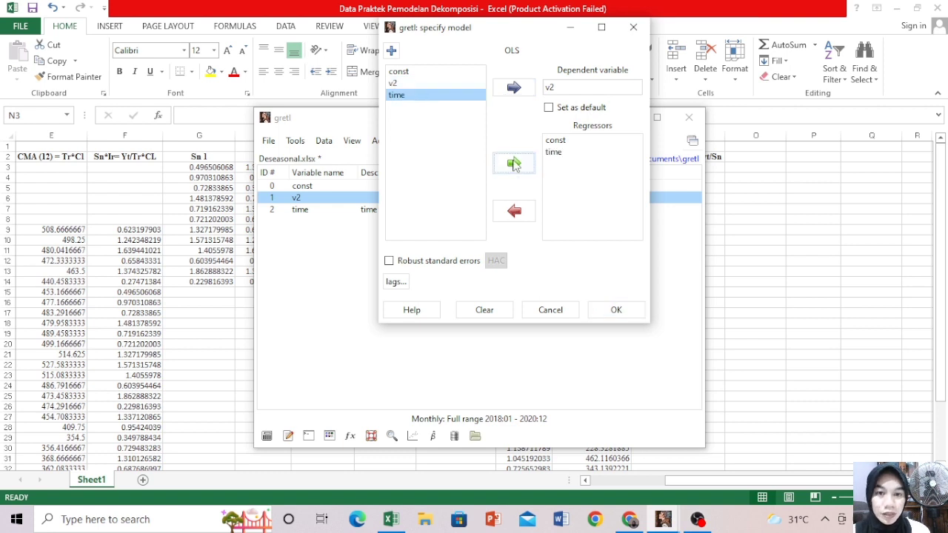
pyautogui.click(614, 311)
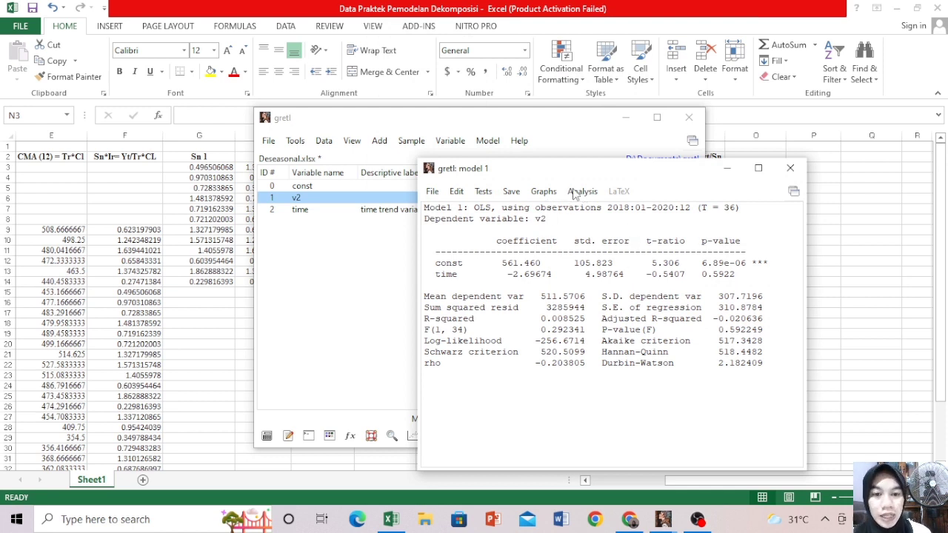
# Run a static forecast from the model for 2018:01 to 2020:12 with 0 added observations, and copy the forecast table as RTF
pyautogui.click(582, 191)
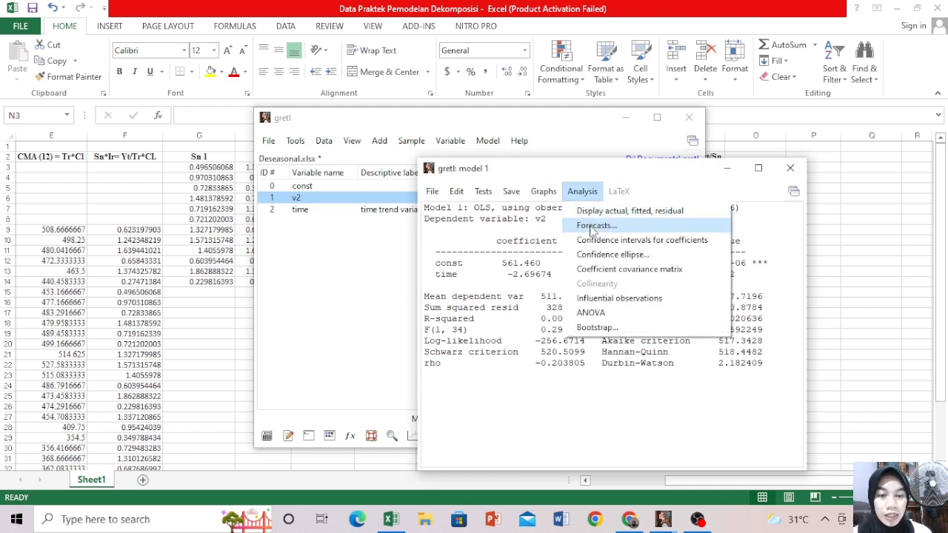
pyautogui.click(592, 226)
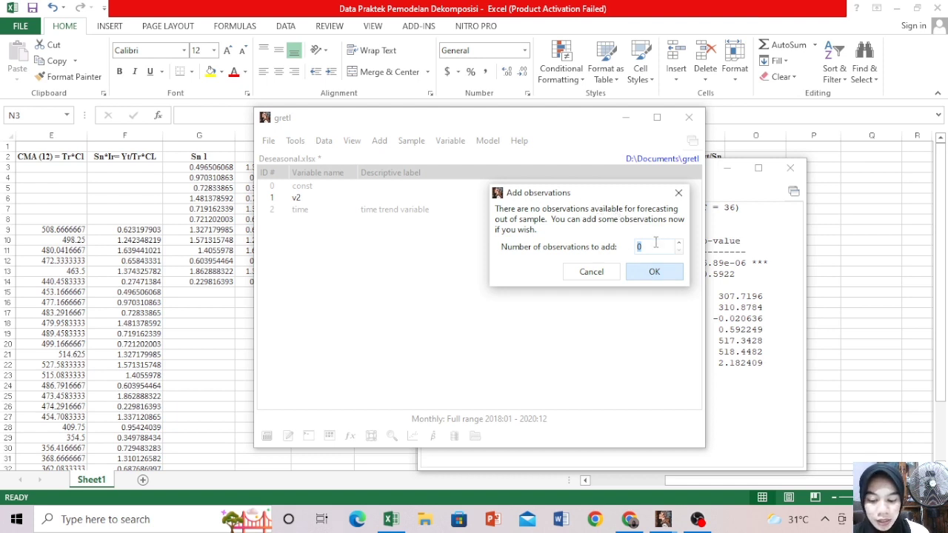
pyautogui.click(654, 272)
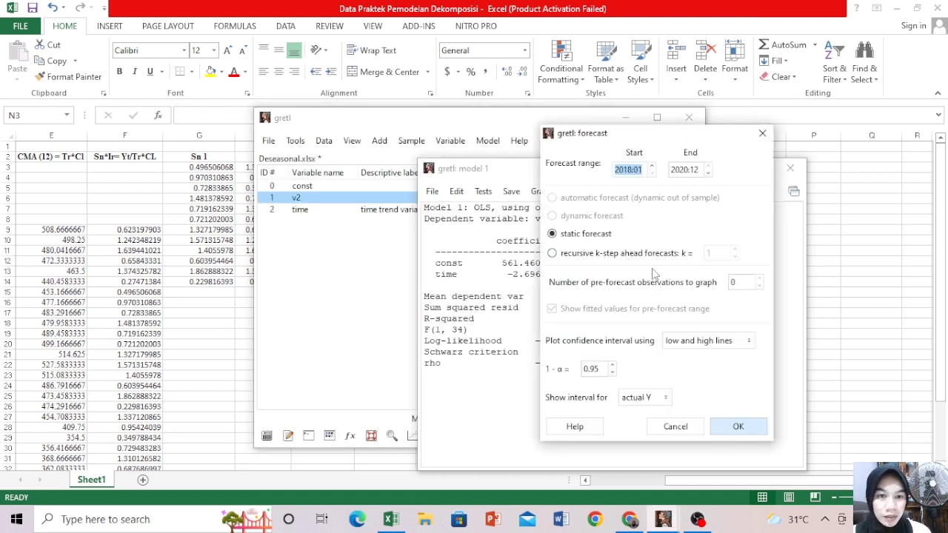
pyautogui.click(733, 427)
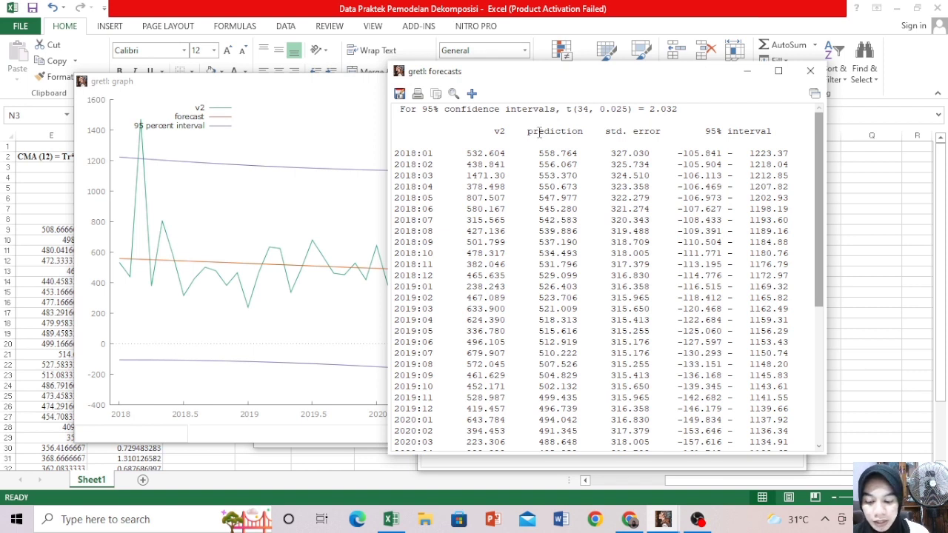
pyautogui.click(436, 94)
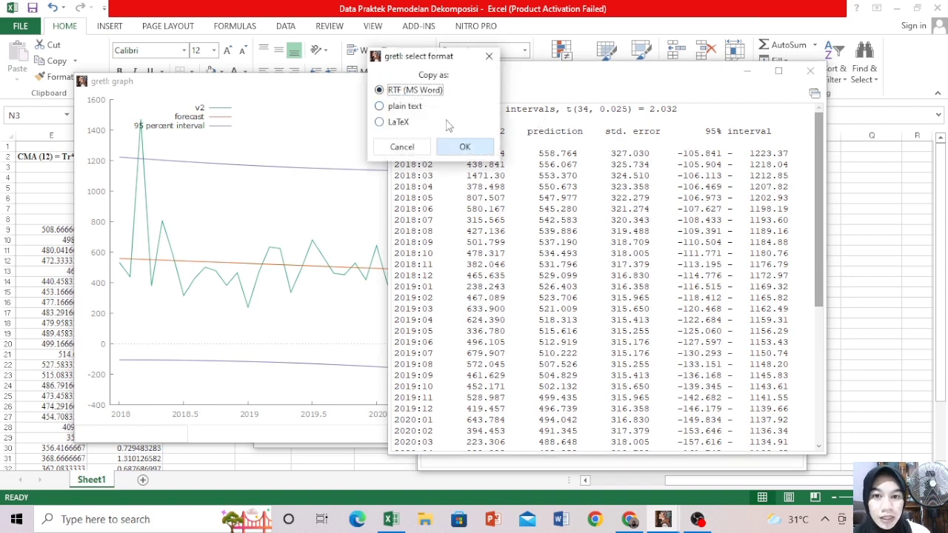
pyautogui.click(465, 148)
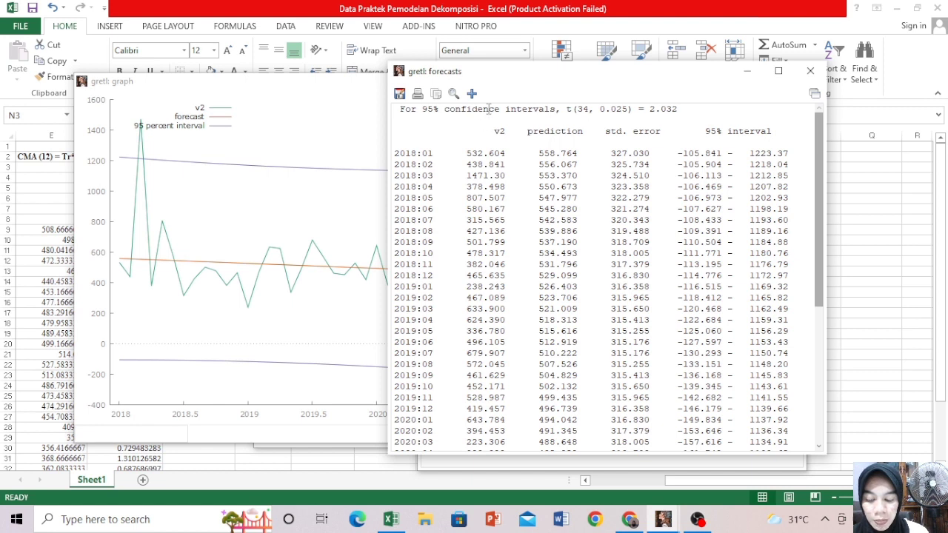
# Save the forecast table as an RTF (MS Word) file named "desensonal" in the Documents folder on drive D
pyautogui.click(399, 94)
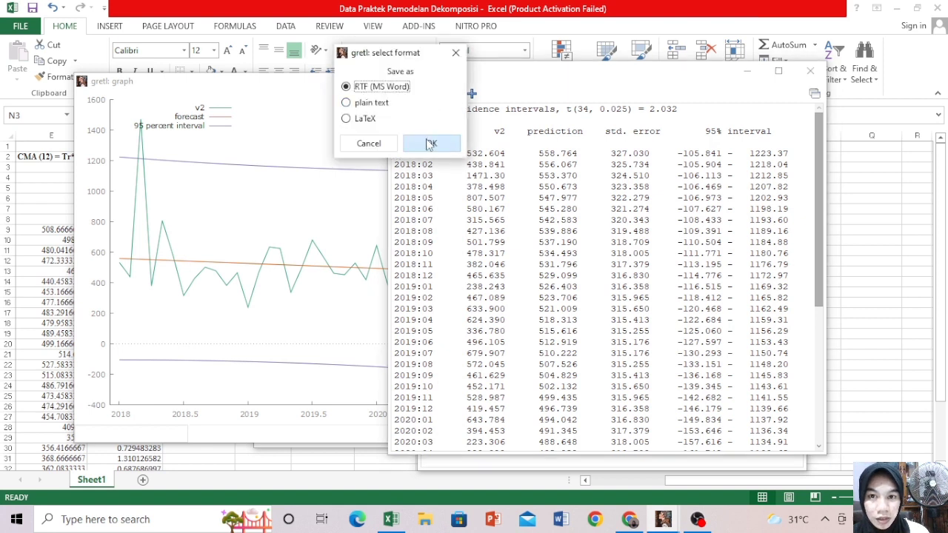
pyautogui.click(429, 143)
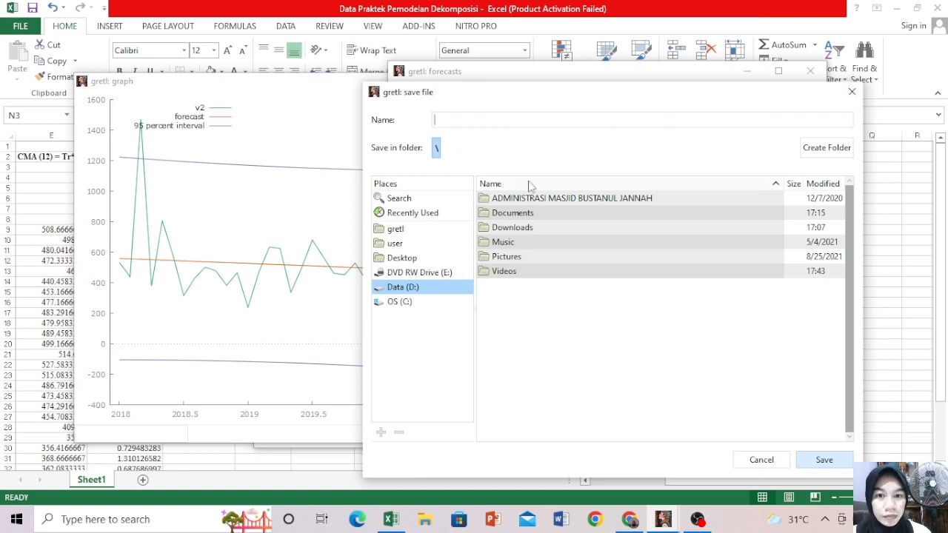
pyautogui.click(508, 217)
pyautogui.click(821, 464)
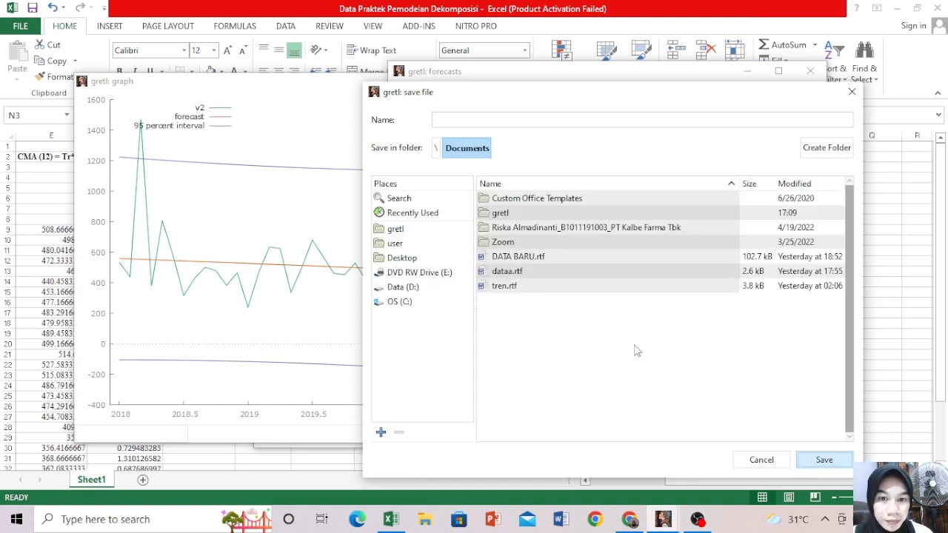
pyautogui.click(824, 460)
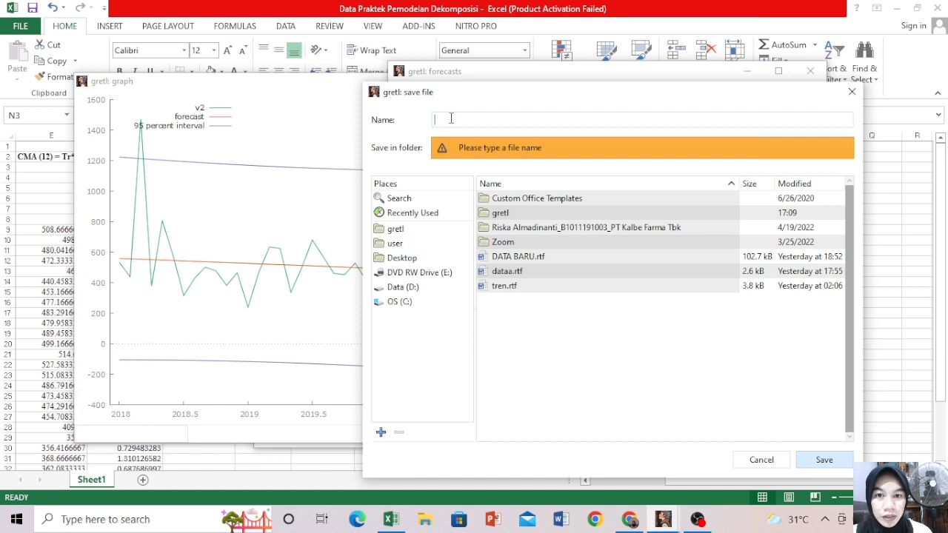
pyautogui.write('des')
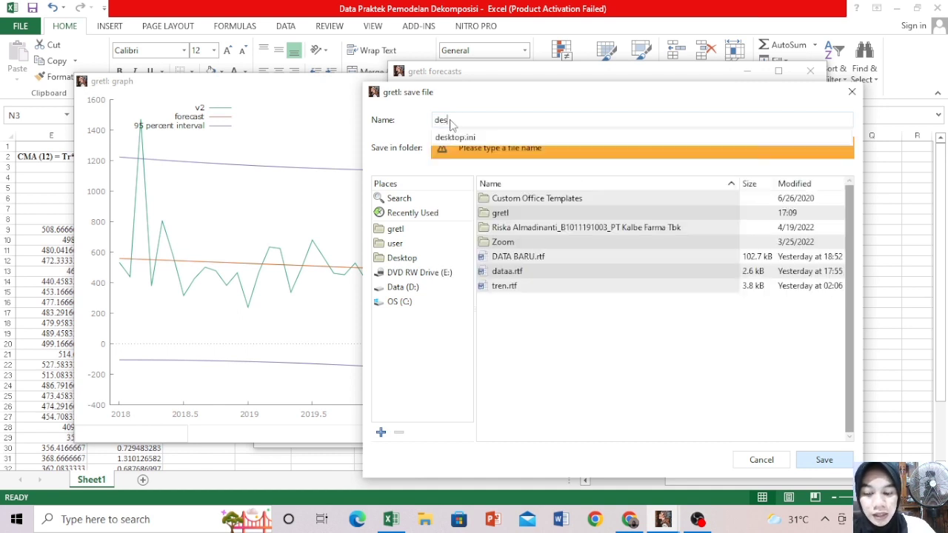
pyautogui.write('ensonal')
pyautogui.click(824, 460)
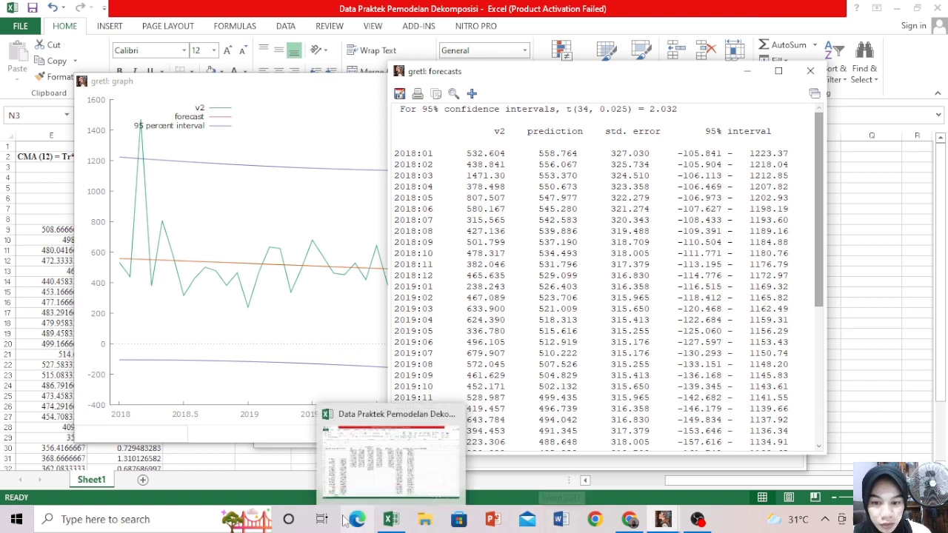
# Look in the Documents folder in File Explorer for the saved forecast file
pyautogui.click(427, 520)
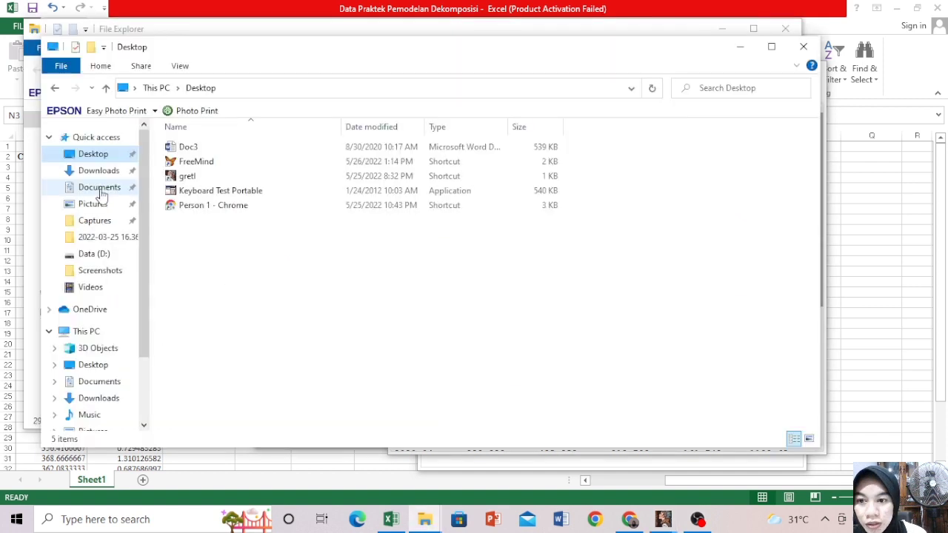
pyautogui.click(101, 190)
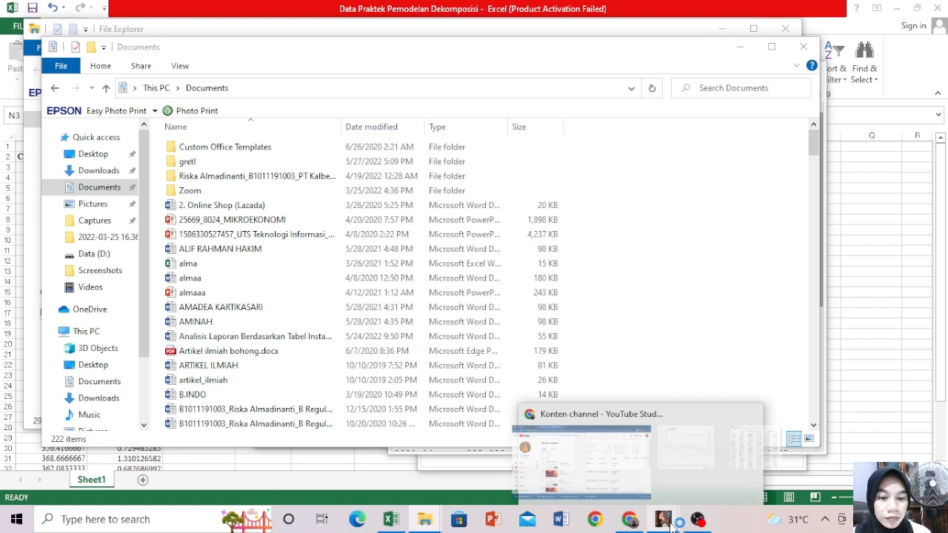
pyautogui.moveTo(667, 523)
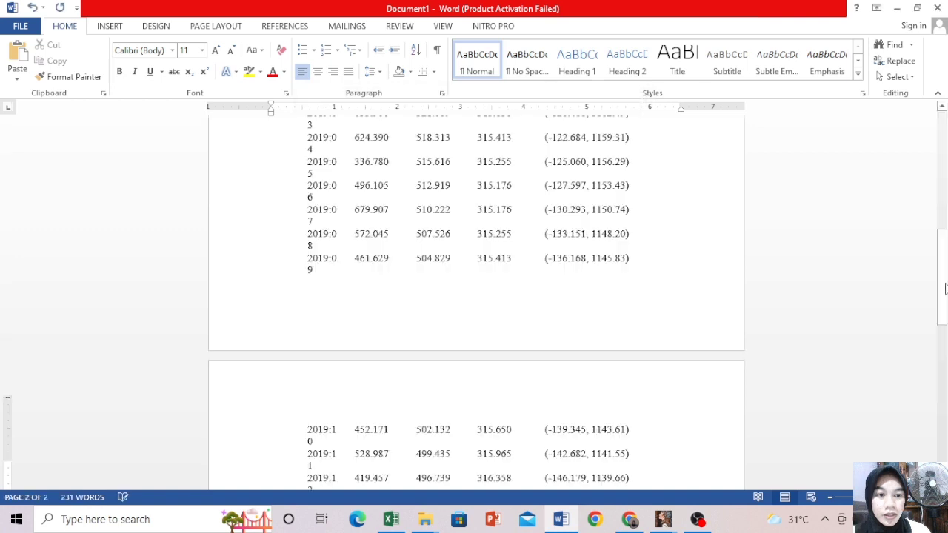
# Copy the whole prediction column of the forecast table in Word, header through 2020:12, and switch to the Excel workbook
pyautogui.scroll(2, 946, 173)
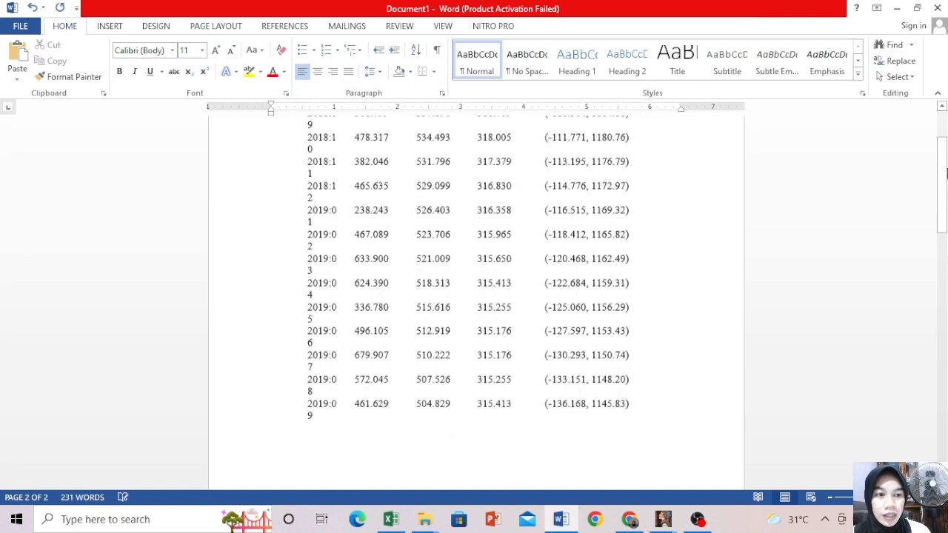
pyautogui.scroll(5, 946, 173)
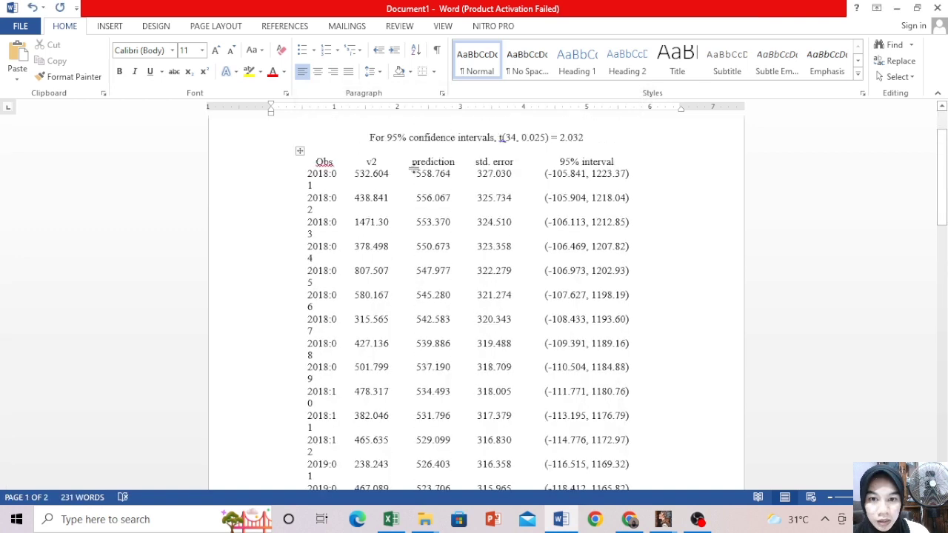
pyautogui.moveTo(414, 170); pyautogui.dragTo(452, 194)
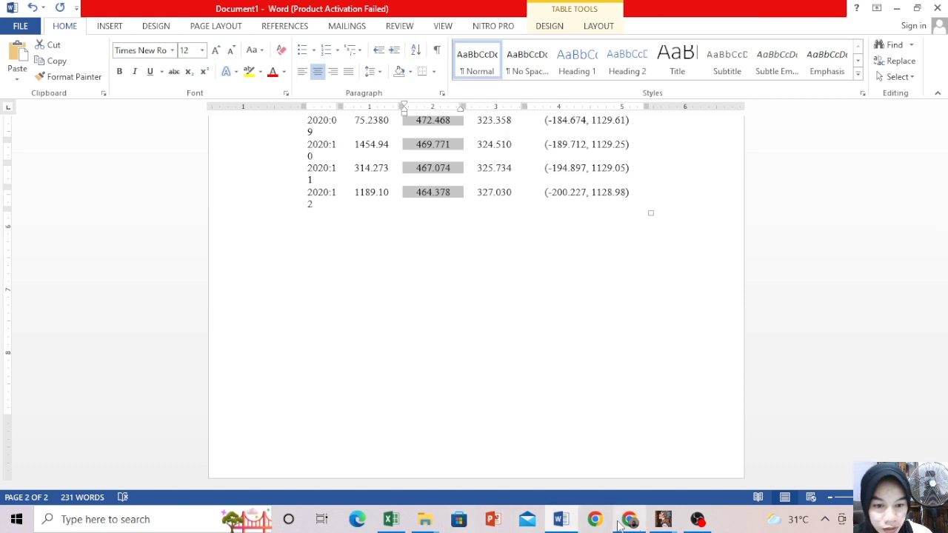
pyautogui.click(392, 519)
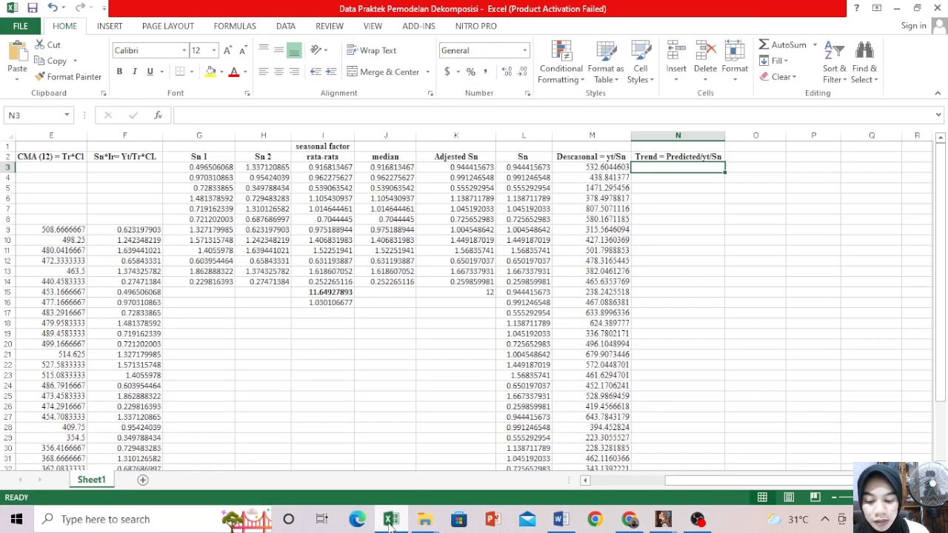
pyautogui.click(650, 157)
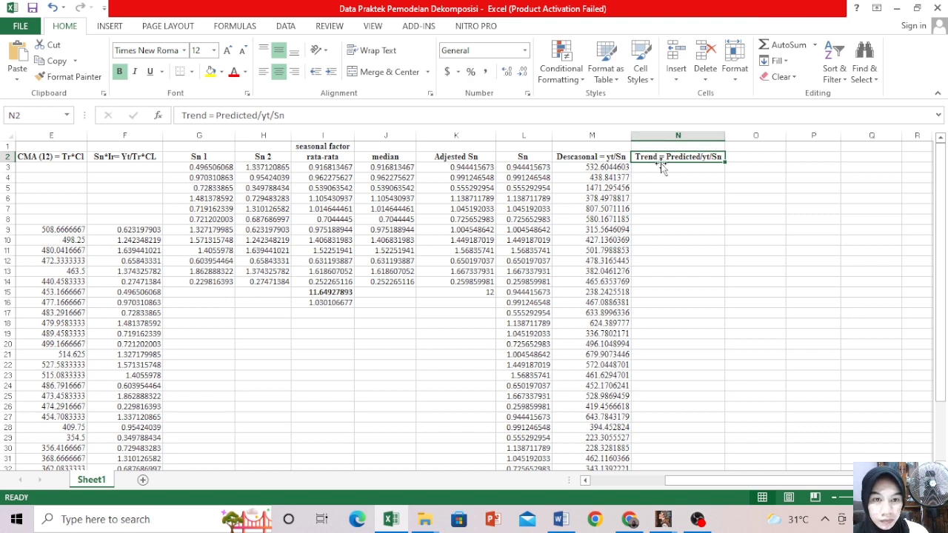
pyautogui.rightClick(659, 158)
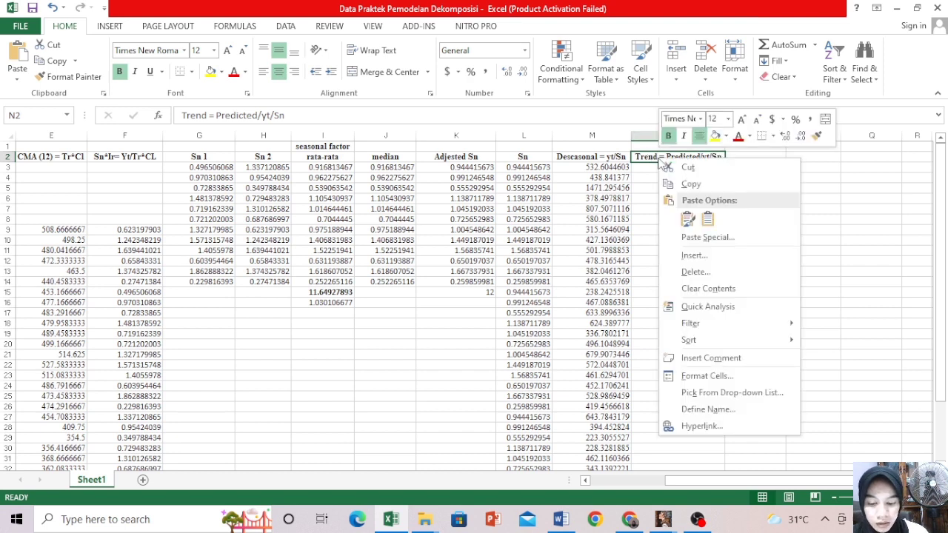
pyautogui.click(707, 237)
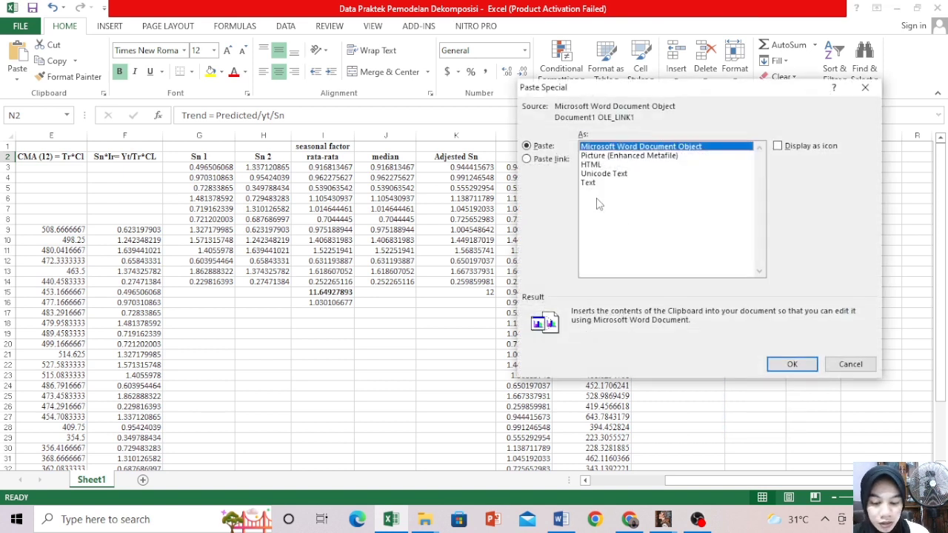
pyautogui.click(862, 88)
# Paste the copied prediction column into column N starting at N2, replacing the trend header, and narrow the column
pyautogui.click(662, 168)
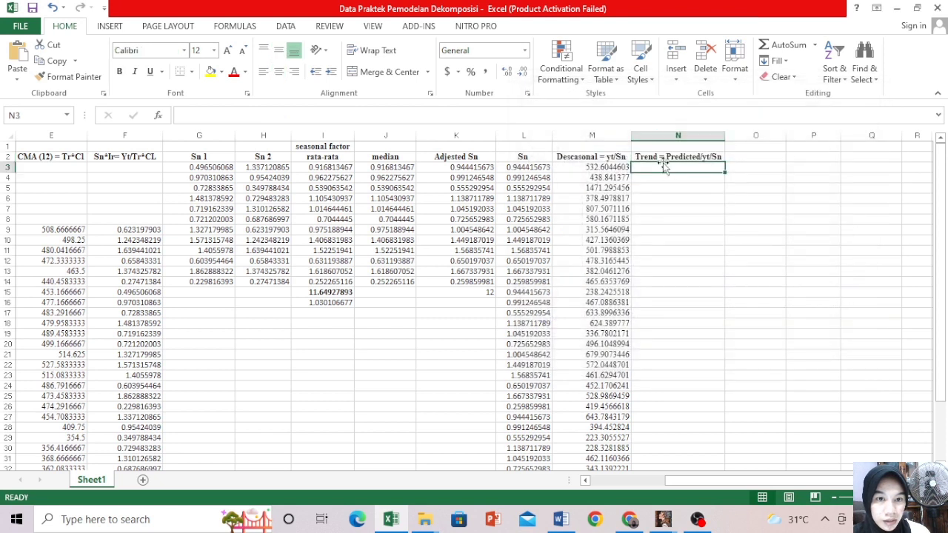
pyautogui.rightClick(658, 156)
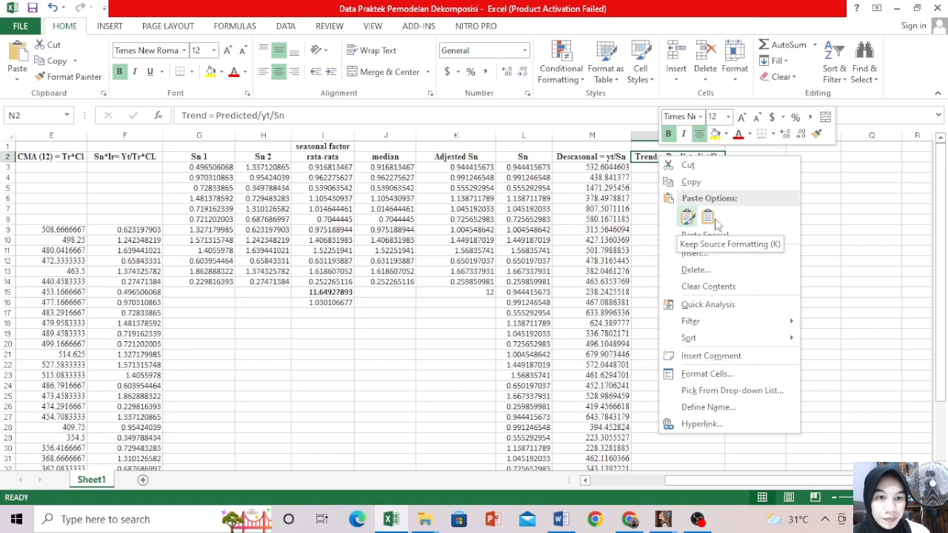
pyautogui.click(713, 219)
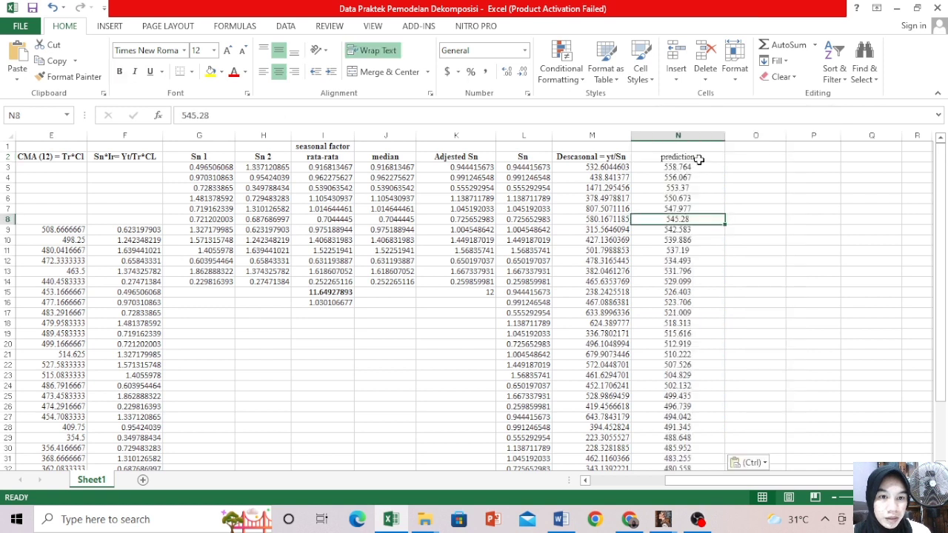
pyautogui.click(687, 148)
pyautogui.moveTo(941, 200); pyautogui.dragTo(943, 249)
pyautogui.moveTo(724, 137); pyautogui.dragTo(703, 138)
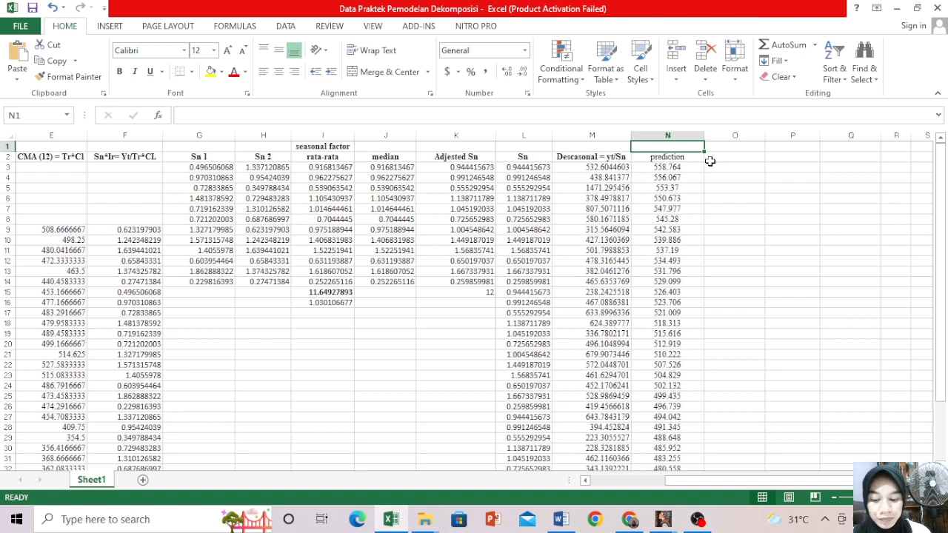
# Enter the header "Tr*Sn" in cell O2, beside the prediction column
pyautogui.click(717, 158)
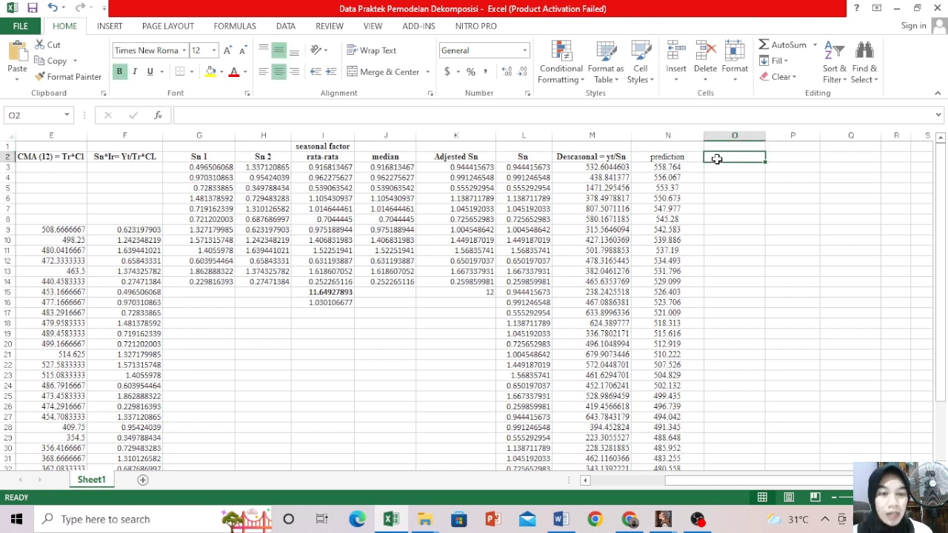
pyautogui.write('T')
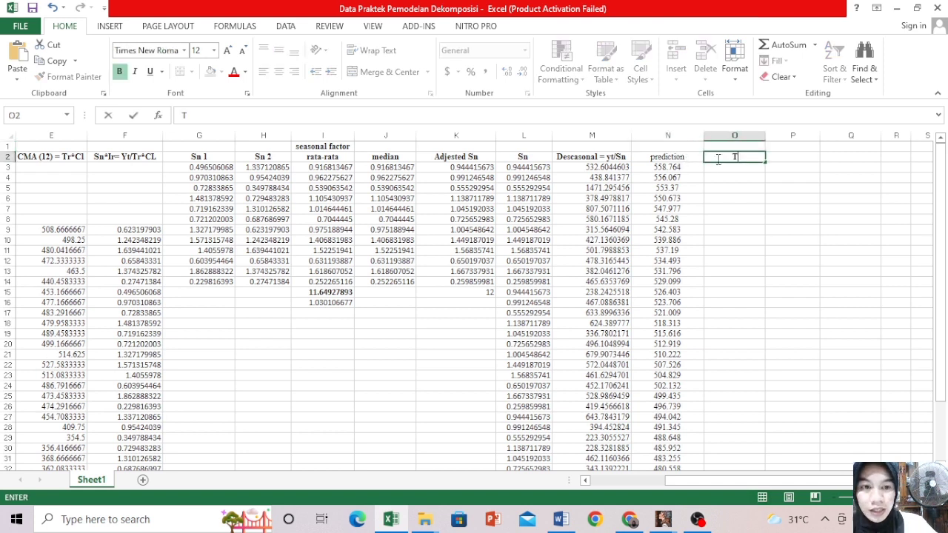
pyautogui.write('r*Sn')
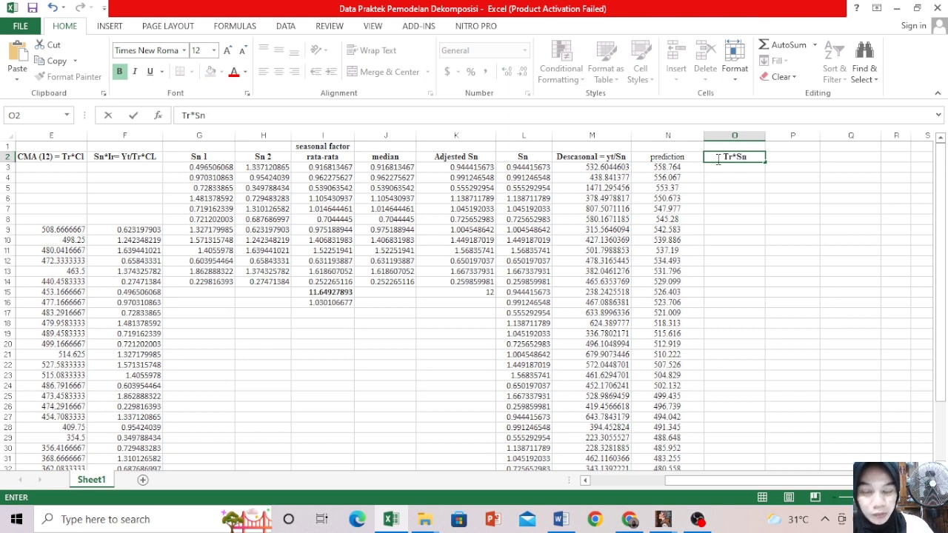
pyautogui.click(738, 169)
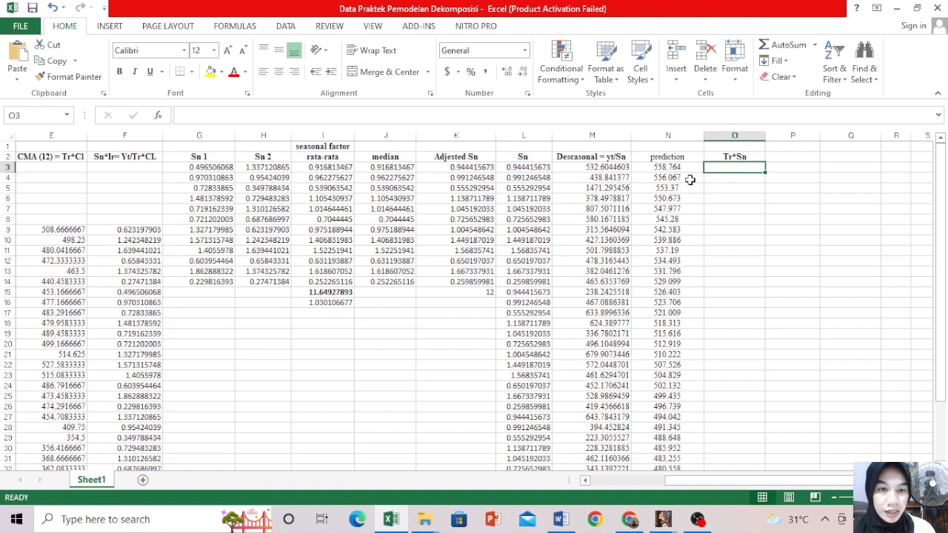
# Enter the formula =N3*L3 in cell O3 to multiply the prediction by the seasonal factor Sn
pyautogui.doubleClick(722, 170)
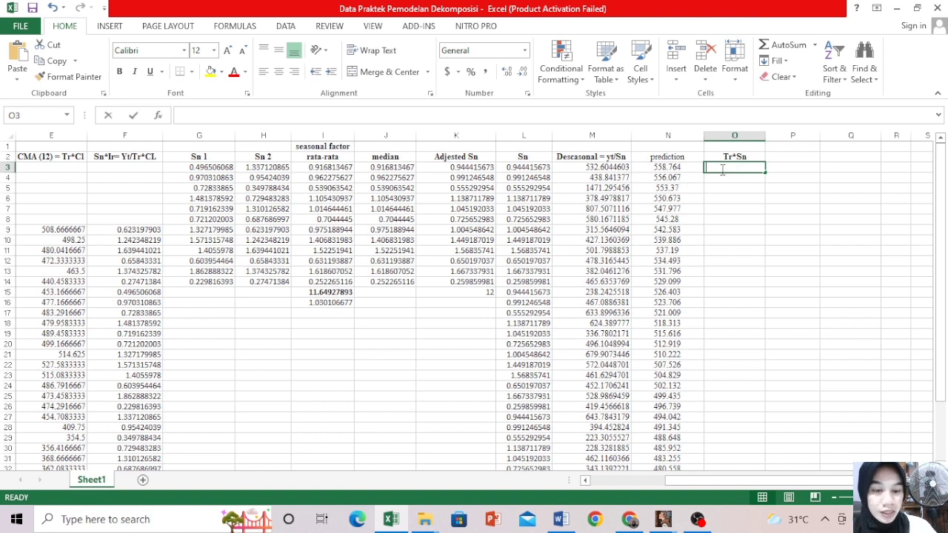
pyautogui.write('=')
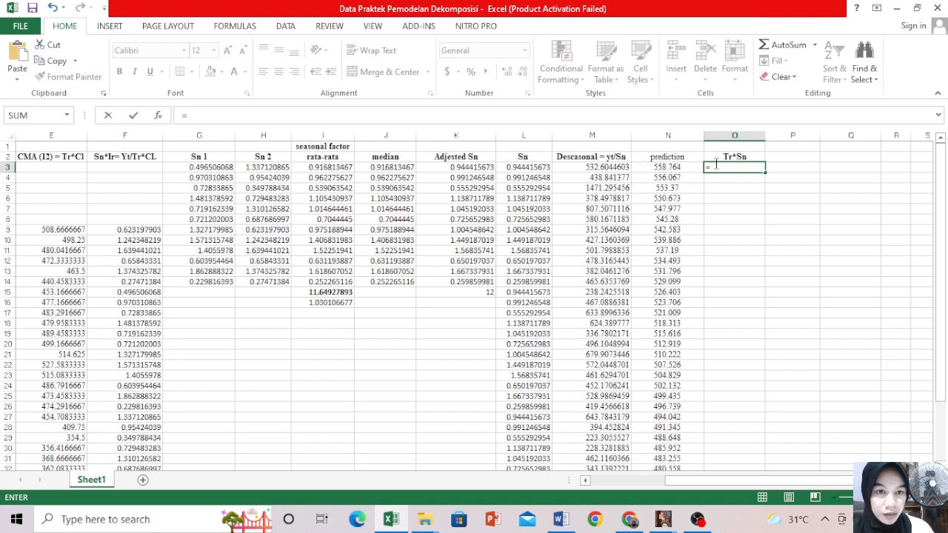
pyautogui.click(389, 521)
pyautogui.click(385, 522)
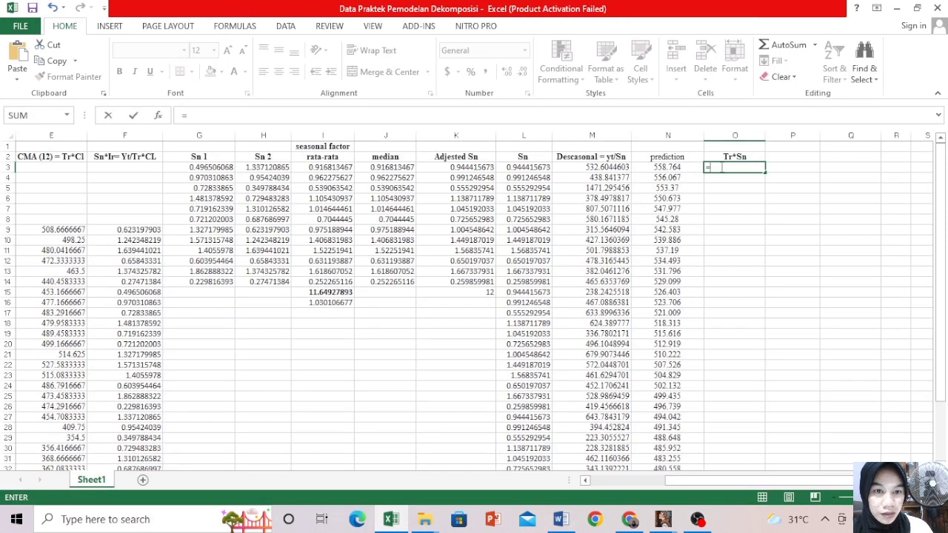
pyautogui.click(671, 167)
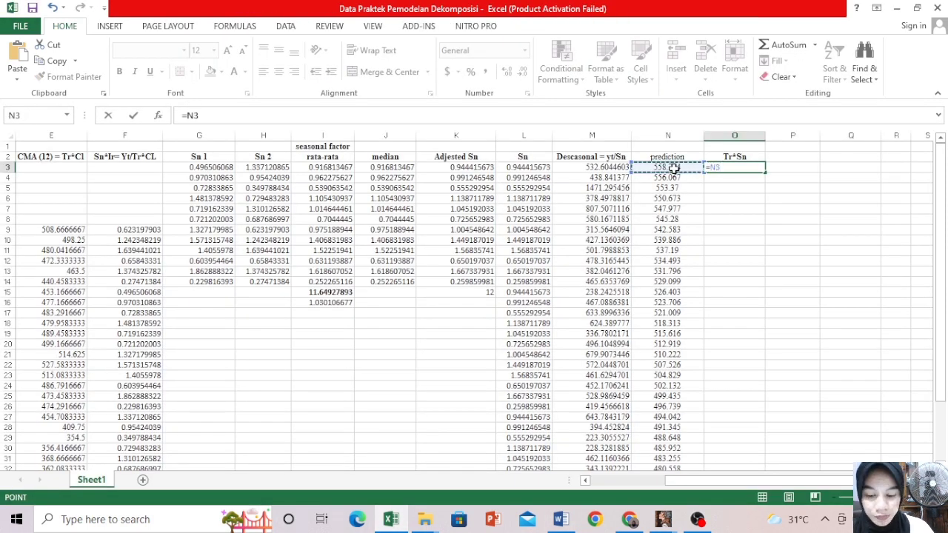
pyautogui.write('*')
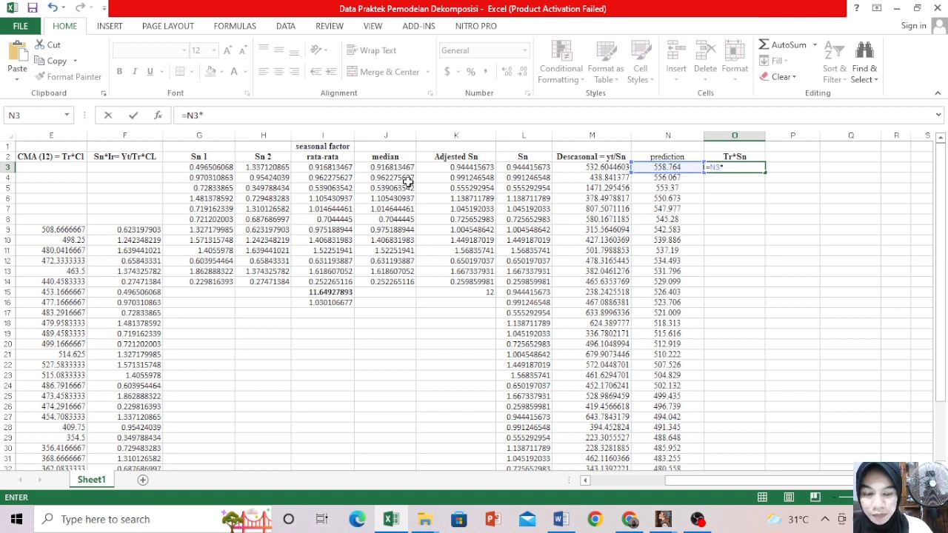
pyautogui.click(521, 170)
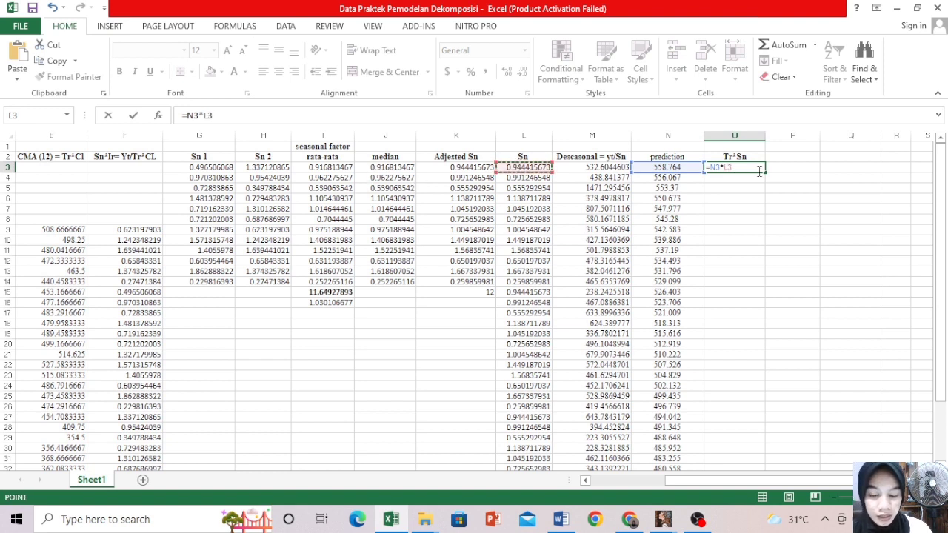
pyautogui.press('Return')
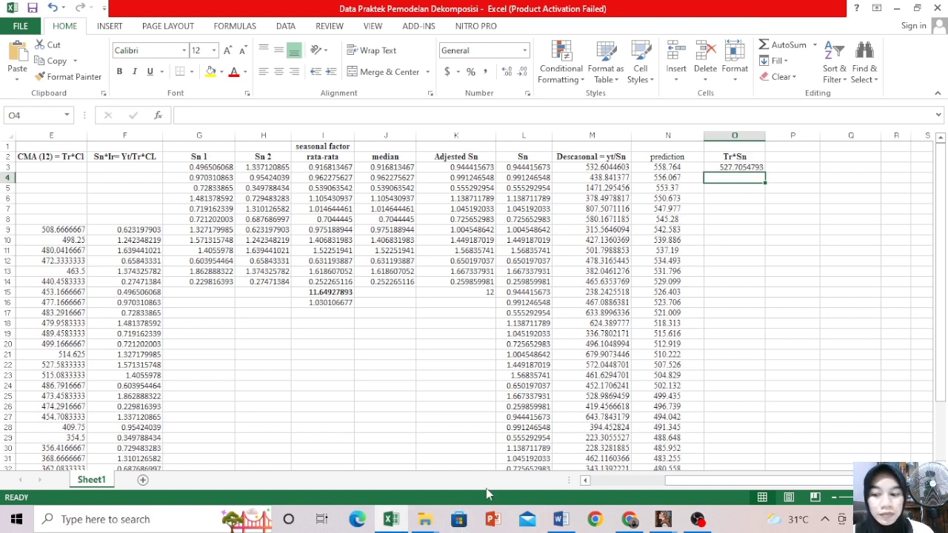
# Fill the Tr*Sn formula from O3 down to O38 and narrow column N slightly
pyautogui.click(394, 522)
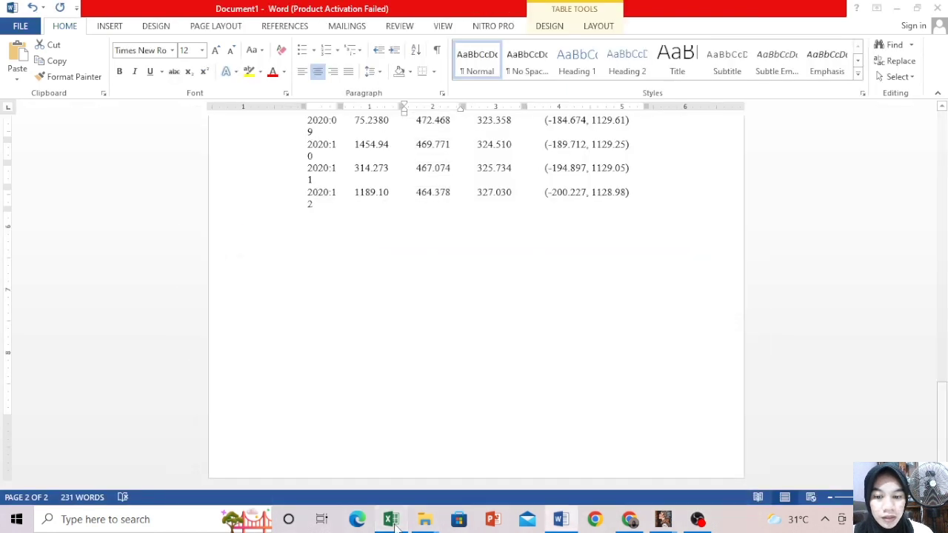
pyautogui.click(393, 521)
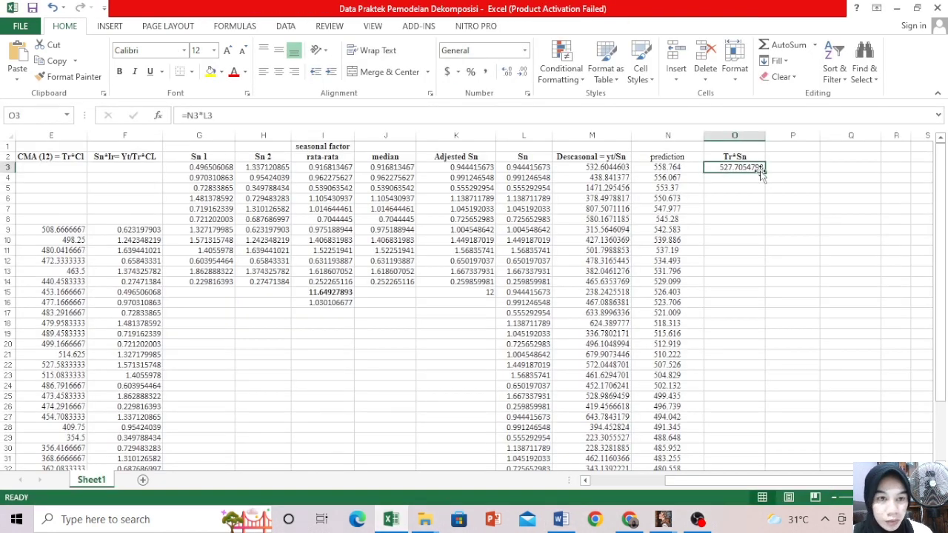
pyautogui.moveTo(762, 172); pyautogui.dragTo(744, 457)
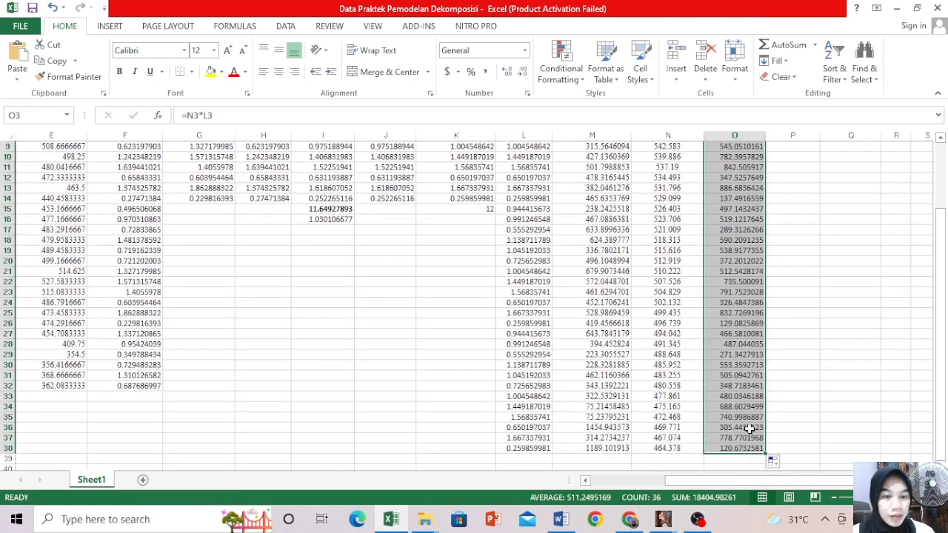
pyautogui.moveTo(941, 355); pyautogui.dragTo(941, 291)
pyautogui.moveTo(704, 136); pyautogui.dragTo(697, 135)
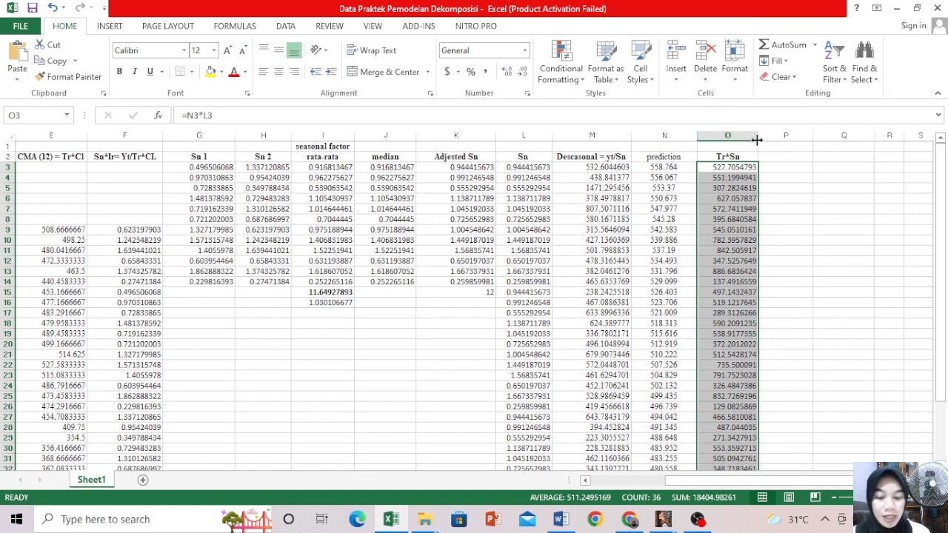
# Enter the header "Cl*IR = yt/Tr*Sn" in cell P2 and widen column P to fit it
pyautogui.click(773, 159)
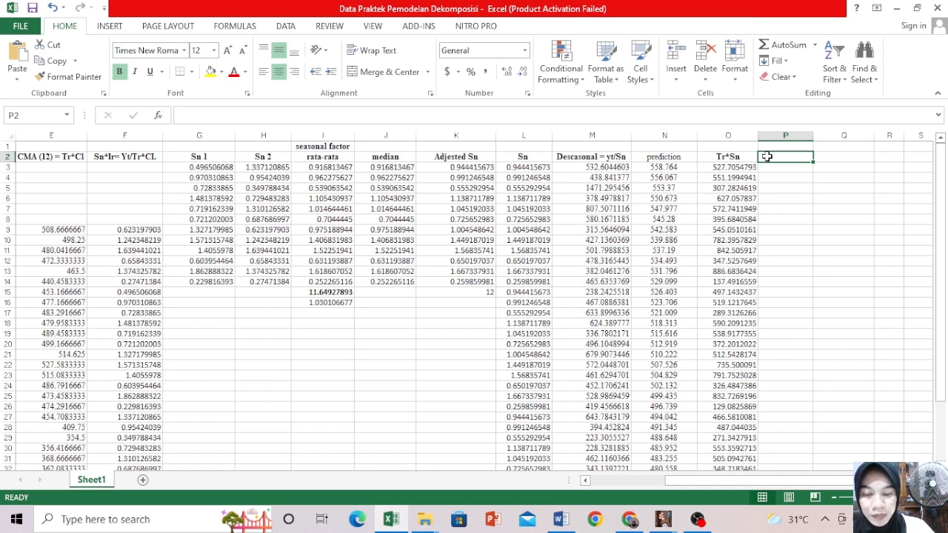
pyautogui.write('Cl*')
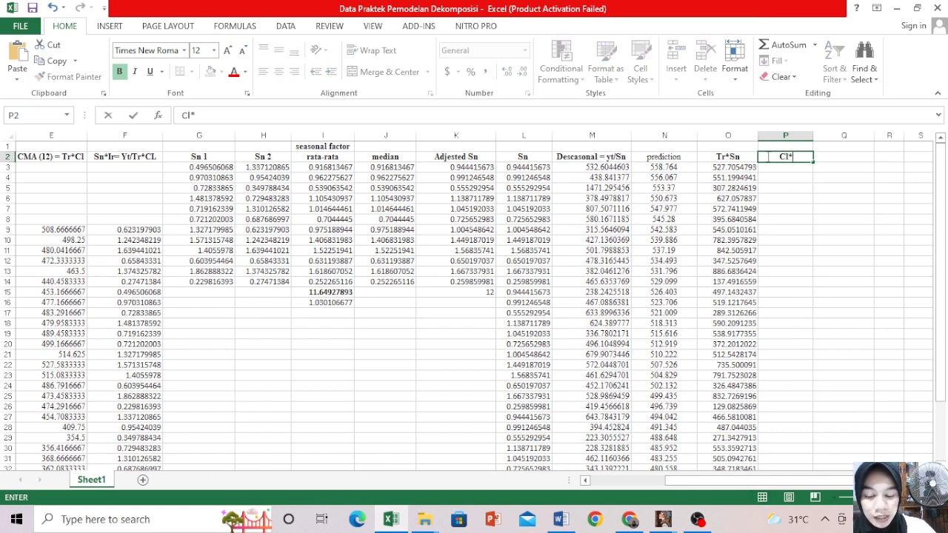
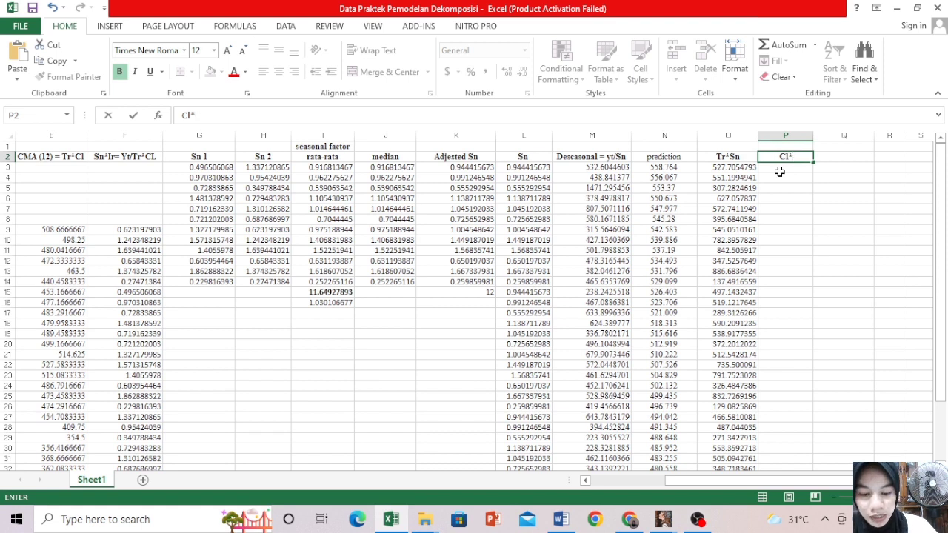
pyautogui.write('IR')
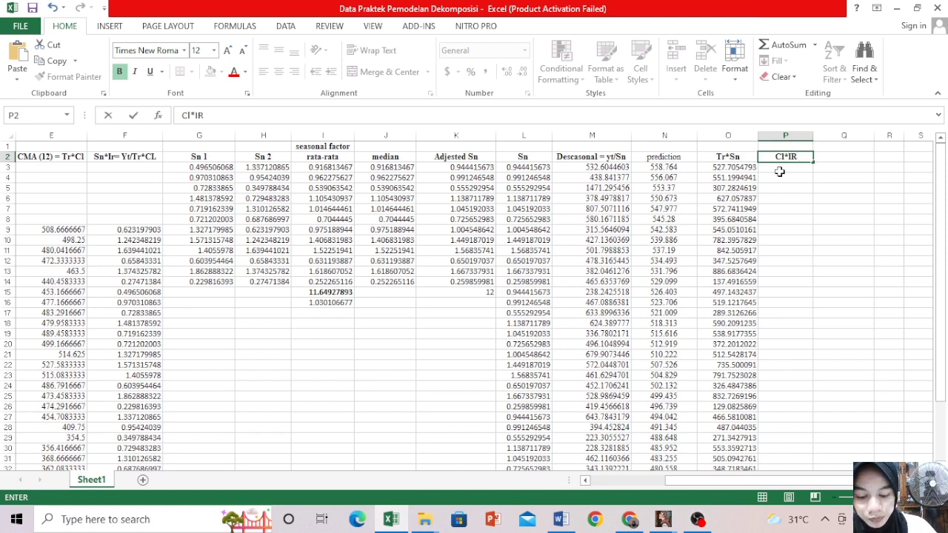
pyautogui.write(' = y')
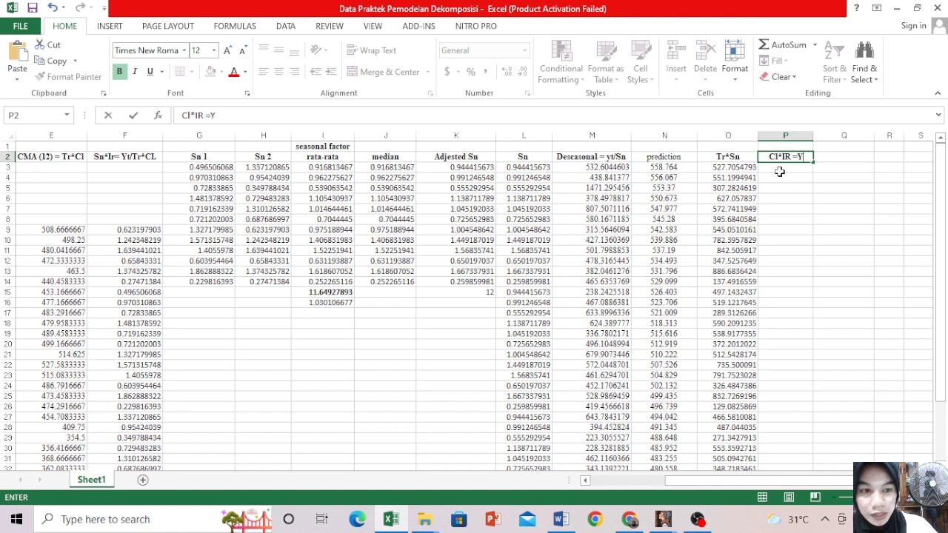
pyautogui.write('t/')
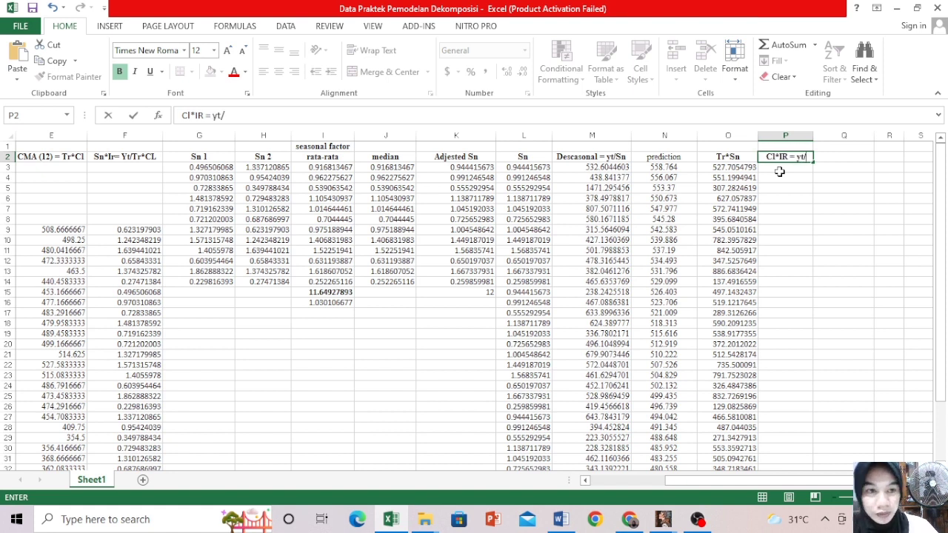
pyautogui.write('t')
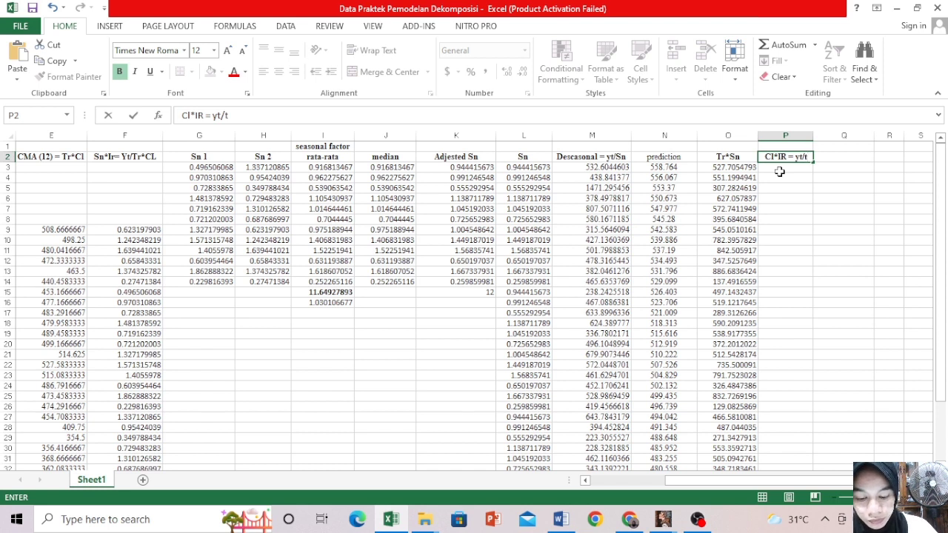
pyautogui.press('BackSpace')
pyautogui.write('Tr*Sn')
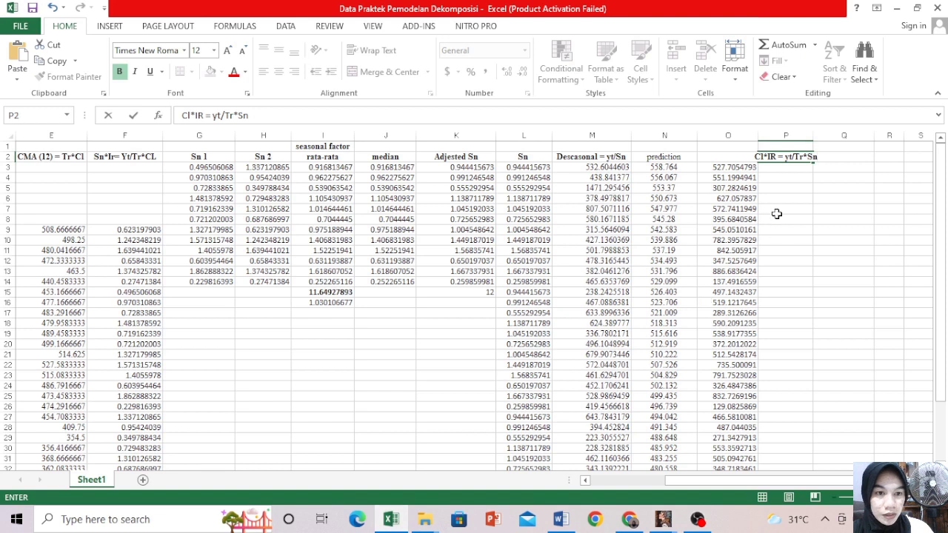
pyautogui.click(800, 146)
pyautogui.click(804, 154)
pyautogui.moveTo(813, 136); pyautogui.dragTo(835, 142)
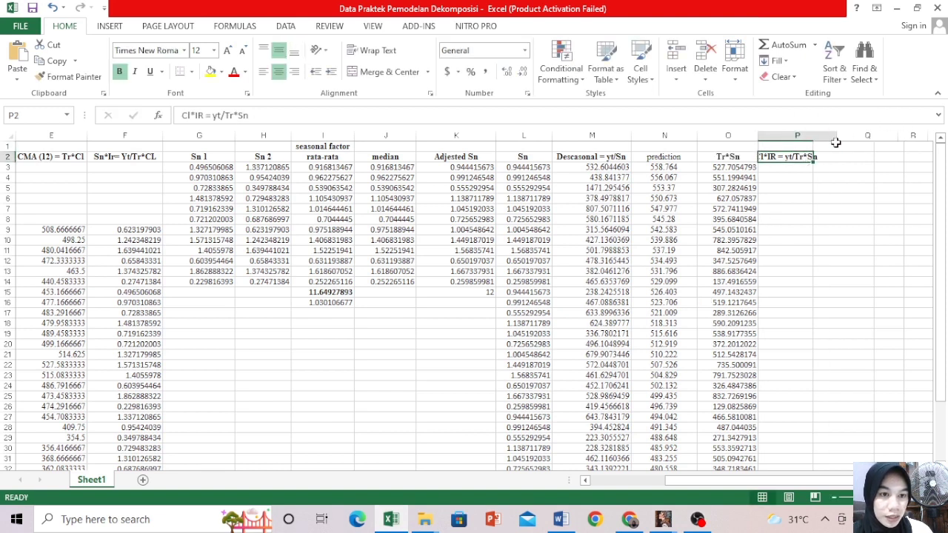
# Enter the formula =C3/O3 in cell P3 to divide the YT value by Tr*Sn
pyautogui.click(795, 169)
pyautogui.write('=')
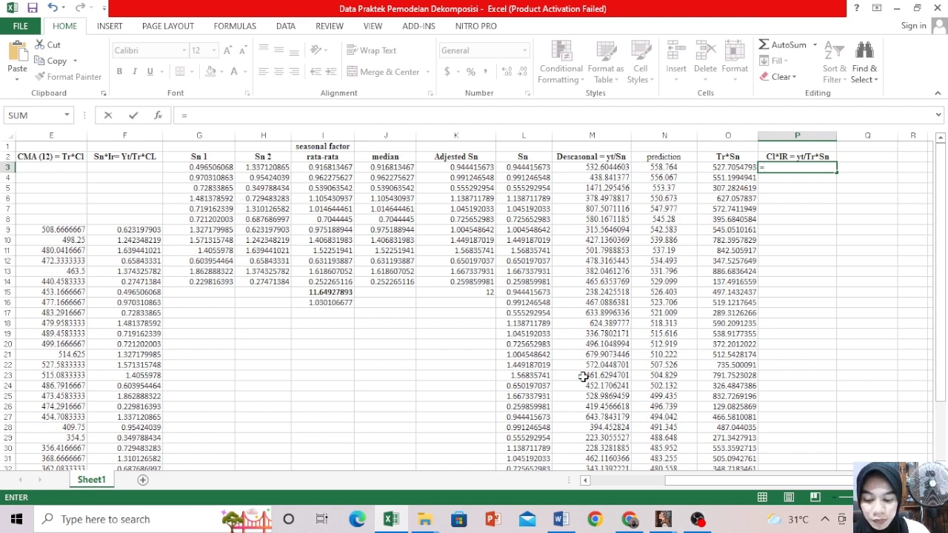
pyautogui.moveTo(672, 480); pyautogui.dragTo(602, 481)
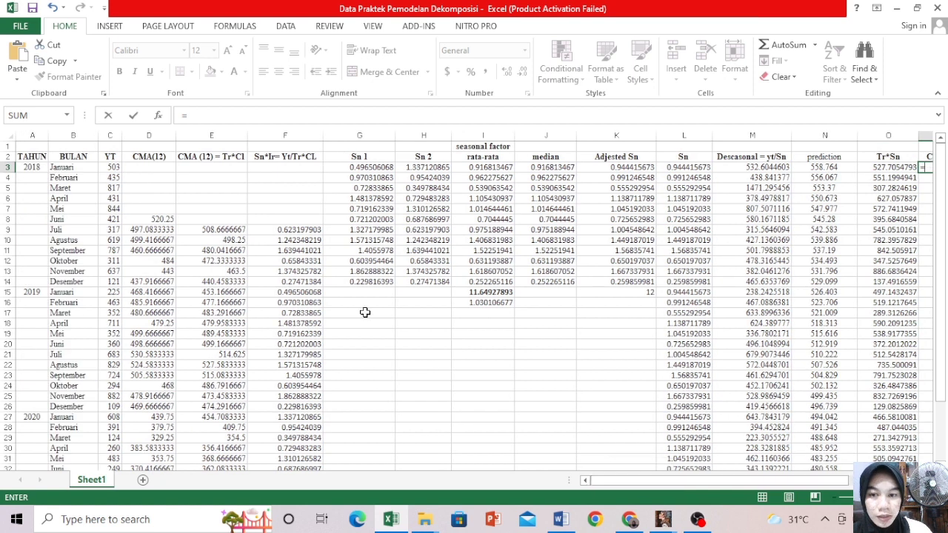
pyautogui.click(112, 167)
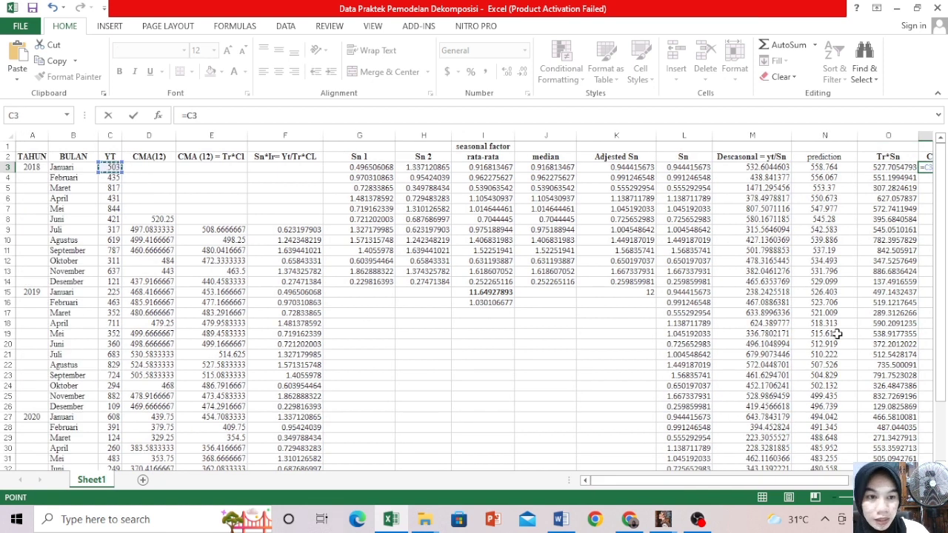
pyautogui.moveTo(744, 483); pyautogui.dragTo(854, 483)
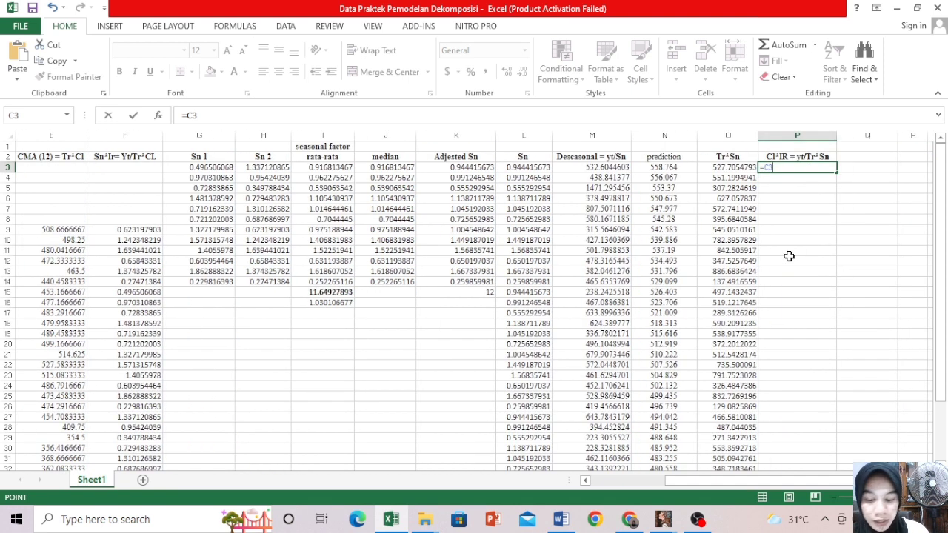
pyautogui.write('/')
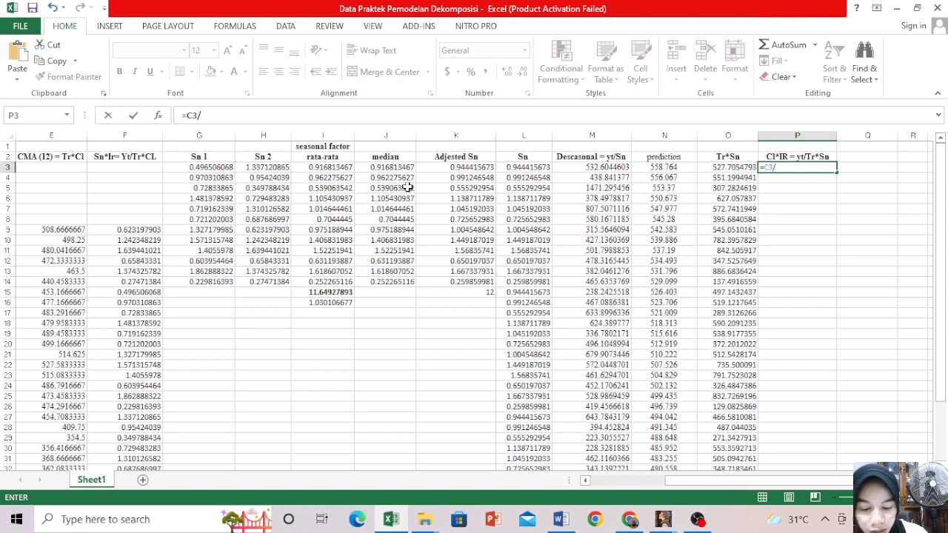
pyautogui.click(724, 169)
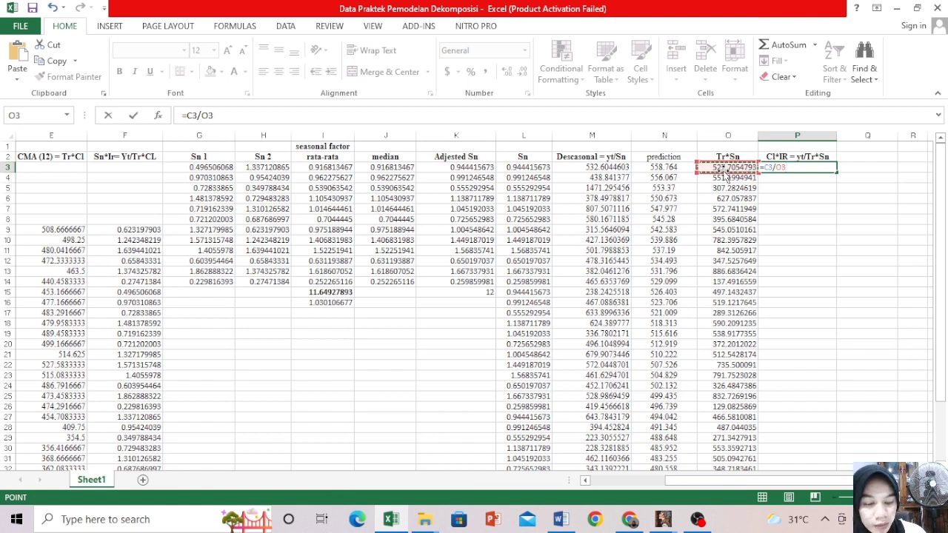
pyautogui.press('Return')
# Fill the Cl*IR formula from P3 down to P38
pyautogui.click(801, 169)
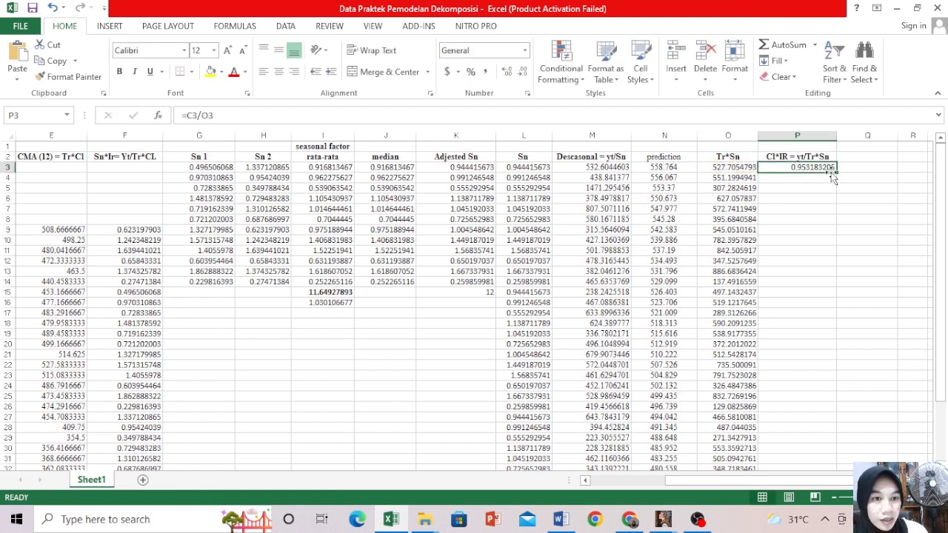
pyautogui.moveTo(834, 171); pyautogui.dragTo(820, 444)
pyautogui.moveTo(942, 291); pyautogui.dragTo(943, 208)
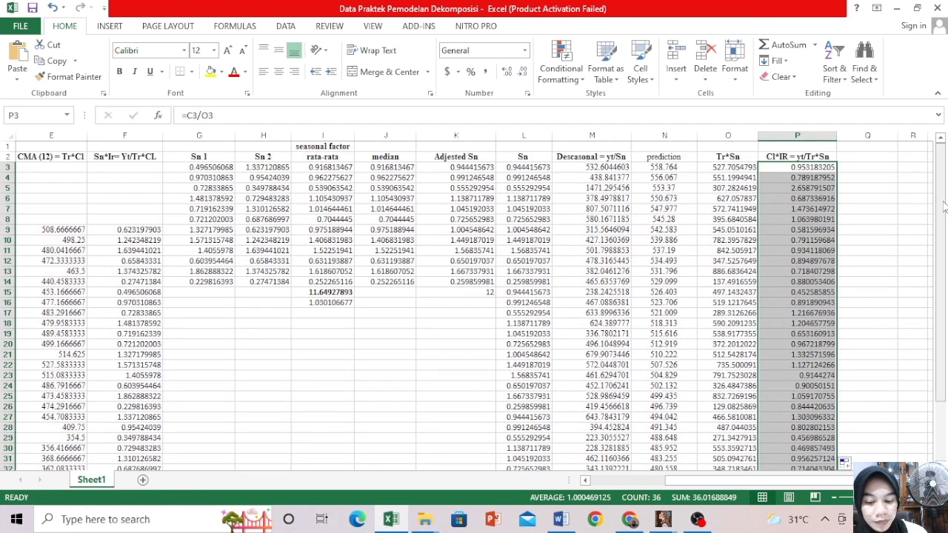
# Enter the header "Cl = CMA(3)" in cell Q2, beside the Cl*IR column
pyautogui.click(854, 158)
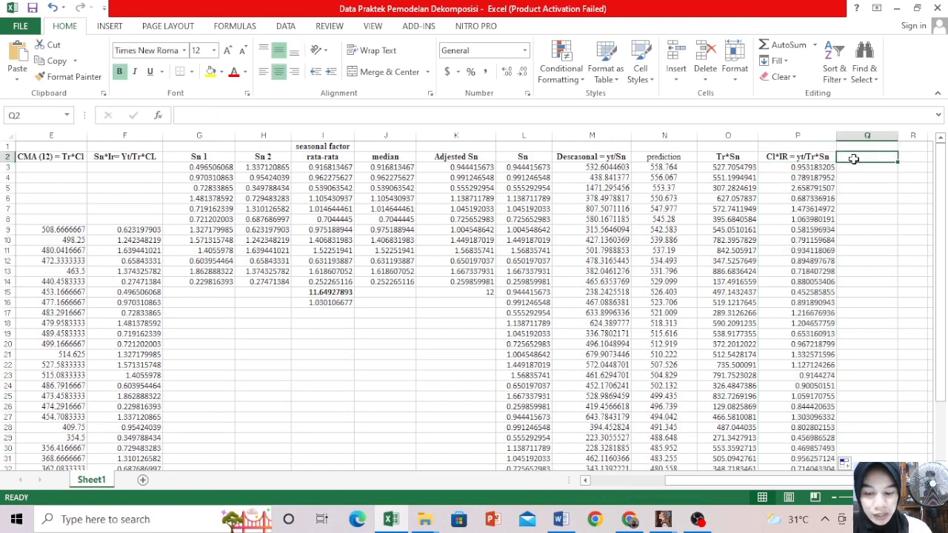
pyautogui.write('c')
pyautogui.press('BackSpace')
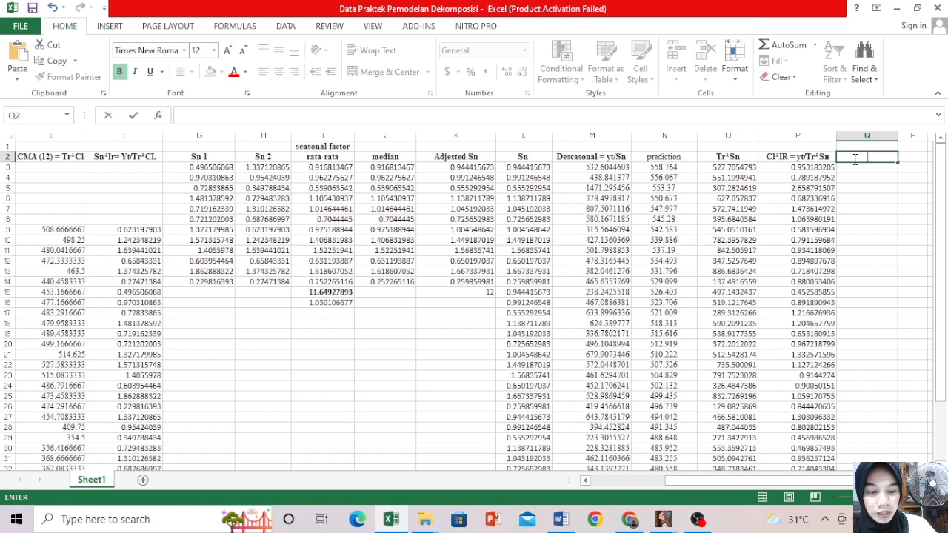
pyautogui.write('C')
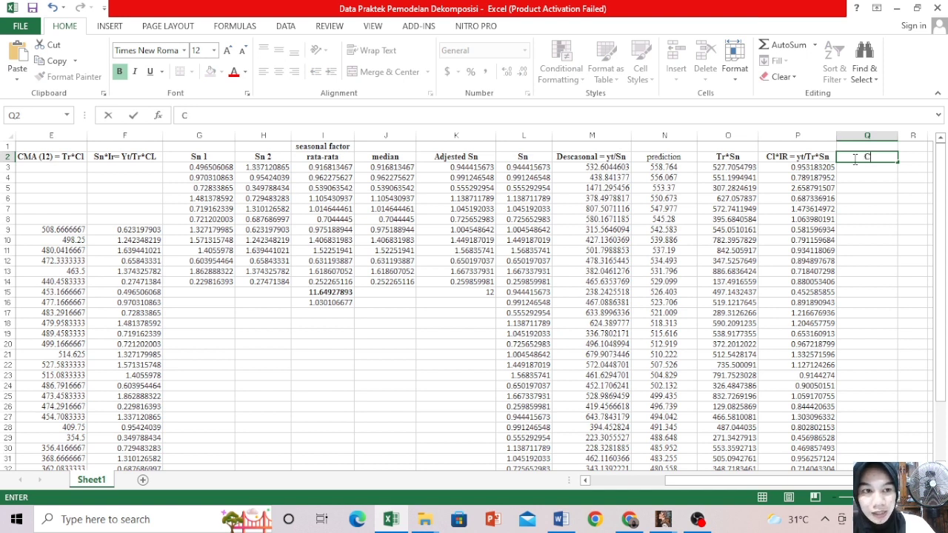
pyautogui.write('I')
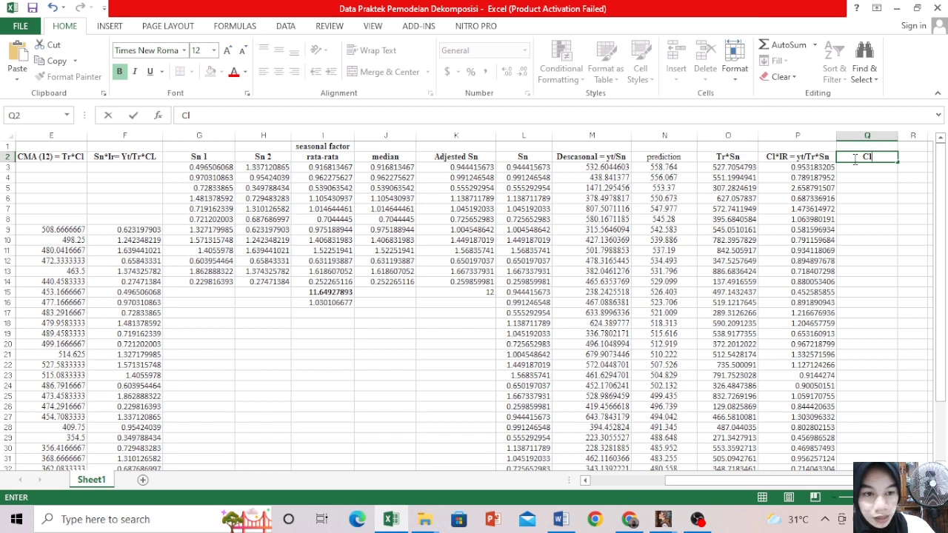
pyautogui.write(' + c')
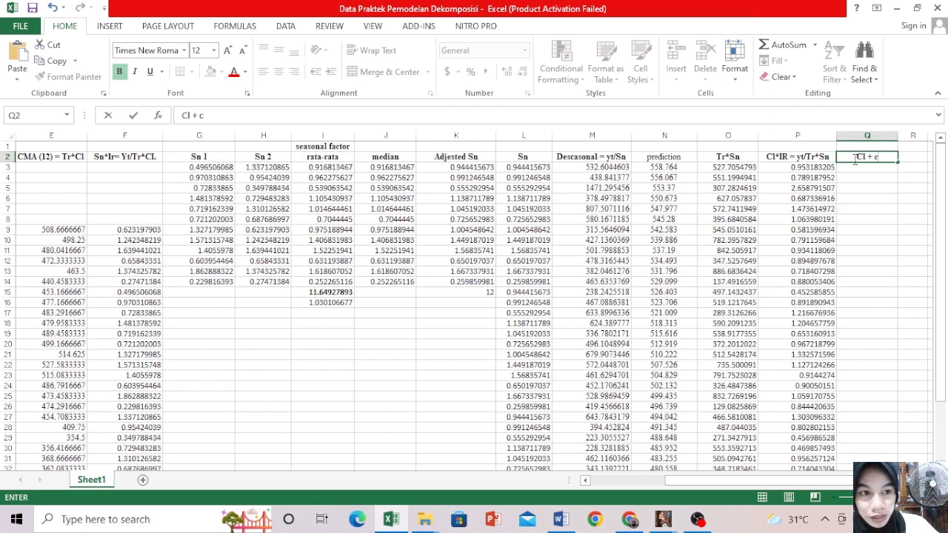
pyautogui.press('BackSpace')
pyautogui.press('BackSpace')
pyautogui.press('BackSpace')
pyautogui.write('=')
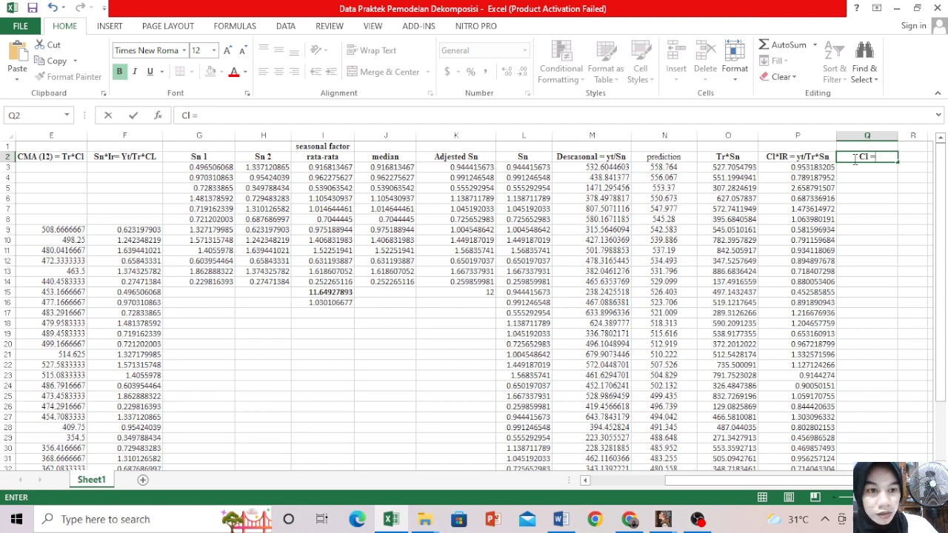
pyautogui.write(' CMA')
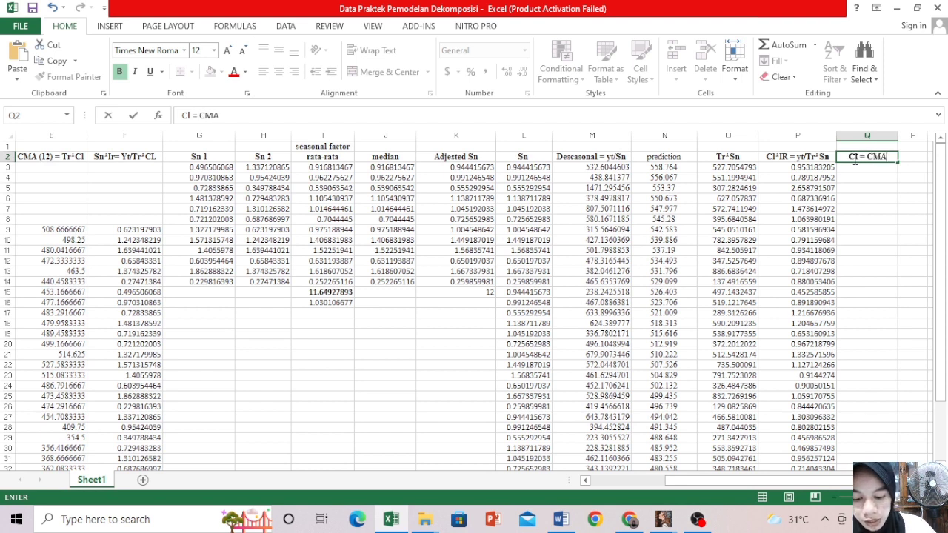
pyautogui.write('(')
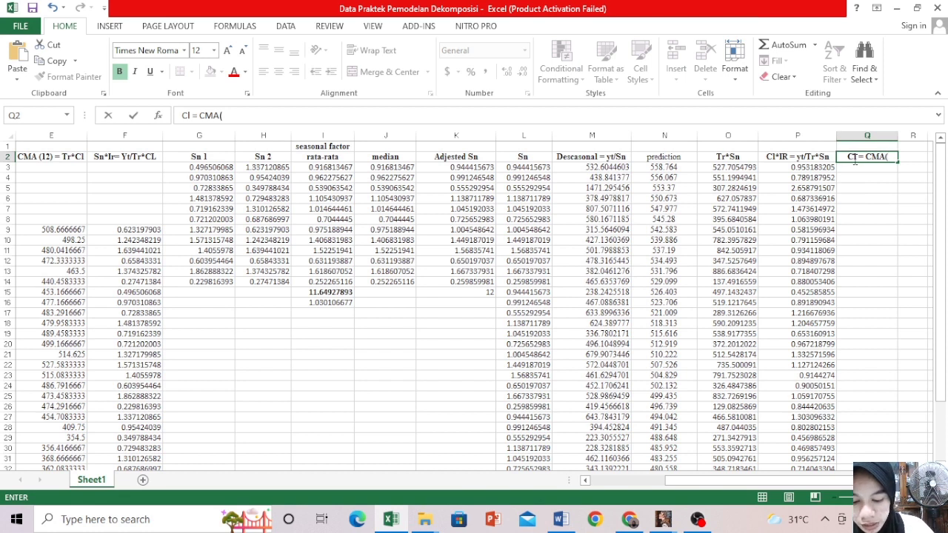
pyautogui.write('3)')
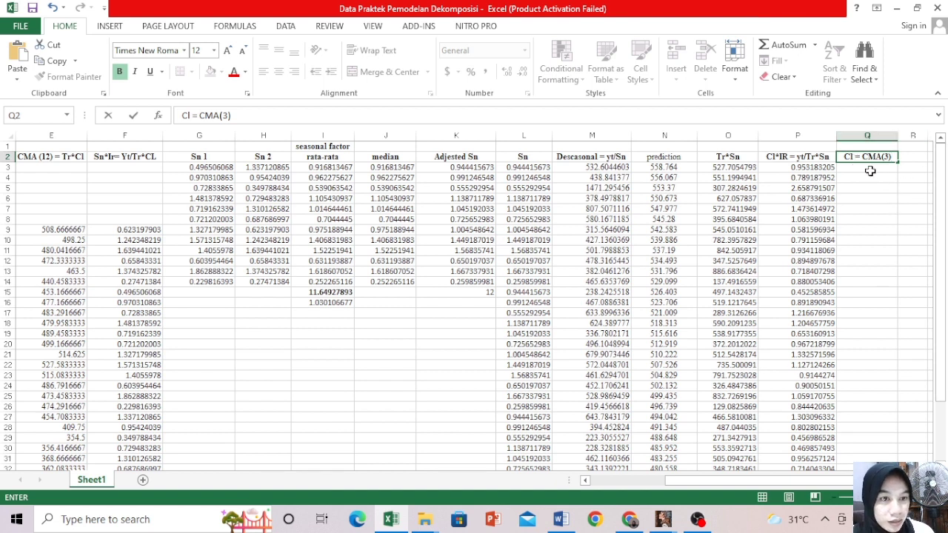
pyautogui.press('Return')
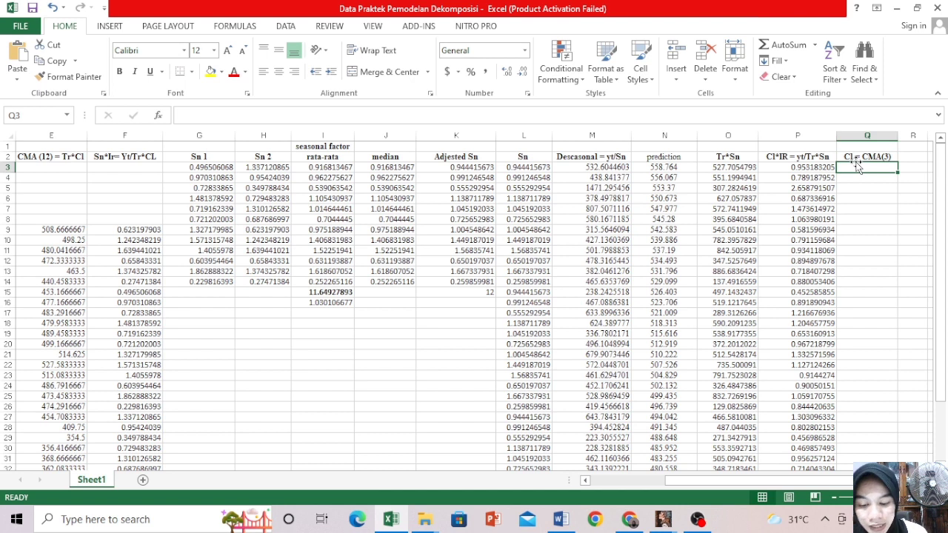
# Enter the formula =AVERAGE(P3:P5) in cell Q4 to calculate the three-period moving average of Cl*IR
pyautogui.write('=')
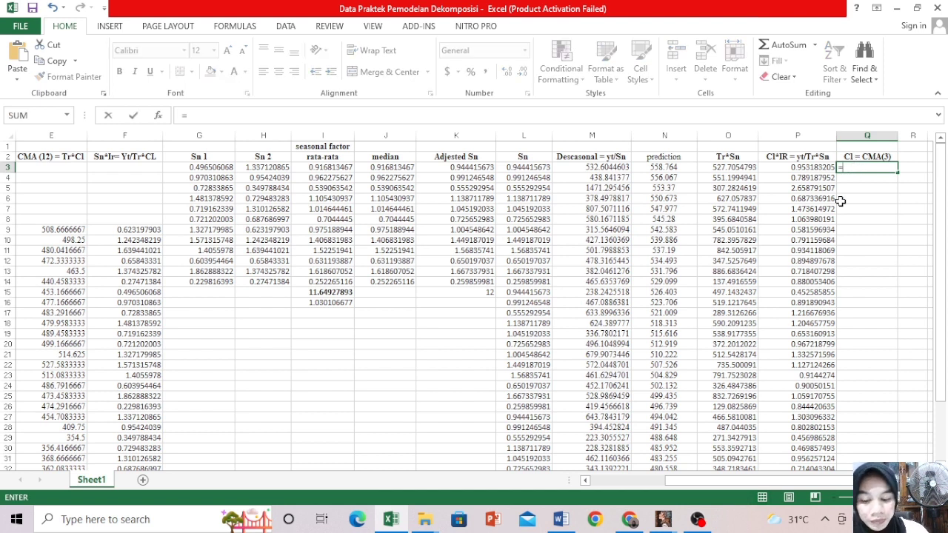
pyautogui.press('Escape')
pyautogui.click(851, 182)
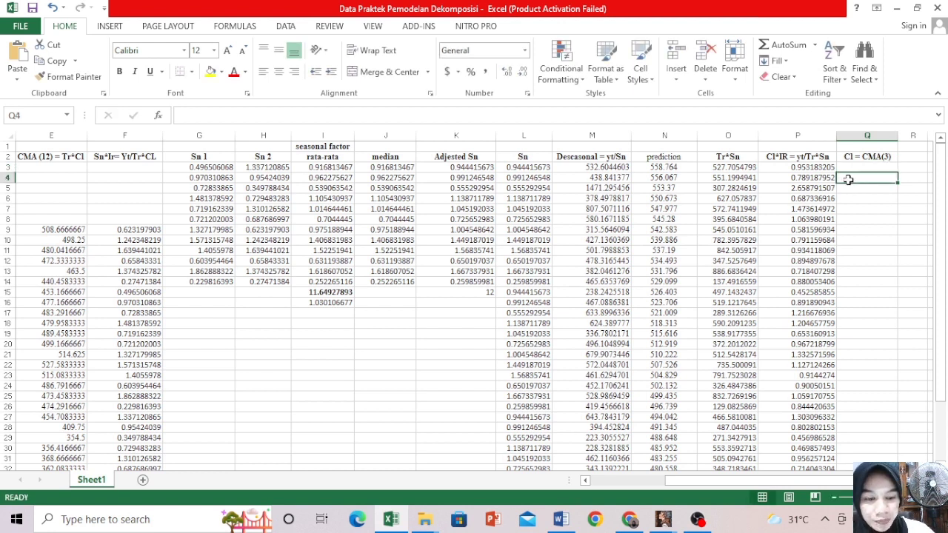
pyautogui.write('=E')
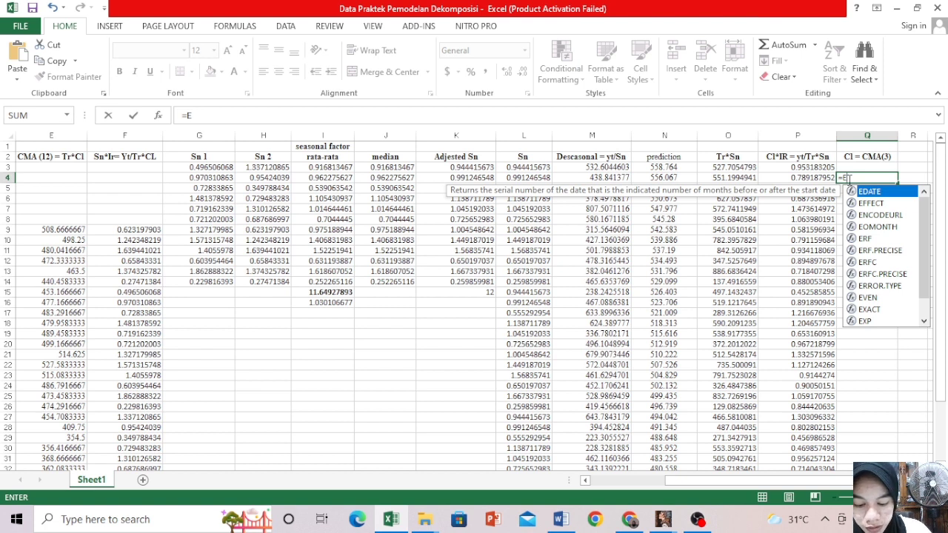
pyautogui.write('VE')
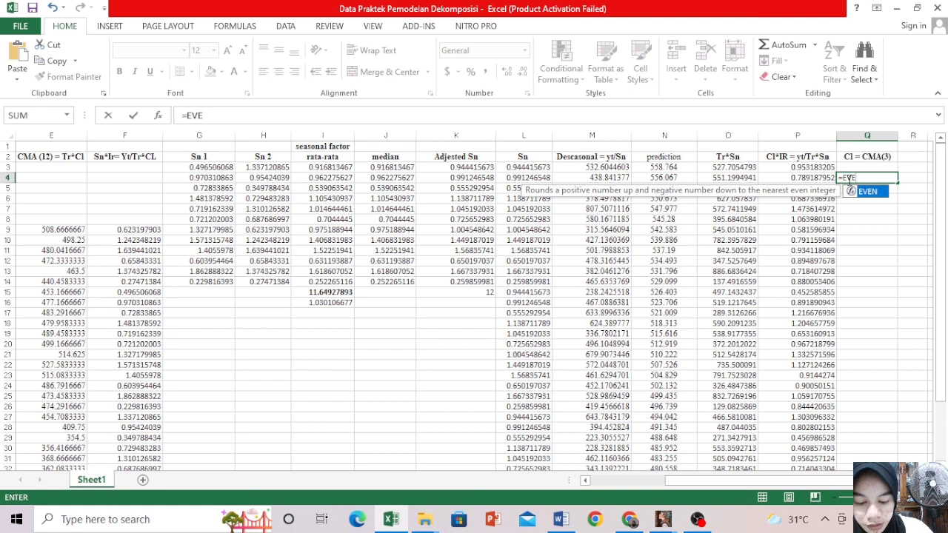
pyautogui.write('RAGE')
pyautogui.press('BackSpace')
pyautogui.press('BackSpace')
pyautogui.press('BackSpace')
pyautogui.press('BackSpace')
pyautogui.press('BackSpace')
pyautogui.press('BackSpace')
pyautogui.press('BackSpace')
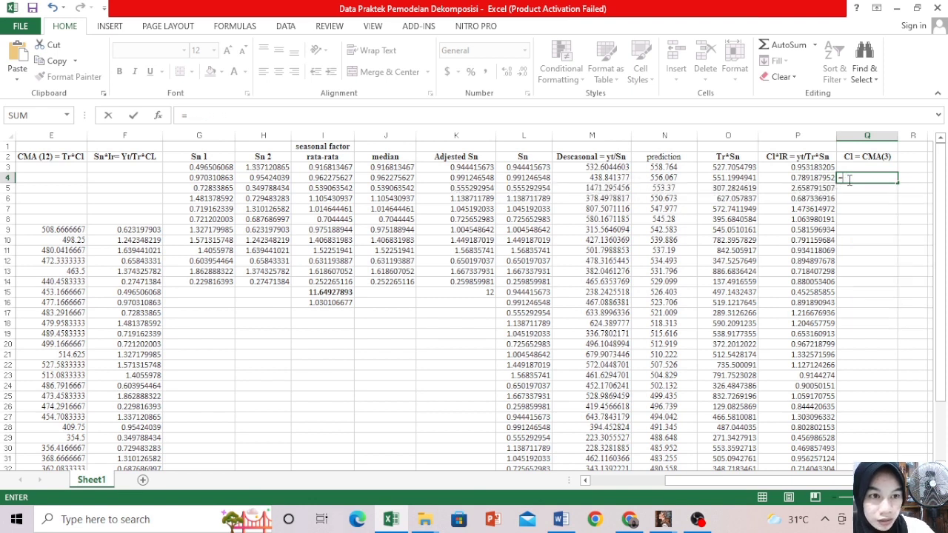
pyautogui.write('AV')
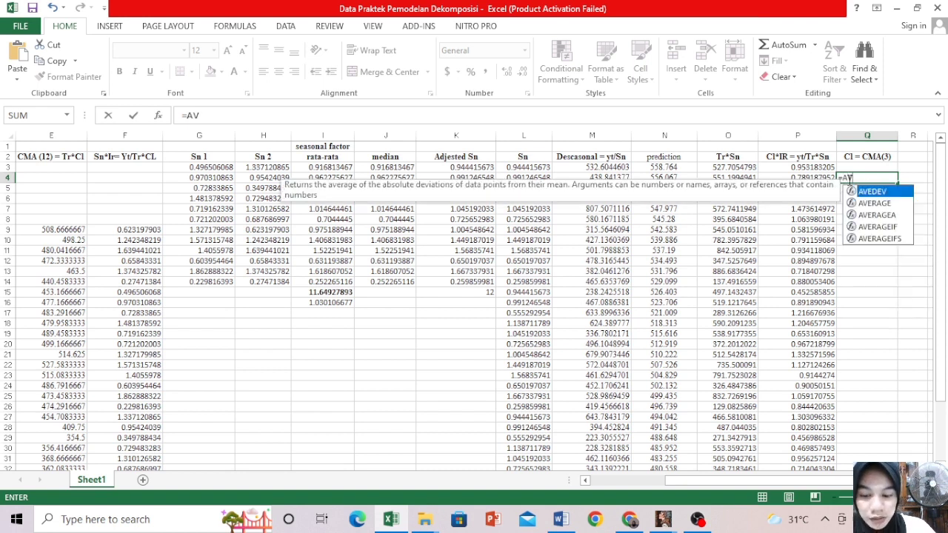
pyautogui.write('ERAGE')
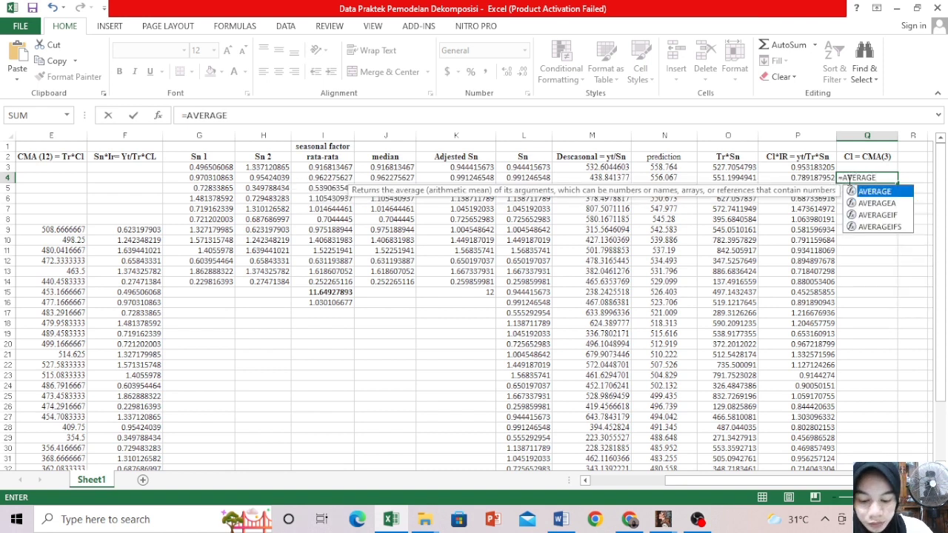
pyautogui.write('(')
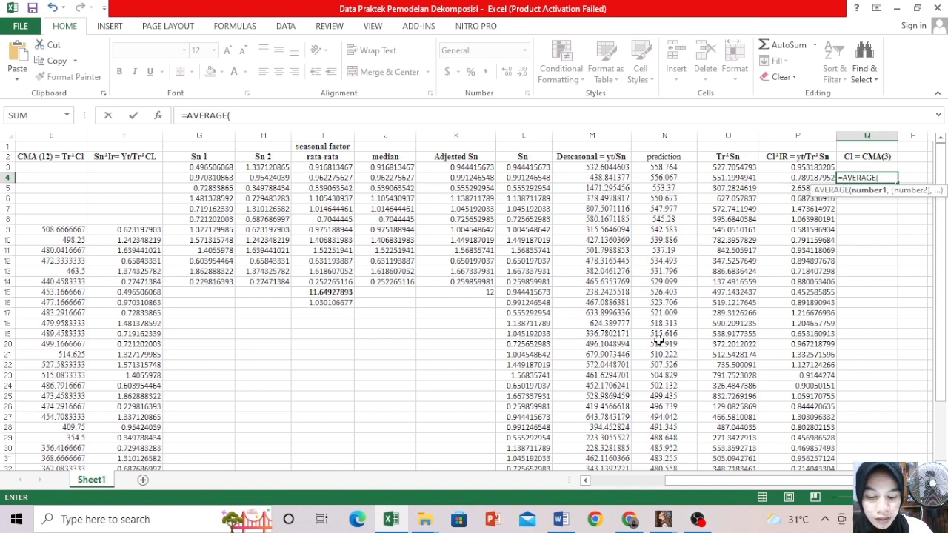
pyautogui.click(789, 168)
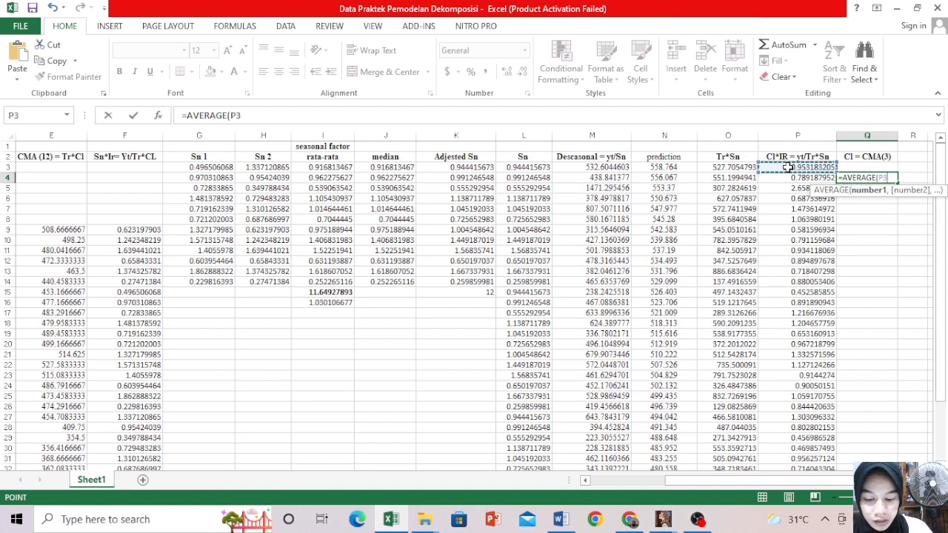
pyautogui.moveTo(789, 168); pyautogui.dragTo(795, 187)
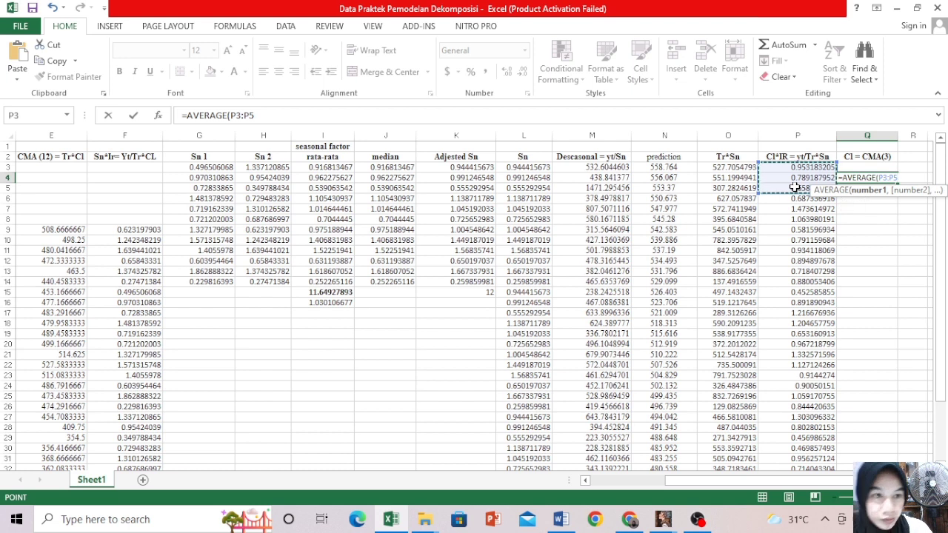
pyautogui.write(')')
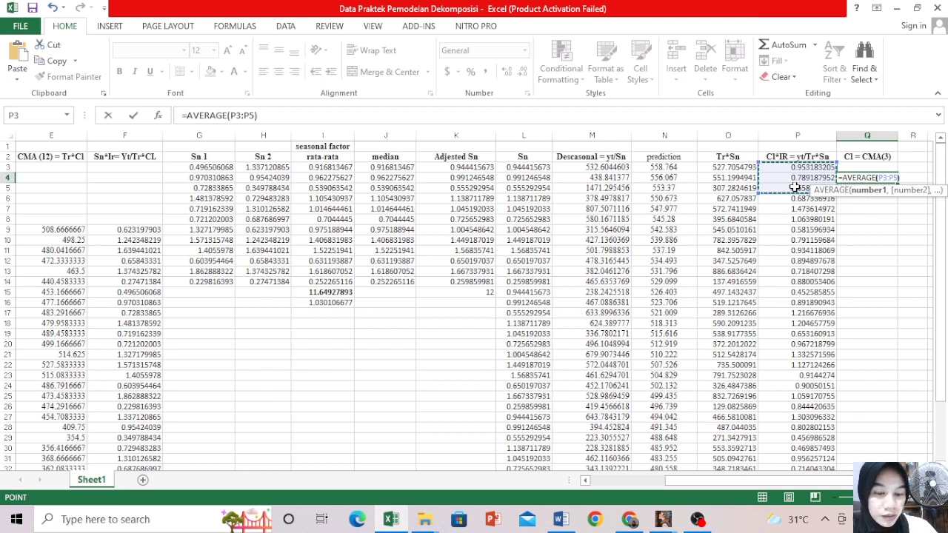
pyautogui.press('Return')
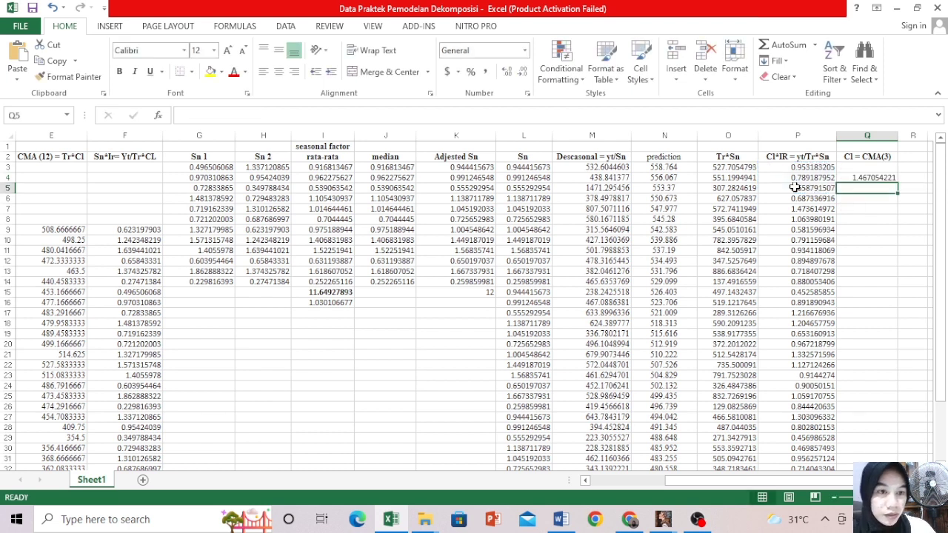
# Try to fill the Cl = CMA(3) formula from Q4 down to Q38, and undo the clearing of the cells
pyautogui.click(865, 178)
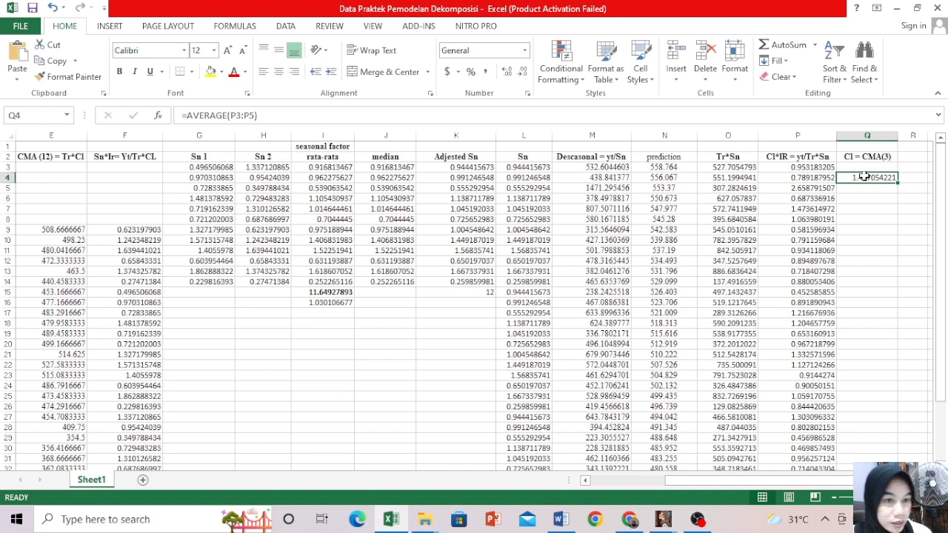
pyautogui.moveTo(898, 181); pyautogui.dragTo(893, 454)
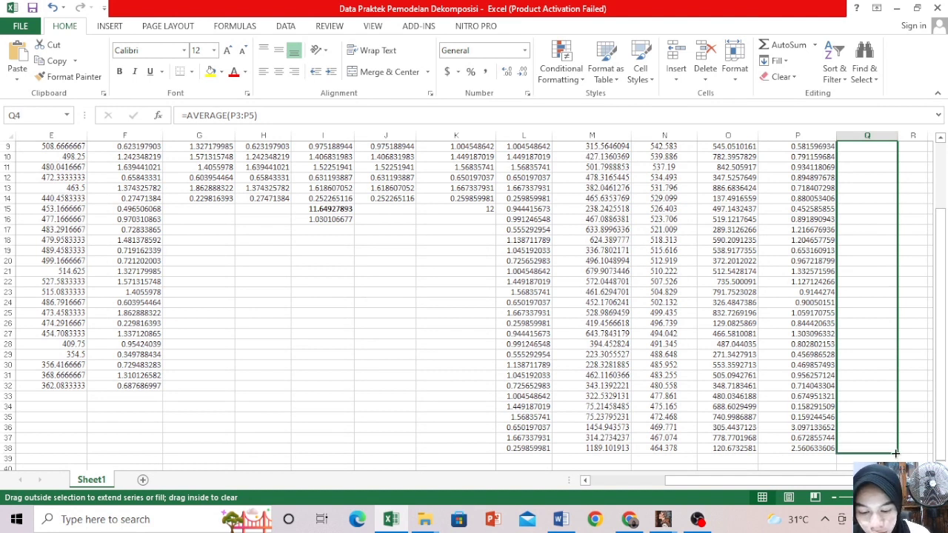
pyautogui.moveTo(896, 448); pyautogui.dragTo(895, 179)
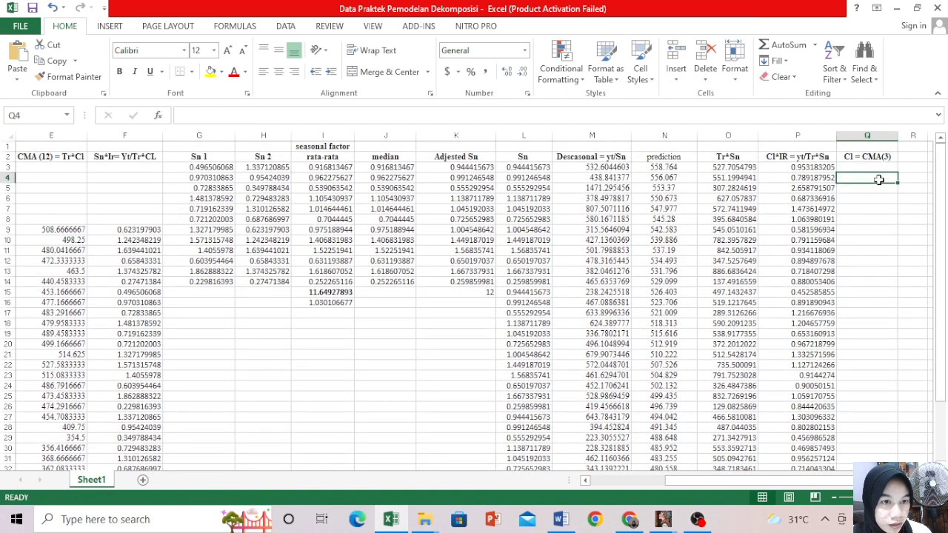
pyautogui.click(52, 8)
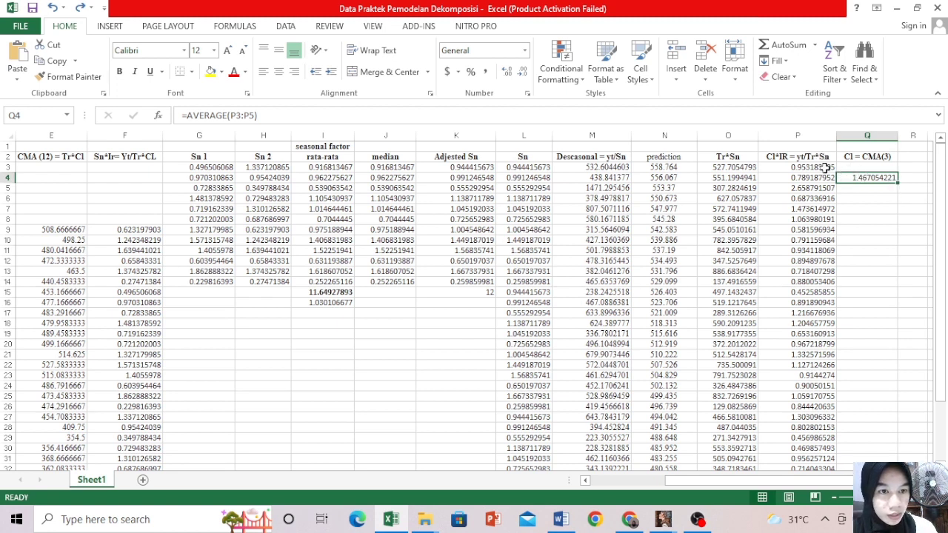
# Fill the Cl = CMA(3) average formula from Q4 down to Q38
pyautogui.moveTo(898, 181); pyautogui.dragTo(871, 437)
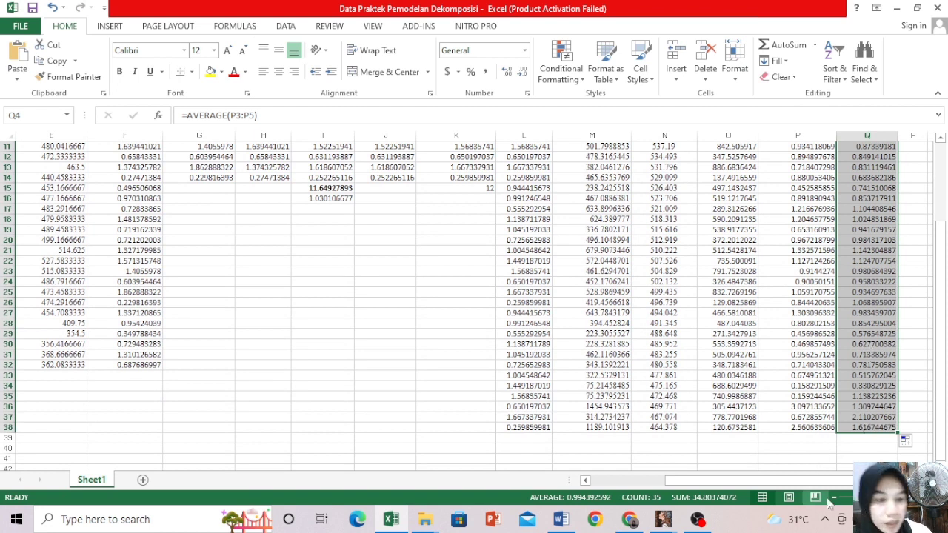
pyautogui.moveTo(944, 404); pyautogui.dragTo(935, 229)
pyautogui.click(929, 230)
pyautogui.click(920, 230)
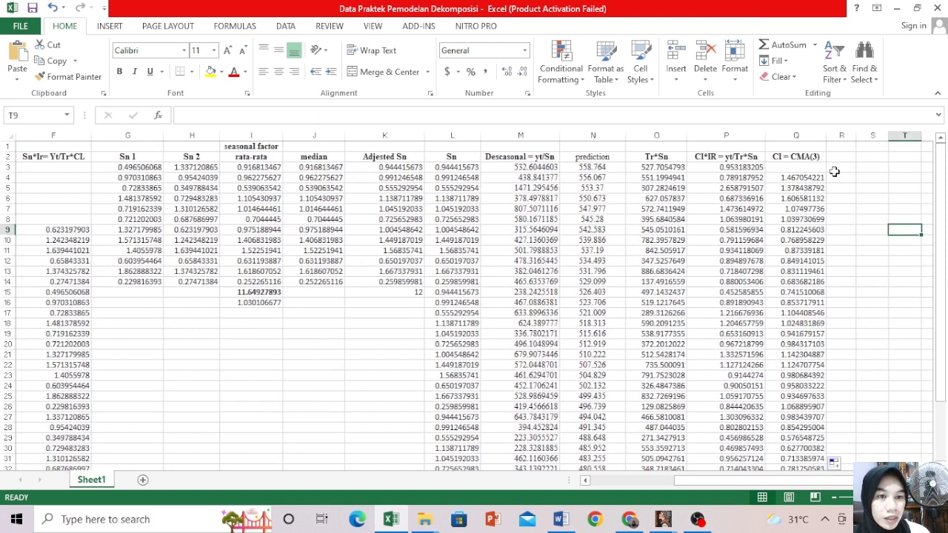
# Enter the header "Ir =(Cl*Ir)/Cl" in cell R2 and widen column R to fit it
pyautogui.click(842, 158)
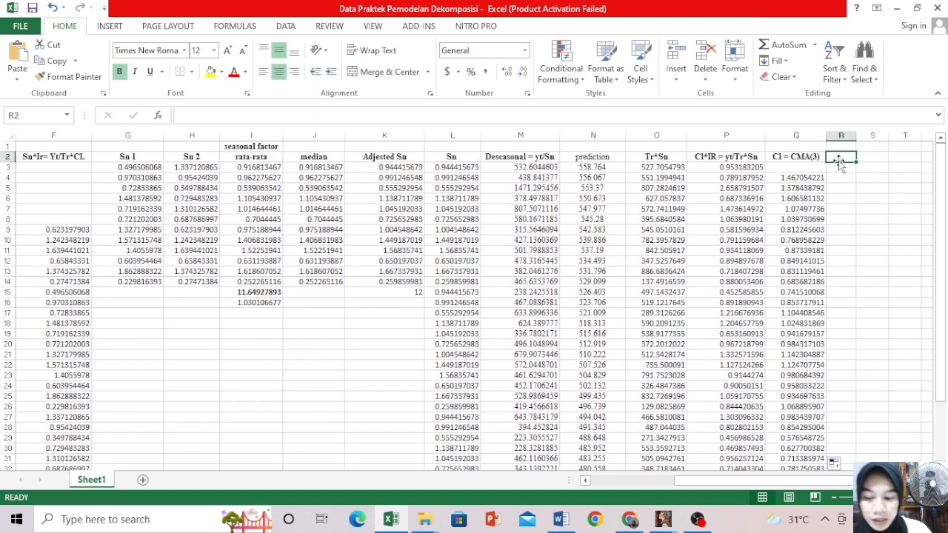
pyautogui.write('i')
pyautogui.press('BackSpace')
pyautogui.write('I')
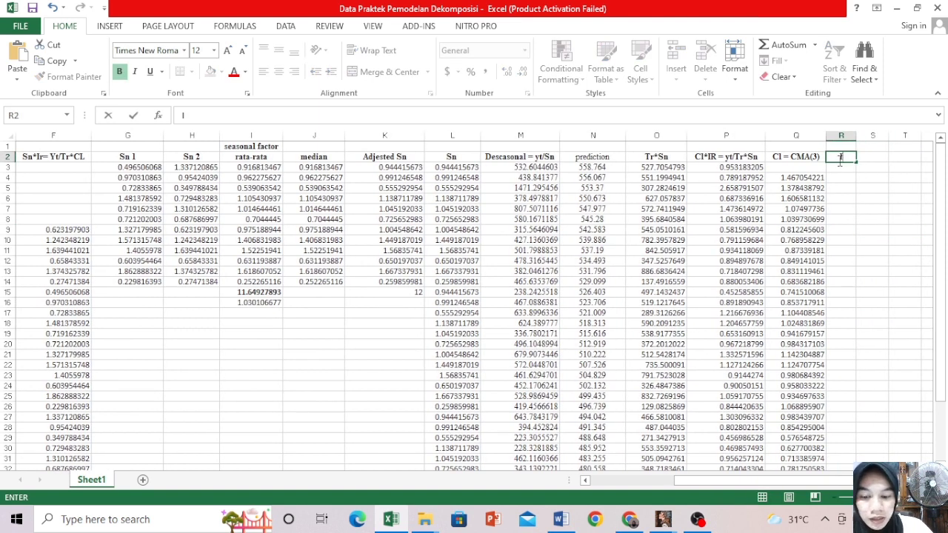
pyautogui.write('r =')
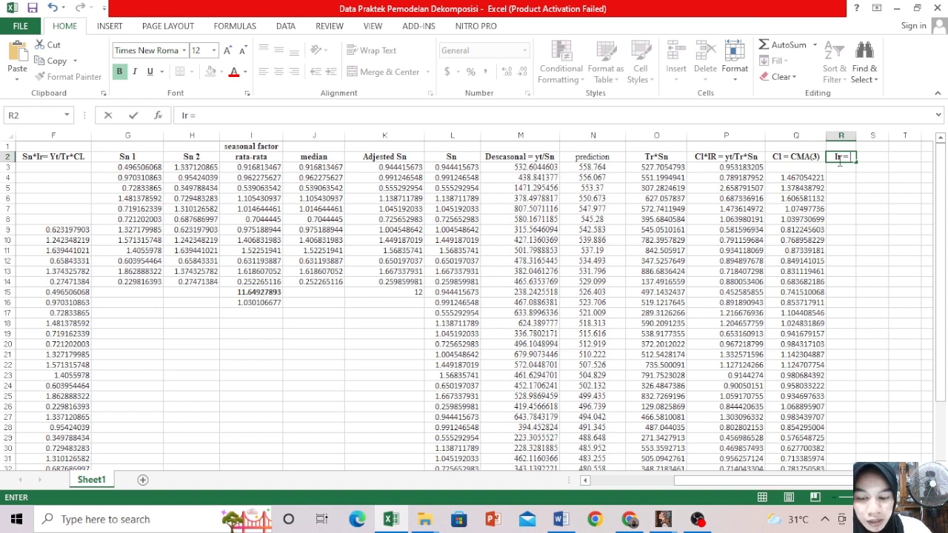
pyautogui.write(' Cl*')
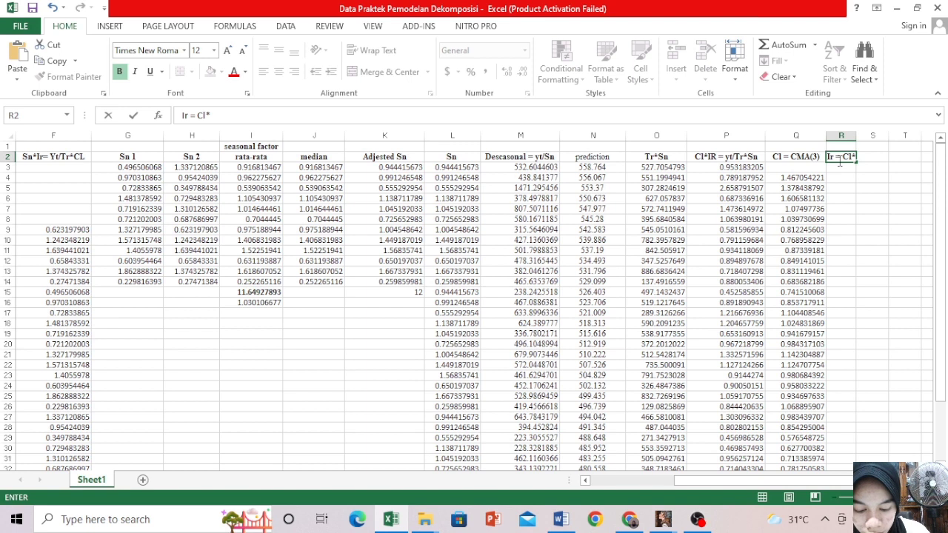
pyautogui.click(840, 157)
pyautogui.write('(')
pyautogui.press('Delete')
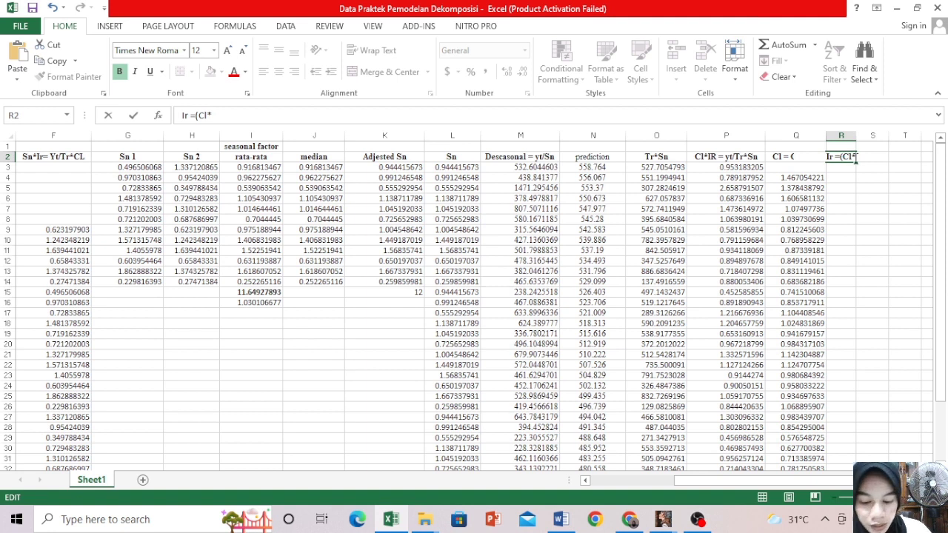
pyautogui.write('Ir')
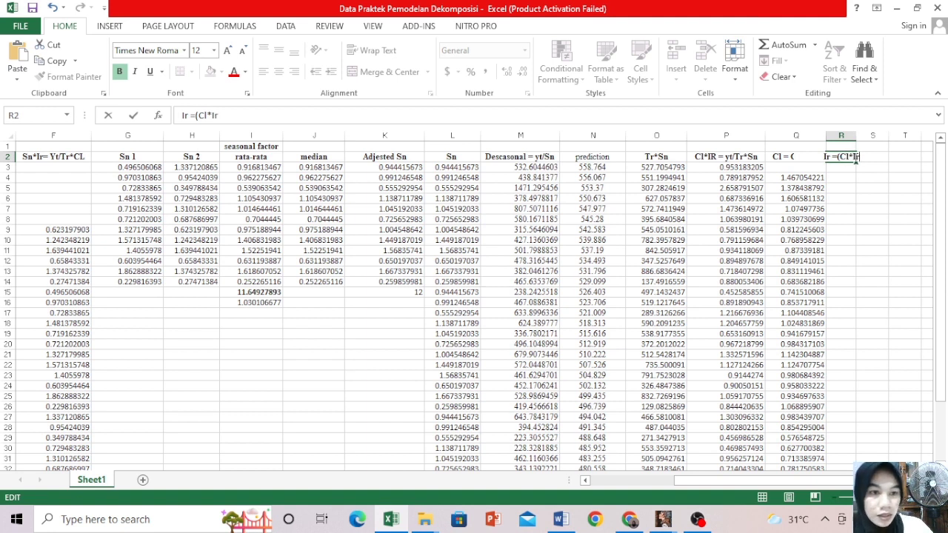
pyautogui.write(')')
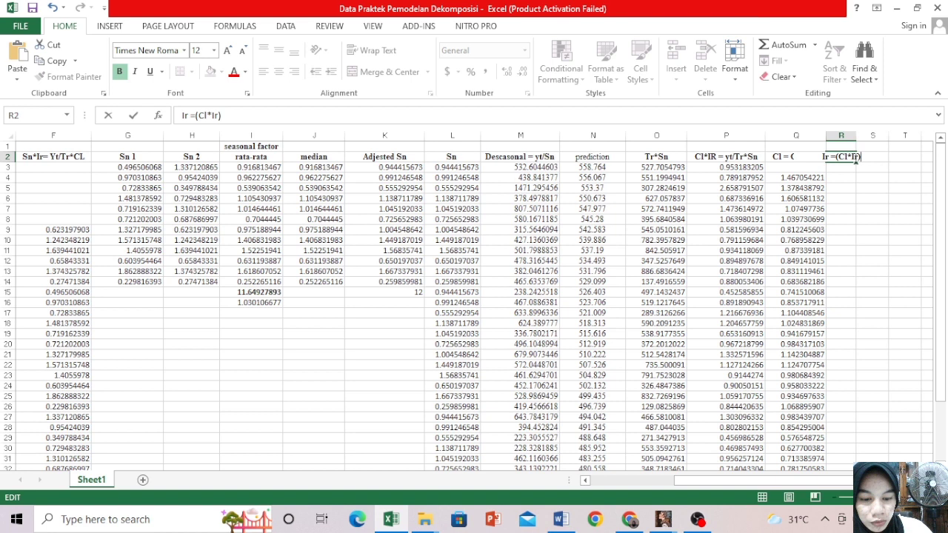
pyautogui.write('/Cl')
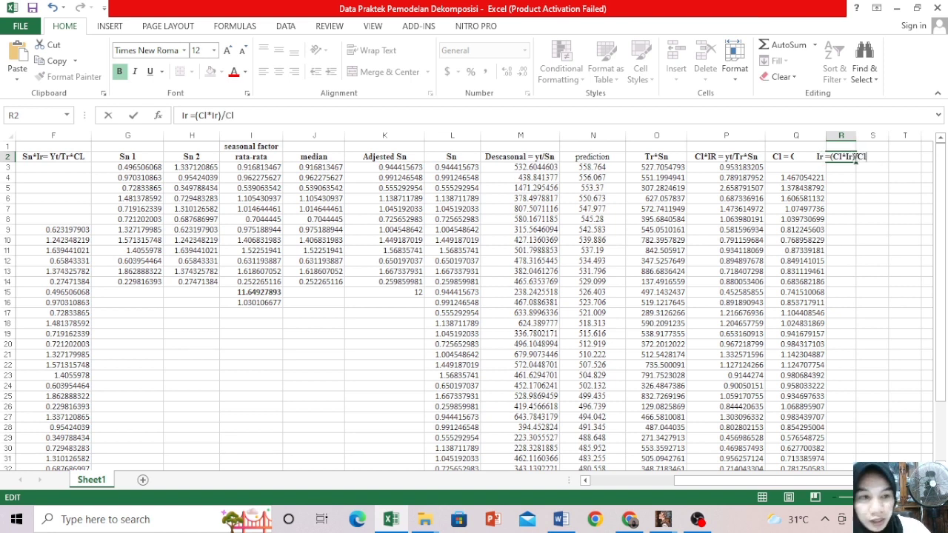
pyautogui.click(852, 145)
pyautogui.moveTo(856, 140); pyautogui.dragTo(894, 141)
pyautogui.click(858, 168)
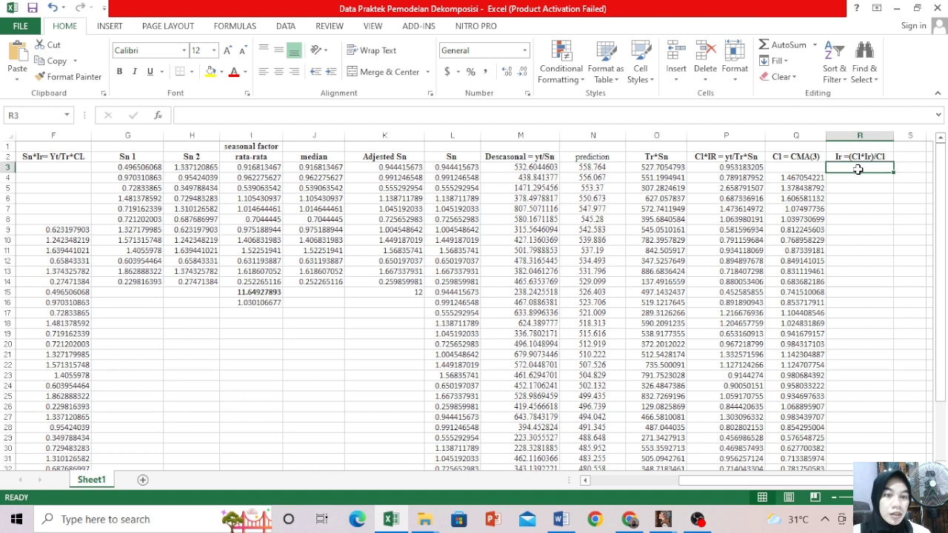
pyautogui.write('=')
pyautogui.press('Escape')
# Enter the formula =P4/Q4 in cell R4 to divide Cl*IR by Cl
pyautogui.click(846, 180)
pyautogui.write('=')
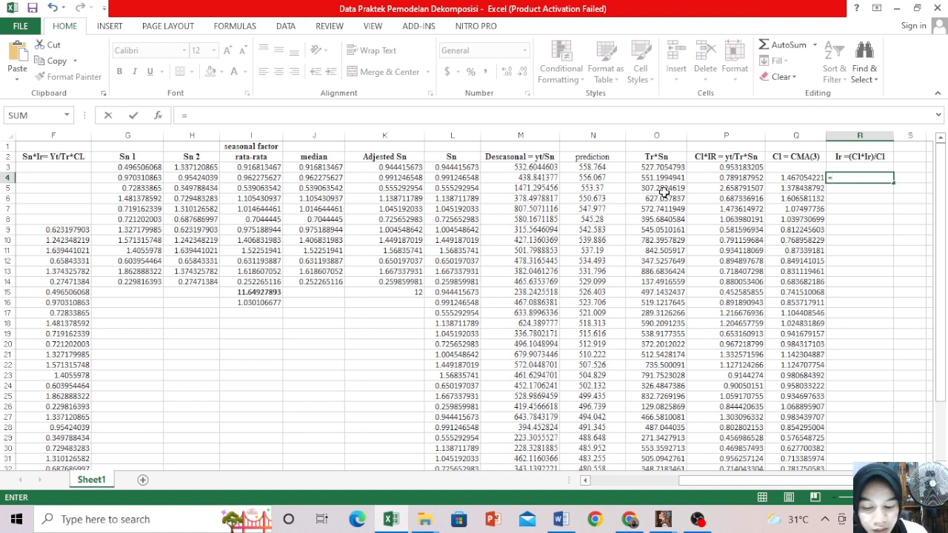
pyautogui.click(730, 179)
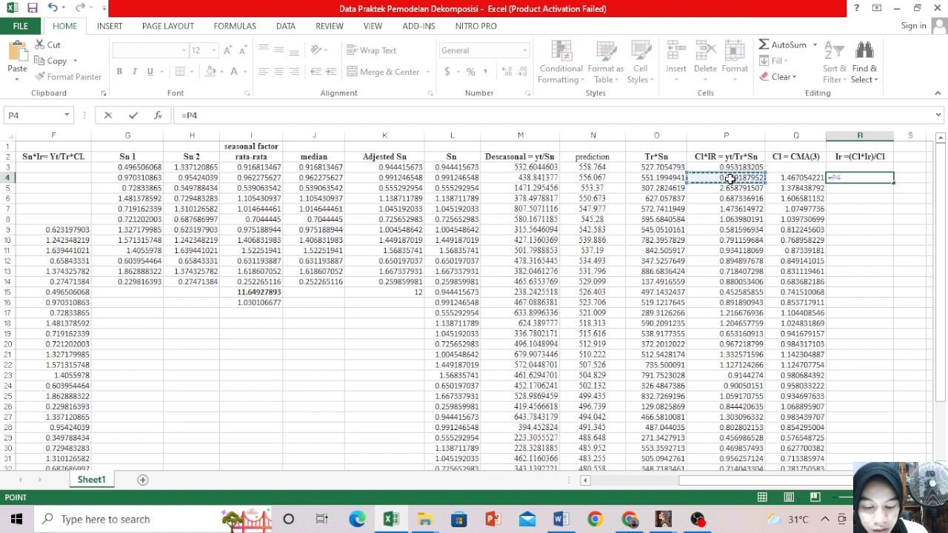
pyautogui.write('/')
pyautogui.click(793, 181)
pyautogui.press('Return')
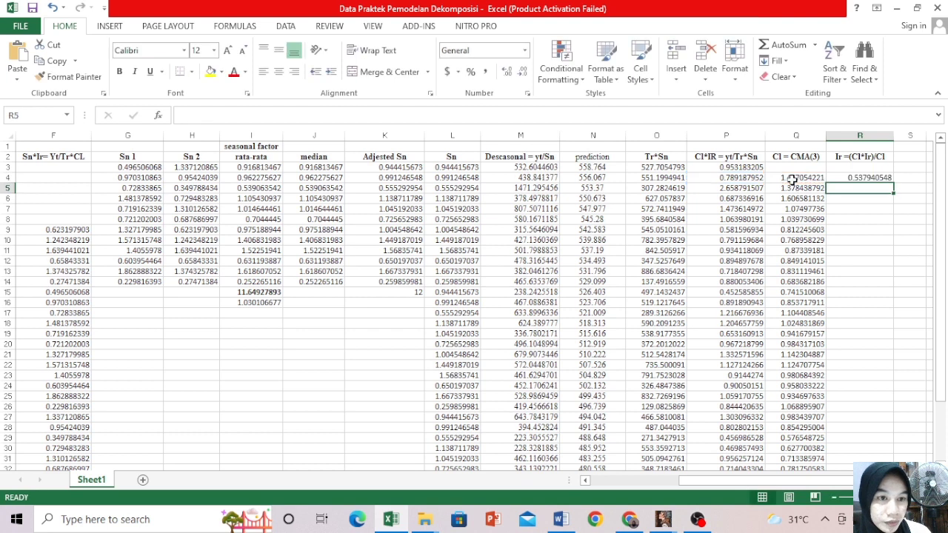
# Fill the Ir formula from R4 down to R38
pyautogui.click(882, 179)
pyautogui.moveTo(893, 182); pyautogui.dragTo(870, 454)
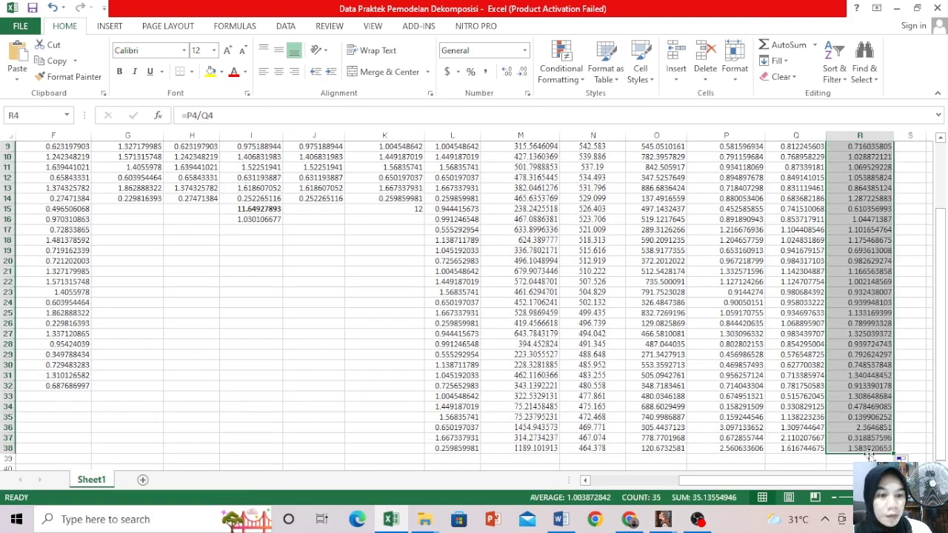
pyautogui.moveTo(943, 314); pyautogui.dragTo(941, 163)
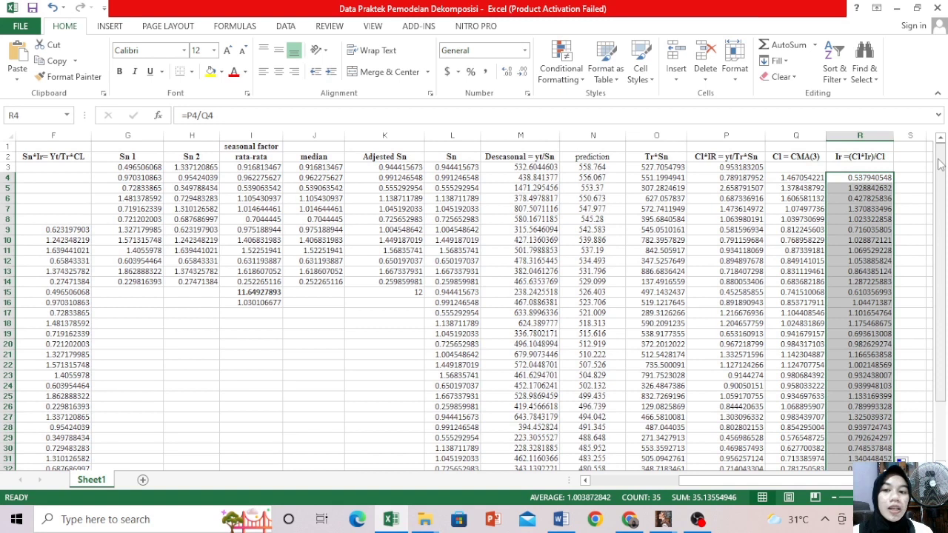
pyautogui.click(911, 279)
pyautogui.press('Right')
pyautogui.press('Right')
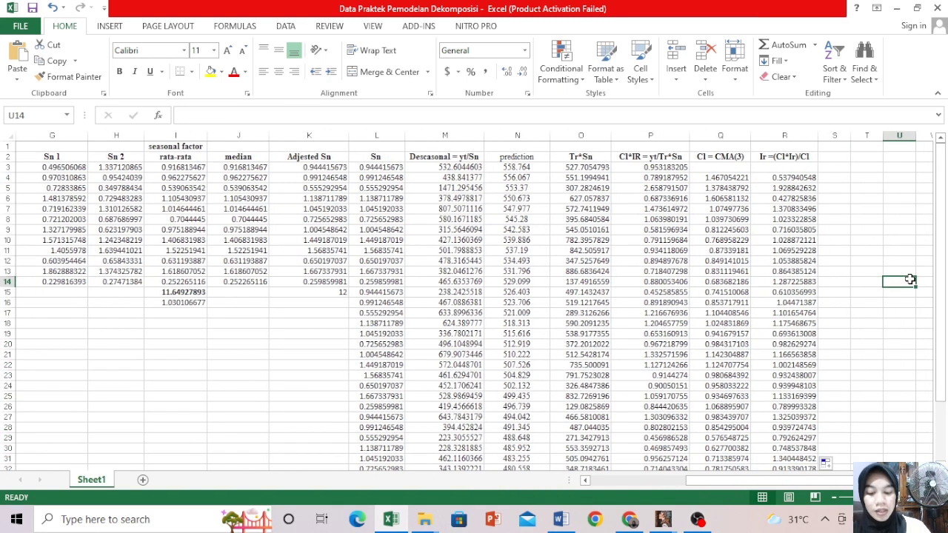
pyautogui.moveTo(678, 485); pyautogui.dragTo(723, 479)
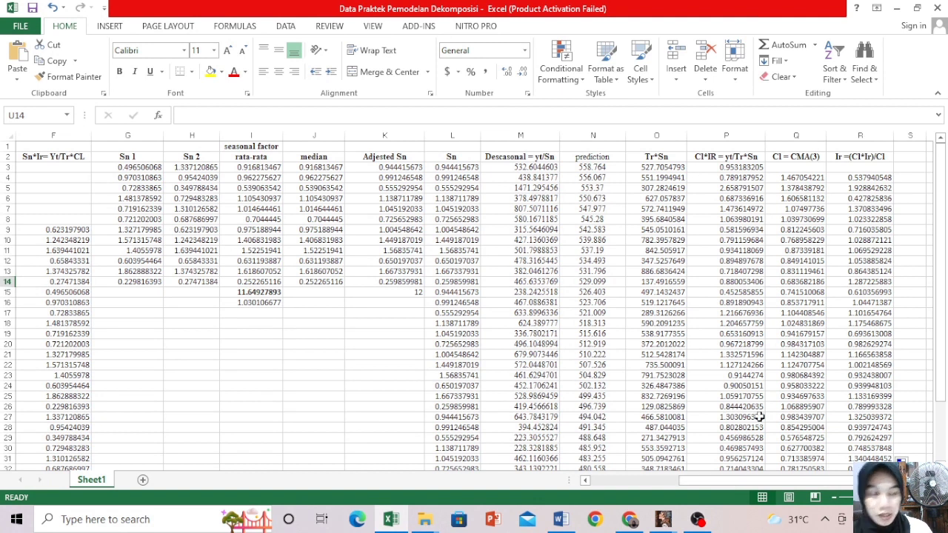
pyautogui.moveTo(719, 482); pyautogui.dragTo(790, 480)
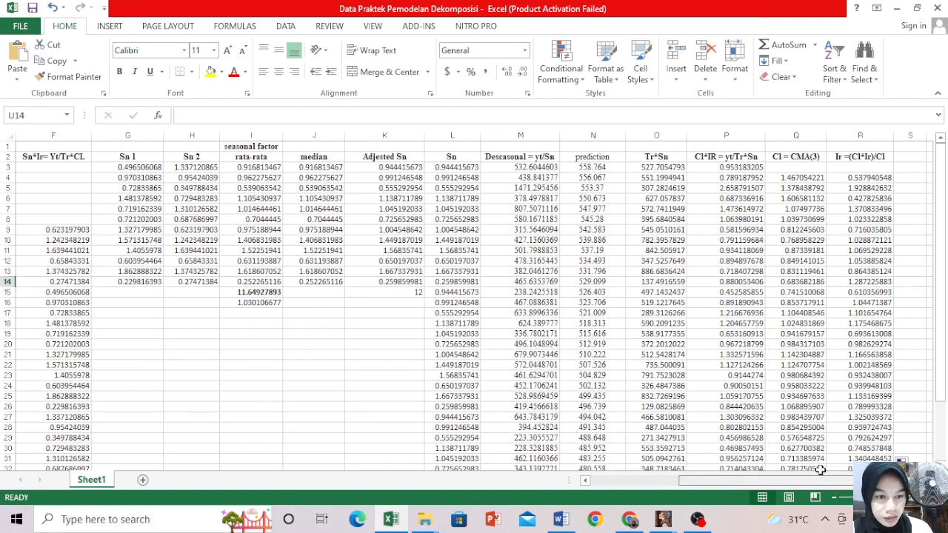
# Enter the header "yt= Sn*Tr*Cl*Ir" in cell S2, beside the Ir column
pyautogui.click(909, 324)
pyautogui.press('Right')
pyautogui.press('Right')
pyautogui.press('Right')
pyautogui.press('Right')
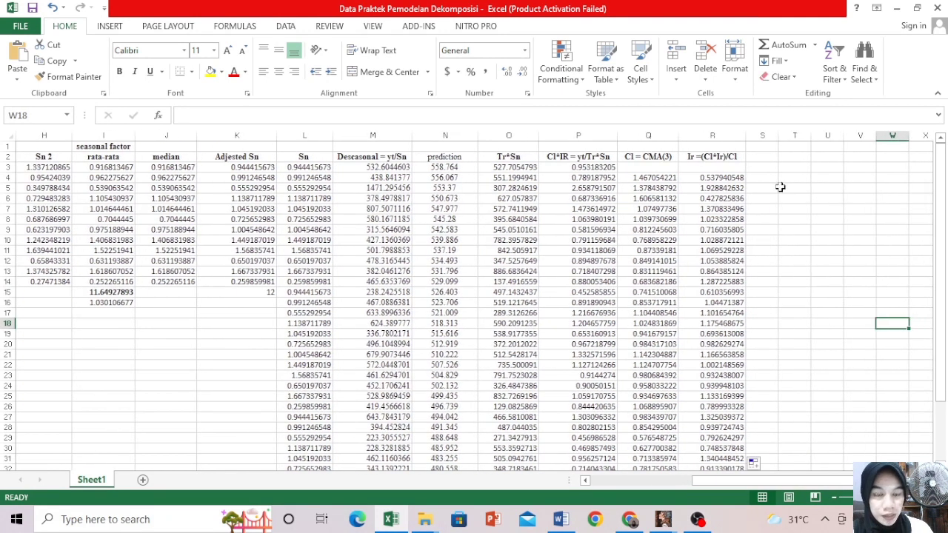
pyautogui.click(762, 158)
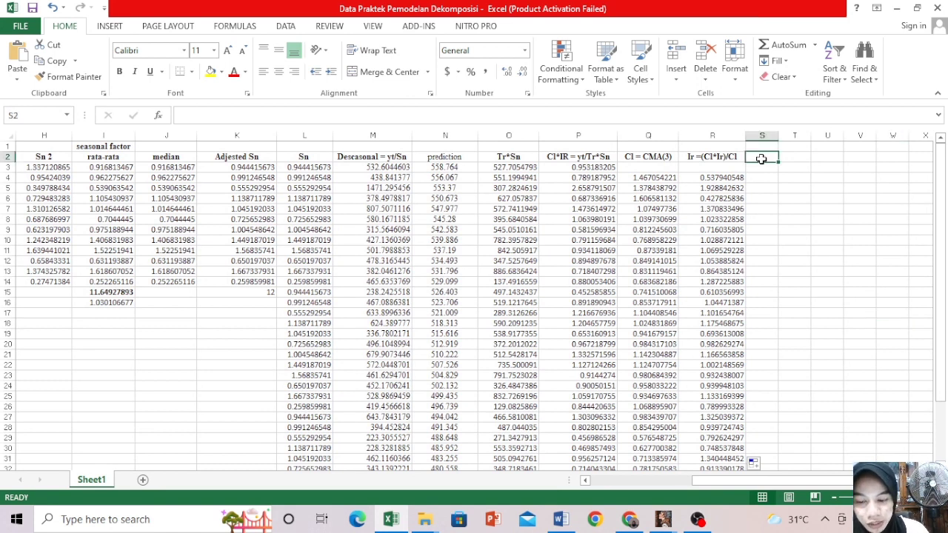
pyautogui.write('yt= Sn*Tr*Cl*Ir')
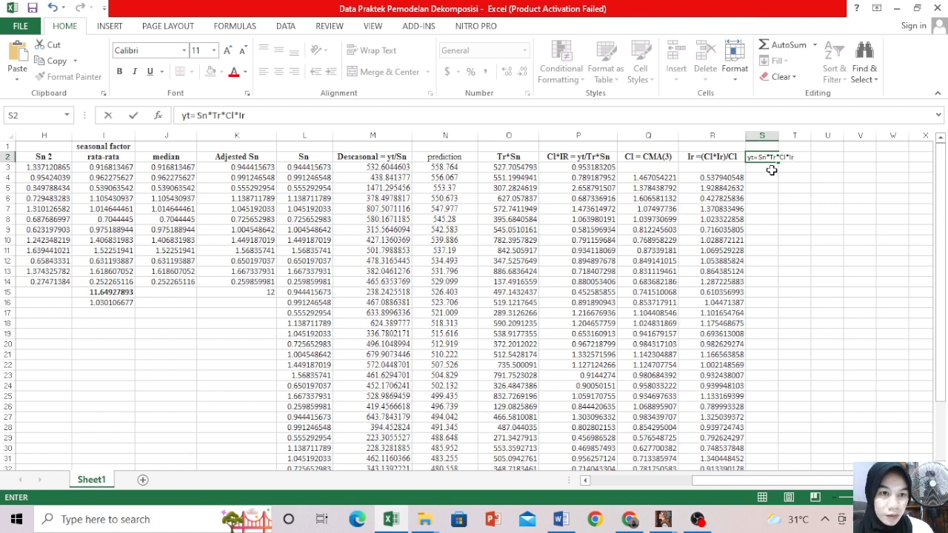
pyautogui.click(390, 519)
pyautogui.click(391, 519)
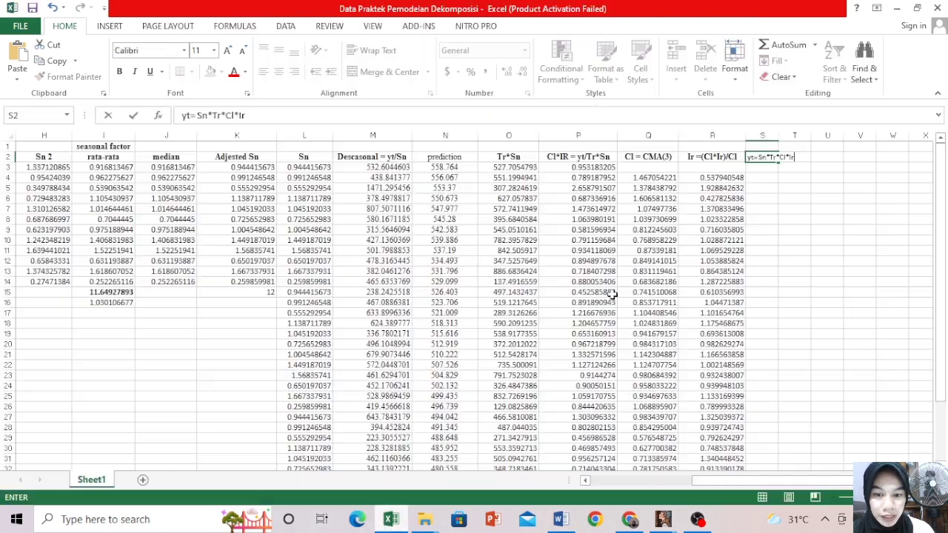
# Widen column S to fit its header and add the missing space so it reads "yt = Sn*Tr*Cl*Ir"
pyautogui.click(773, 145)
pyautogui.moveTo(778, 136); pyautogui.dragTo(834, 142)
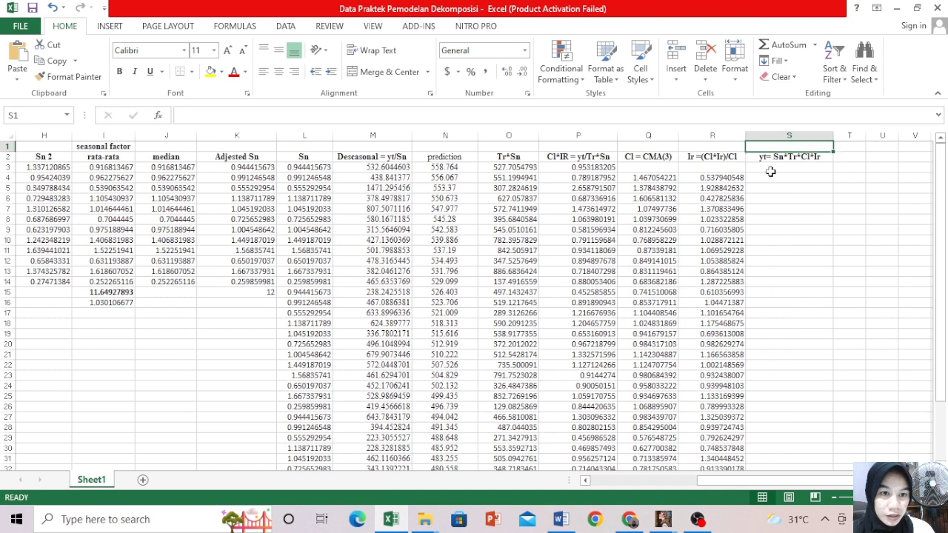
pyautogui.doubleClick(767, 156)
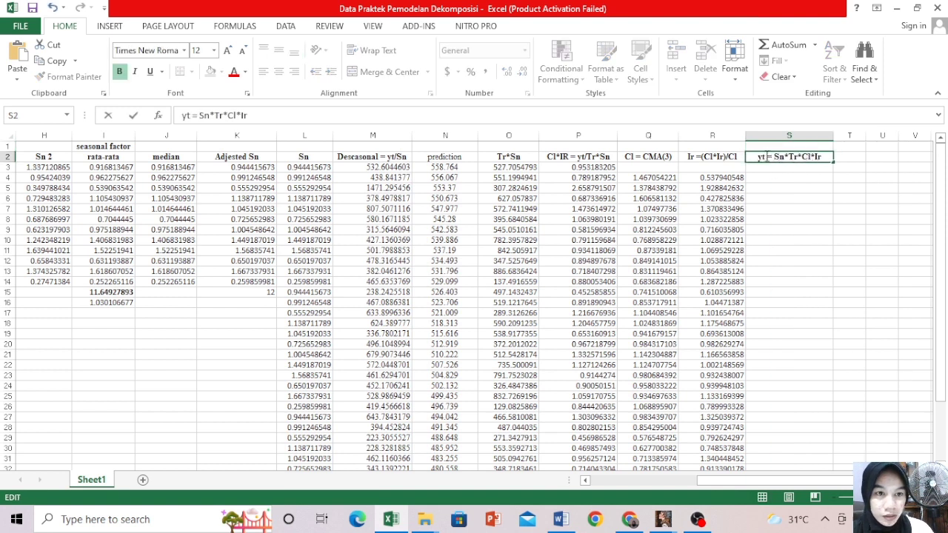
pyautogui.press('Return')
# Enter the formula =L4*N4*Q4*R4 in cell S4 to multiply Sn, the trend prediction, Cl and Ir
pyautogui.click(783, 186)
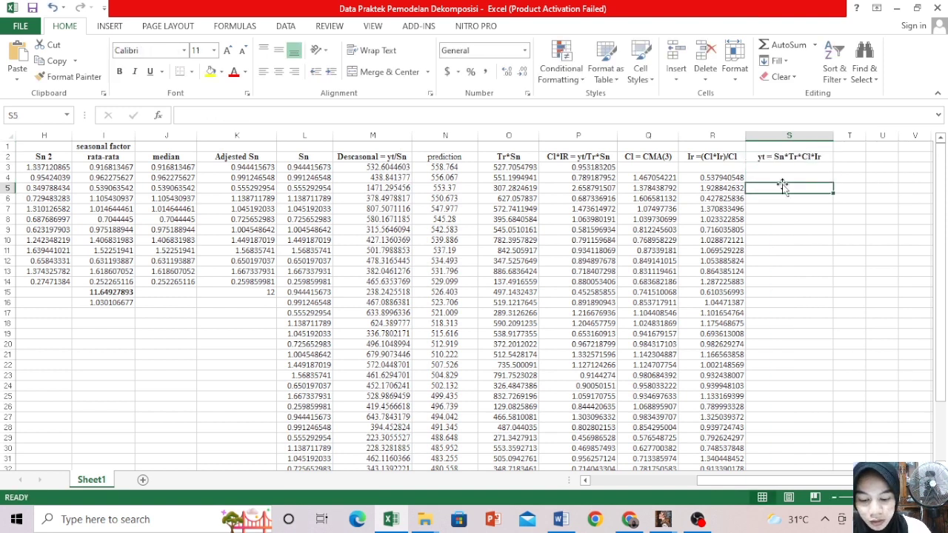
pyautogui.click(783, 178)
pyautogui.write('=')
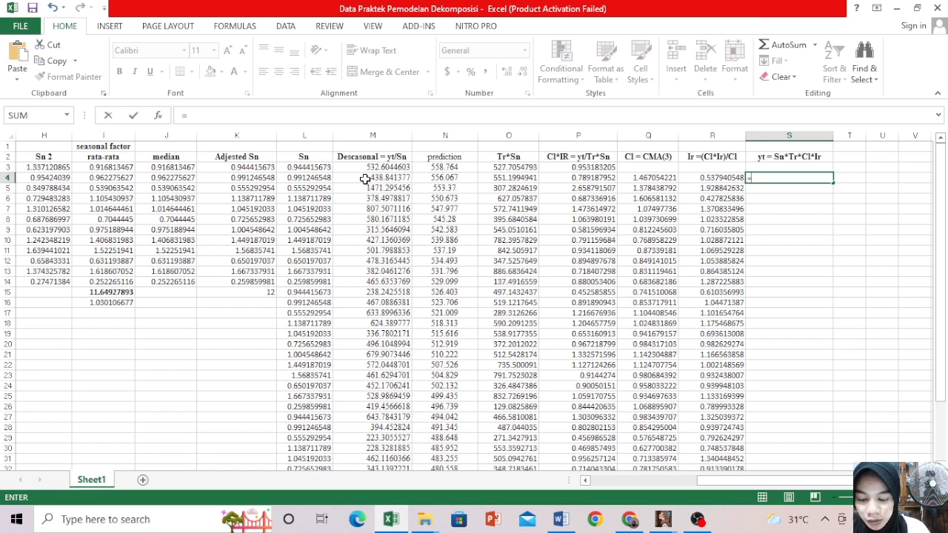
pyautogui.click(310, 181)
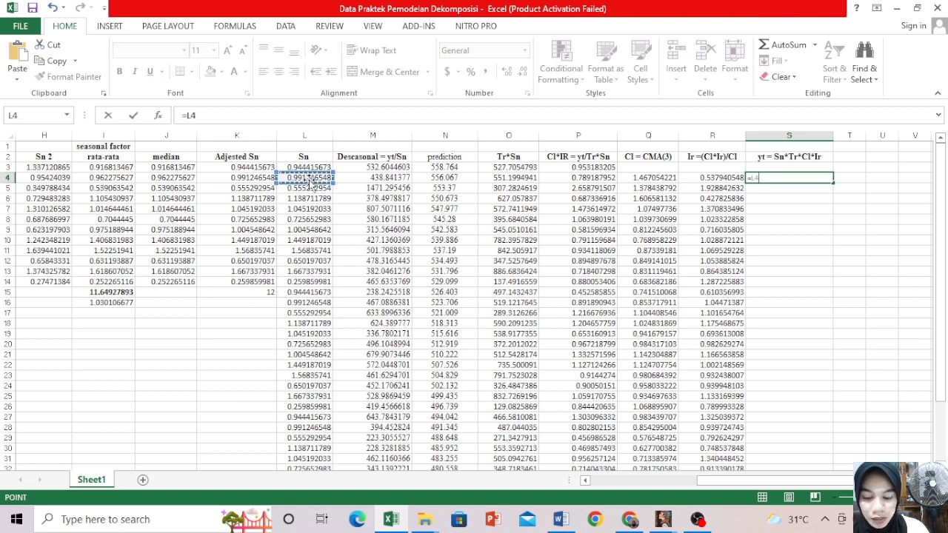
pyautogui.write('*')
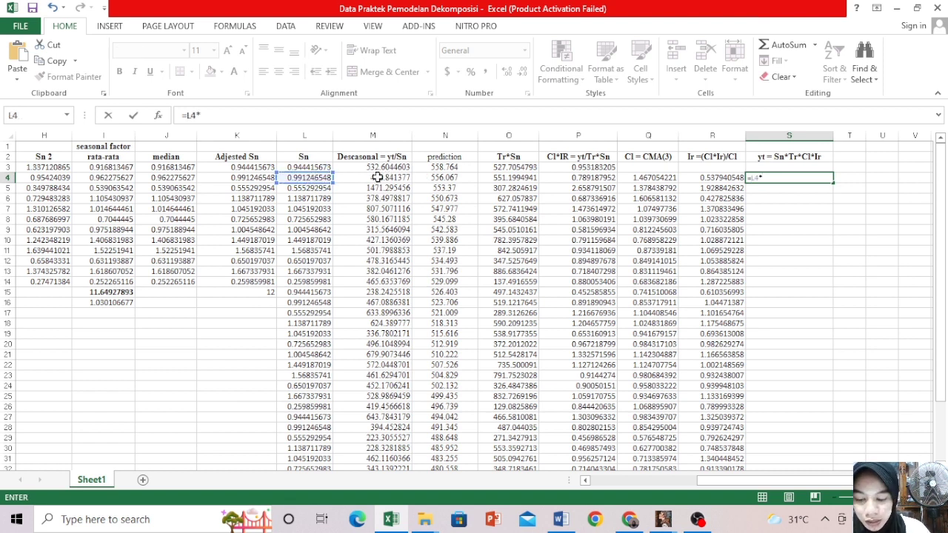
pyautogui.click(447, 179)
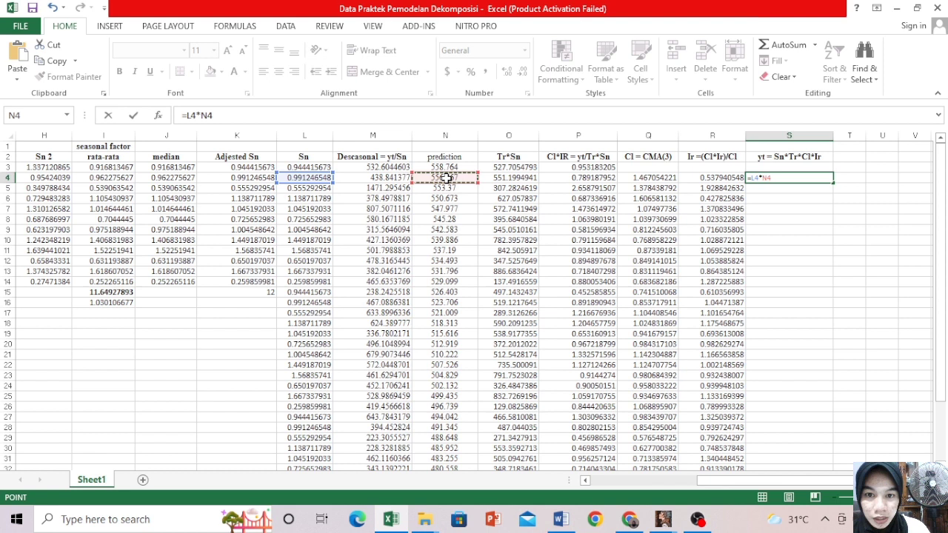
pyautogui.write('*')
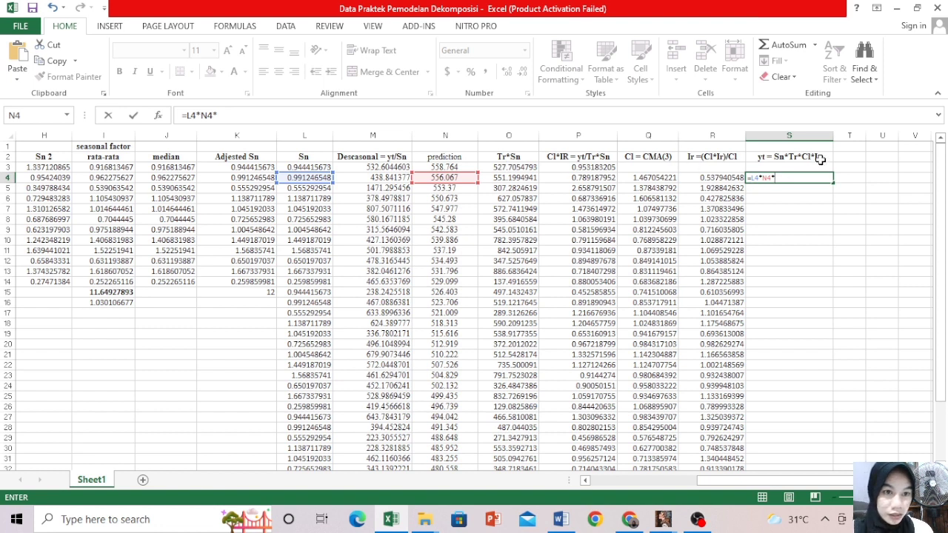
pyautogui.click(645, 179)
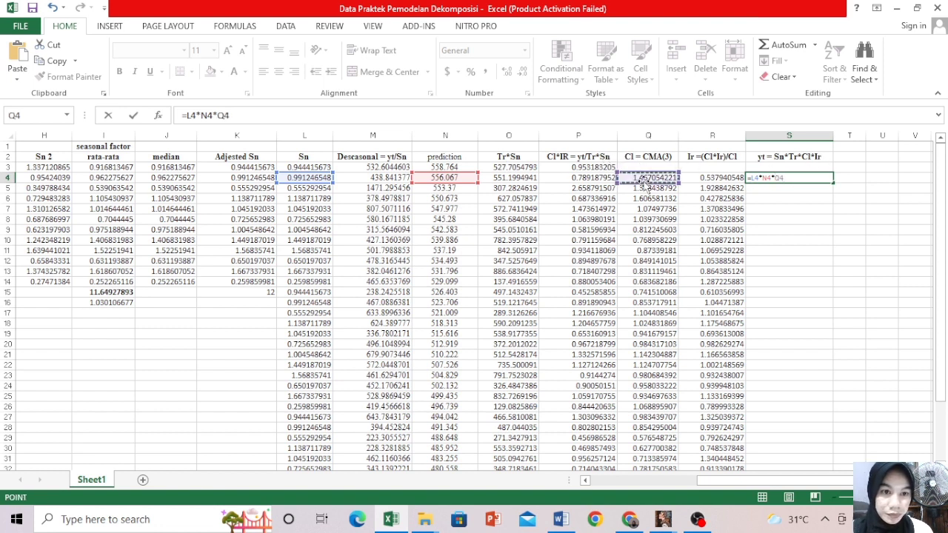
pyautogui.write('*')
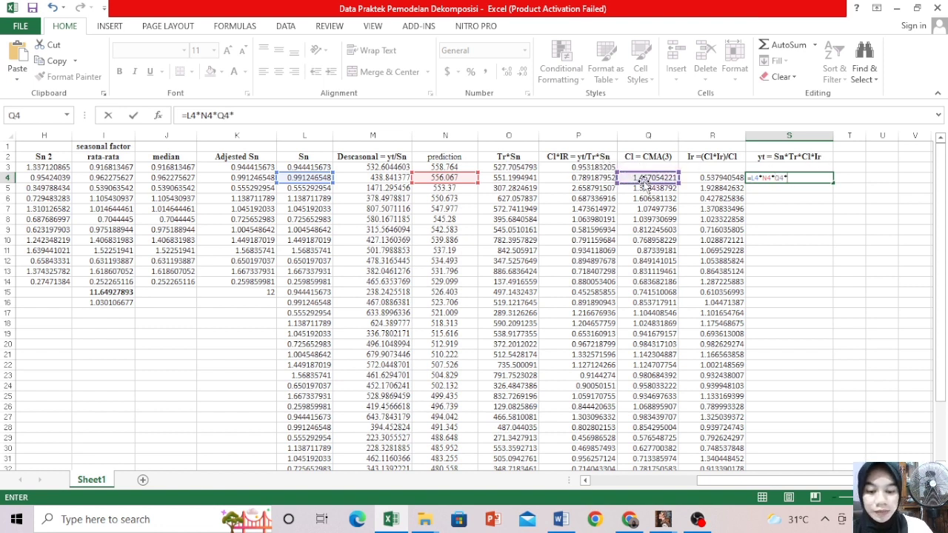
pyautogui.click(711, 180)
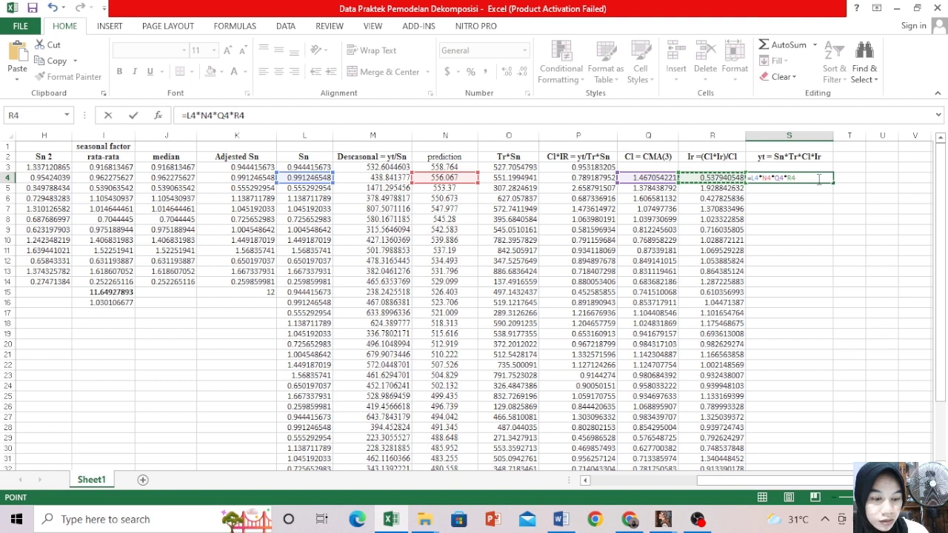
pyautogui.press('Return')
# Fill the yt formula from S4 down to S38 and narrow column S slightly
pyautogui.moveTo(704, 482)
pyautogui.mouseDown()
pyautogui.moveTo(595, 482)
pyautogui.moveTo(703, 482)
pyautogui.mouseUp()
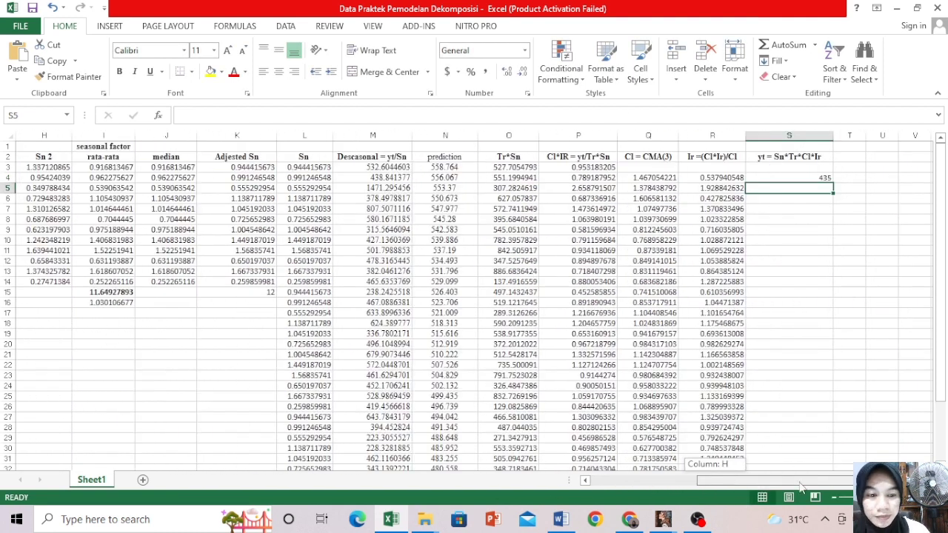
pyautogui.click(822, 177)
pyautogui.moveTo(834, 182); pyautogui.dragTo(805, 446)
pyautogui.moveTo(945, 286); pyautogui.dragTo(940, 223)
pyautogui.moveTo(834, 139); pyautogui.dragTo(816, 139)
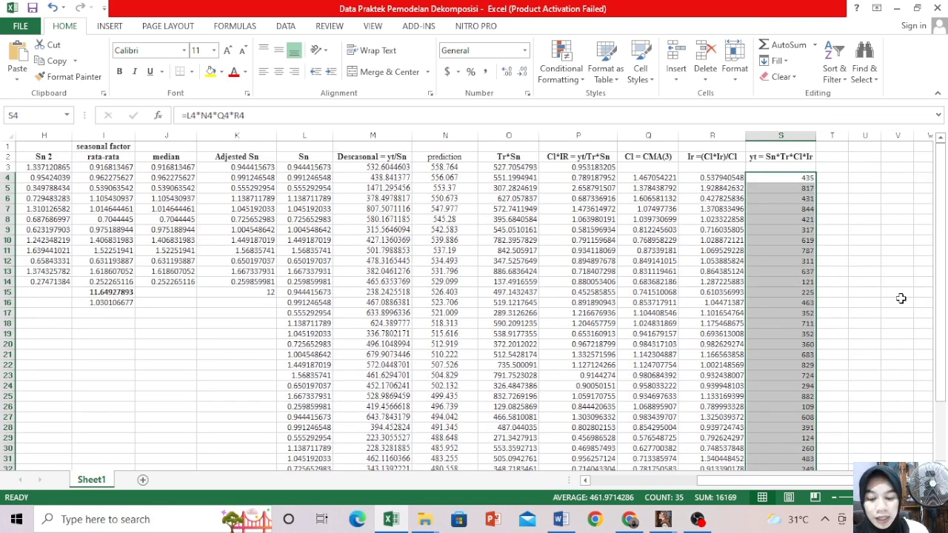
# Shade the original YT values in C4:C38 with a light green fill
pyautogui.moveTo(726, 481); pyautogui.dragTo(592, 482)
pyautogui.moveTo(93, 180); pyautogui.dragTo(112, 449)
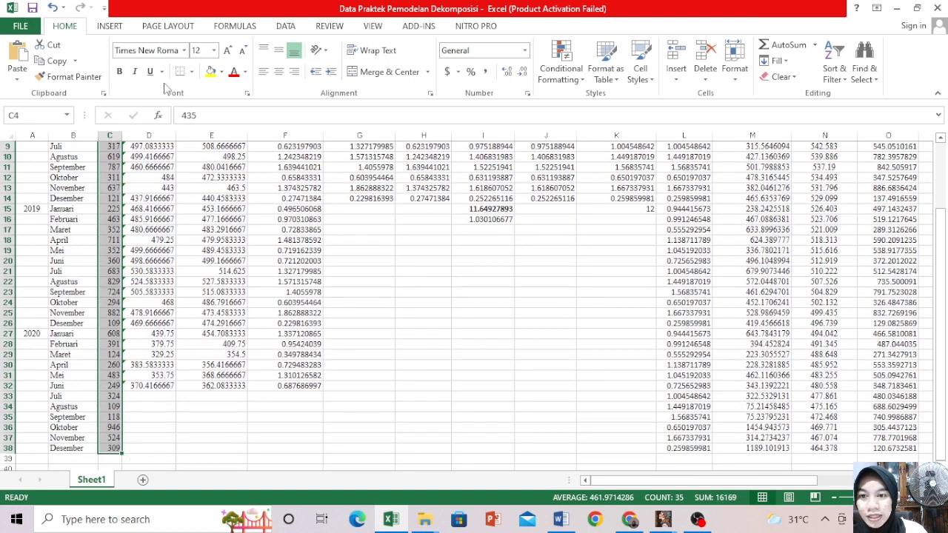
pyautogui.click(223, 72)
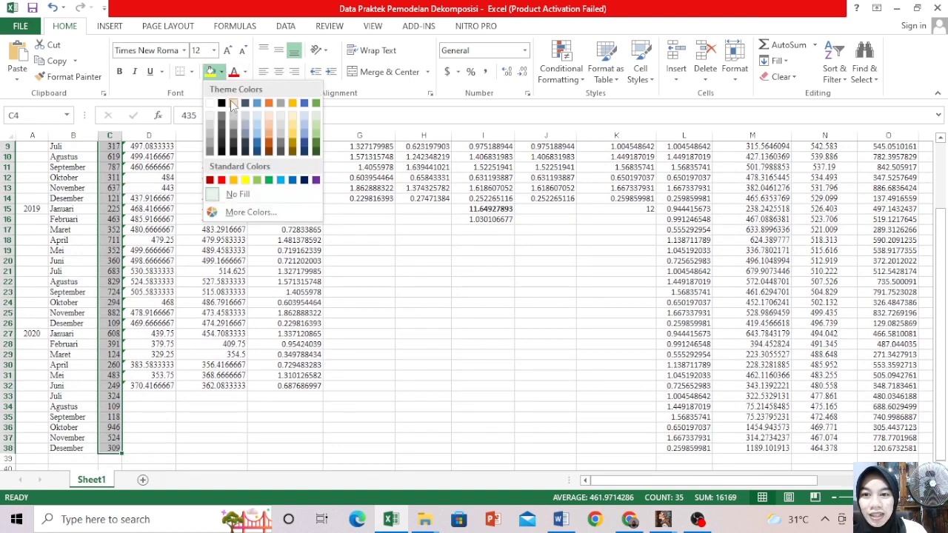
pyautogui.click(315, 135)
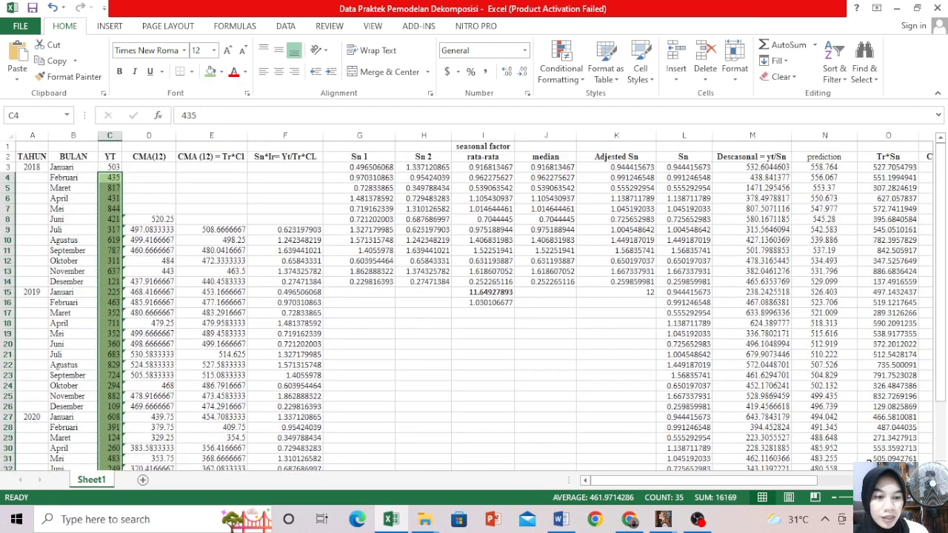
# Apply the same light green fill to the recomputed yt values in S4:S38
pyautogui.moveTo(800, 482); pyautogui.dragTo(899, 482)
pyautogui.click(871, 179)
pyautogui.moveTo(870, 179); pyautogui.dragTo(868, 449)
pyautogui.scroll(3, 304, 173)
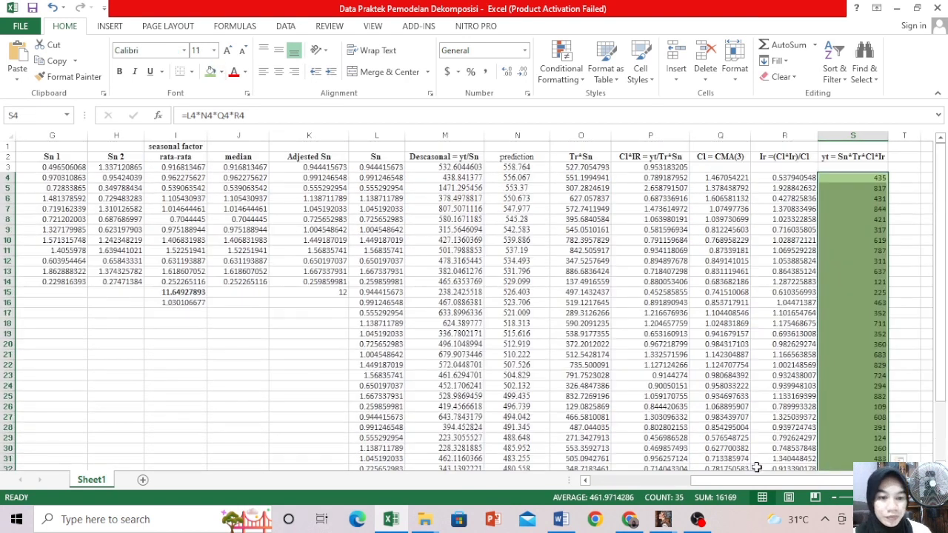
pyautogui.keyDown('ctrl'); pyautogui.scroll(-2, 784, 407); pyautogui.keyUp('ctrl')
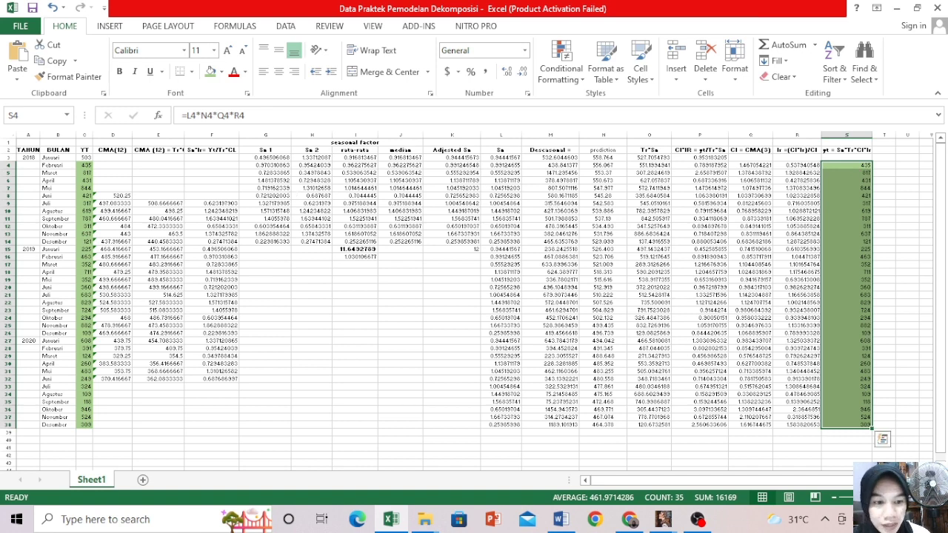
pyautogui.click(909, 498)
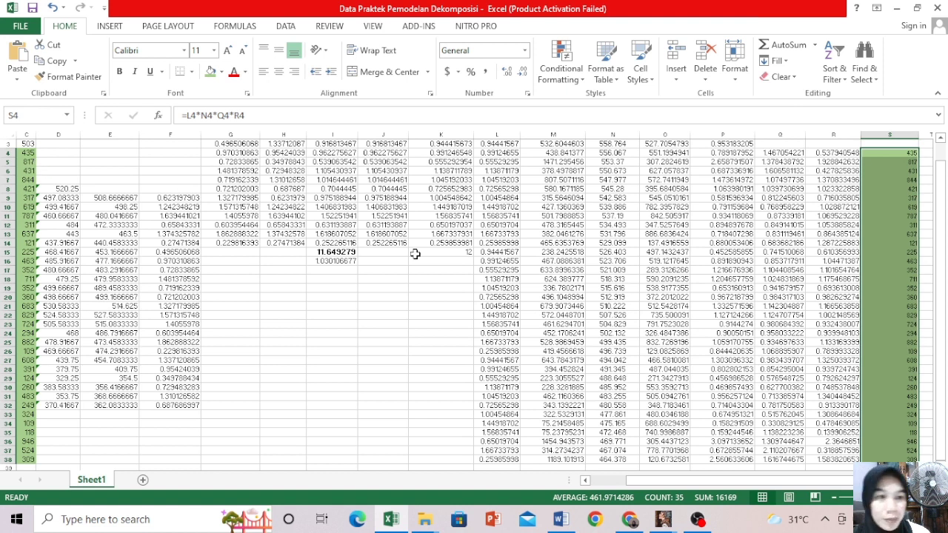
pyautogui.moveTo(944, 256); pyautogui.dragTo(944, 372)
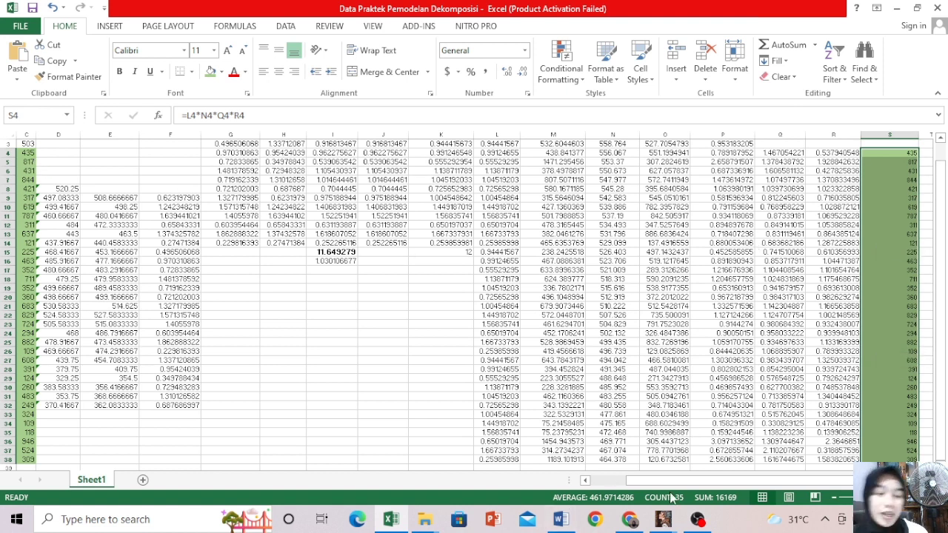